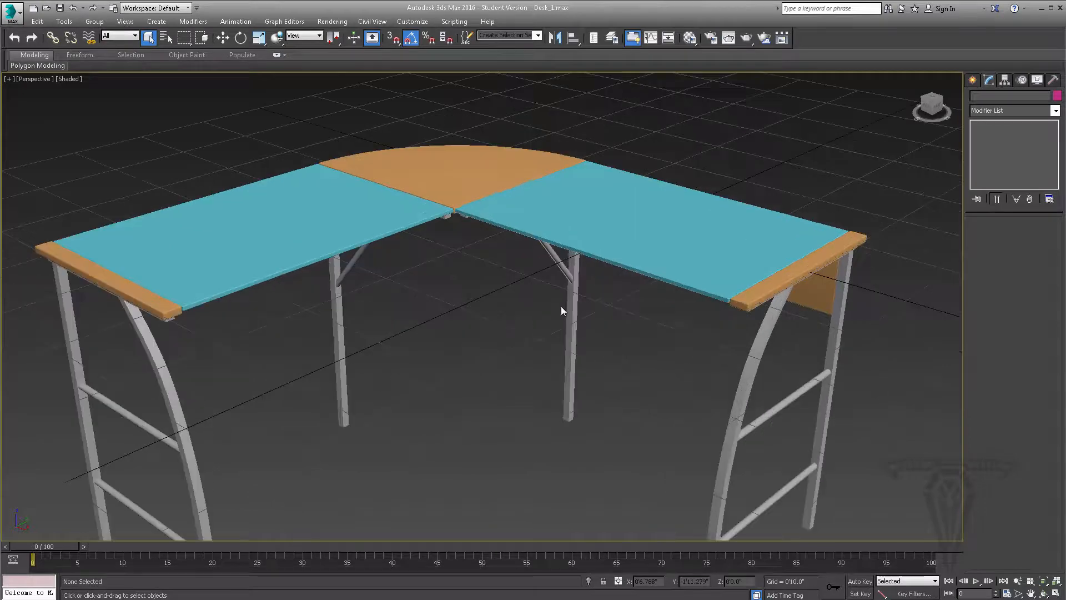
{"action": "scroll", "coordinate": [566, 315], "scroll_direction": "up", "scroll_amount": 2}
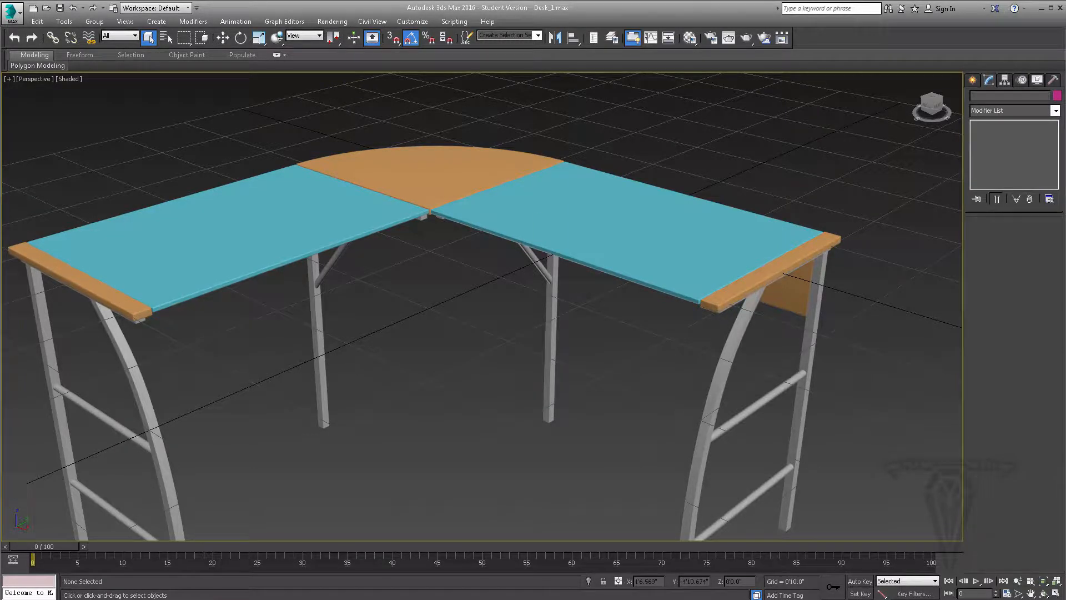
Switch to the Chrome browser, search Google for "free wood texture", and open TextureX's Free Wood Textures page
{"action": "key", "text": "alt+Tab"}
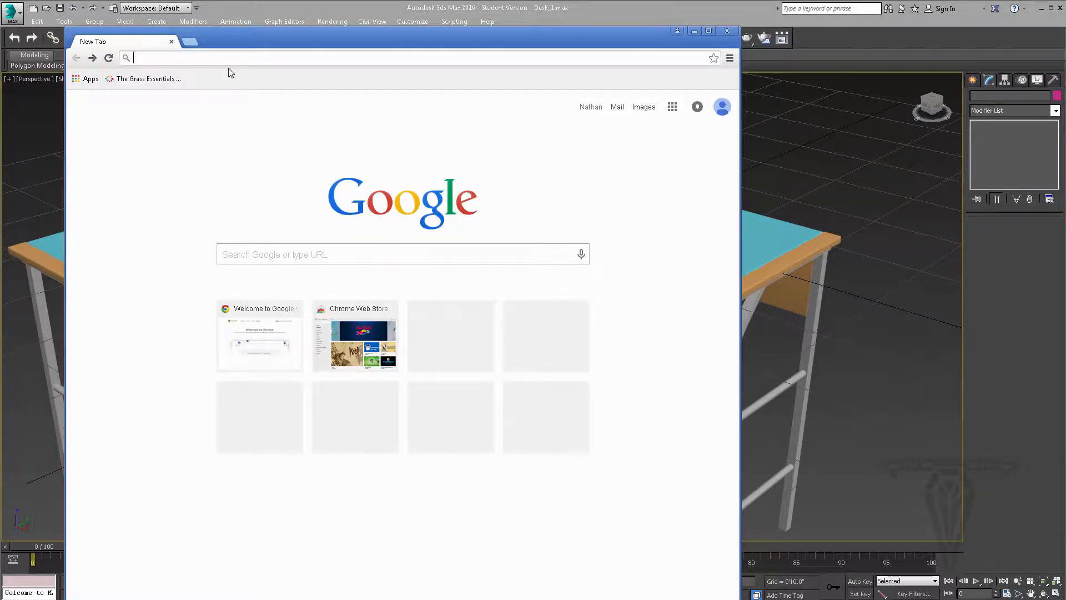
{"action": "type", "text": "free wood"}
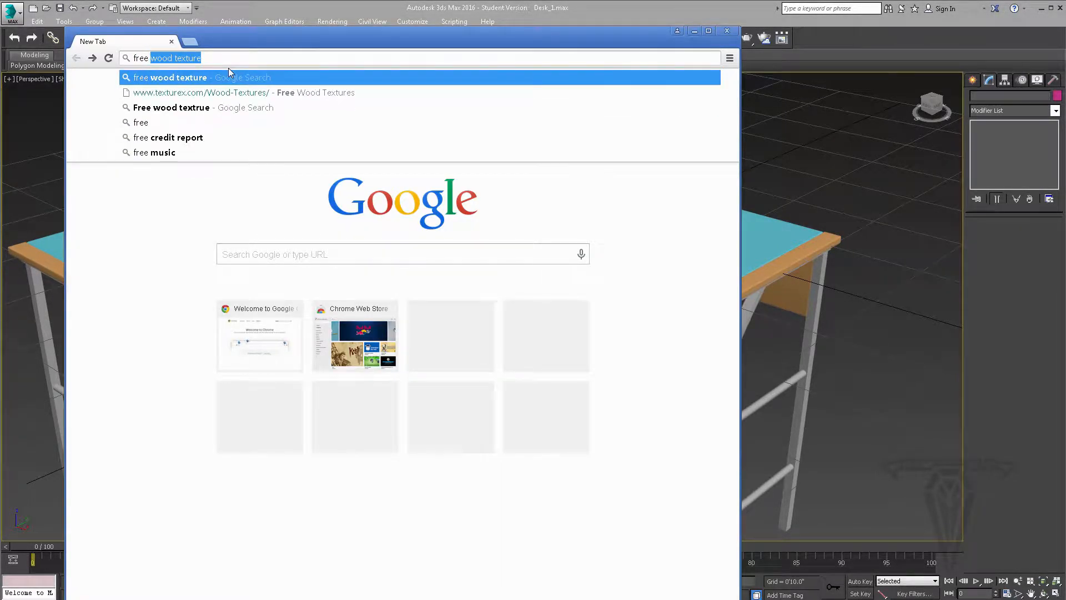
{"action": "type", "text": " texture"}
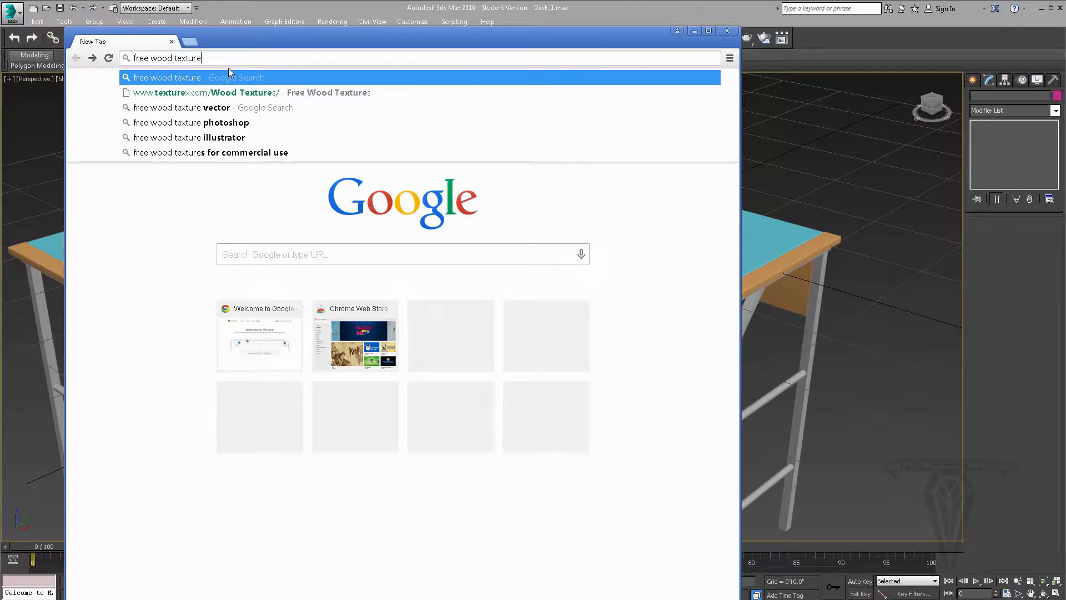
{"action": "key", "text": "Return"}
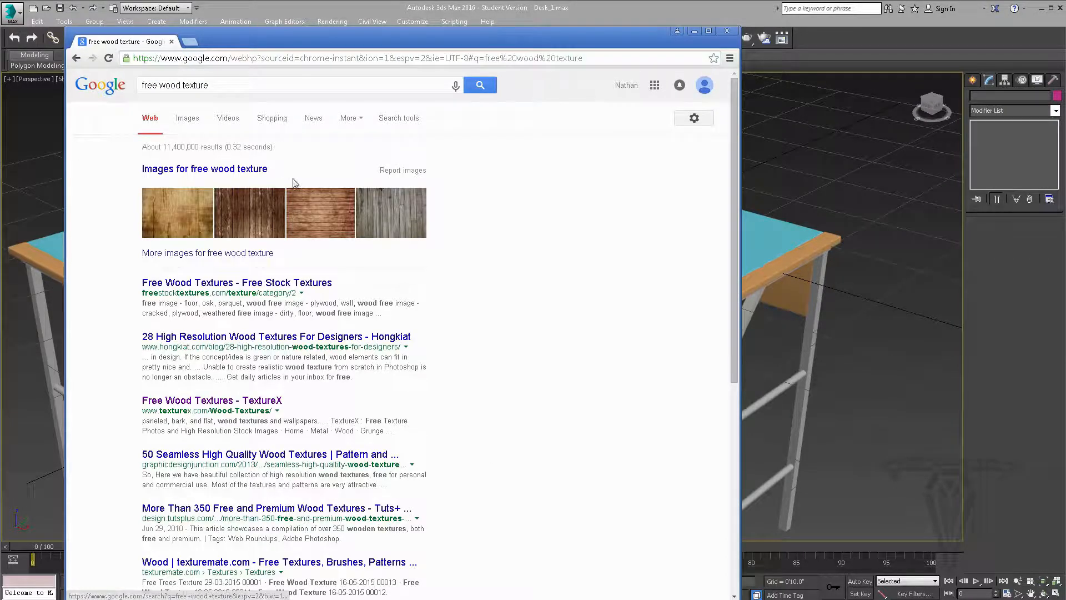
{"action": "left_click", "coordinate": [208, 405]}
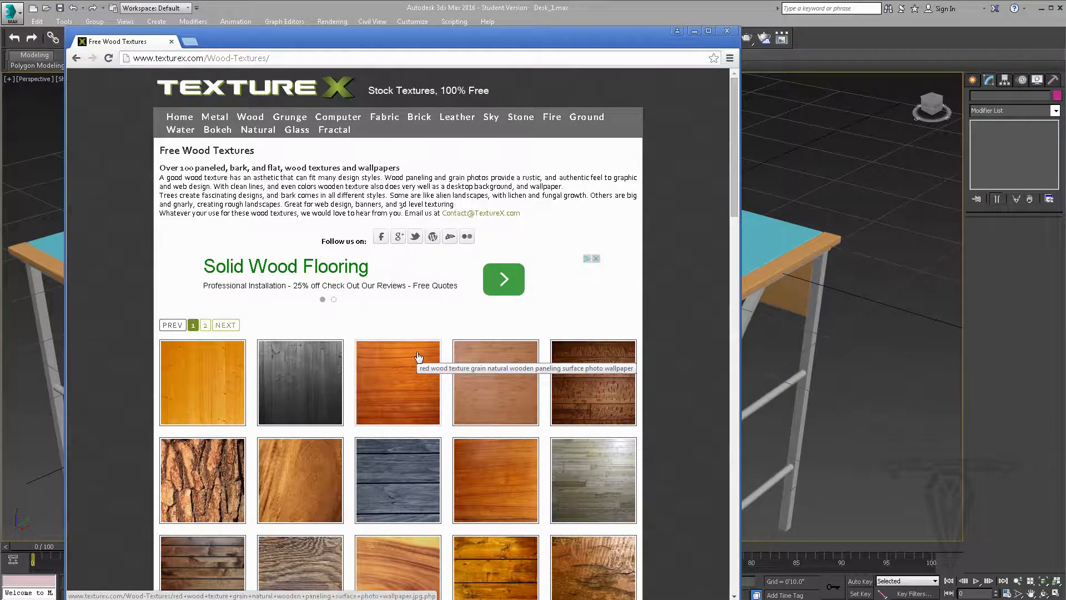
Open the red wood grain paneling texture, check its listed size, and open the full-size image
{"action": "scroll", "coordinate": [416, 357], "scroll_direction": "down", "scroll_amount": 1}
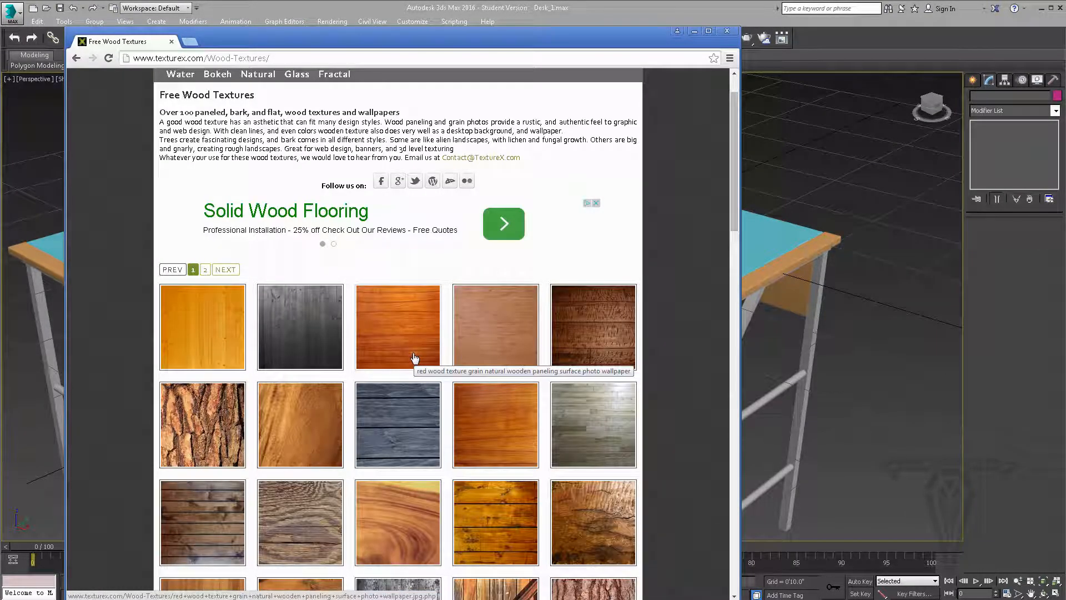
{"action": "scroll", "coordinate": [415, 357], "scroll_direction": "down", "scroll_amount": 1}
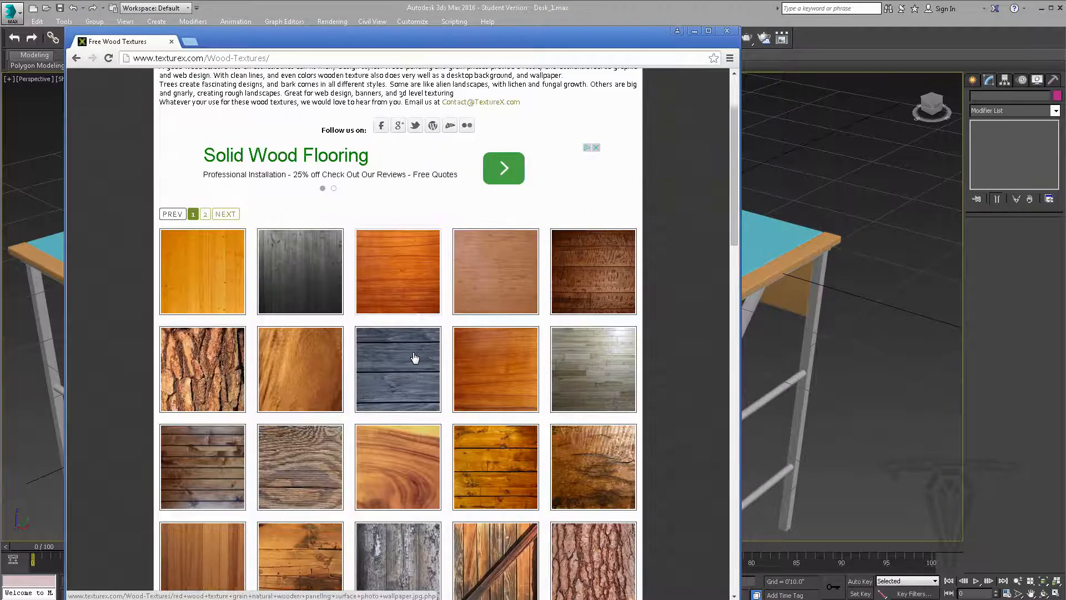
{"action": "left_click", "coordinate": [400, 275]}
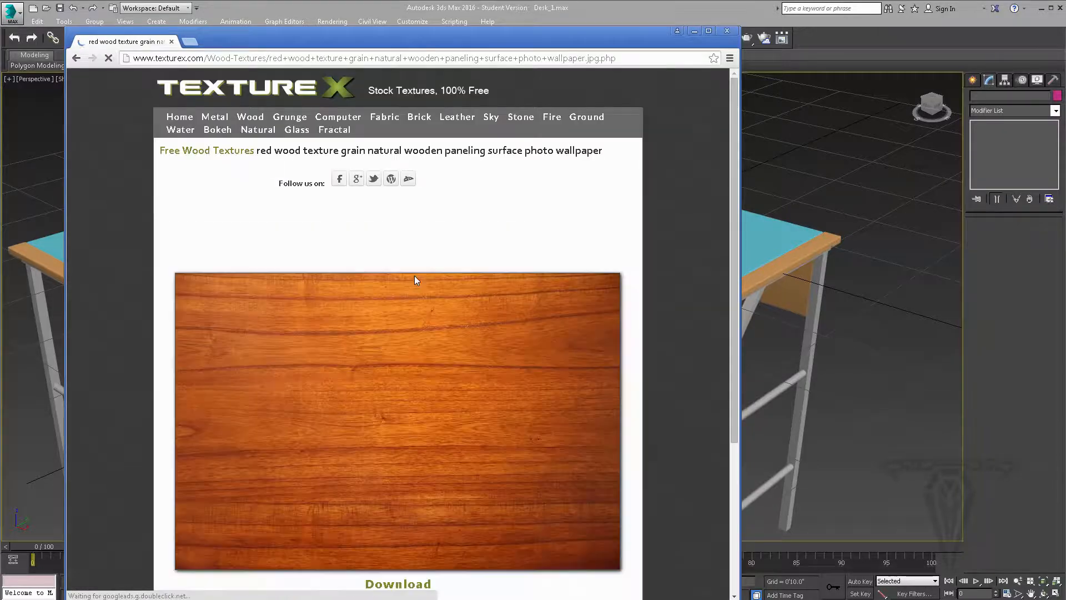
{"action": "scroll", "coordinate": [412, 278], "scroll_direction": "down", "scroll_amount": 4}
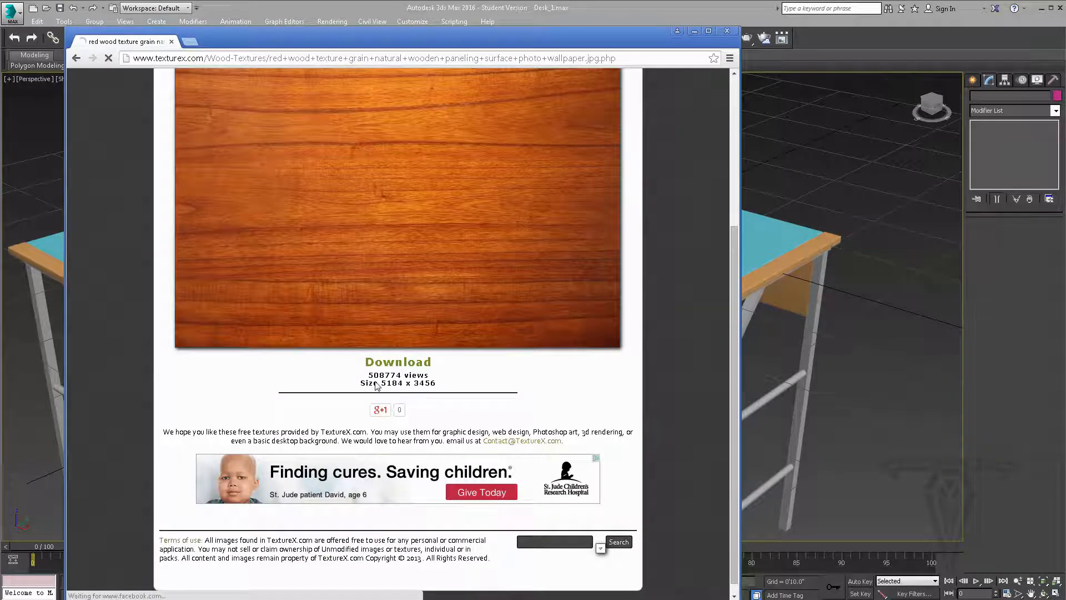
{"action": "left_click_drag", "start_coordinate": [380, 383], "coordinate": [442, 383]}
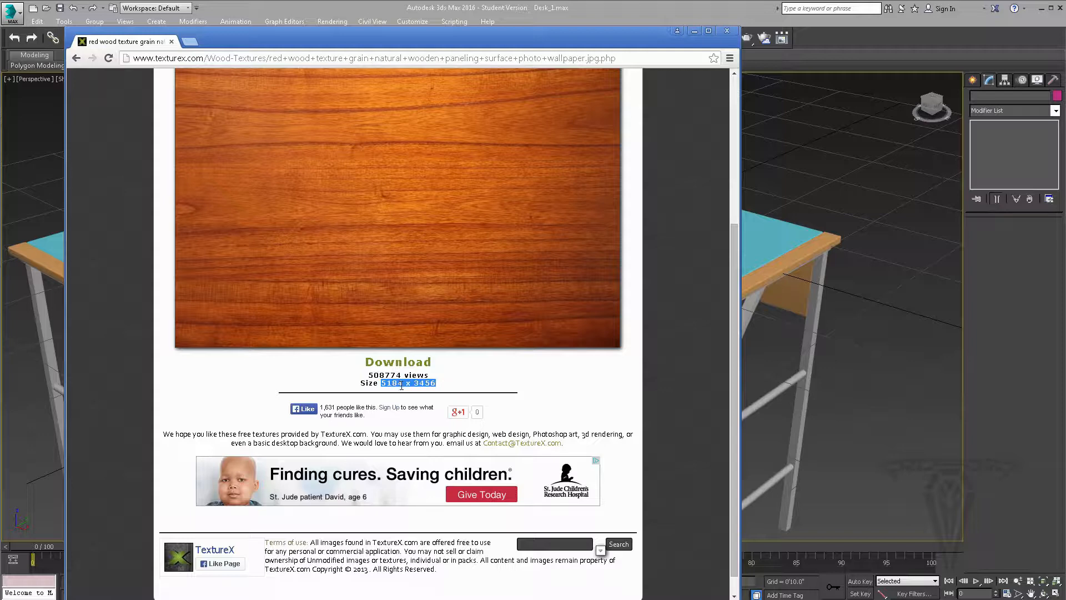
{"action": "left_click", "coordinate": [426, 216]}
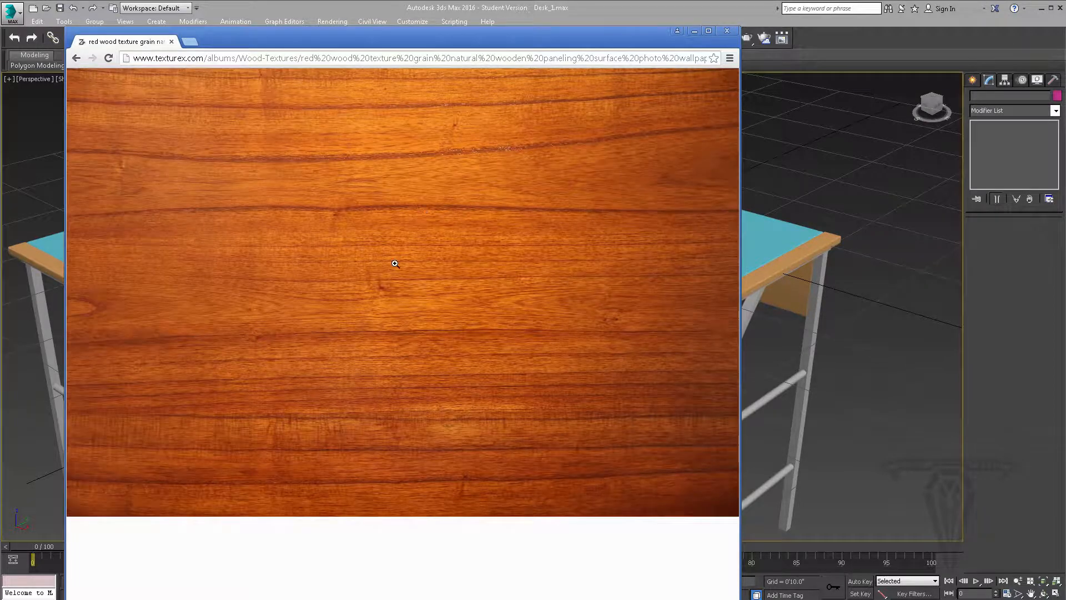
{"action": "right_click", "coordinate": [396, 264]}
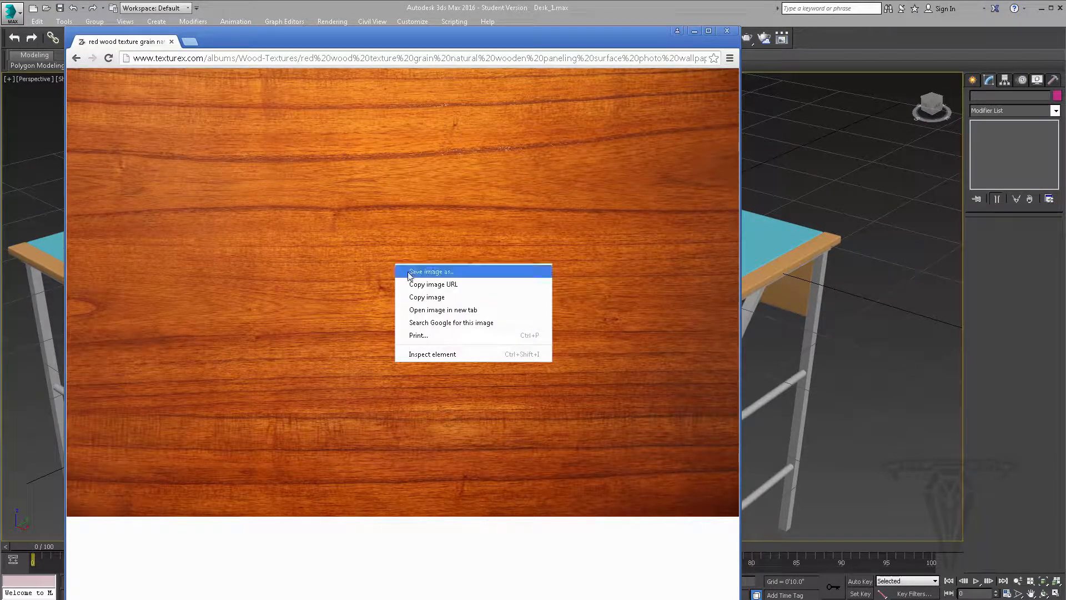
{"action": "left_click", "coordinate": [433, 272]}
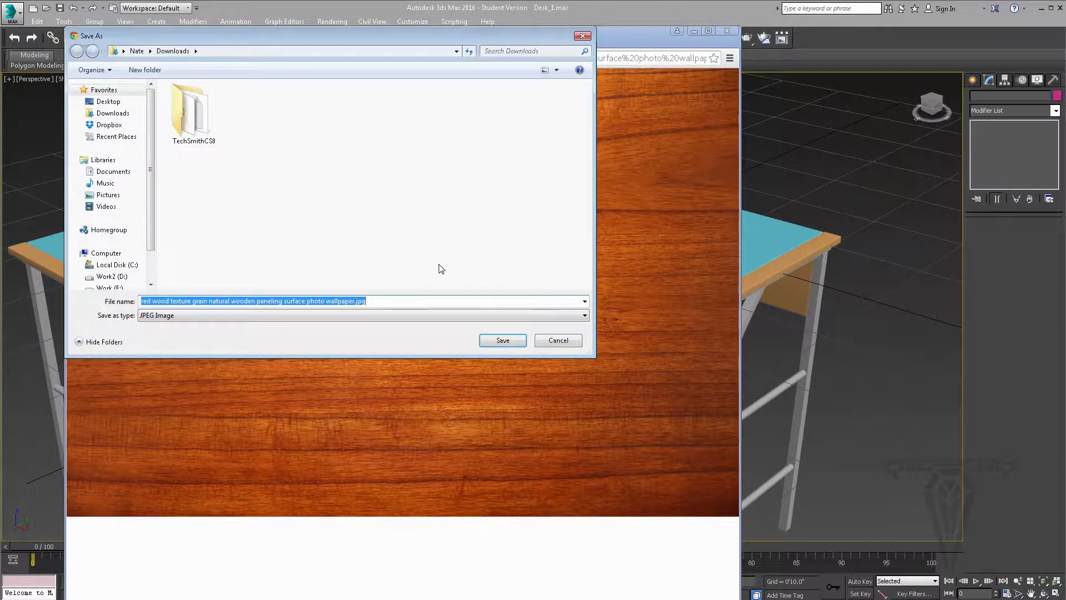
{"action": "left_click", "coordinate": [112, 276]}
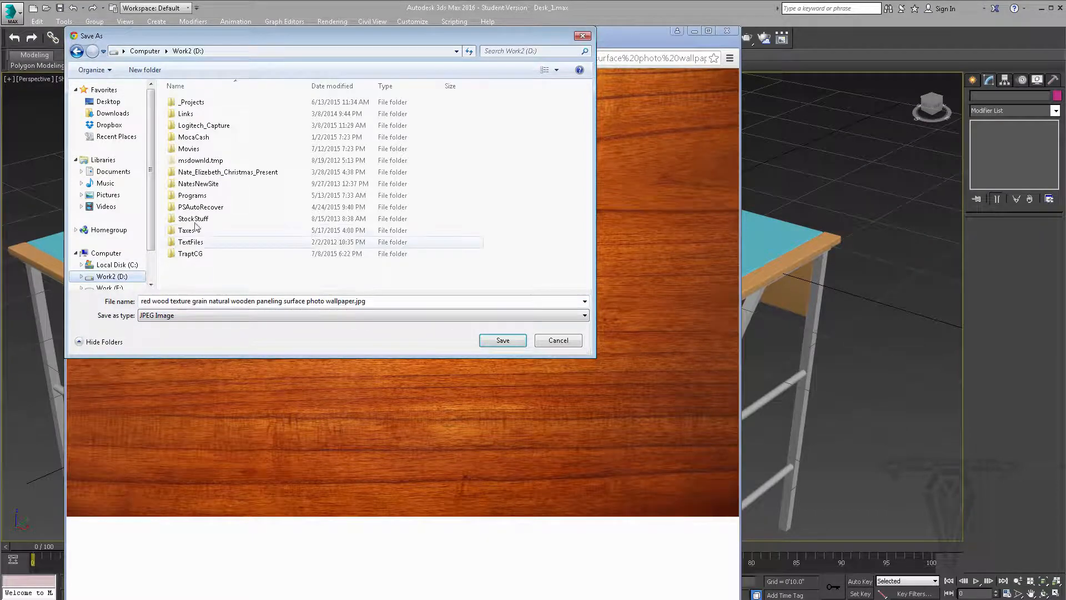
{"action": "double_click", "coordinate": [191, 253]}
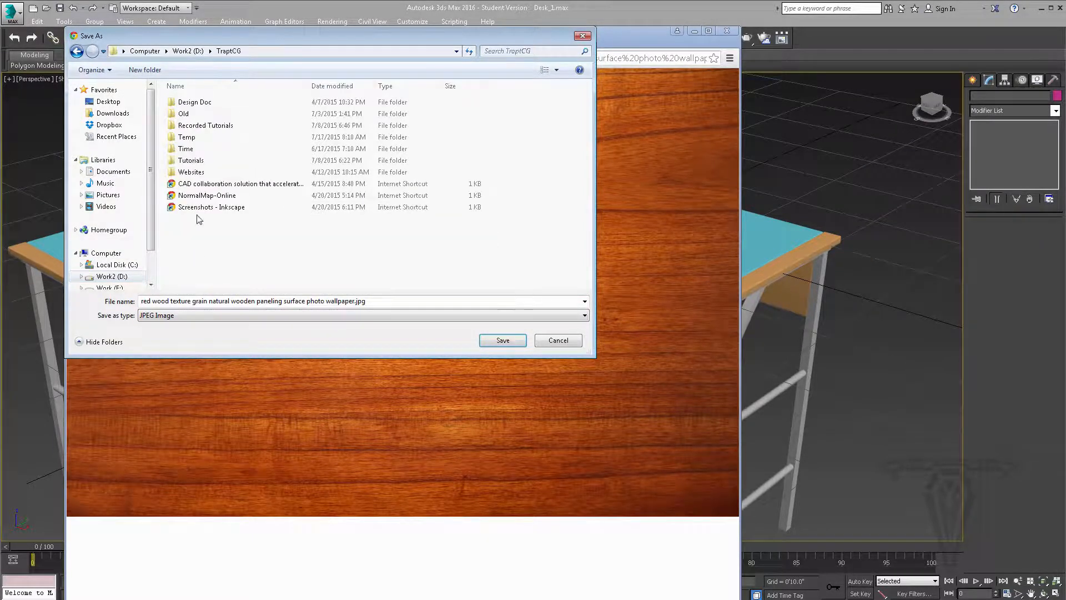
{"action": "double_click", "coordinate": [191, 160]}
{"action": "double_click", "coordinate": [188, 103]}
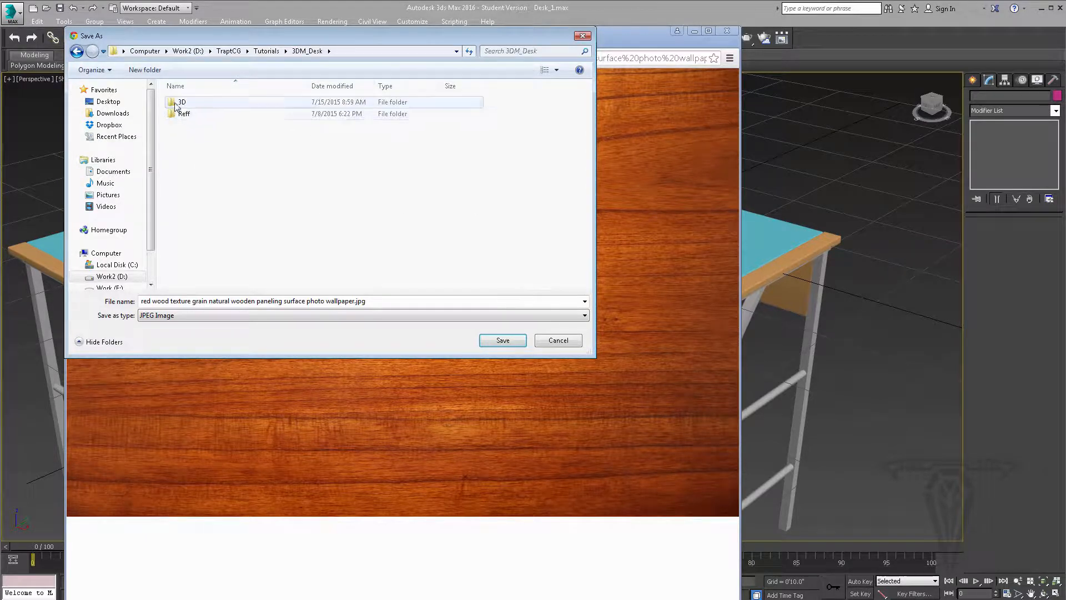
{"action": "double_click", "coordinate": [185, 103]}
{"action": "double_click", "coordinate": [183, 103]}
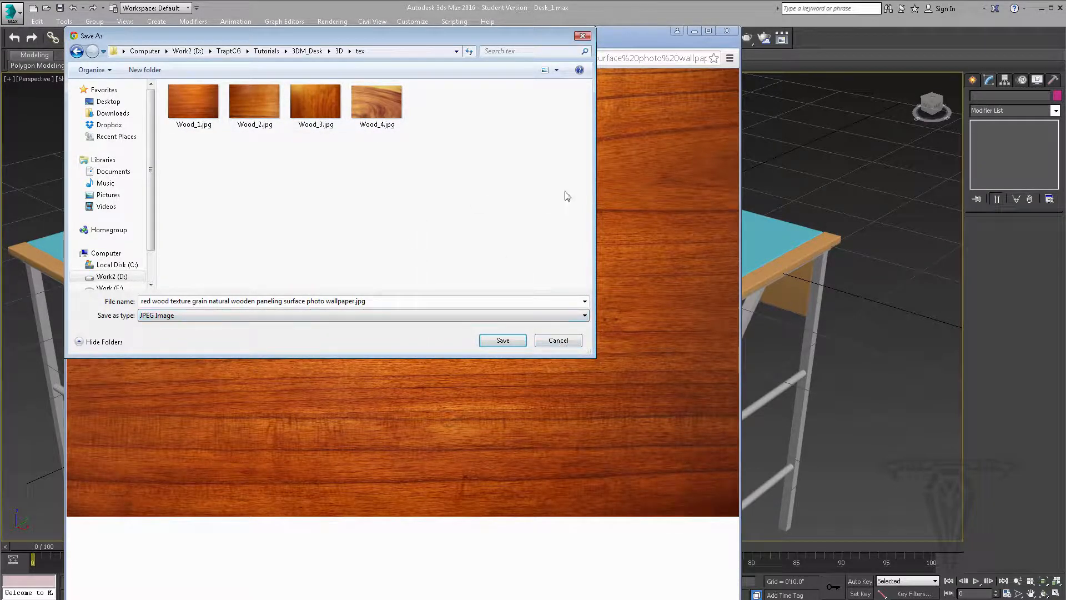
{"action": "left_click", "coordinate": [565, 341]}
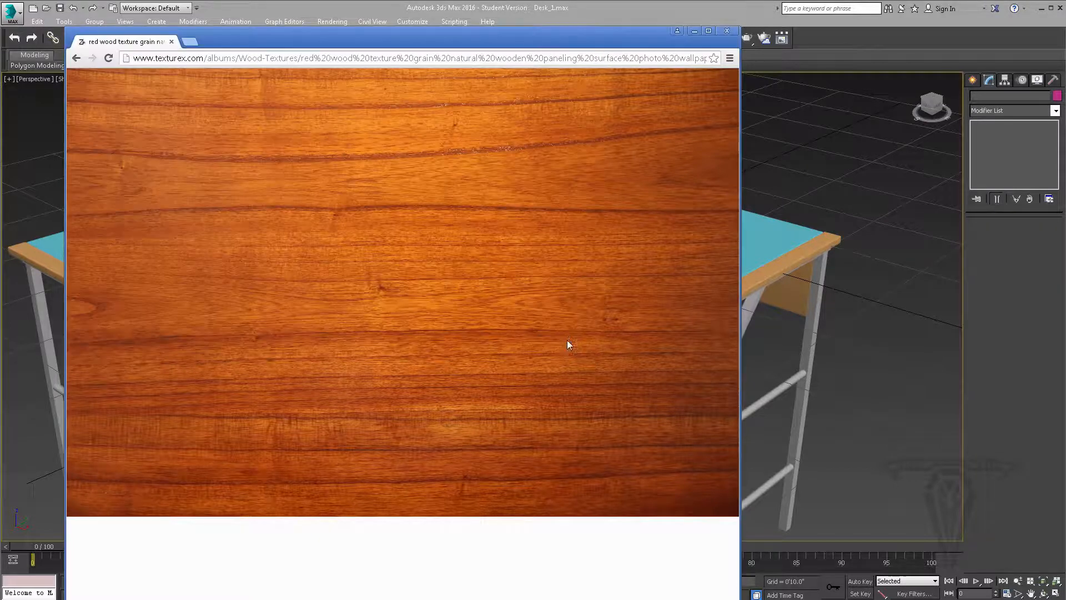
Return to the desk scene in 3ds Max and open the Material Editor beside the desk's right half
{"action": "left_click", "coordinate": [695, 31]}
{"action": "middle_click_drag", "start_coordinate": [671, 290], "coordinate": [568, 326]}
{"action": "scroll", "coordinate": [581, 294], "scroll_direction": "up", "scroll_amount": 2}
{"action": "middle_click_drag", "start_coordinate": [583, 263], "coordinate": [584, 279]}
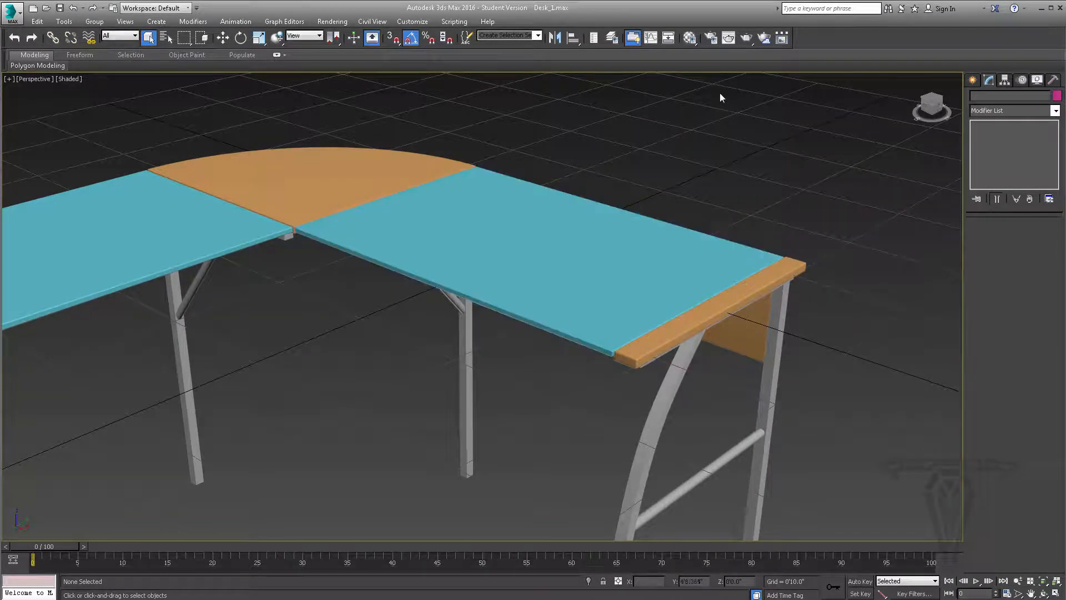
{"action": "left_click", "coordinate": [690, 37]}
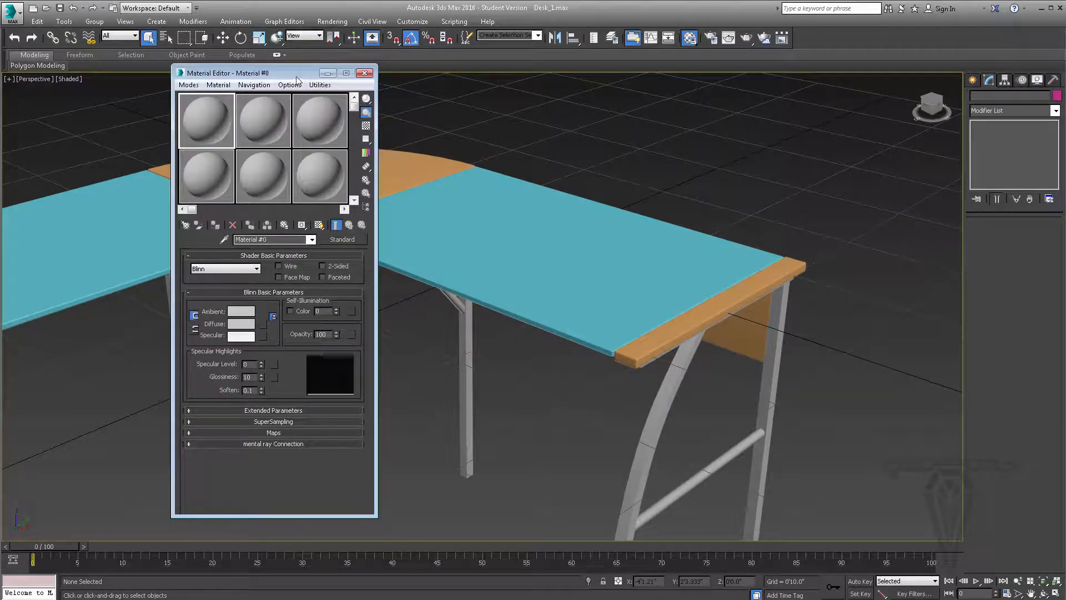
{"action": "left_click_drag", "start_coordinate": [286, 76], "coordinate": [256, 72]}
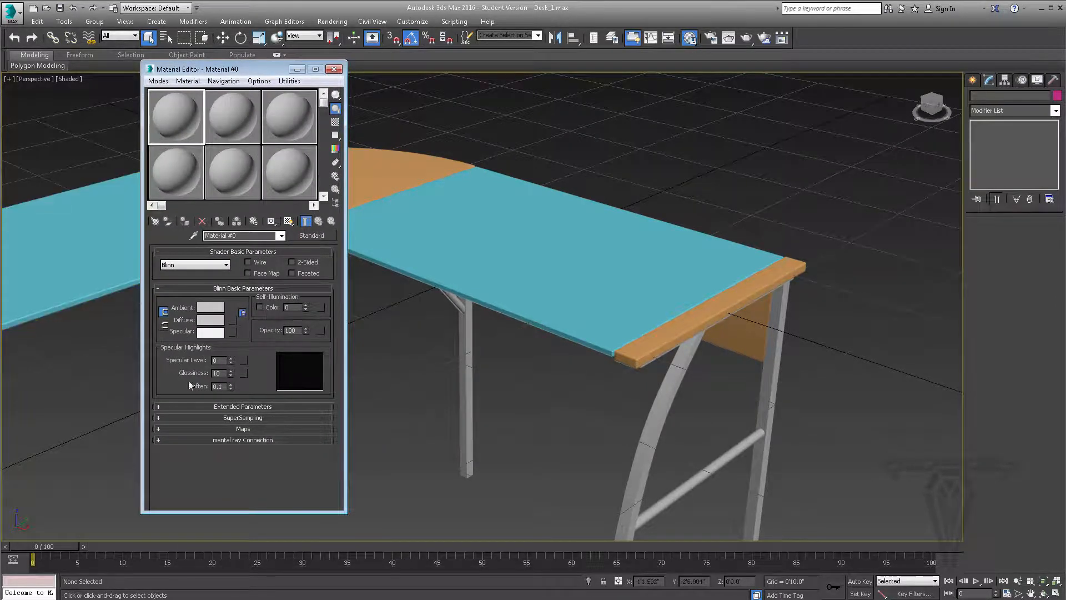
Switch the Material Editor to Slate mode and back to Compact mode
{"action": "left_click", "coordinate": [159, 81]}
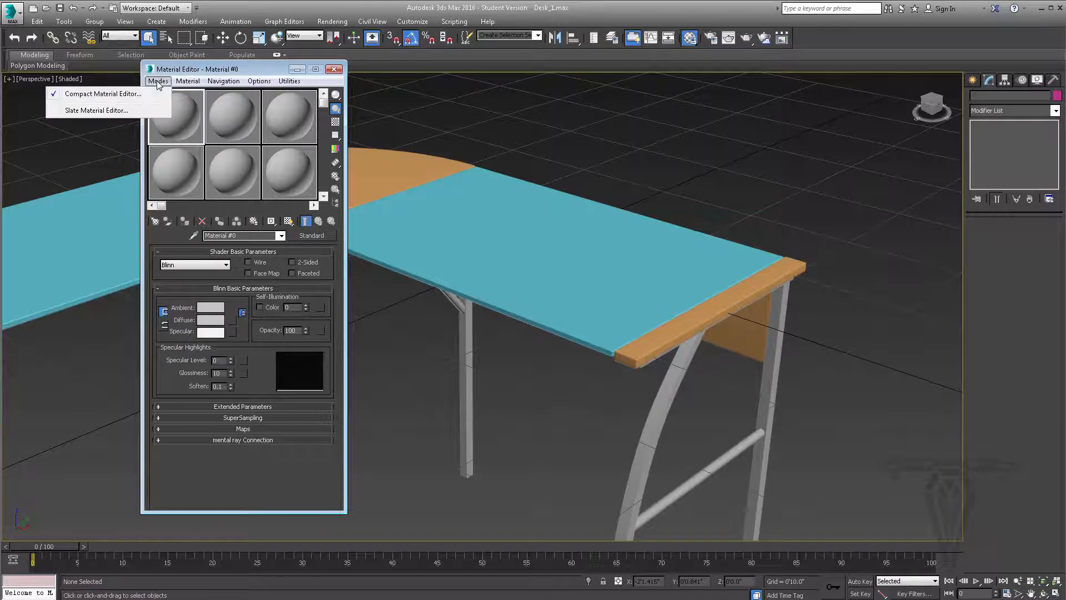
{"action": "left_click", "coordinate": [121, 110]}
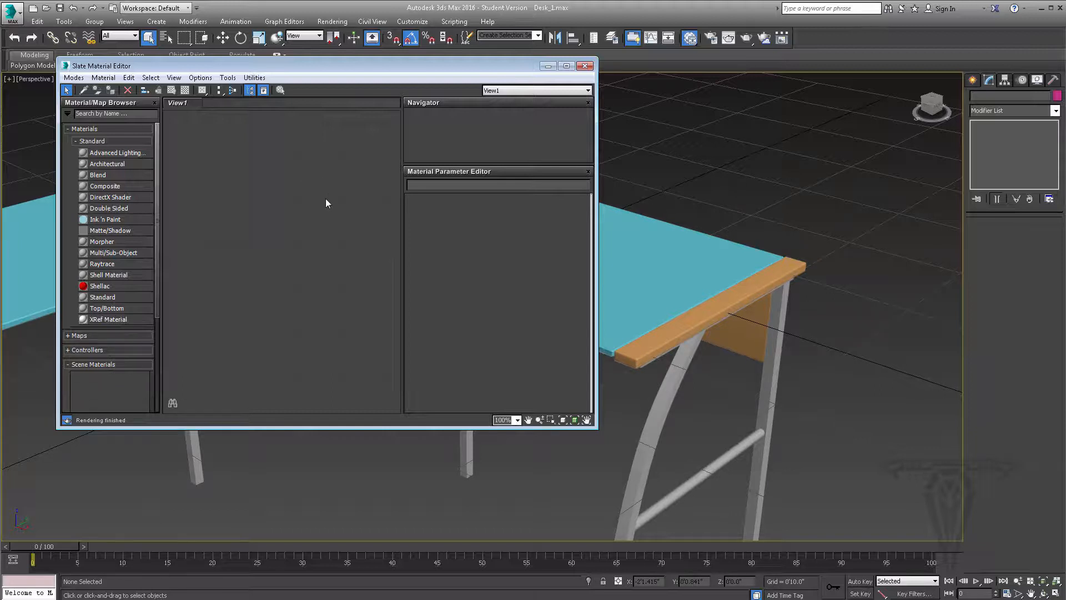
{"action": "left_click", "coordinate": [74, 78]}
{"action": "left_click", "coordinate": [38, 90]}
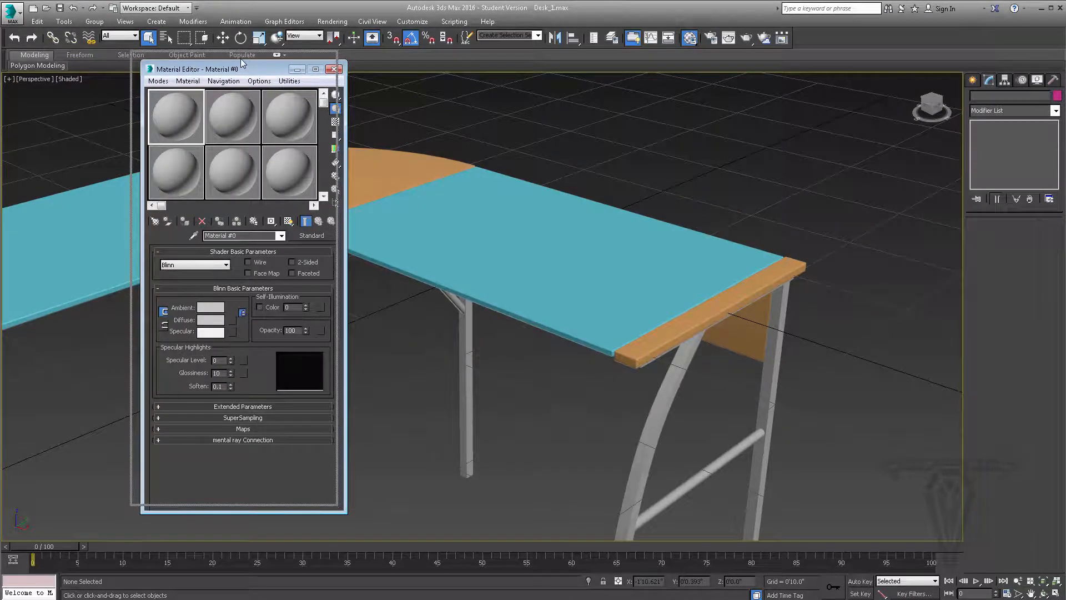
{"action": "left_click_drag", "start_coordinate": [250, 71], "coordinate": [240, 62]}
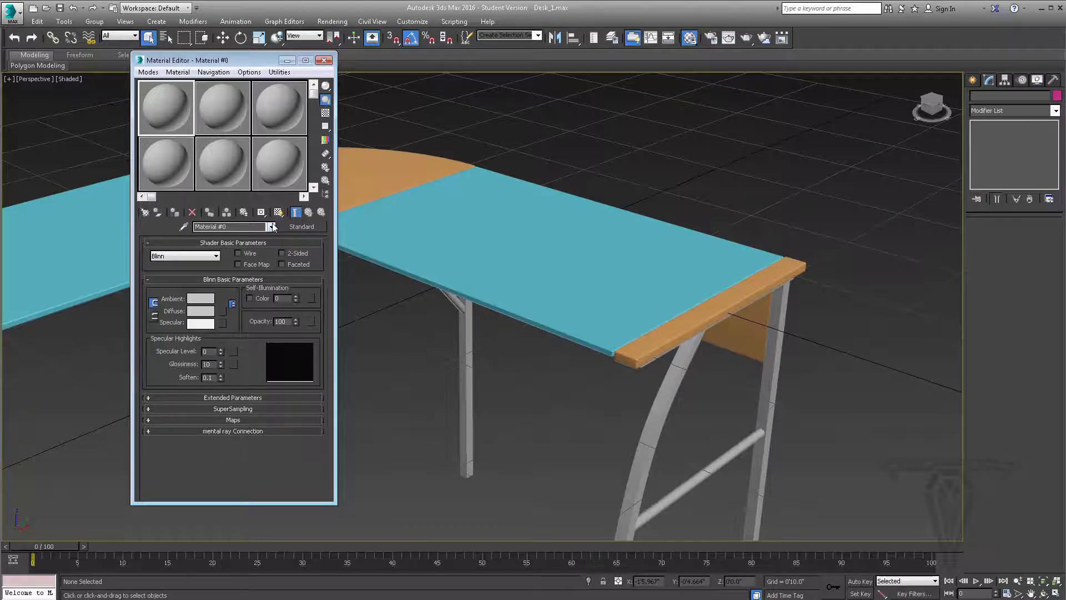
{"action": "left_click", "coordinate": [278, 114]}
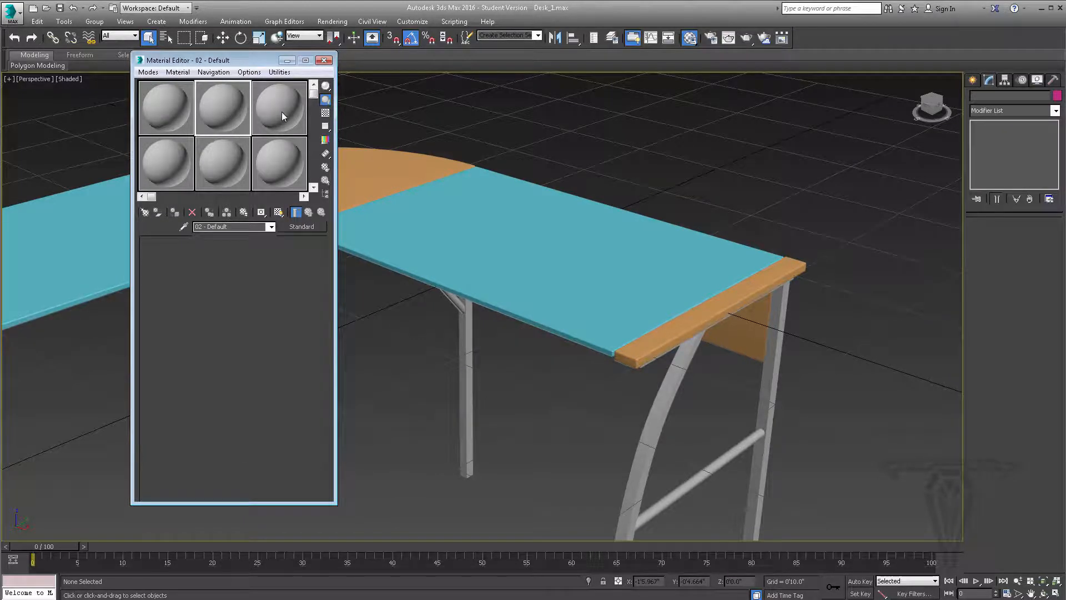
{"action": "left_click", "coordinate": [181, 161]}
{"action": "left_click", "coordinate": [229, 164]}
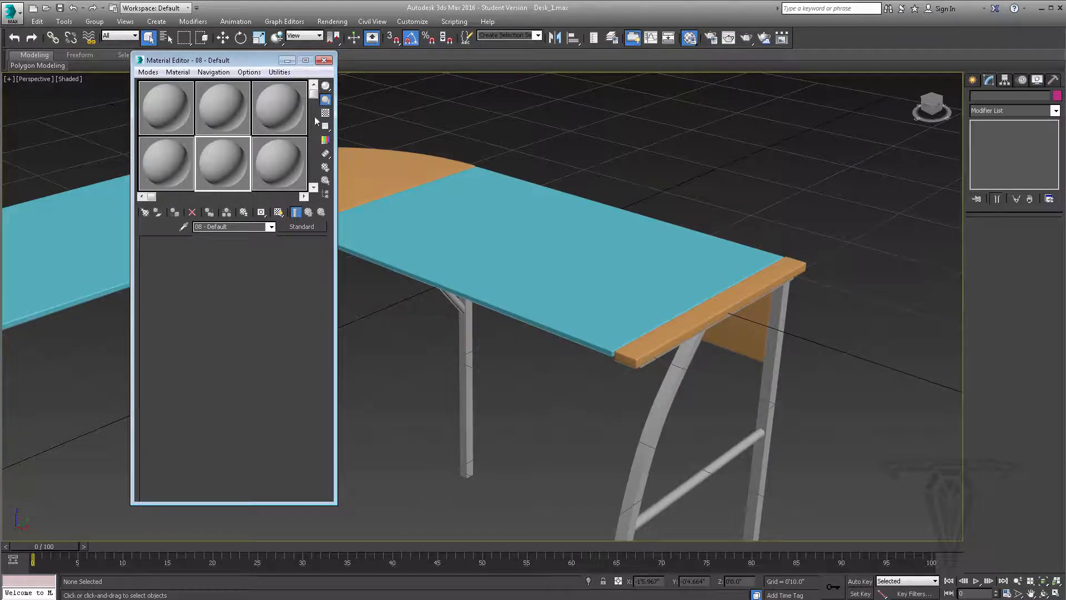
{"action": "mouse_move", "coordinate": [312, 94]}
{"action": "left_mouse_down"}
{"action": "mouse_move", "coordinate": [317, 162]}
{"action": "mouse_move", "coordinate": [316, 91]}
{"action": "left_mouse_up"}
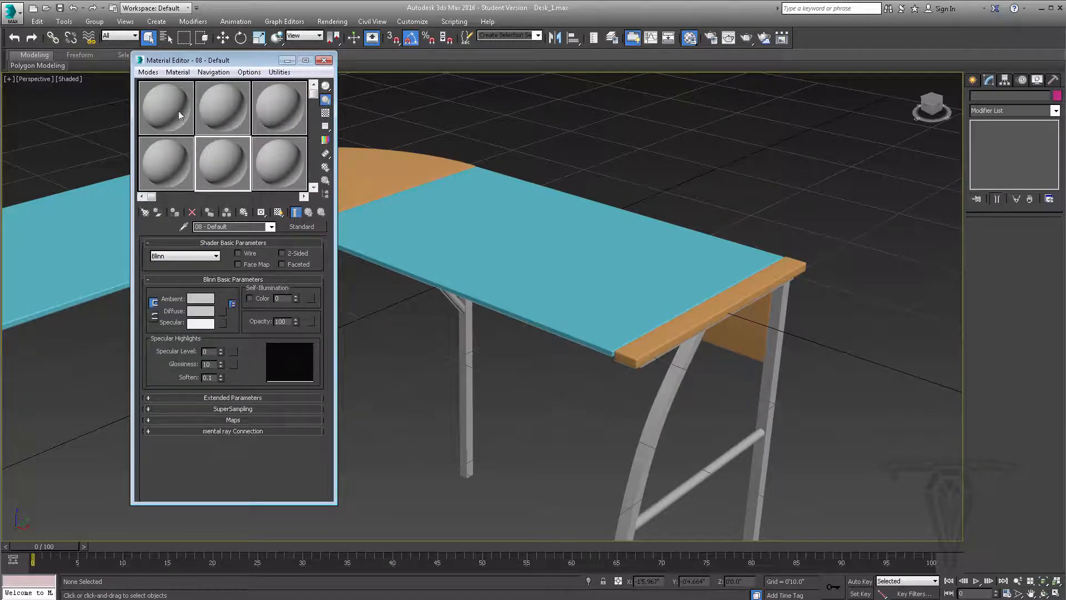
Try the 5 x 3 and 6 x 4 sample window layouts, and return to the 3 x 2 layout
{"action": "left_click", "coordinate": [164, 105]}
{"action": "right_click", "coordinate": [165, 105]}
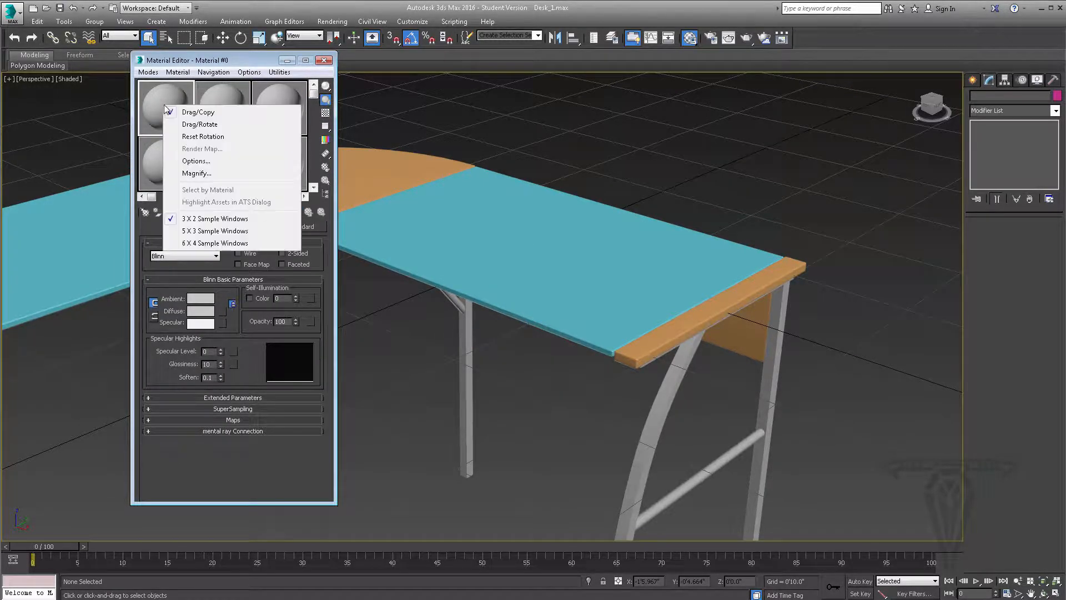
{"action": "left_click", "coordinate": [194, 231]}
{"action": "right_click", "coordinate": [152, 99]}
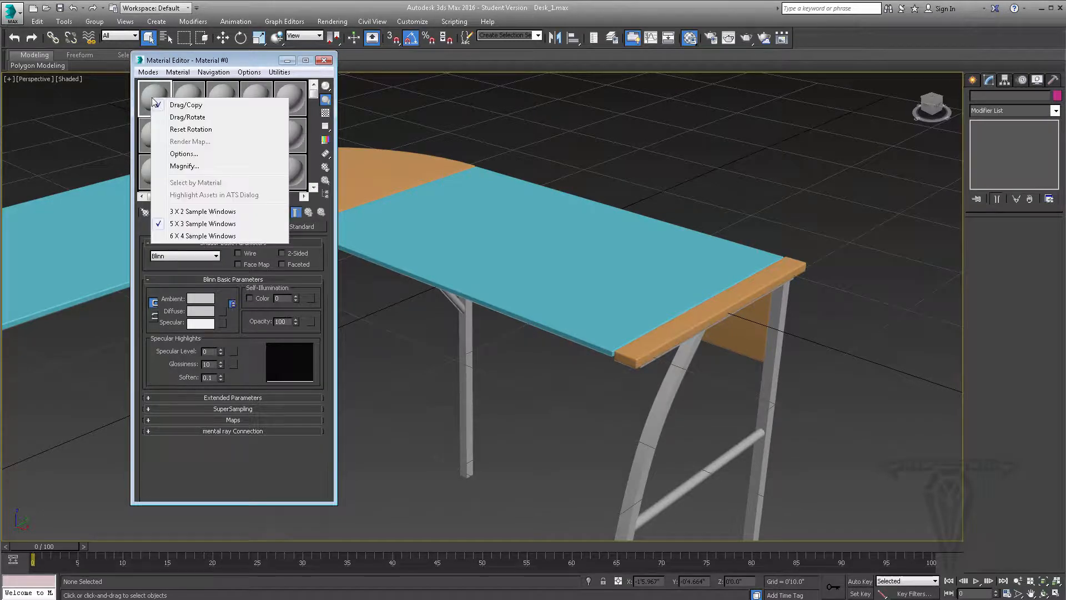
{"action": "left_click", "coordinate": [183, 236]}
{"action": "right_click", "coordinate": [159, 96]}
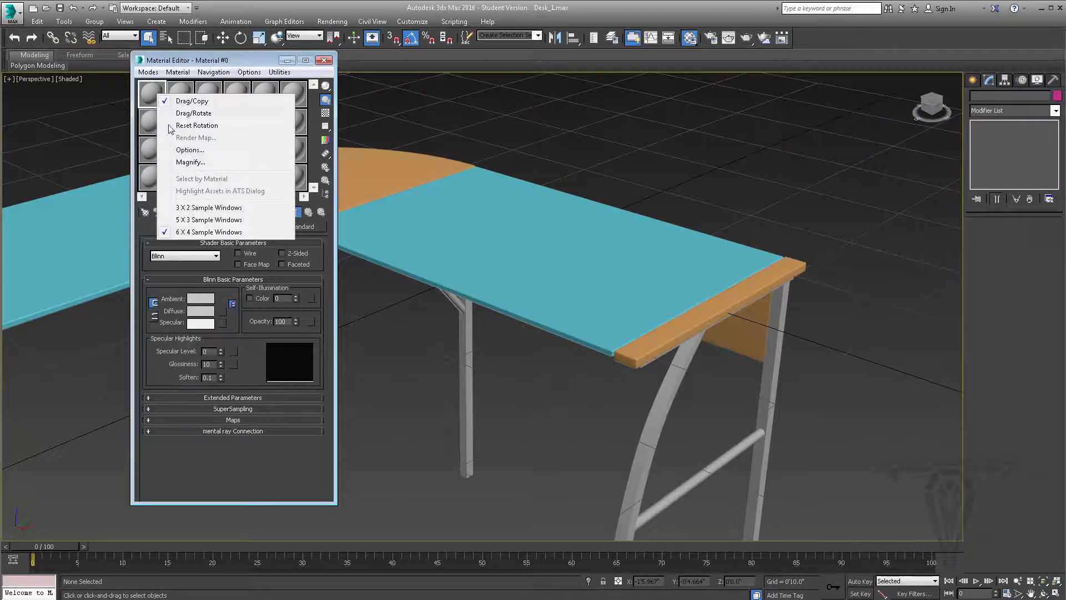
{"action": "left_click", "coordinate": [189, 208]}
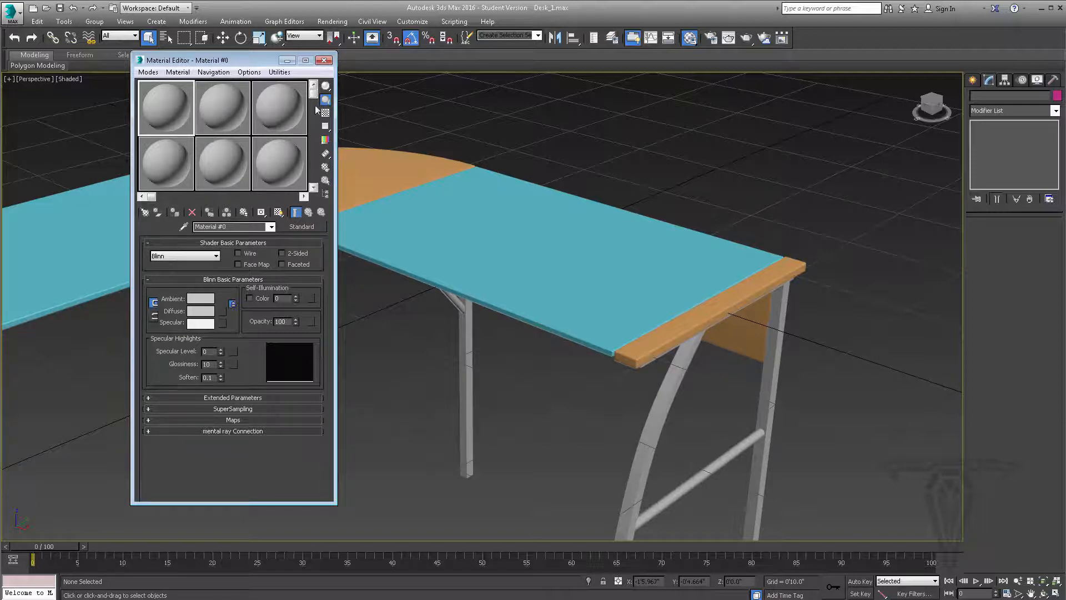
{"action": "mouse_move", "coordinate": [313, 93]}
{"action": "left_mouse_down"}
{"action": "mouse_move", "coordinate": [315, 179]}
{"action": "mouse_move", "coordinate": [314, 92]}
{"action": "left_mouse_up"}
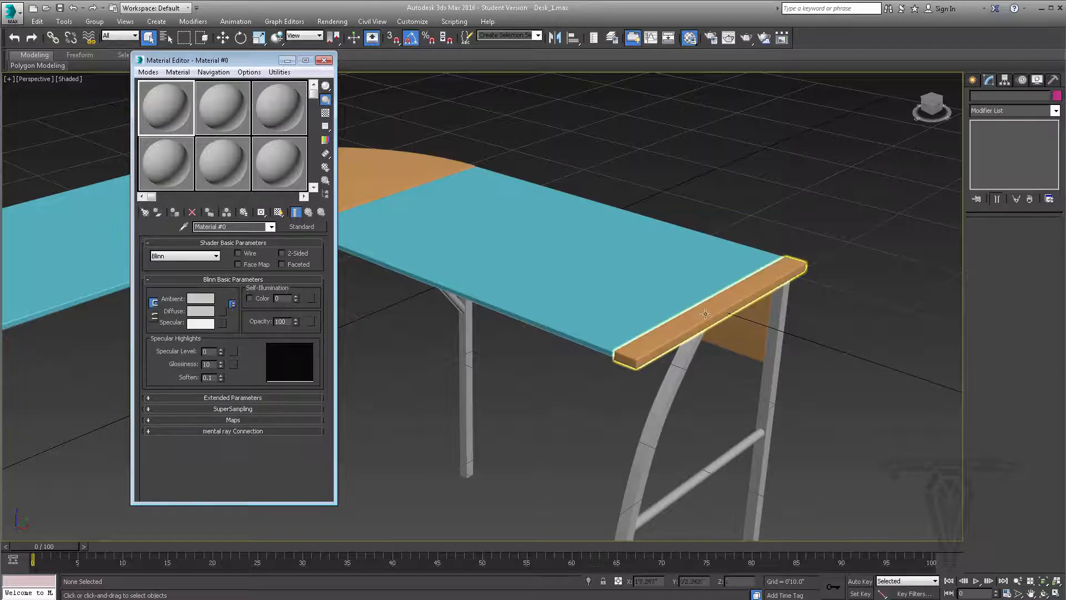
Turn on Wire shading for the material in the first sample slot
{"action": "left_click", "coordinate": [249, 254]}
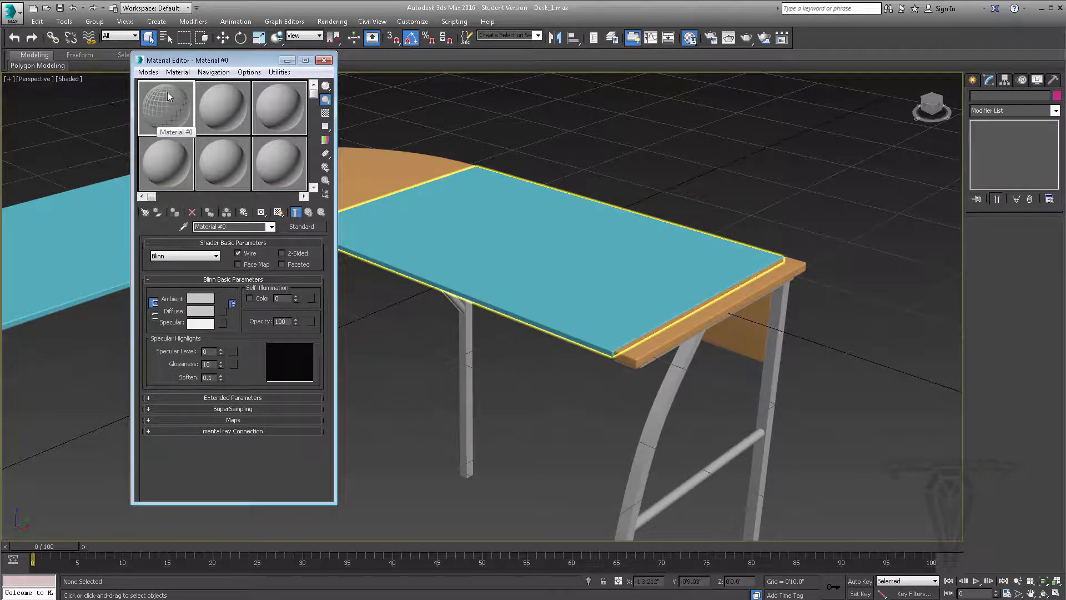
Try the 2-Sided and Faceted options on the first slot's material, and leave Wire, 2-Sided and Faceted turned off
{"action": "left_click", "coordinate": [290, 254]}
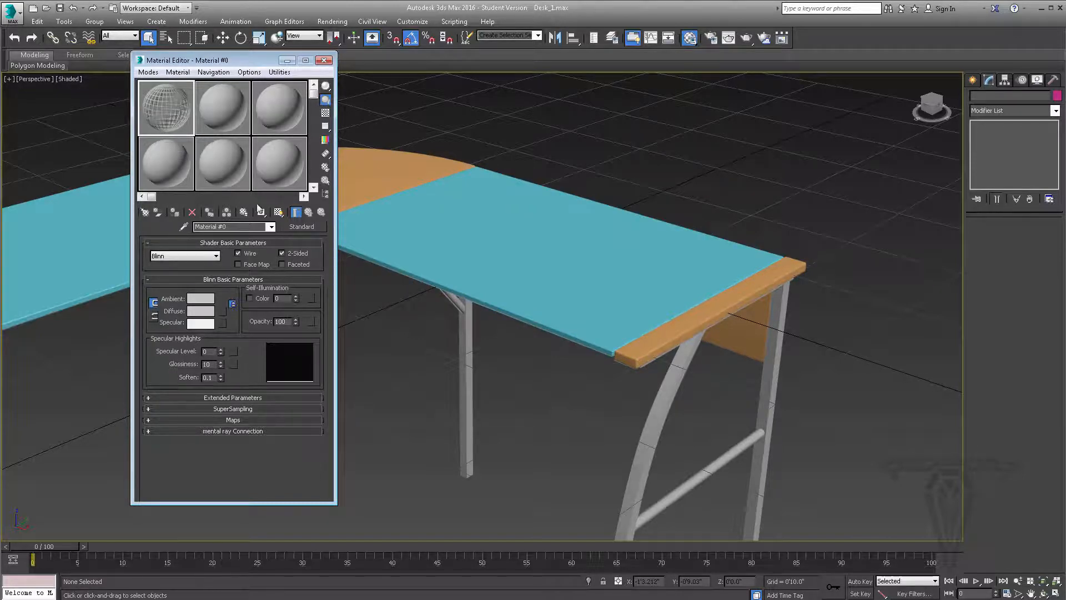
{"action": "left_click", "coordinate": [249, 253]}
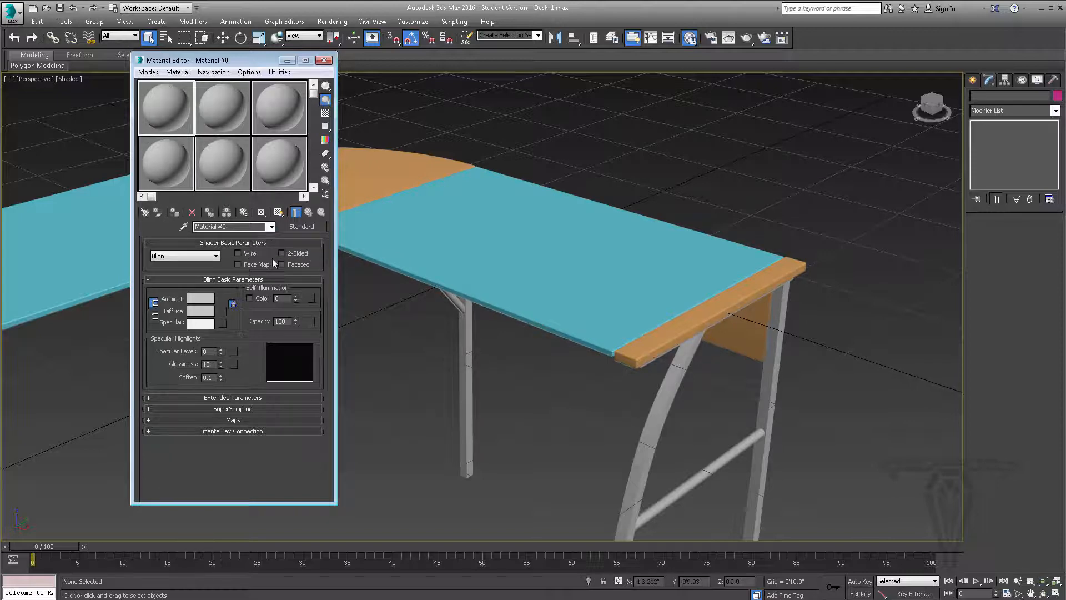
{"action": "left_click", "coordinate": [298, 264]}
{"action": "left_click", "coordinate": [298, 265]}
Try the Strauss shader on the material and return it to Blinn
{"action": "left_click", "coordinate": [192, 255]}
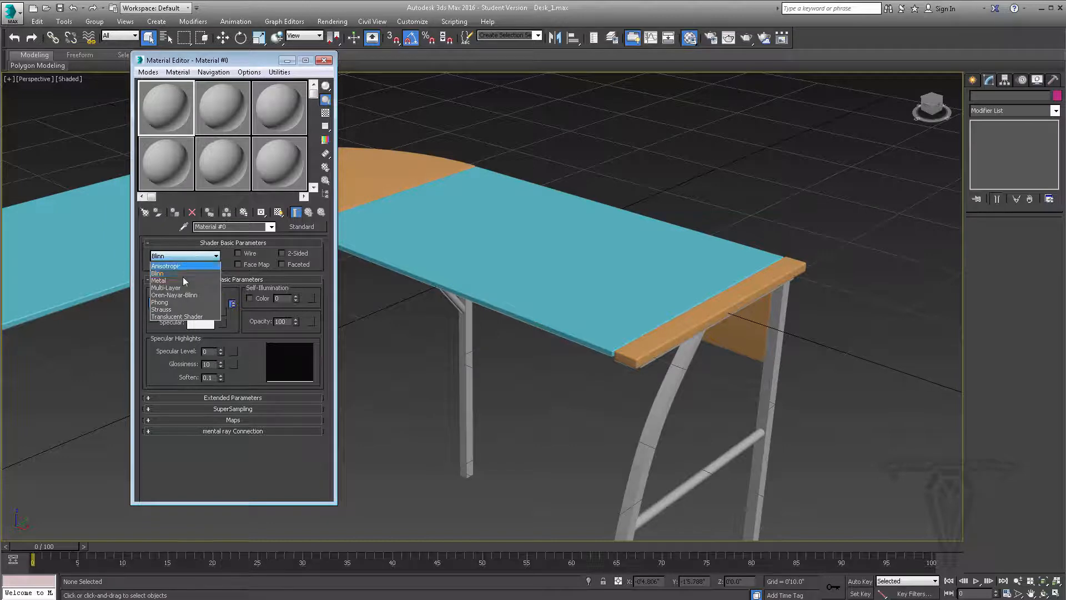
{"action": "left_click", "coordinate": [166, 310]}
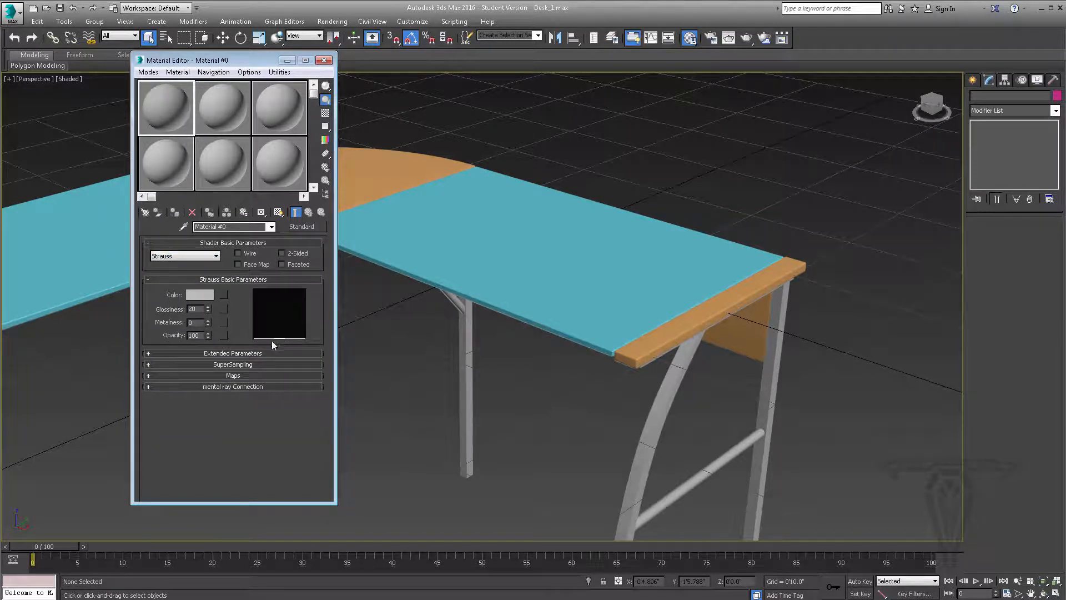
{"action": "left_click", "coordinate": [191, 256]}
{"action": "left_click", "coordinate": [161, 273]}
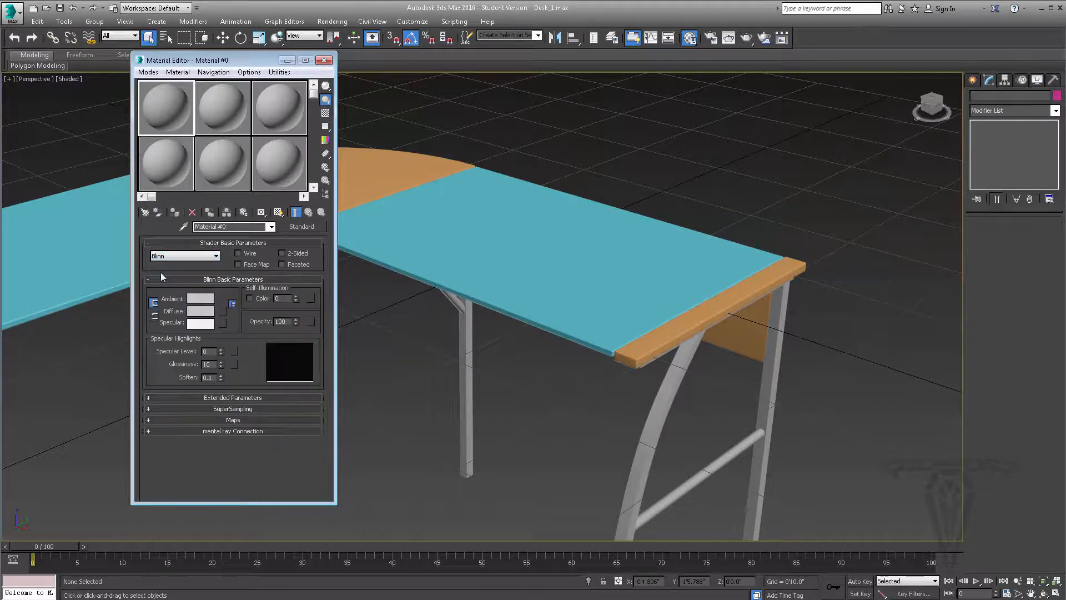
Set the material's Diffuse color to a bright green with hue 83, saturation 255 and value 250
{"action": "left_click", "coordinate": [199, 312]}
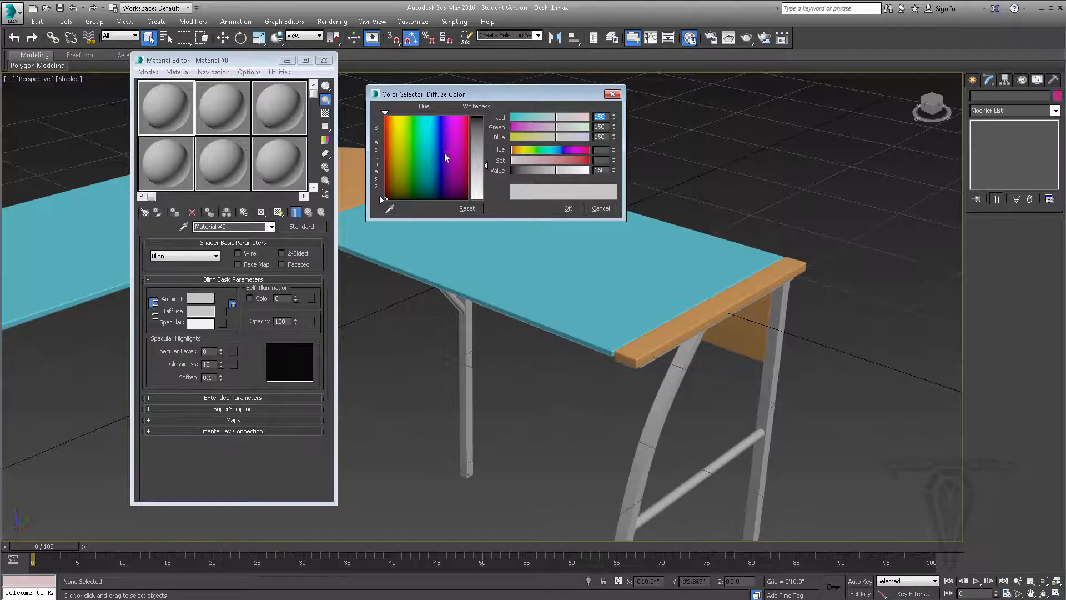
{"action": "left_click_drag", "start_coordinate": [413, 131], "coordinate": [412, 118]}
{"action": "left_click_drag", "start_coordinate": [481, 138], "coordinate": [485, 117]}
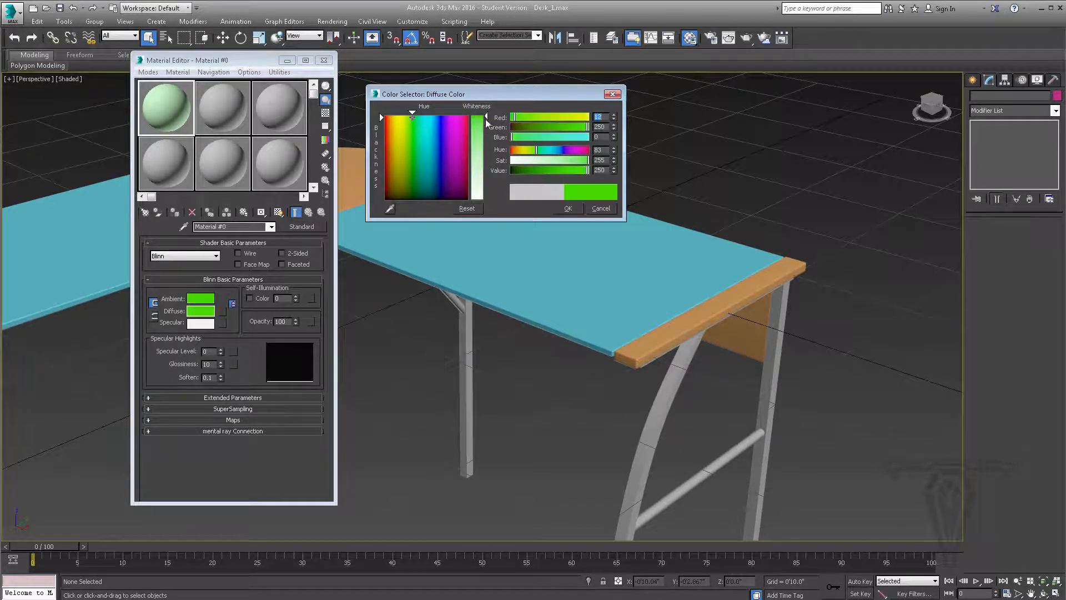
{"action": "left_click", "coordinate": [573, 207]}
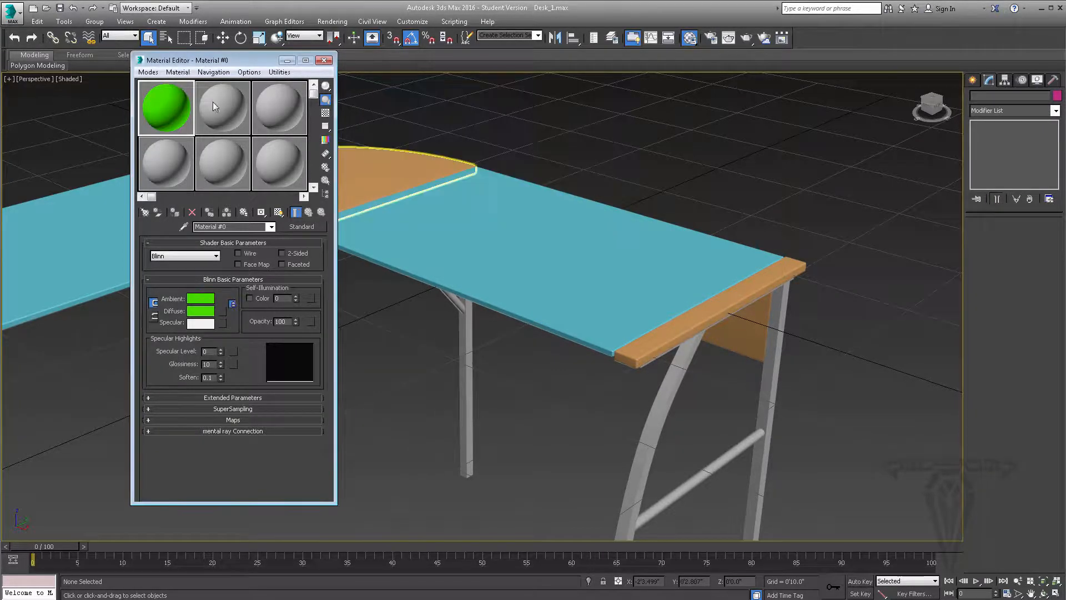
Set the material's Ambient color, locked to Diffuse, to dark brown with hue 9, saturation 255 and value 34
{"action": "left_click", "coordinate": [195, 299]}
{"action": "left_click_drag", "start_coordinate": [413, 117], "coordinate": [394, 138]}
{"action": "left_click_drag", "start_coordinate": [388, 143], "coordinate": [387, 170]}
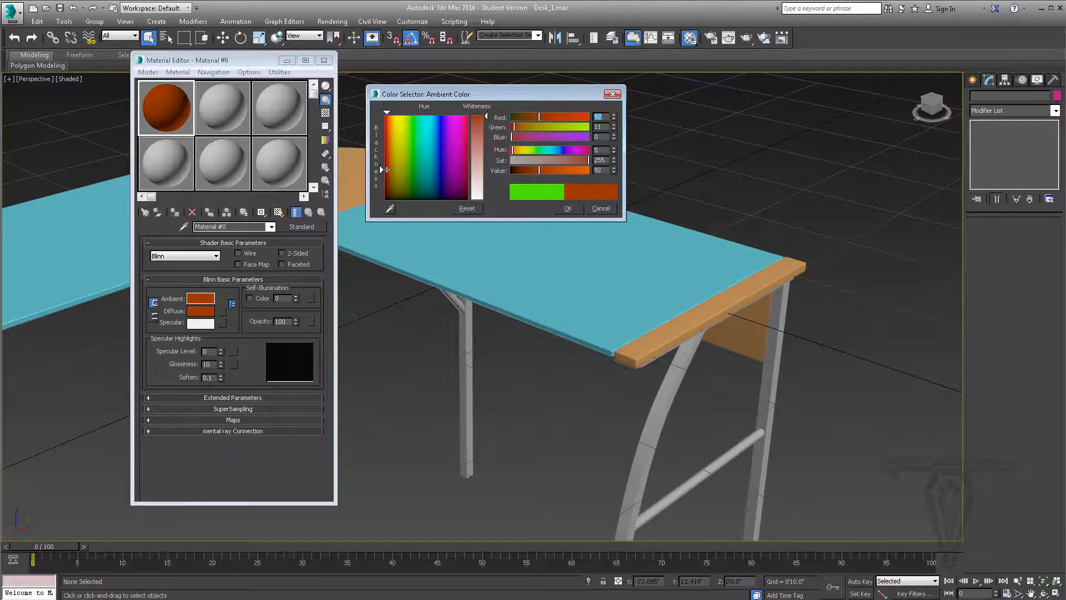
{"action": "left_click_drag", "start_coordinate": [541, 118], "coordinate": [526, 116]}
{"action": "left_click_drag", "start_coordinate": [525, 170], "coordinate": [521, 170]}
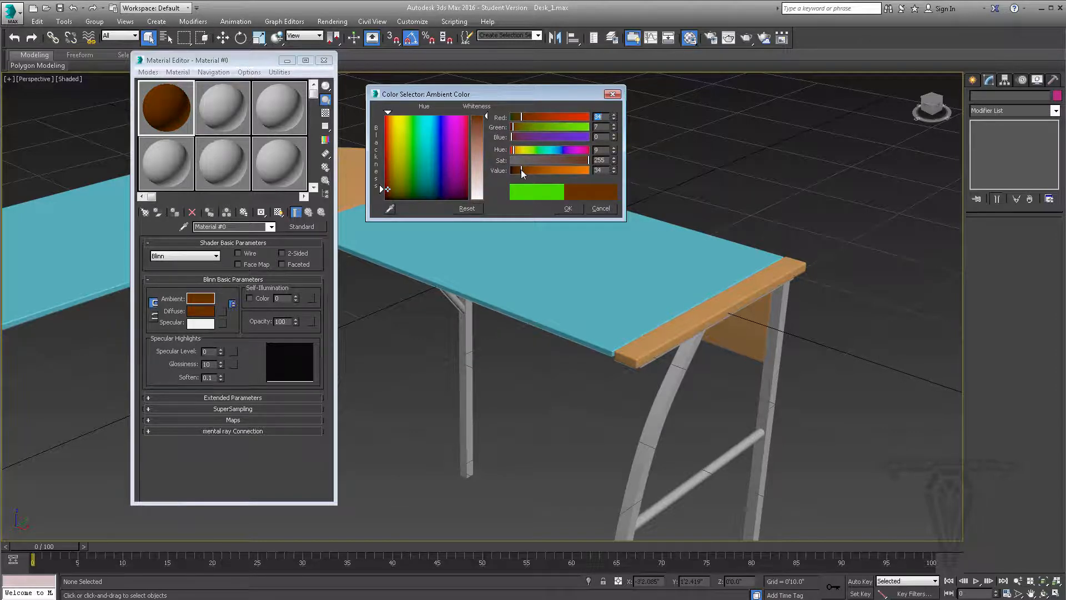
{"action": "left_click", "coordinate": [568, 208]}
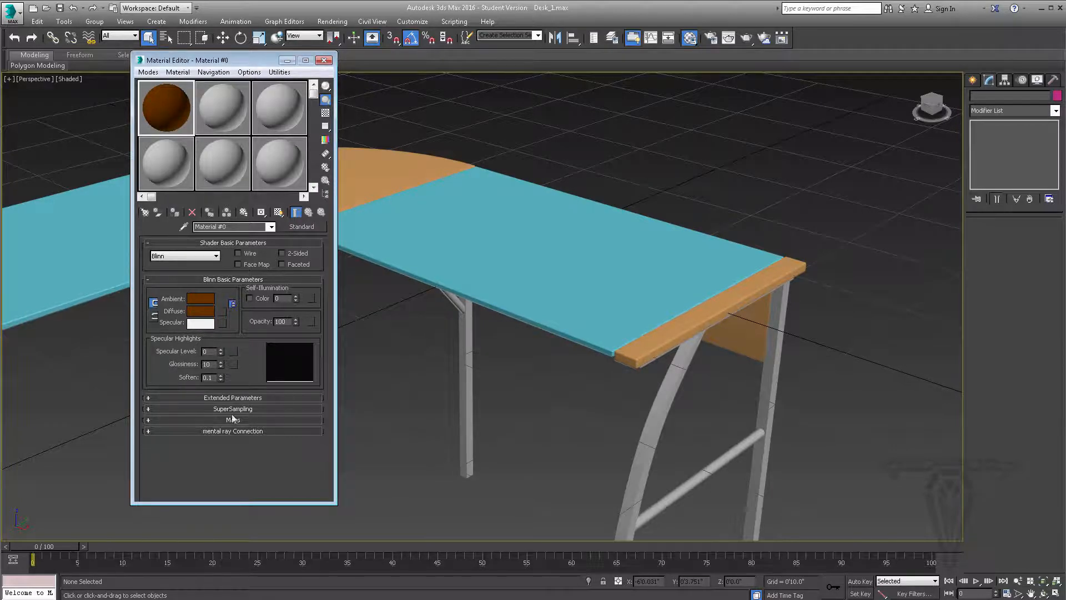
Give the brown material a specular highlight with Specular Level 67 and Glossiness 7
{"action": "left_click_drag", "start_coordinate": [221, 348], "coordinate": [217, 325]}
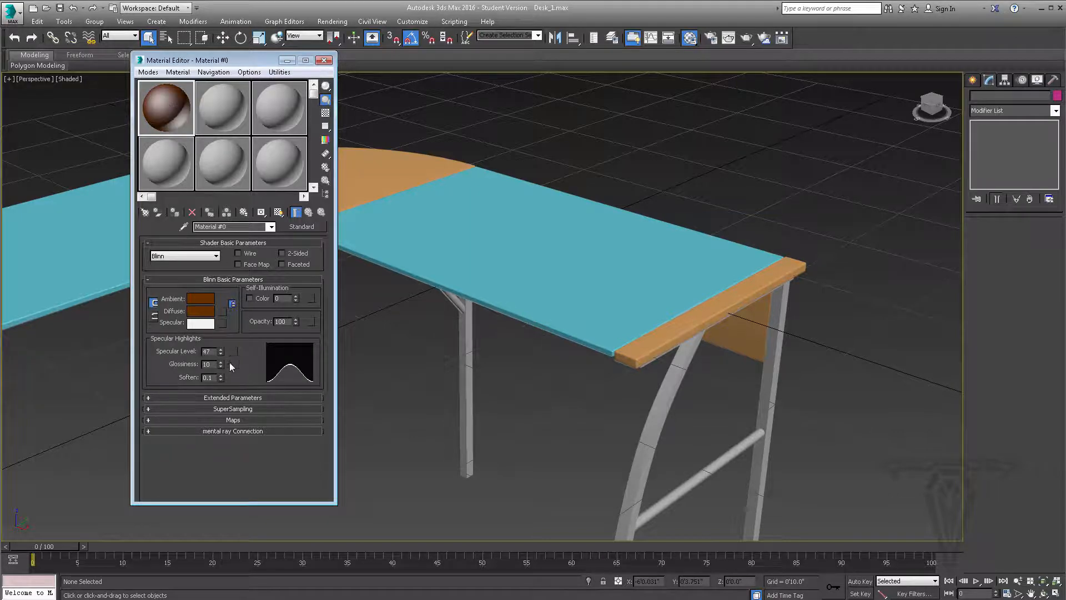
{"action": "left_click_drag", "start_coordinate": [221, 362], "coordinate": [220, 369]}
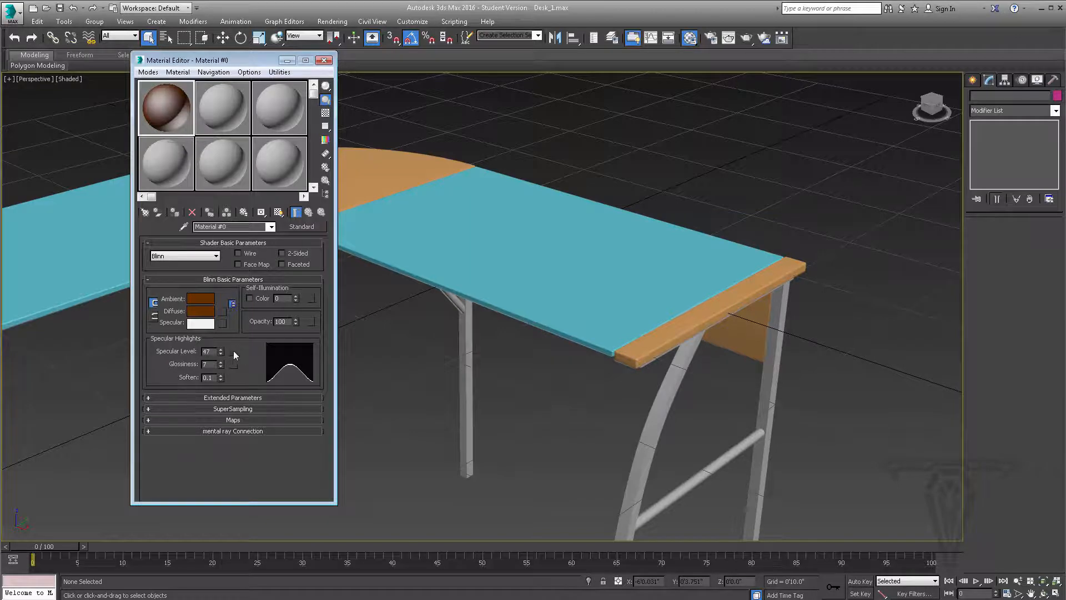
{"action": "left_click_drag", "start_coordinate": [222, 352], "coordinate": [221, 338]}
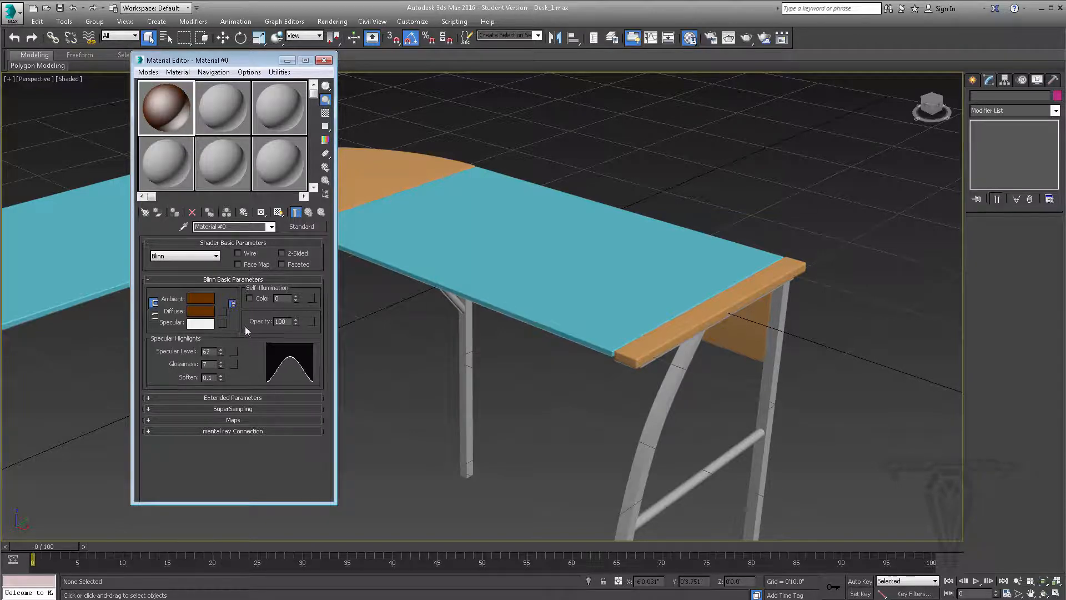
Try a bright yellow Specular color with hue 48, saturation 255 and value 230, and discard it
{"action": "left_click", "coordinate": [205, 323]}
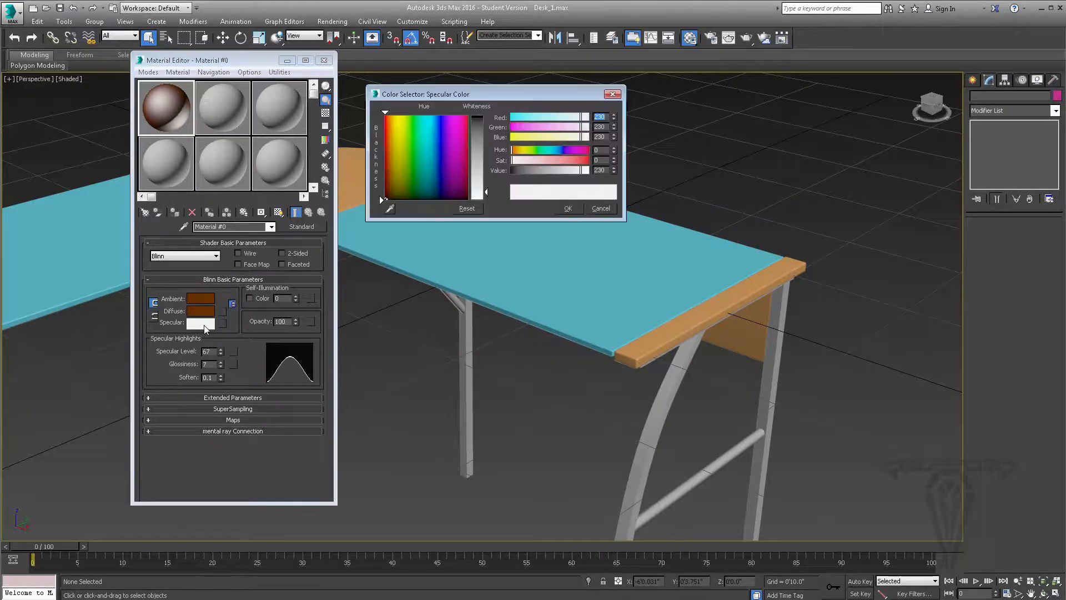
{"action": "left_click", "coordinate": [399, 130]}
{"action": "left_click_drag", "start_coordinate": [399, 129], "coordinate": [401, 124]}
{"action": "left_click_drag", "start_coordinate": [483, 155], "coordinate": [481, 117]}
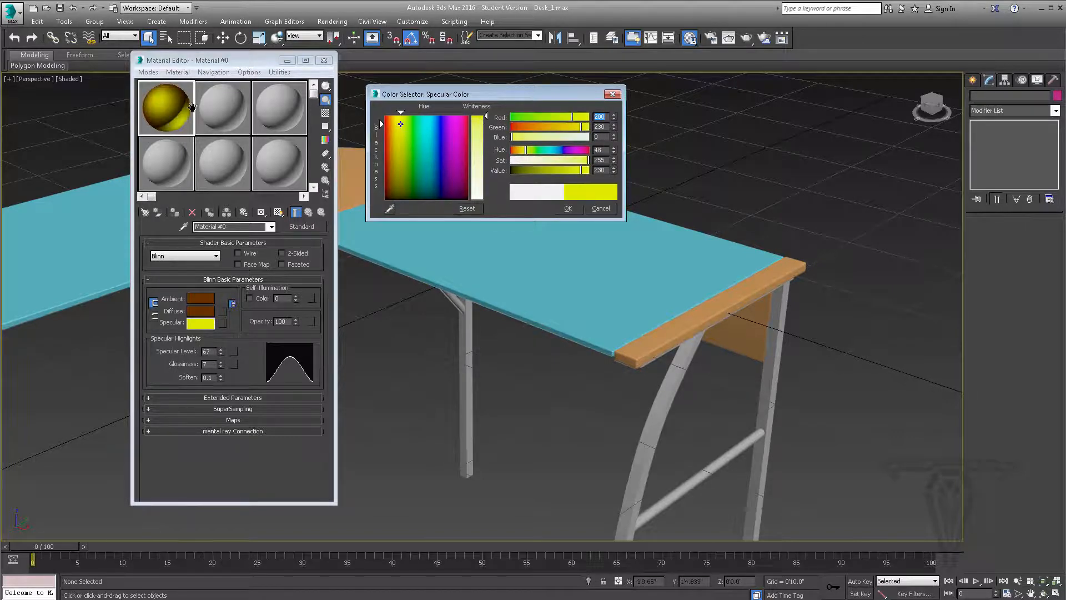
{"action": "left_click", "coordinate": [600, 209]}
Reset Specular Level and Glossiness to 0, and try Self-Illumination at 100 before resetting it to 0
{"action": "right_click", "coordinate": [221, 351]}
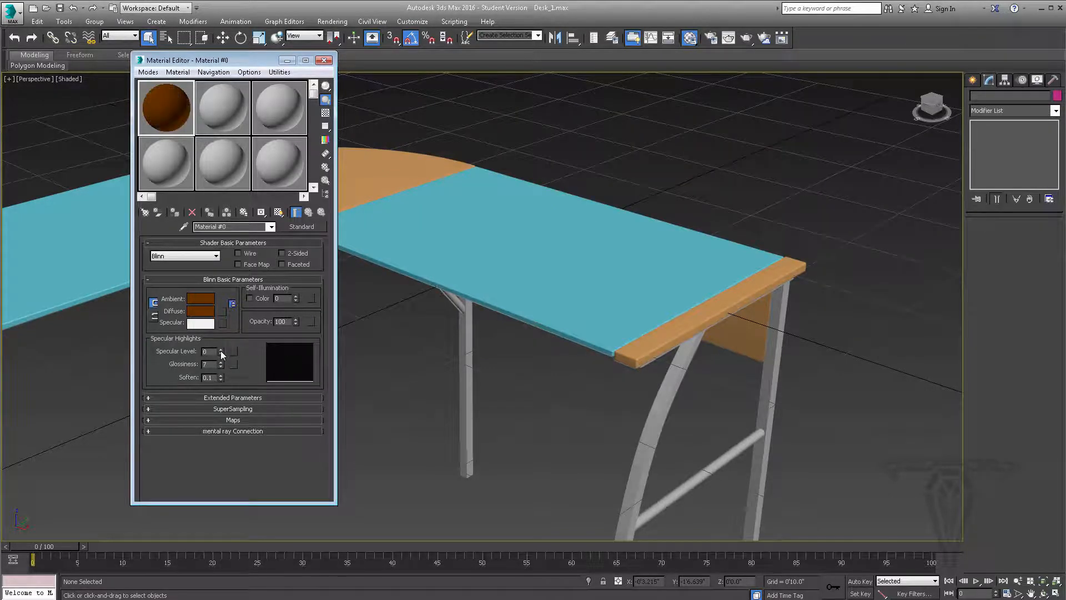
{"action": "right_click", "coordinate": [221, 364]}
{"action": "left_click_drag", "start_coordinate": [296, 296], "coordinate": [300, 263]}
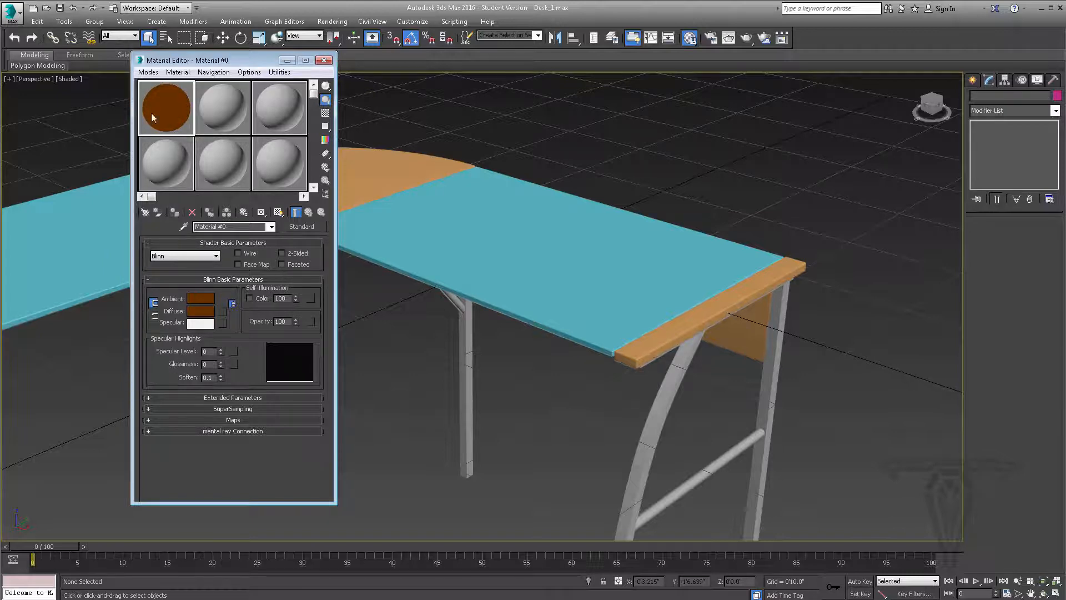
{"action": "right_click", "coordinate": [297, 299]}
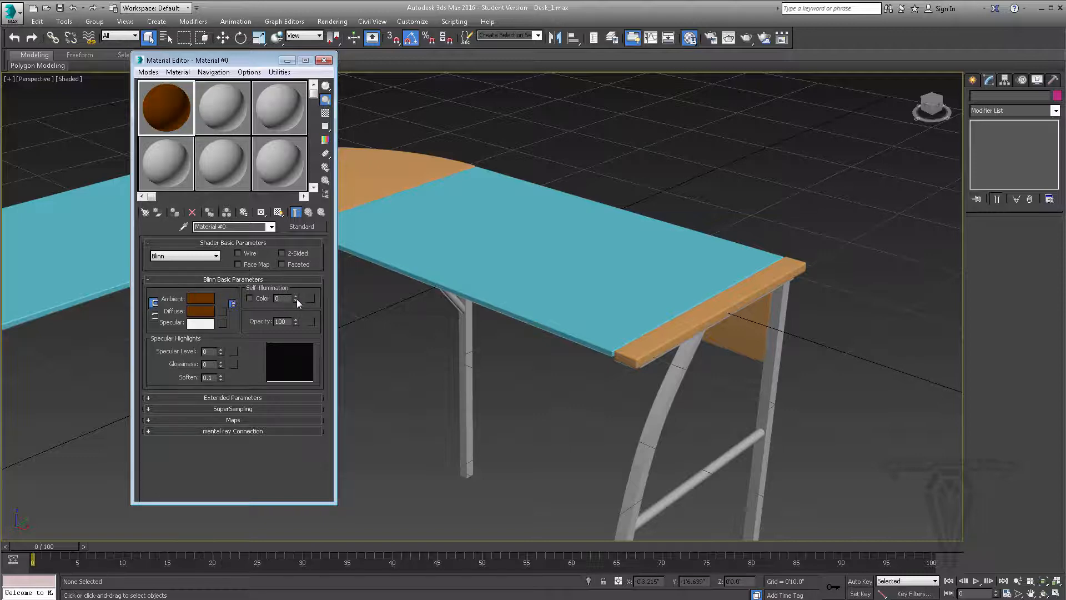
Try green and magenta self-illumination colors on the material, discard them, and turn the Self-Illumination Color option back off
{"action": "left_click", "coordinate": [249, 299]}
{"action": "left_click", "coordinate": [288, 298]}
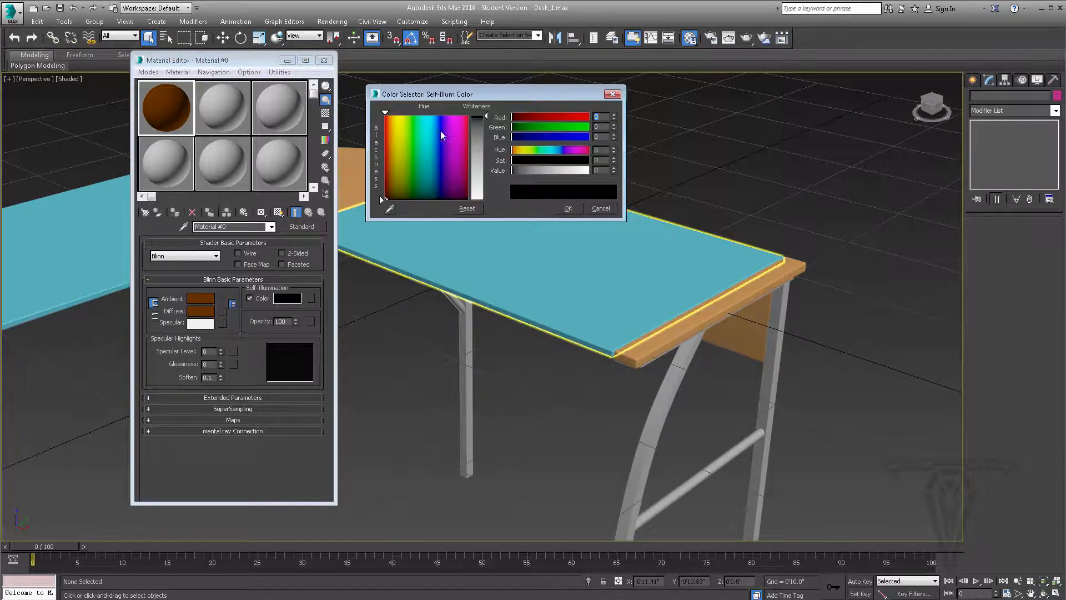
{"action": "left_click", "coordinate": [411, 119]}
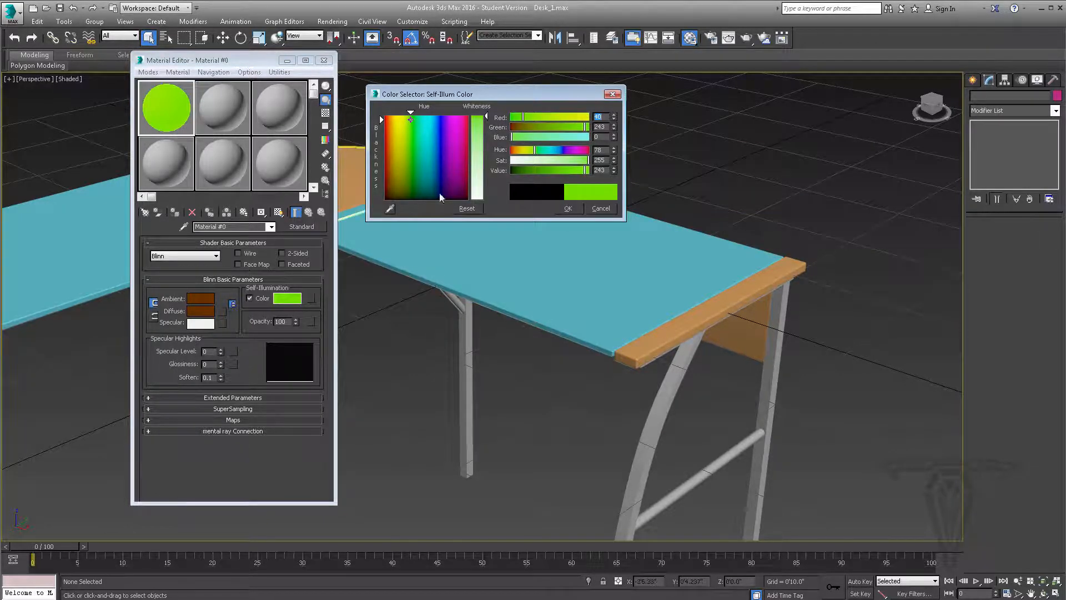
{"action": "left_click", "coordinate": [439, 128]}
{"action": "left_click_drag", "start_coordinate": [448, 135], "coordinate": [455, 121]}
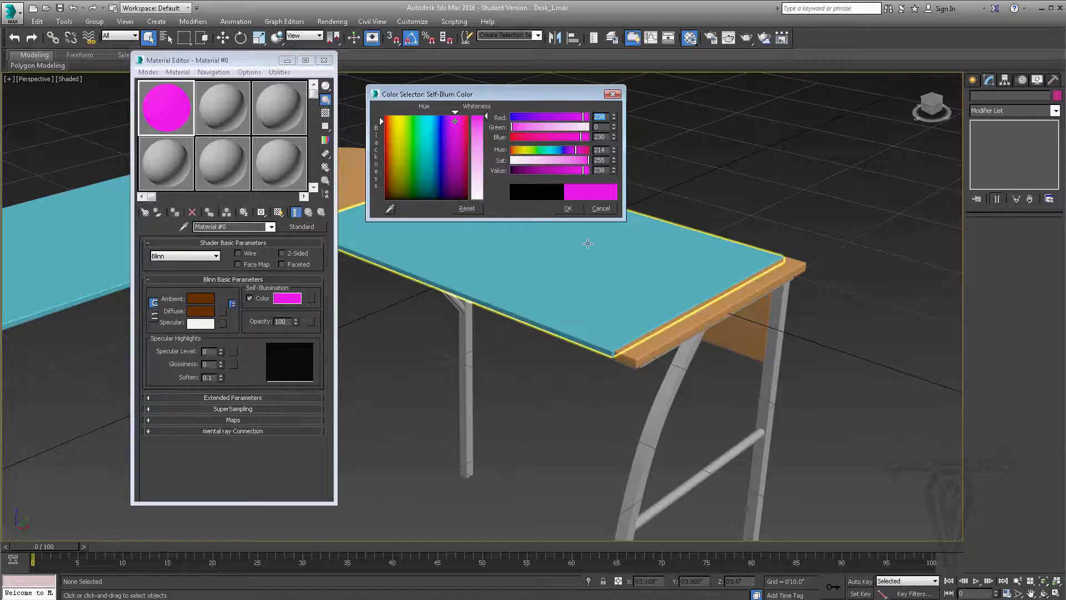
{"action": "left_click", "coordinate": [601, 209]}
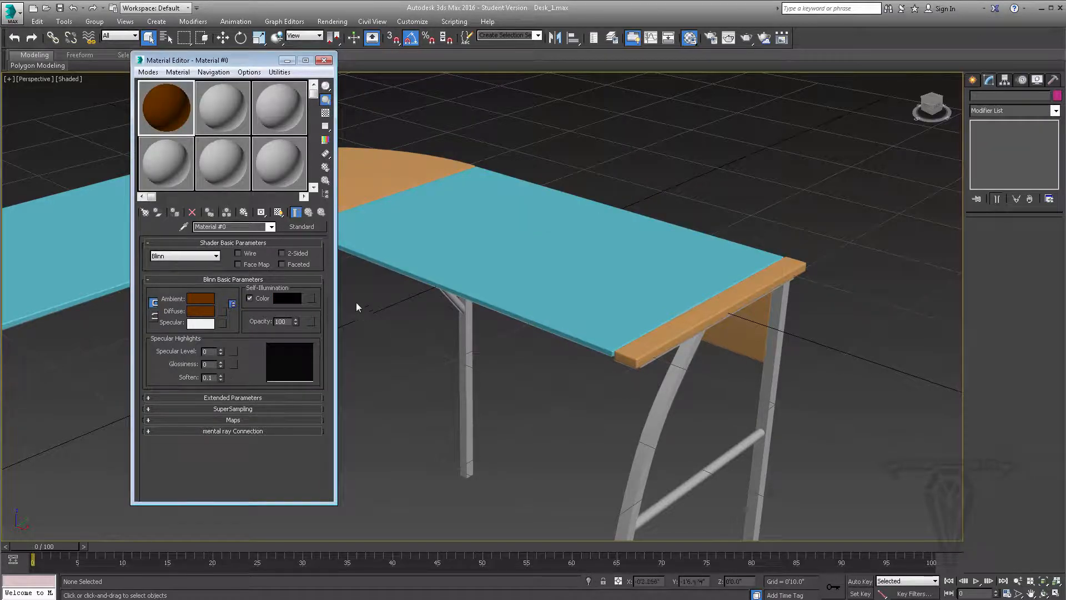
{"action": "left_click", "coordinate": [249, 299]}
Try Opacity values of 61 and 29 against the checkered sample background, restore Opacity to 100 and turn the background off
{"action": "left_click_drag", "start_coordinate": [295, 322], "coordinate": [297, 334]}
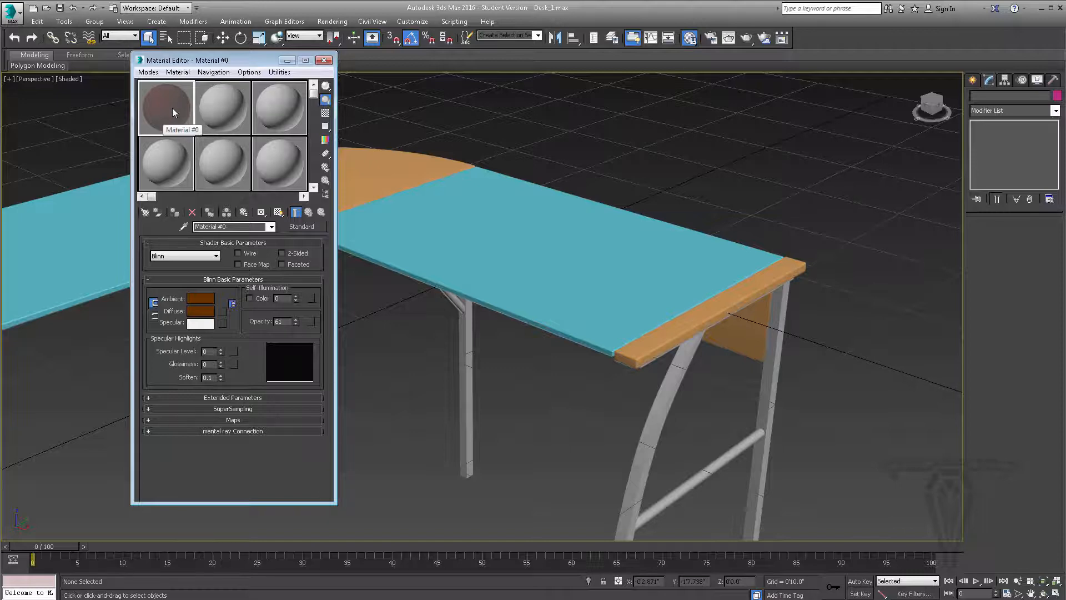
{"action": "left_click", "coordinate": [326, 114]}
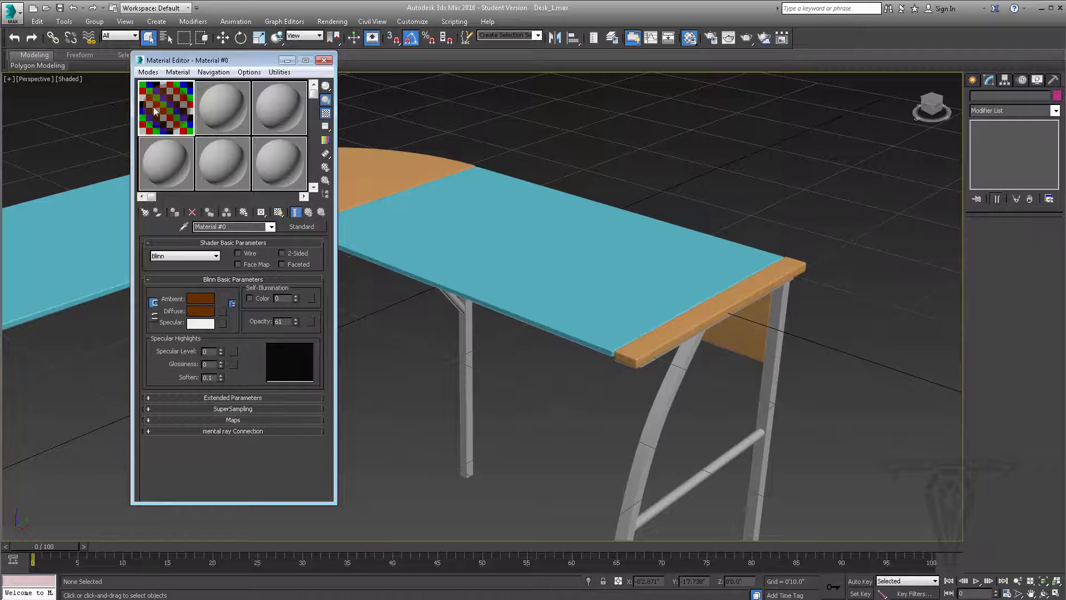
{"action": "mouse_move", "coordinate": [296, 321]}
{"action": "left_mouse_down"}
{"action": "mouse_move", "coordinate": [294, 308]}
{"action": "mouse_move", "coordinate": [298, 329]}
{"action": "mouse_move", "coordinate": [298, 318]}
{"action": "left_mouse_up"}
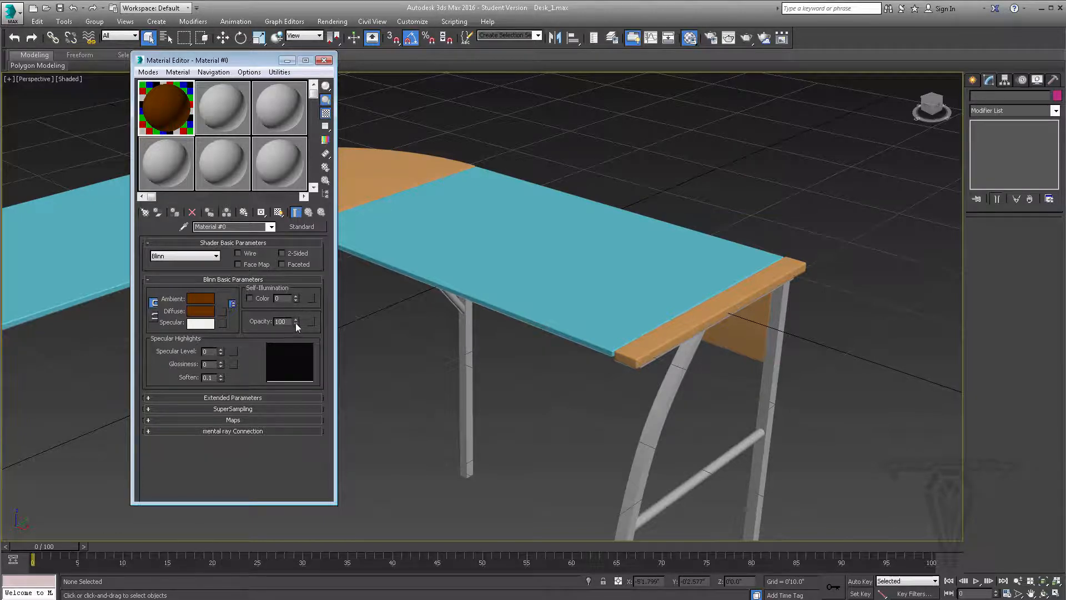
{"action": "left_click_drag", "start_coordinate": [296, 323], "coordinate": [297, 354]}
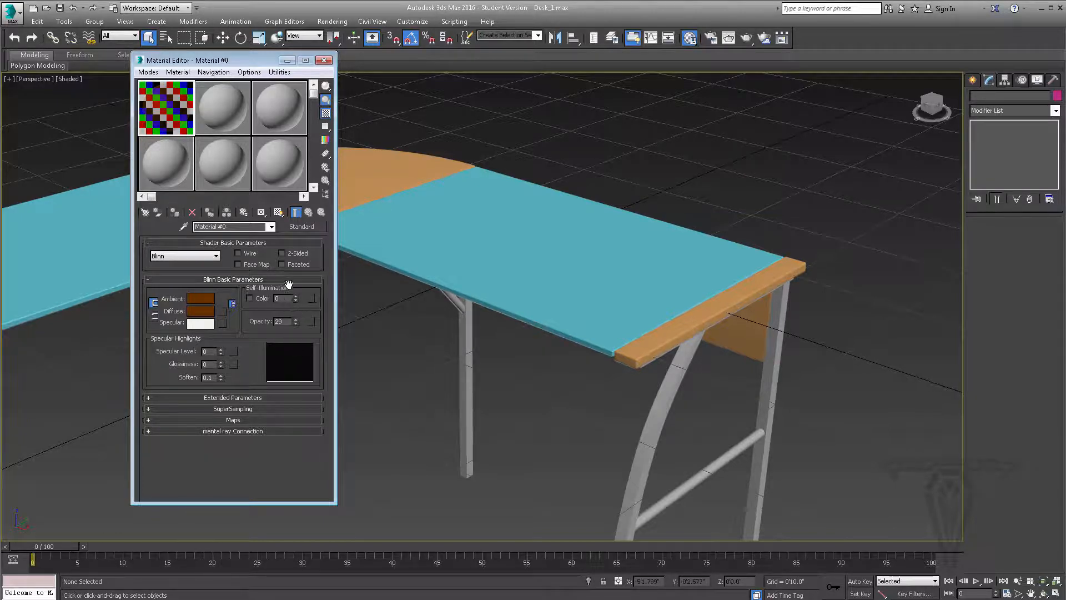
{"action": "left_click_drag", "start_coordinate": [295, 319], "coordinate": [290, 267]}
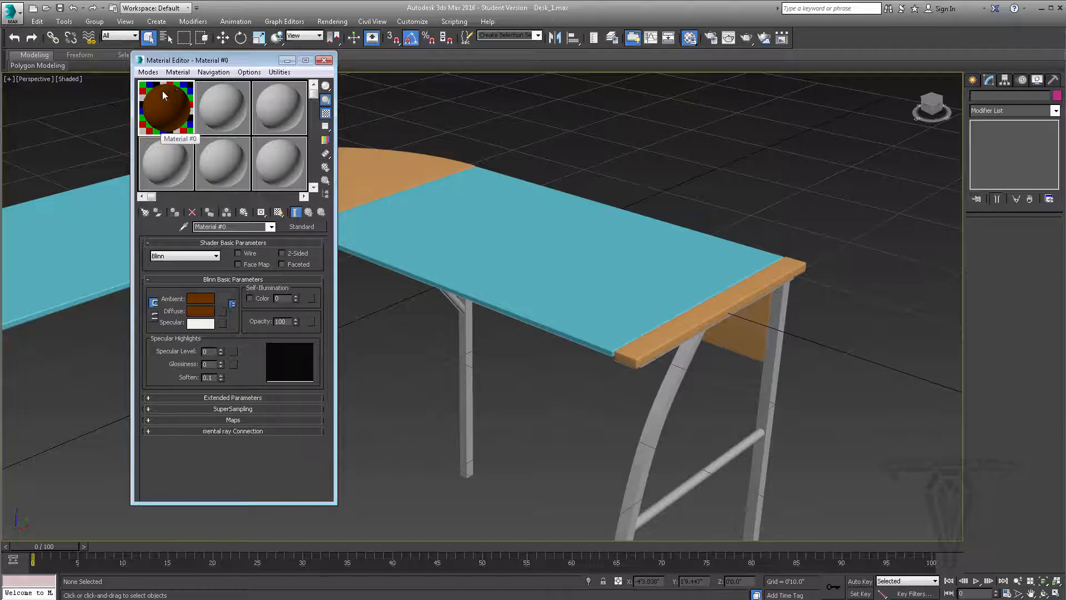
{"action": "left_click", "coordinate": [325, 113]}
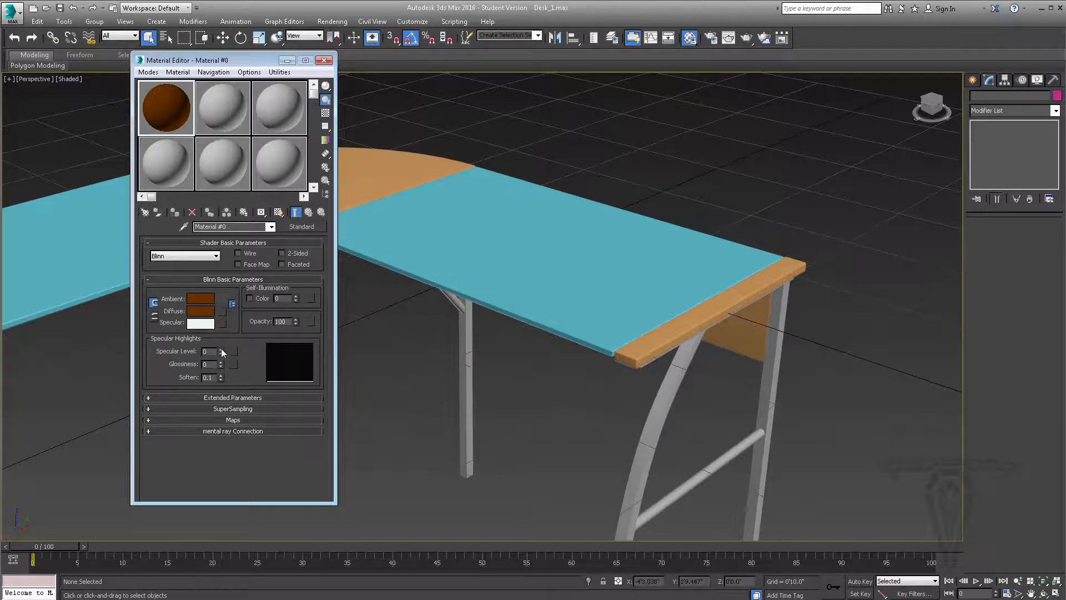
Raise Specular Level to 58 to compare the sample with Backlight off and on, and reset the level to 0
{"action": "left_click_drag", "start_coordinate": [222, 352], "coordinate": [223, 327]}
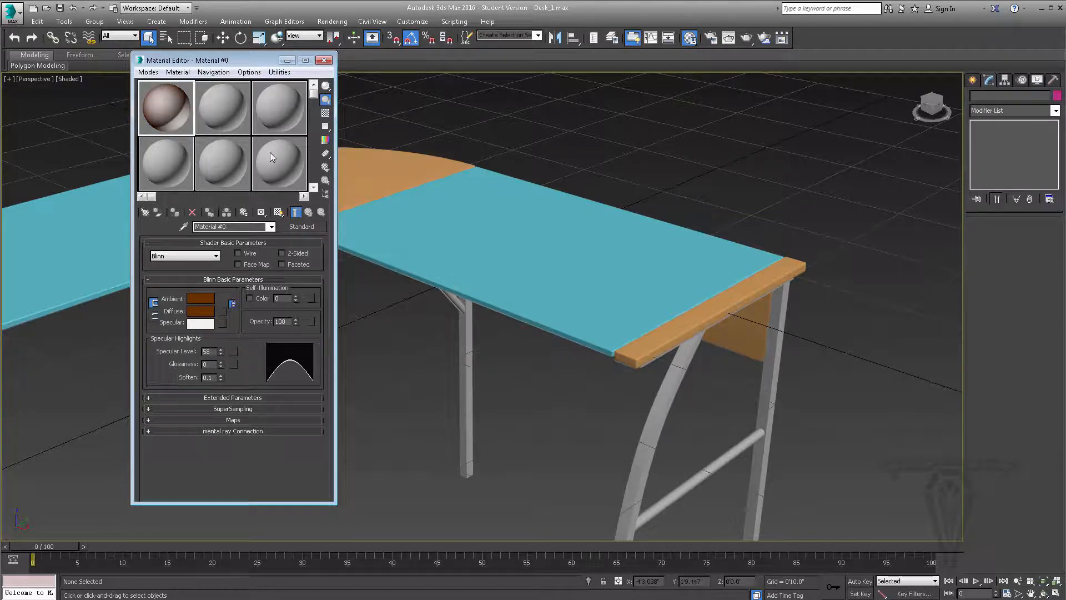
{"action": "left_click", "coordinate": [326, 100]}
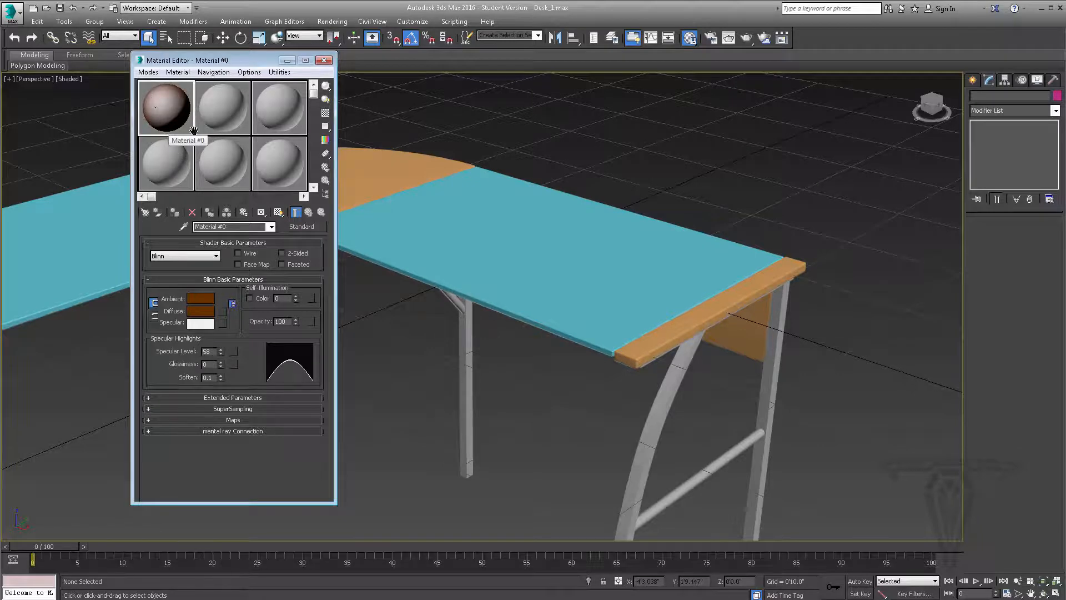
{"action": "left_click", "coordinate": [326, 100]}
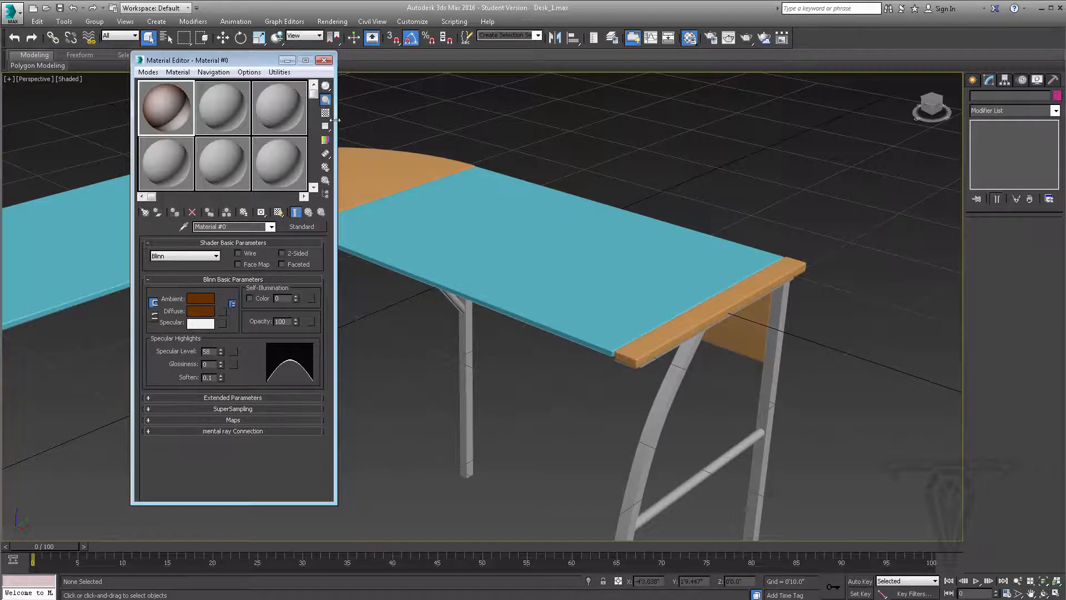
{"action": "right_click", "coordinate": [221, 352]}
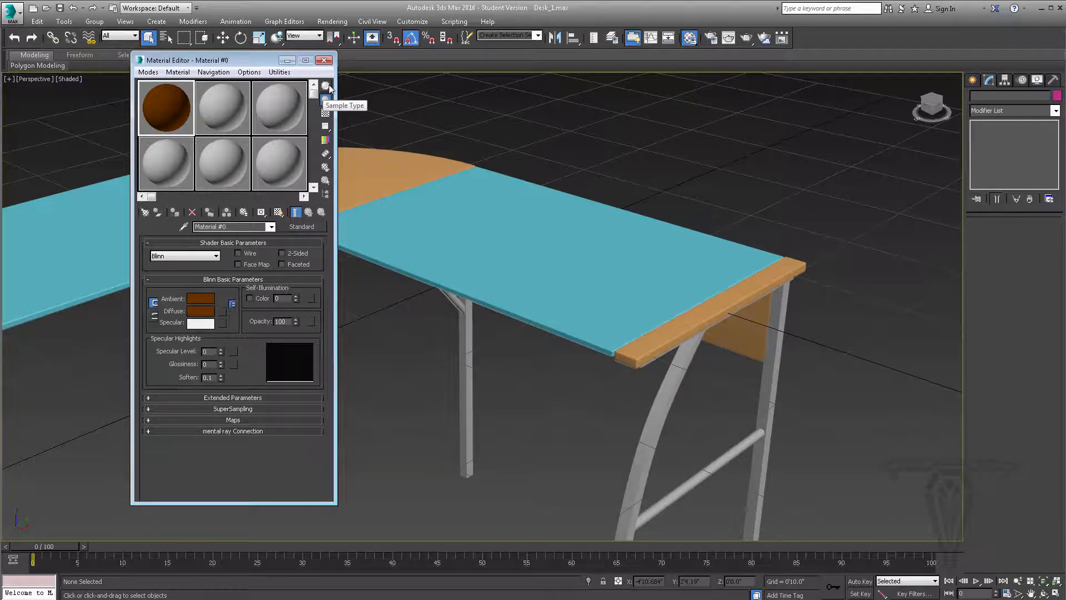
{"action": "mouse_move", "coordinate": [328, 87]}
{"action": "left_mouse_down"}
{"action": "mouse_move", "coordinate": [366, 90]}
{"action": "mouse_move", "coordinate": [326, 88]}
{"action": "mouse_move", "coordinate": [352, 89]}
{"action": "mouse_move", "coordinate": [340, 87]}
{"action": "left_mouse_up"}
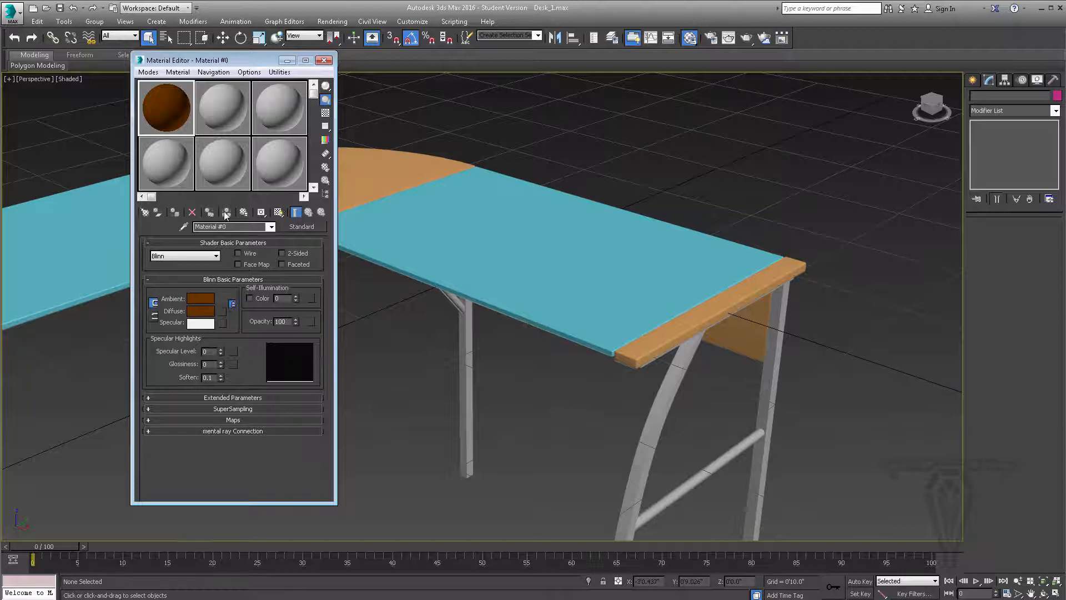
{"action": "left_click", "coordinate": [192, 213]}
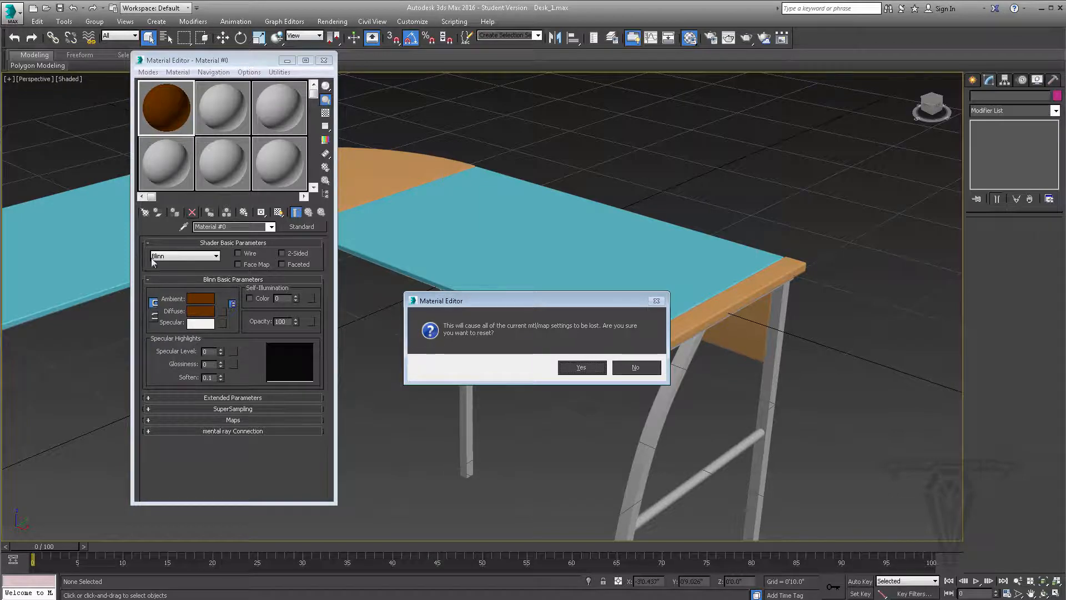
{"action": "left_click", "coordinate": [636, 367]}
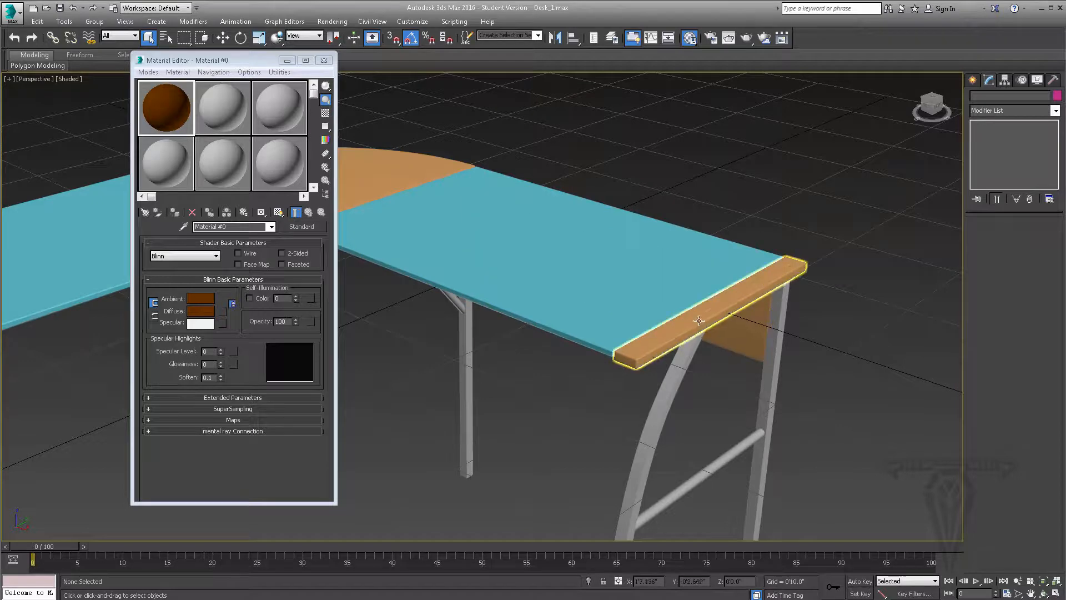
Assign the brown Material #0 to the narrow wooden strip at the end of the desktop
{"action": "left_click_drag", "start_coordinate": [171, 110], "coordinate": [709, 316]}
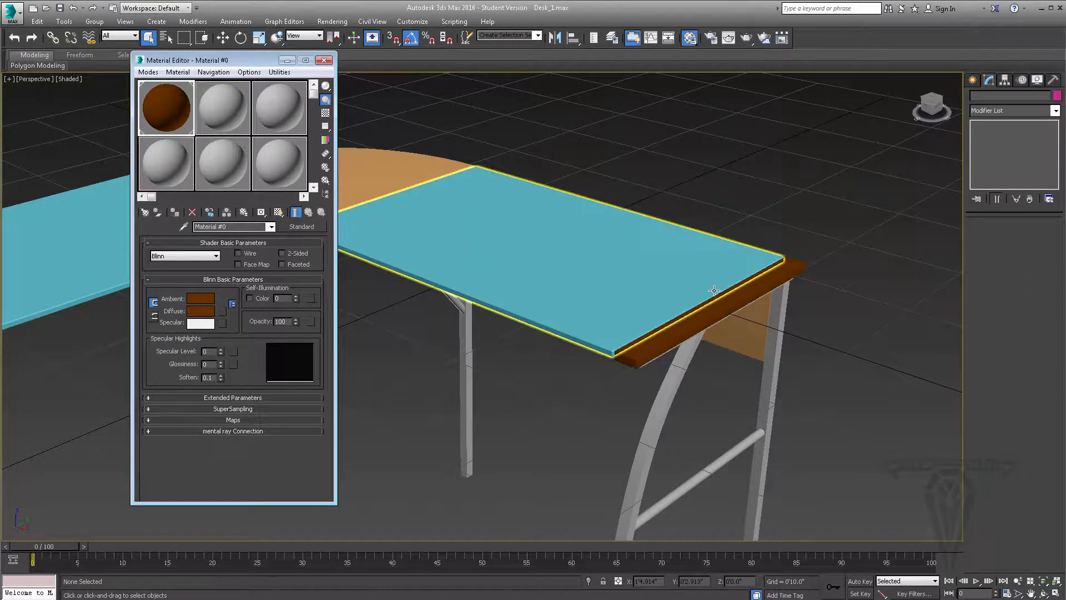
{"action": "left_click", "coordinate": [726, 306]}
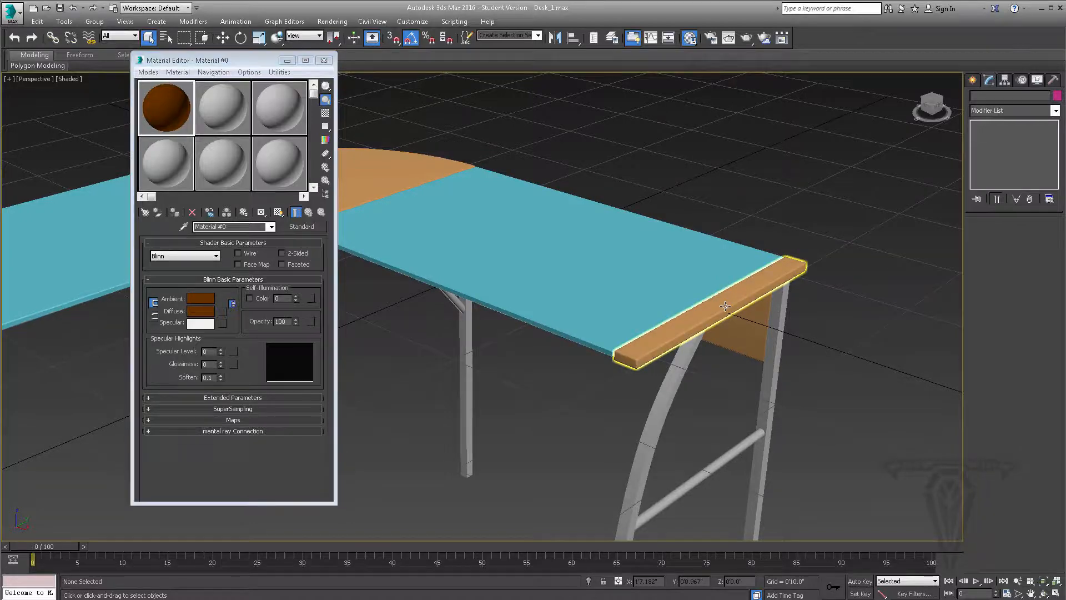
{"action": "left_click", "coordinate": [168, 108]}
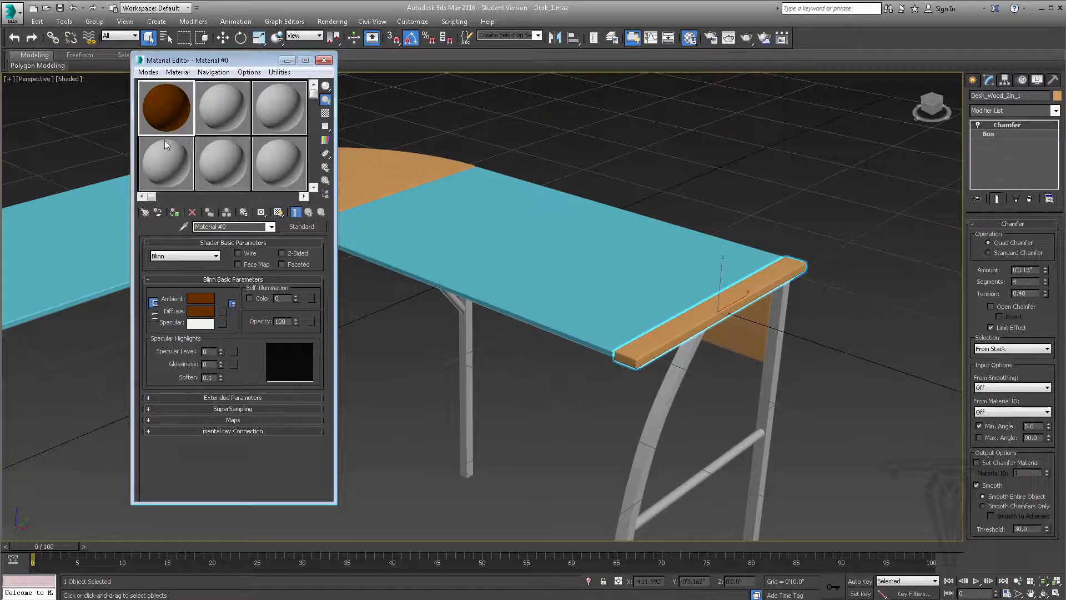
{"action": "left_click", "coordinate": [174, 214]}
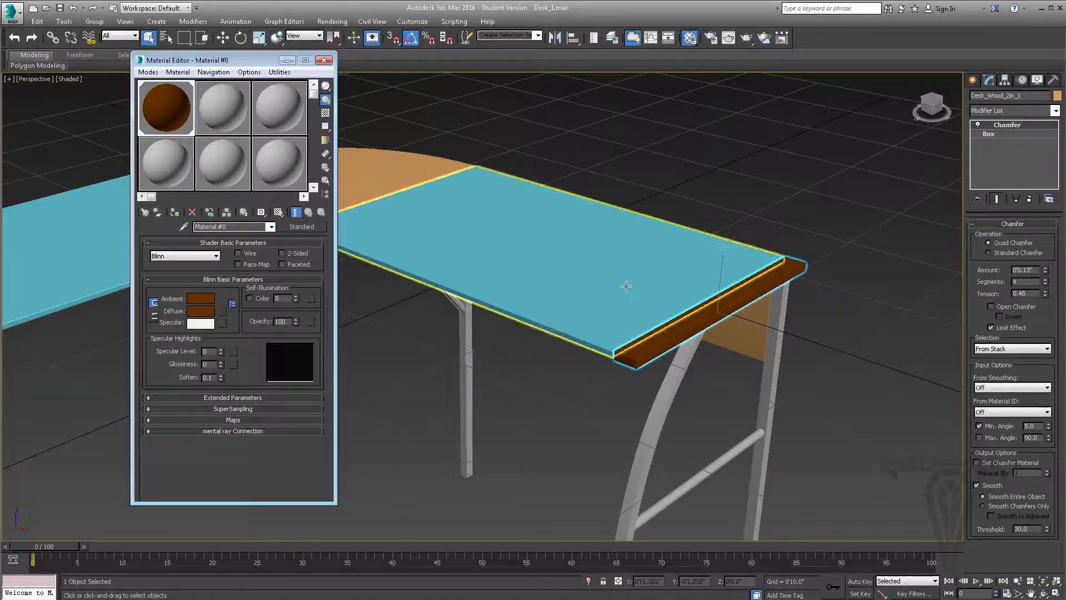
Load Wood_1.jpg from the tex folder as a Bitmap map for the material's Diffuse color
{"action": "scroll", "coordinate": [637, 304], "scroll_direction": "up", "scroll_amount": 4}
{"action": "scroll", "coordinate": [637, 304], "scroll_direction": "up", "scroll_amount": 3}
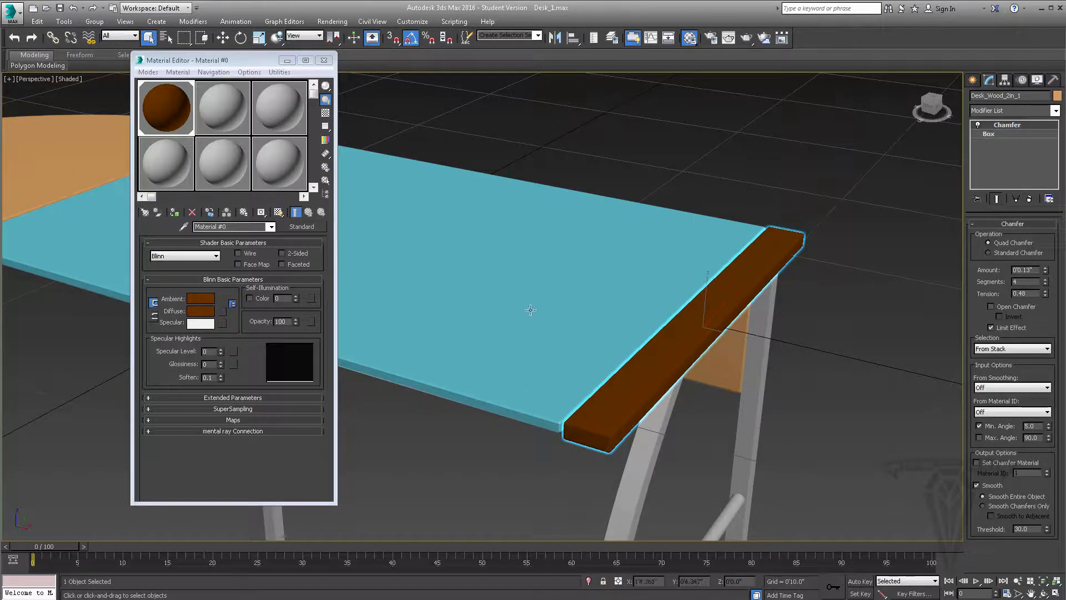
{"action": "left_click", "coordinate": [224, 312]}
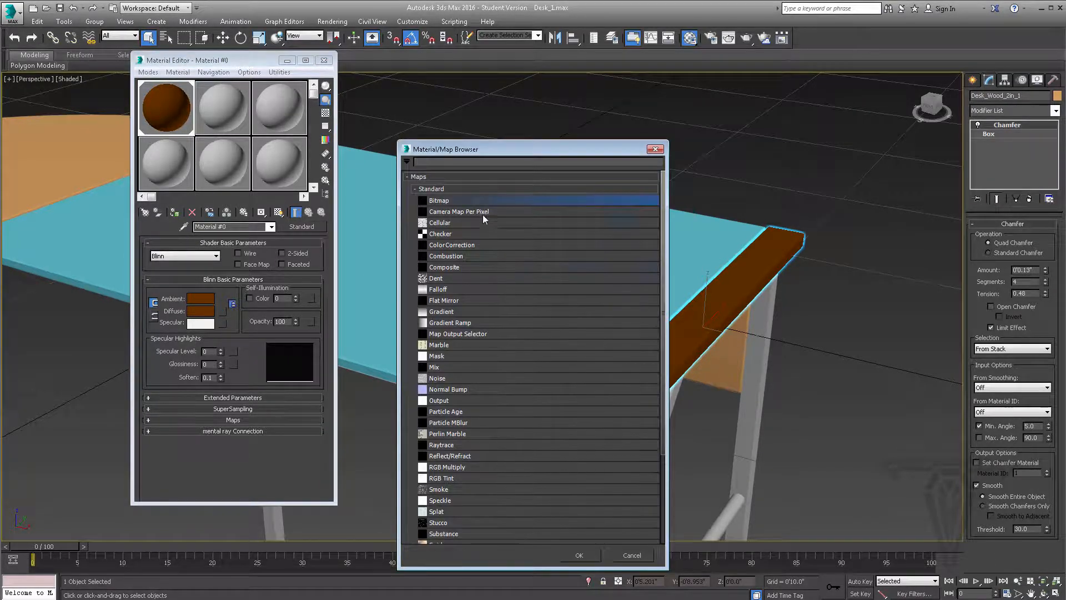
{"action": "scroll", "coordinate": [450, 300], "scroll_direction": "down", "scroll_amount": 2}
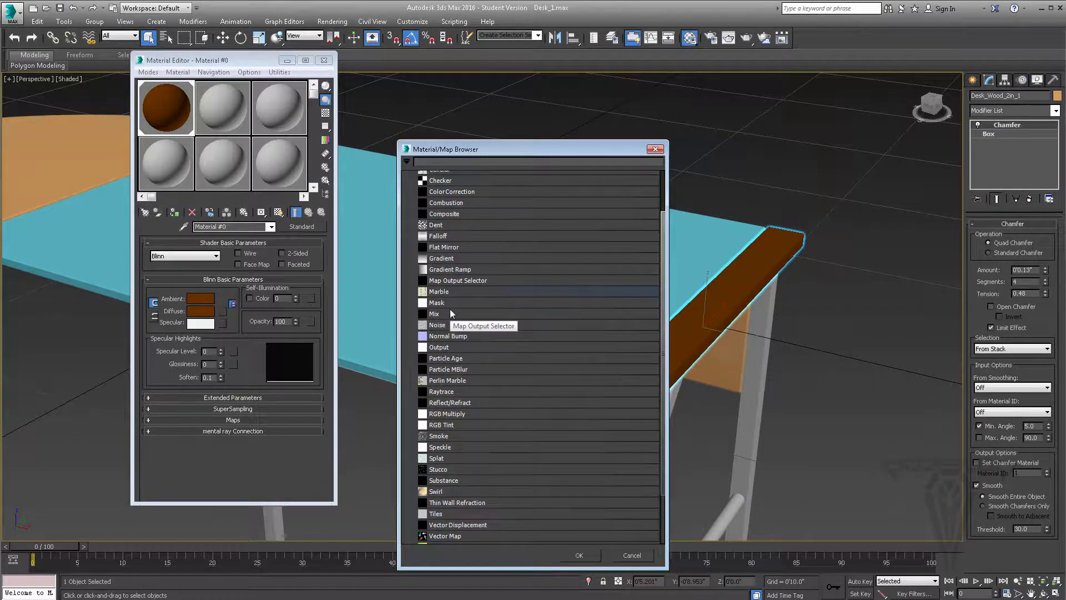
{"action": "scroll", "coordinate": [450, 311], "scroll_direction": "down", "scroll_amount": 2}
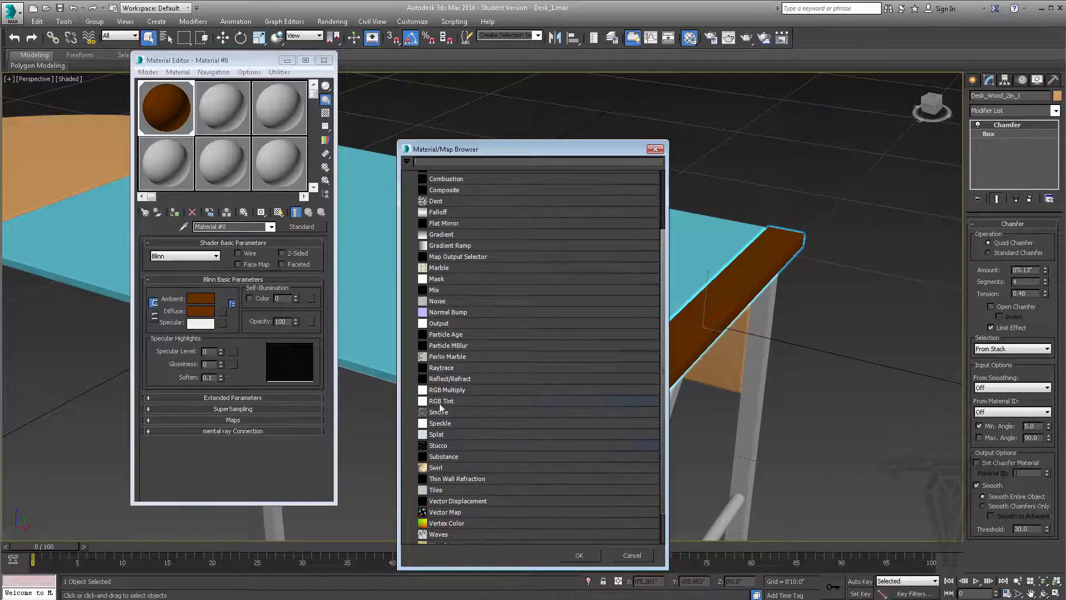
{"action": "scroll", "coordinate": [452, 401], "scroll_direction": "up", "scroll_amount": 5}
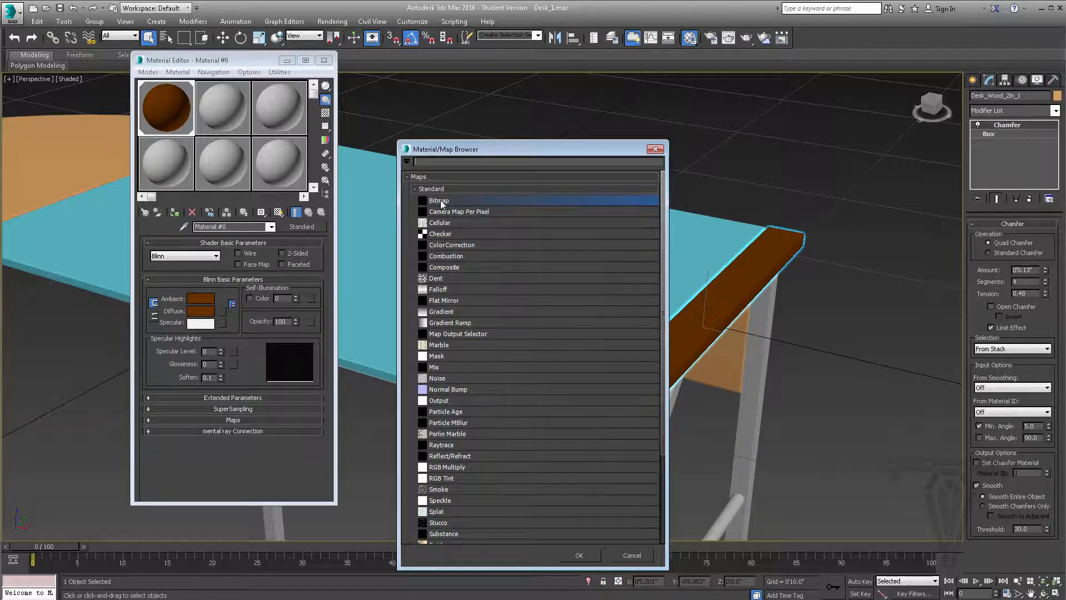
{"action": "left_click", "coordinate": [578, 556]}
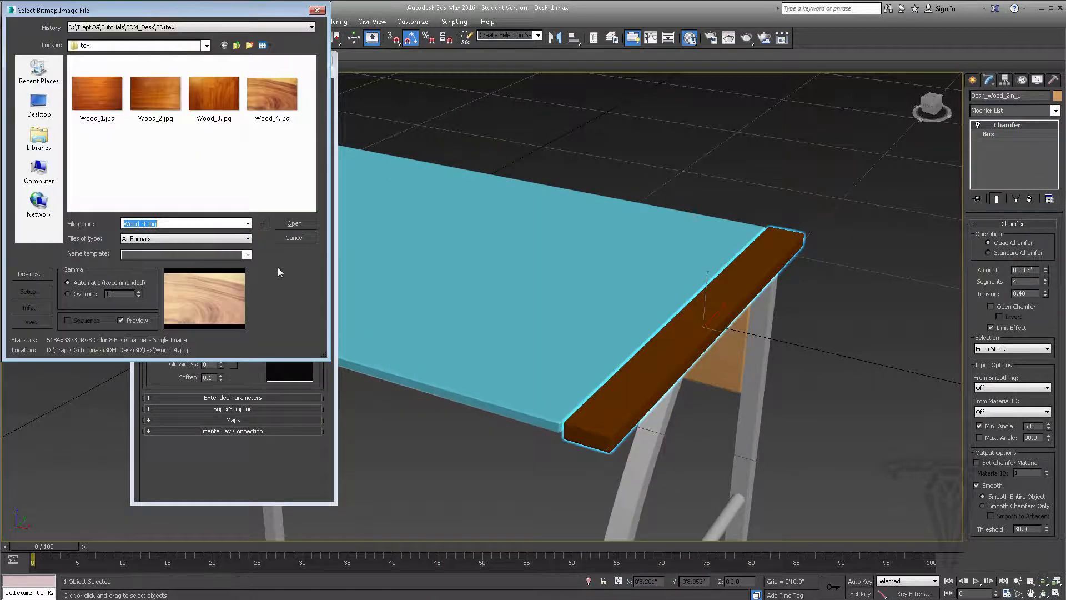
{"action": "left_click", "coordinate": [92, 92]}
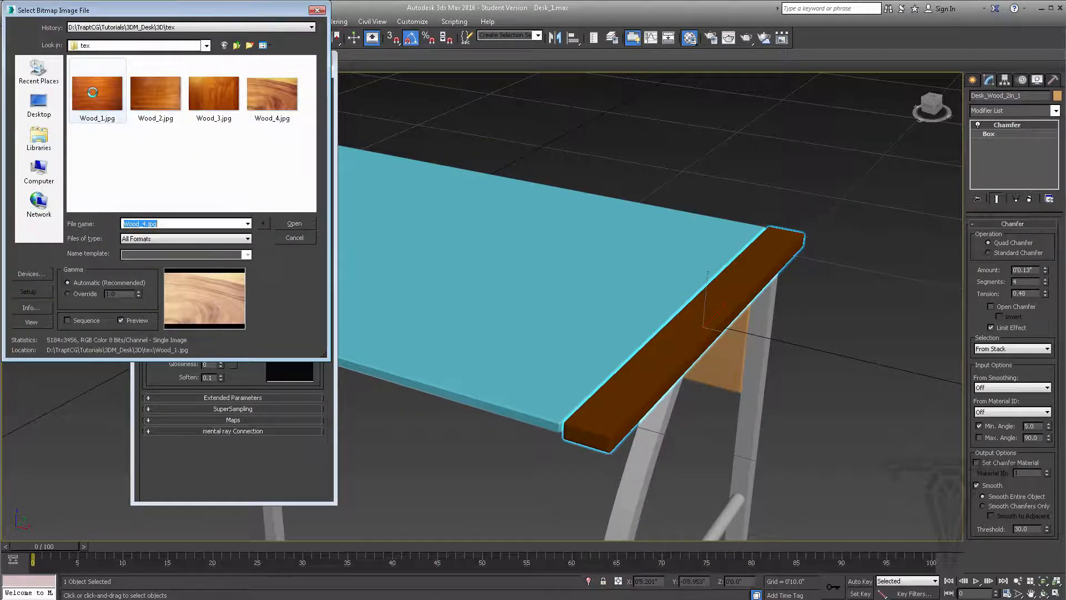
{"action": "left_click", "coordinate": [297, 224]}
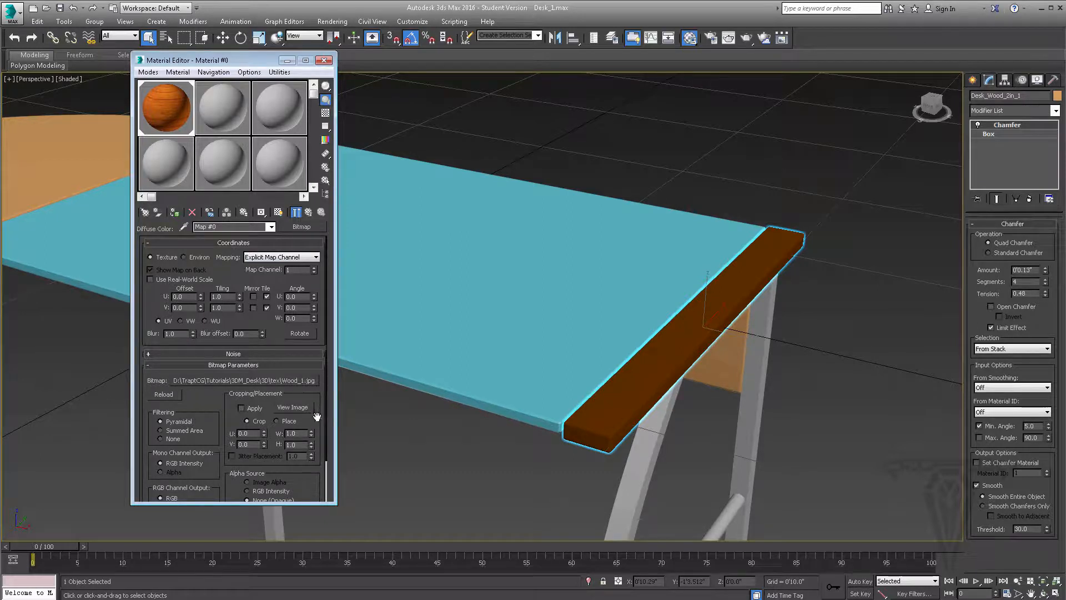
Review the bitmap's parameters and its image file selection without replacing the file, and return to the parent material
{"action": "left_click_drag", "start_coordinate": [321, 405], "coordinate": [323, 359]}
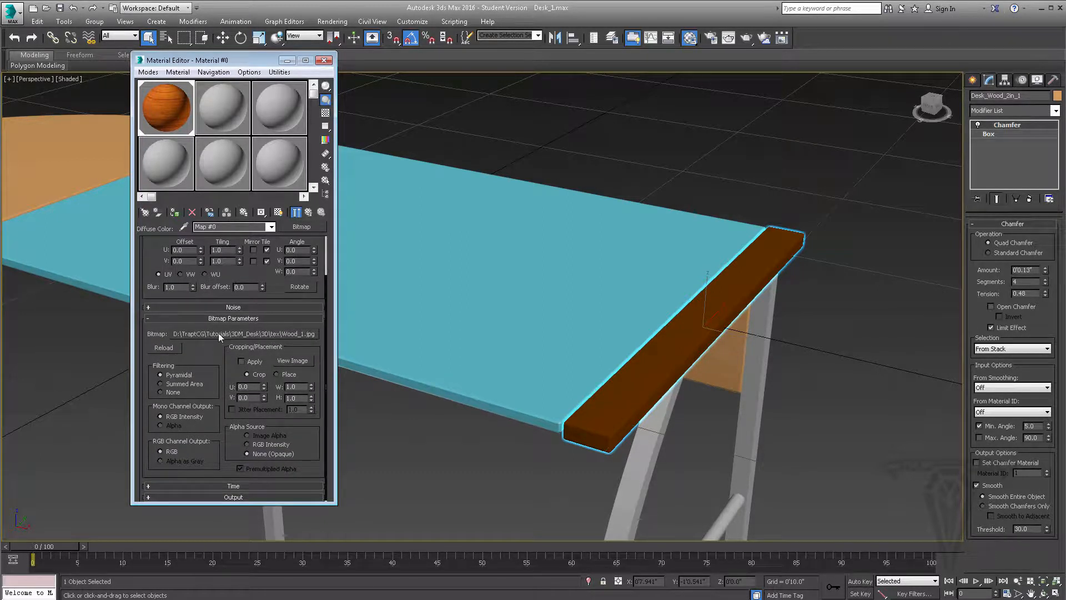
{"action": "left_click", "coordinate": [254, 333]}
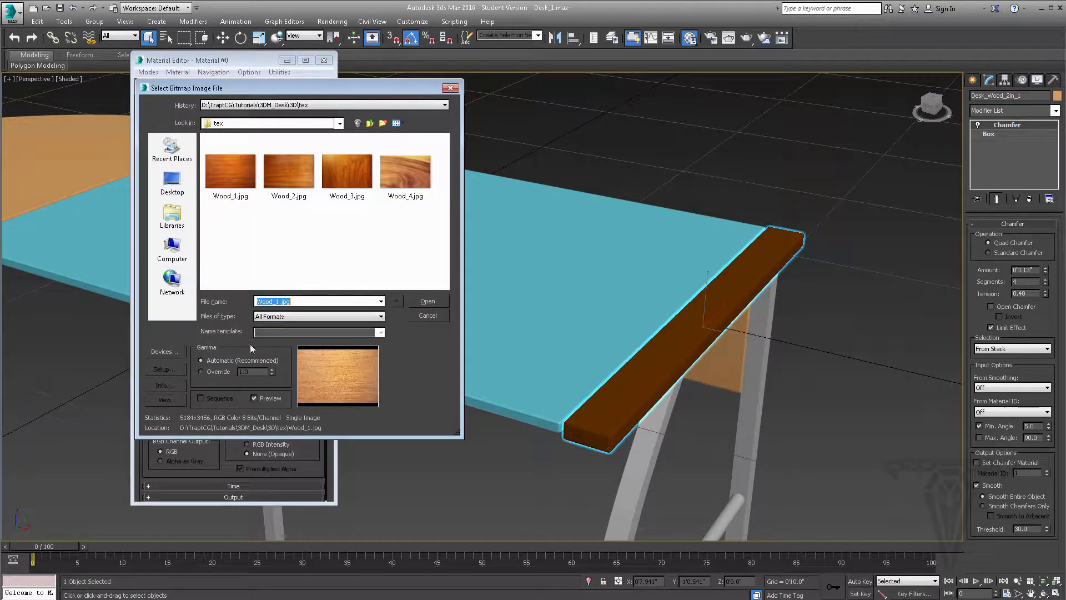
{"action": "left_click", "coordinate": [429, 316]}
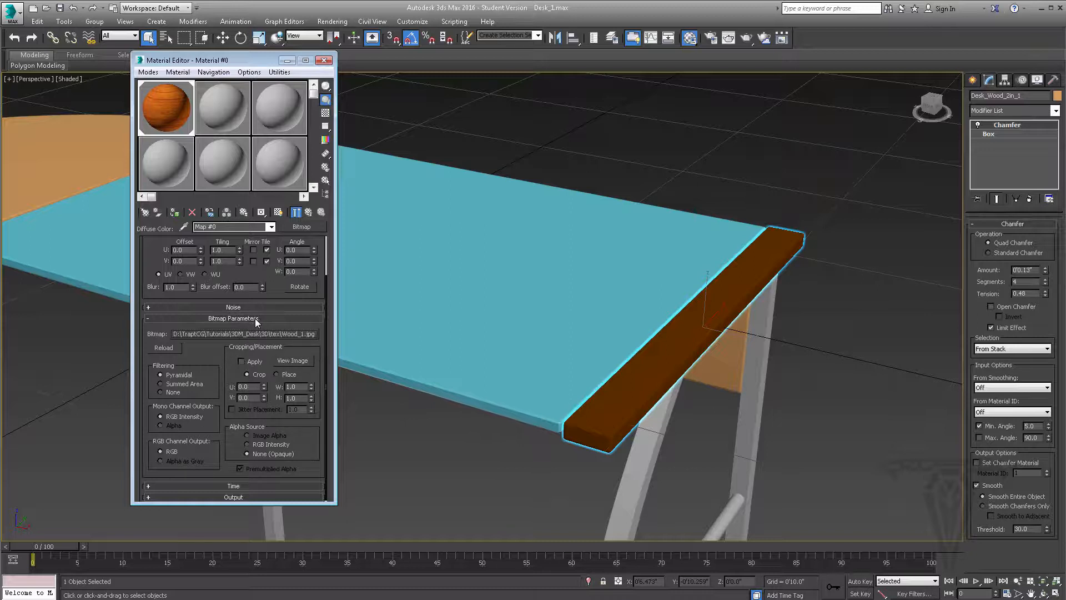
{"action": "scroll", "coordinate": [328, 295], "scroll_direction": "up", "scroll_amount": 3}
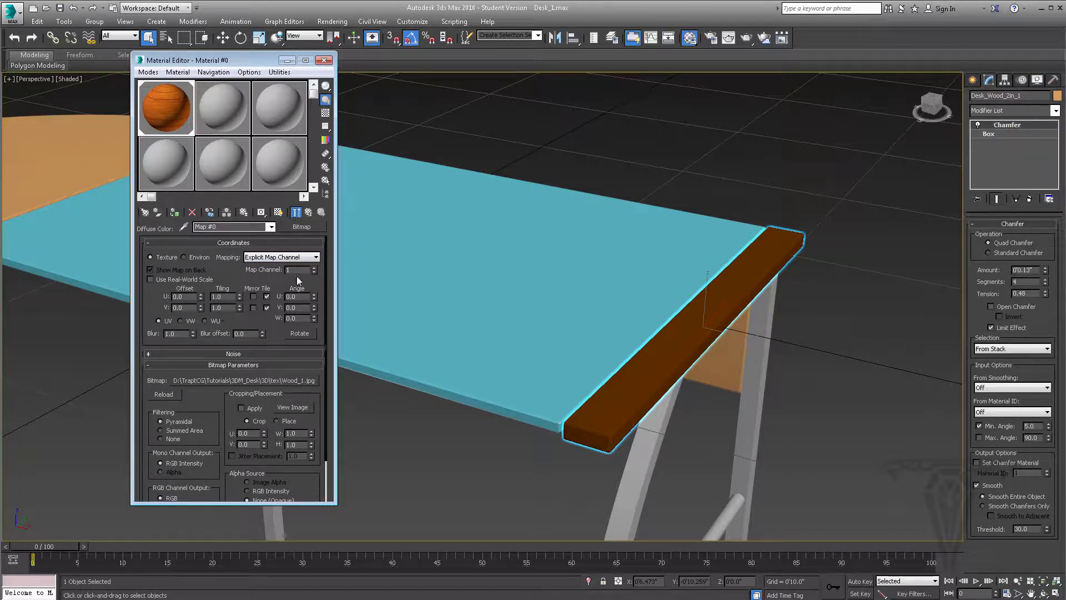
{"action": "left_click", "coordinate": [308, 211]}
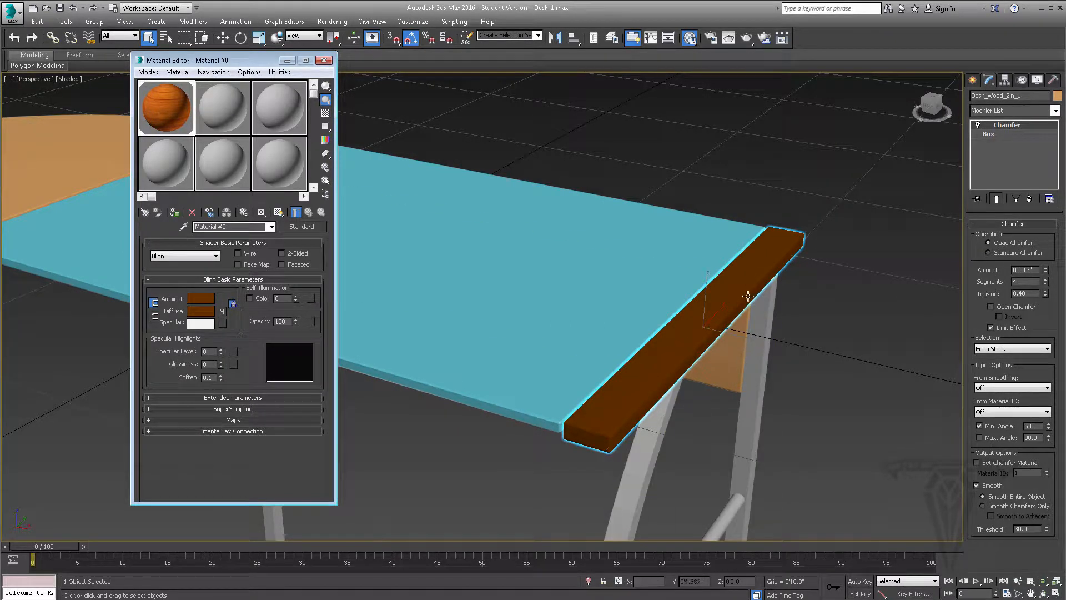
Display the material's wood texture on the end strip in the shaded viewport
{"action": "mouse_move", "coordinate": [727, 302]}
{"action": "middle_mouse_down"}
{"action": "mouse_move", "coordinate": [715, 283]}
{"action": "mouse_move", "coordinate": [710, 293]}
{"action": "middle_mouse_up"}
{"action": "scroll", "coordinate": [716, 305], "scroll_direction": "up", "scroll_amount": 3}
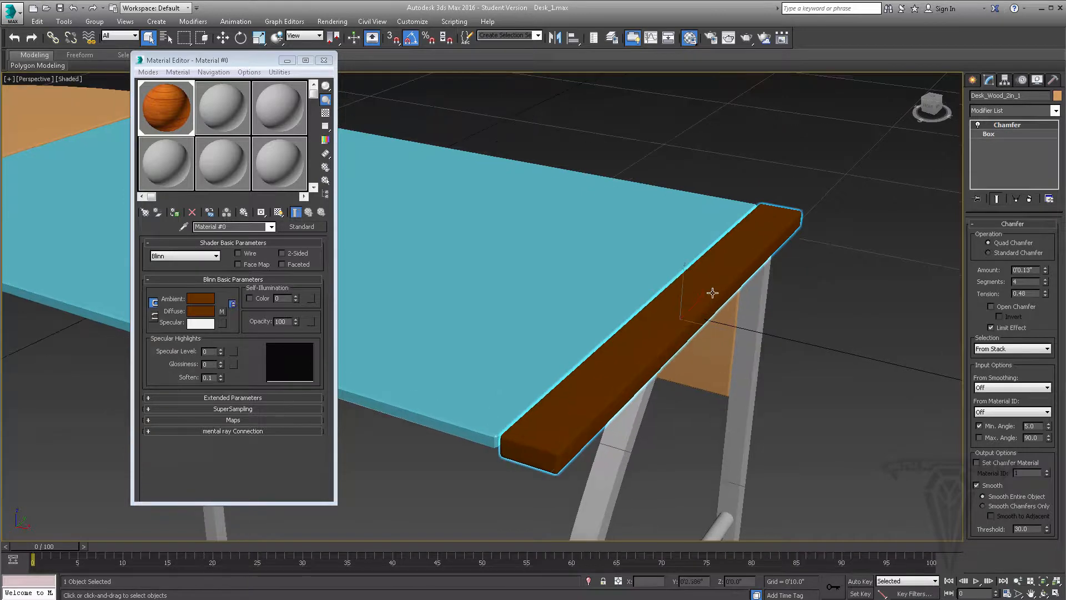
{"action": "left_click", "coordinate": [287, 61]}
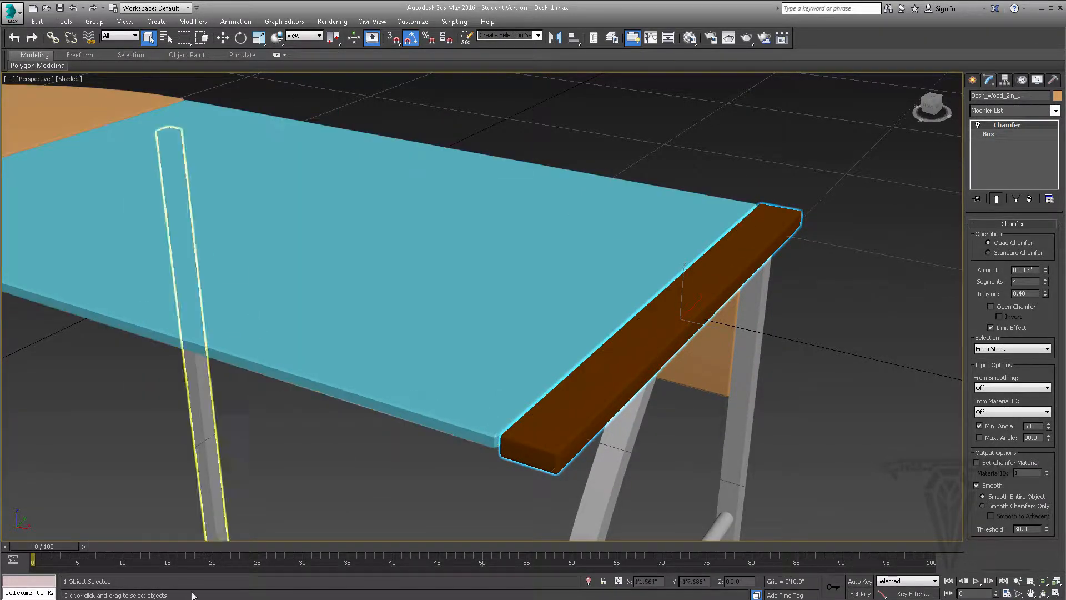
{"action": "key", "text": "m"}
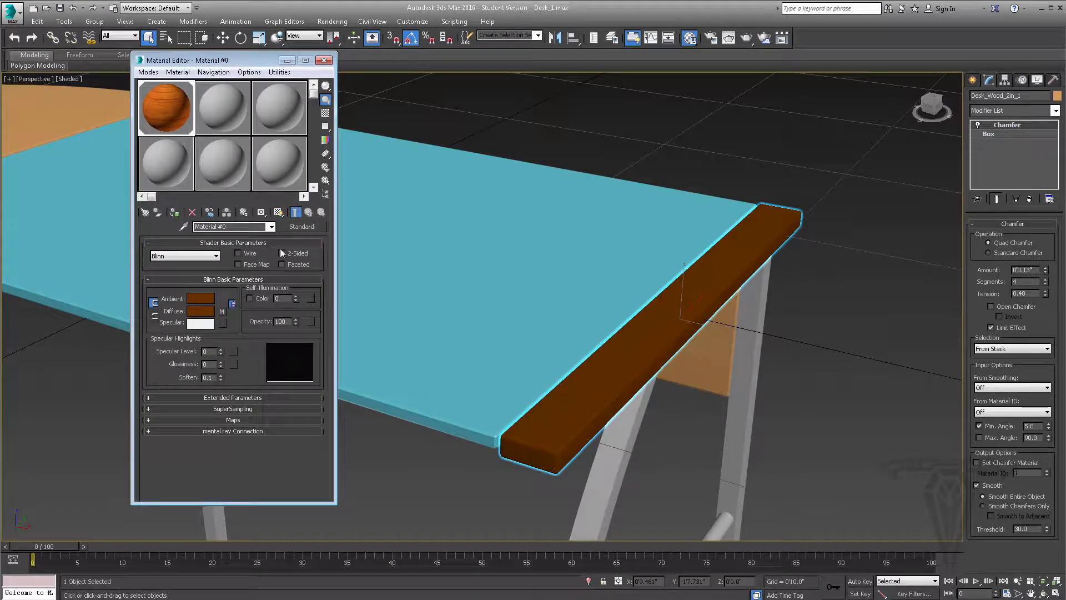
{"action": "left_click", "coordinate": [278, 213]}
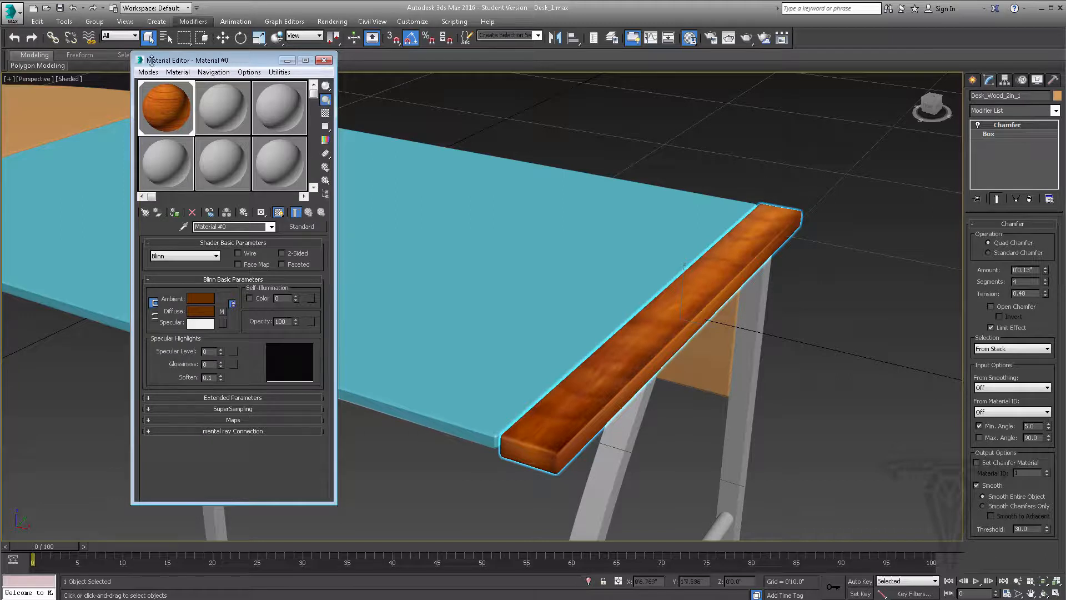
Look over the viewport's material display options and compare the strip with the texture display off and on
{"action": "left_click", "coordinate": [69, 78]}
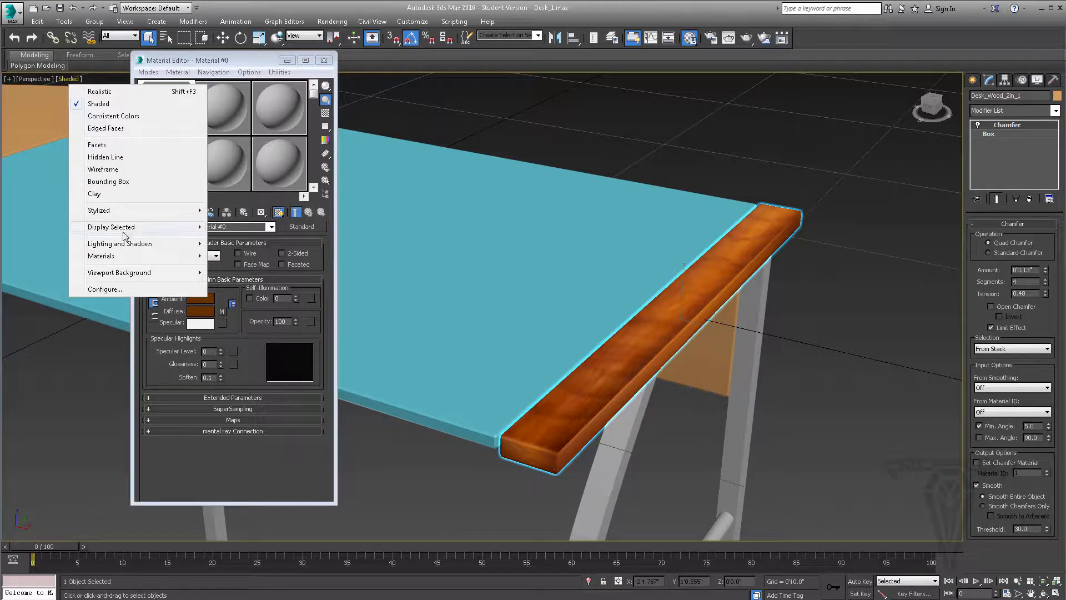
{"action": "mouse_move", "coordinate": [127, 258]}
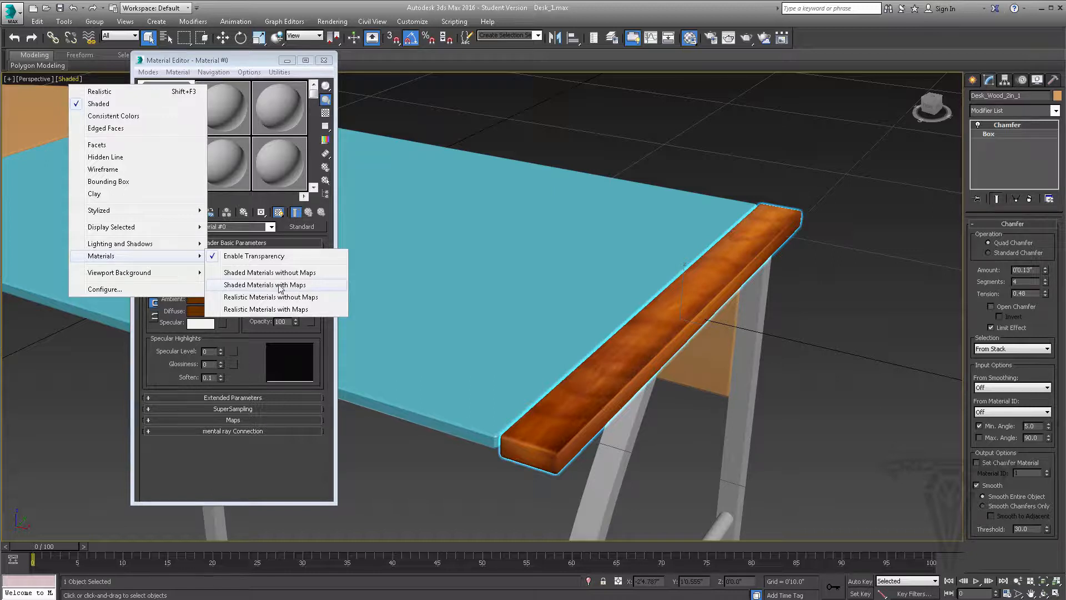
{"action": "left_click", "coordinate": [247, 58]}
{"action": "left_click_drag", "start_coordinate": [245, 59], "coordinate": [283, 82]}
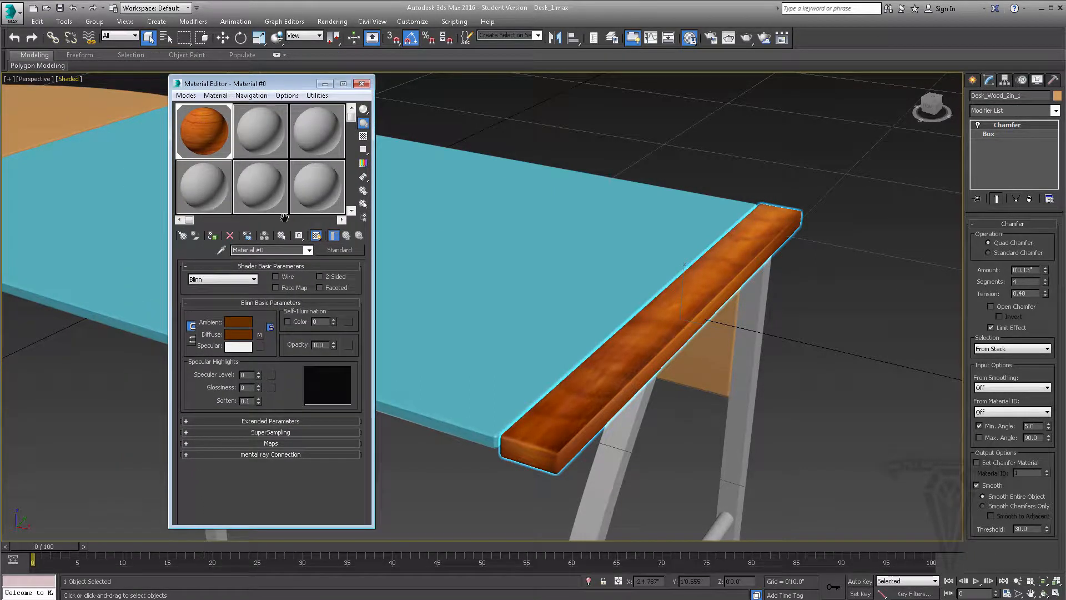
{"action": "left_click", "coordinate": [315, 234]}
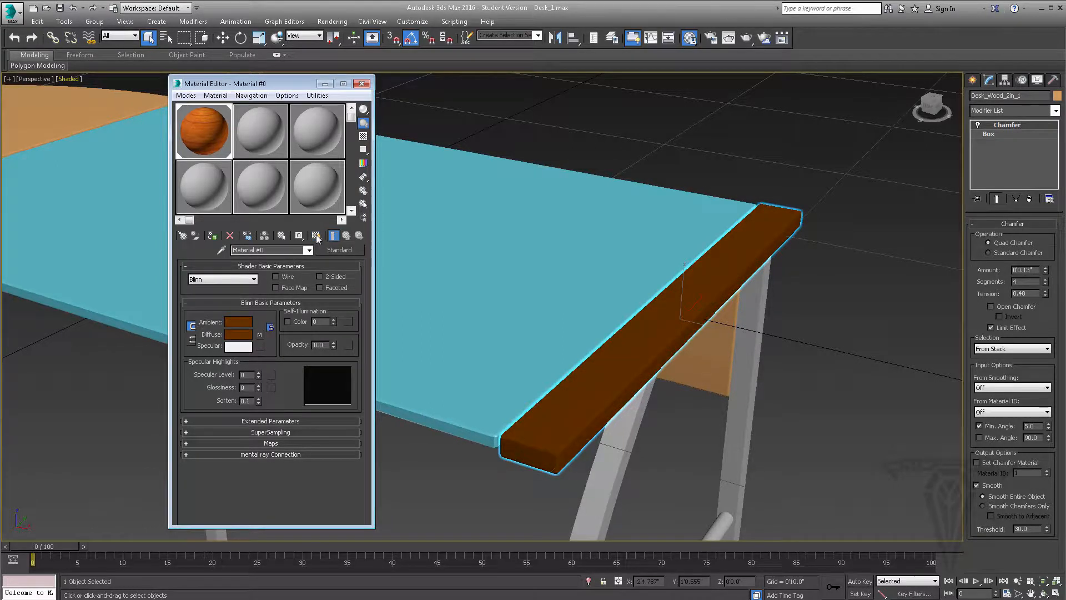
{"action": "left_click", "coordinate": [315, 235]}
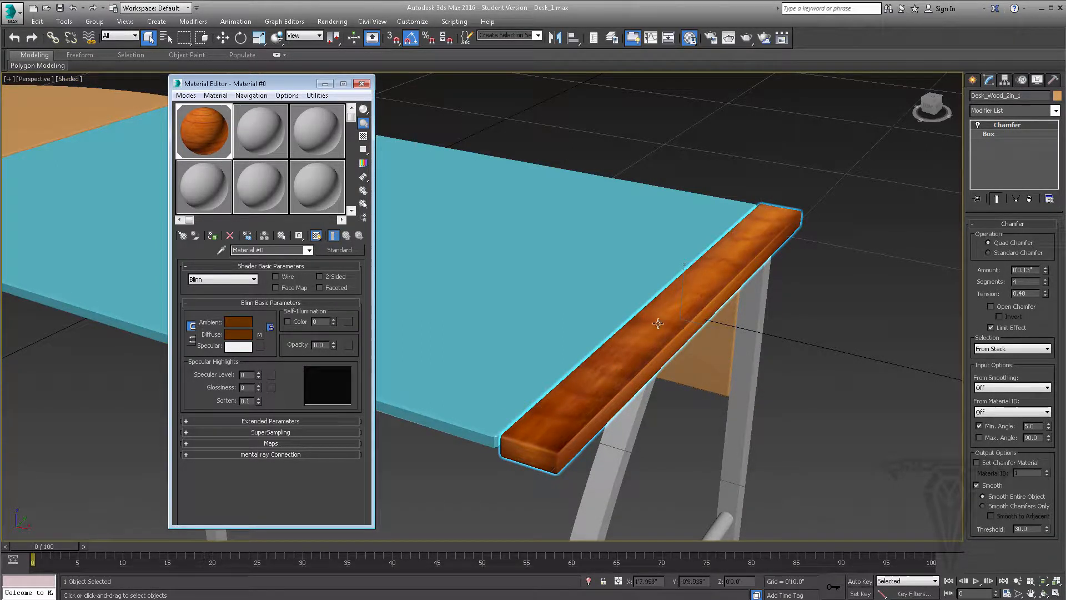
Examine the wood grain's direction and stretching on the top, side and end faces of the strip from several angles
{"action": "middle_click_drag", "start_coordinate": [676, 235], "coordinate": [677, 225]}
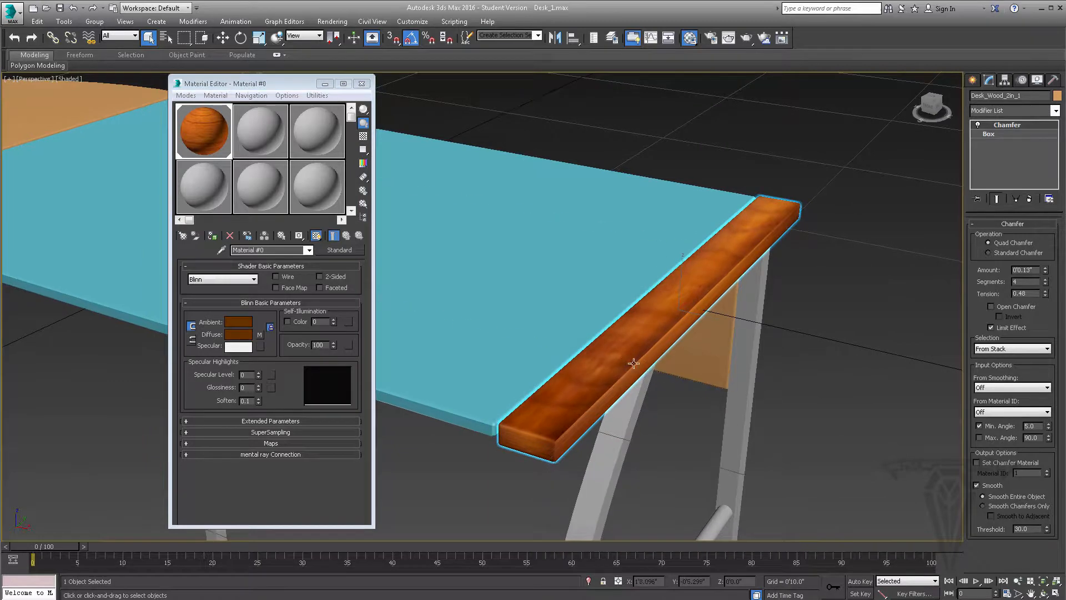
{"action": "middle_click_drag", "start_coordinate": [633, 361], "coordinate": [645, 358], "text": "alt"}
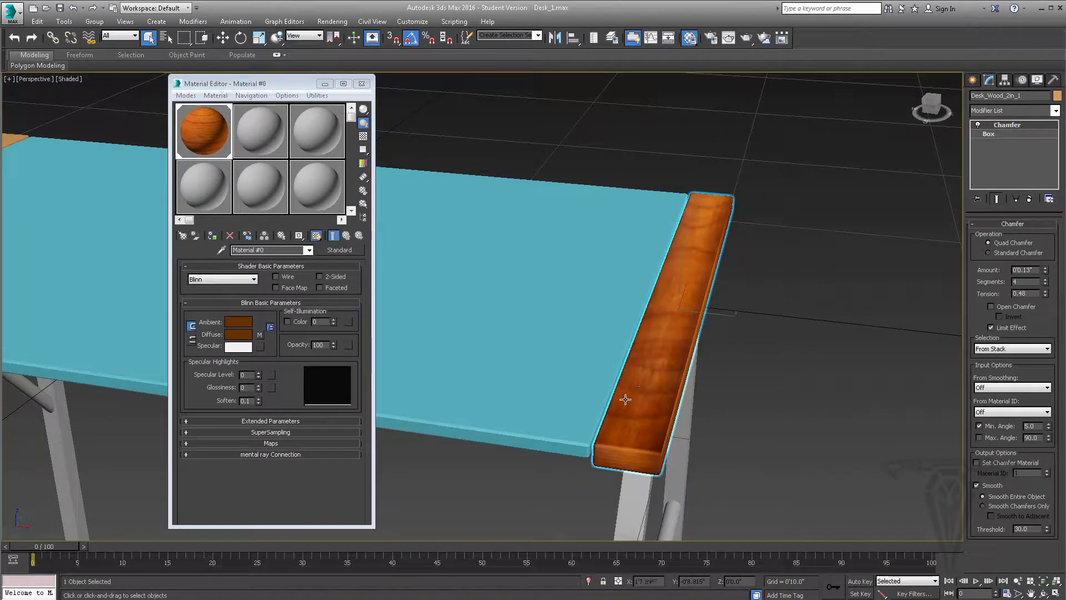
{"action": "middle_click_drag", "start_coordinate": [589, 255], "coordinate": [567, 242]}
{"action": "middle_click_drag", "start_coordinate": [657, 288], "coordinate": [655, 292], "text": "alt"}
{"action": "scroll", "coordinate": [575, 300], "scroll_direction": "up", "scroll_amount": 1}
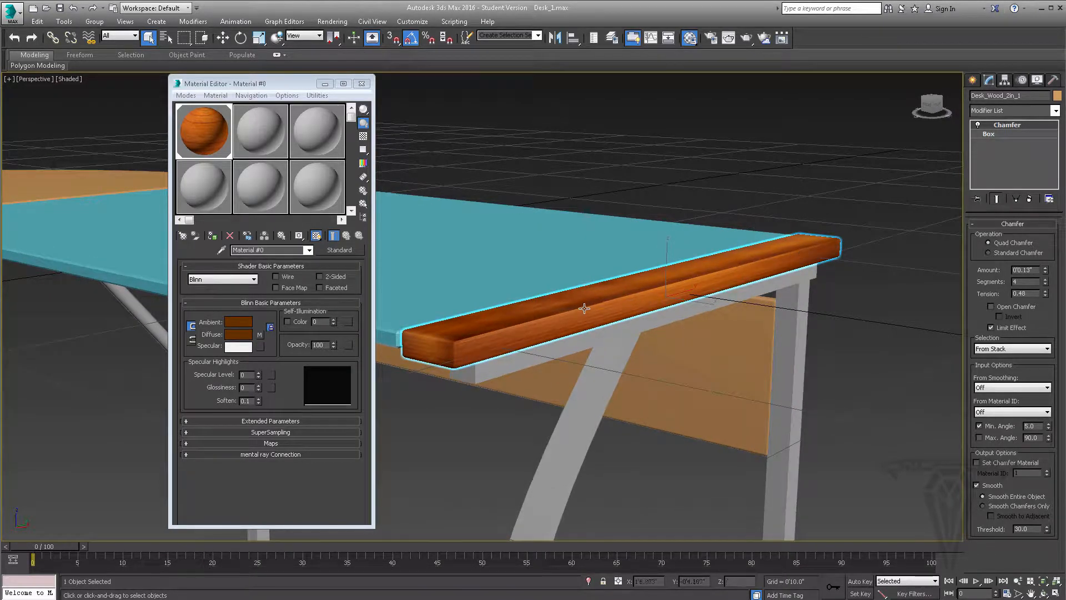
{"action": "scroll", "coordinate": [586, 308], "scroll_direction": "up", "scroll_amount": 3}
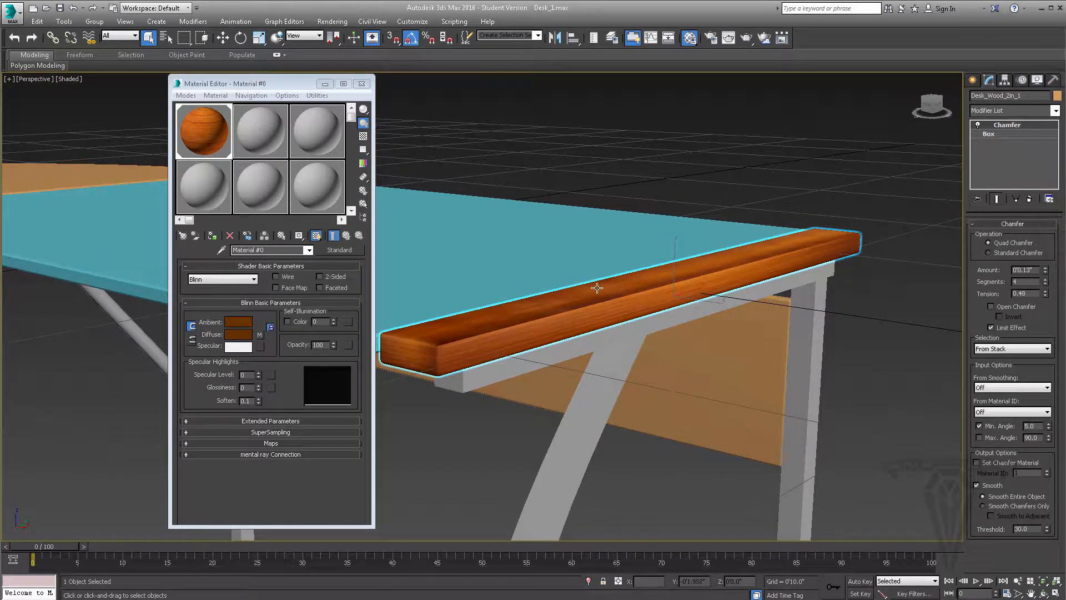
{"action": "middle_click_drag", "start_coordinate": [597, 288], "coordinate": [610, 292], "text": "alt"}
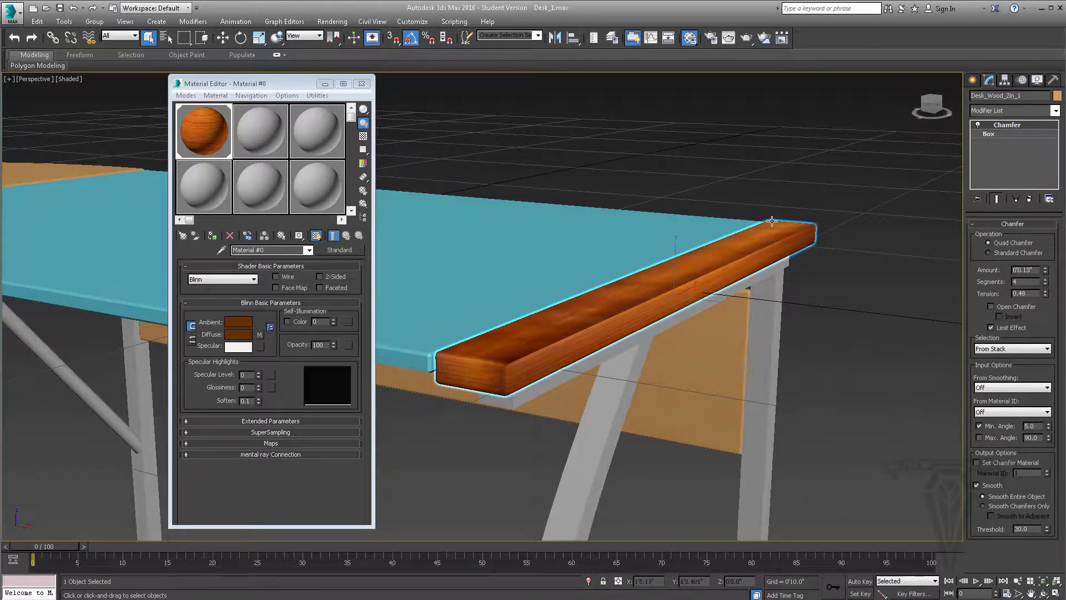
{"action": "middle_click_drag", "start_coordinate": [723, 238], "coordinate": [627, 256], "text": "alt"}
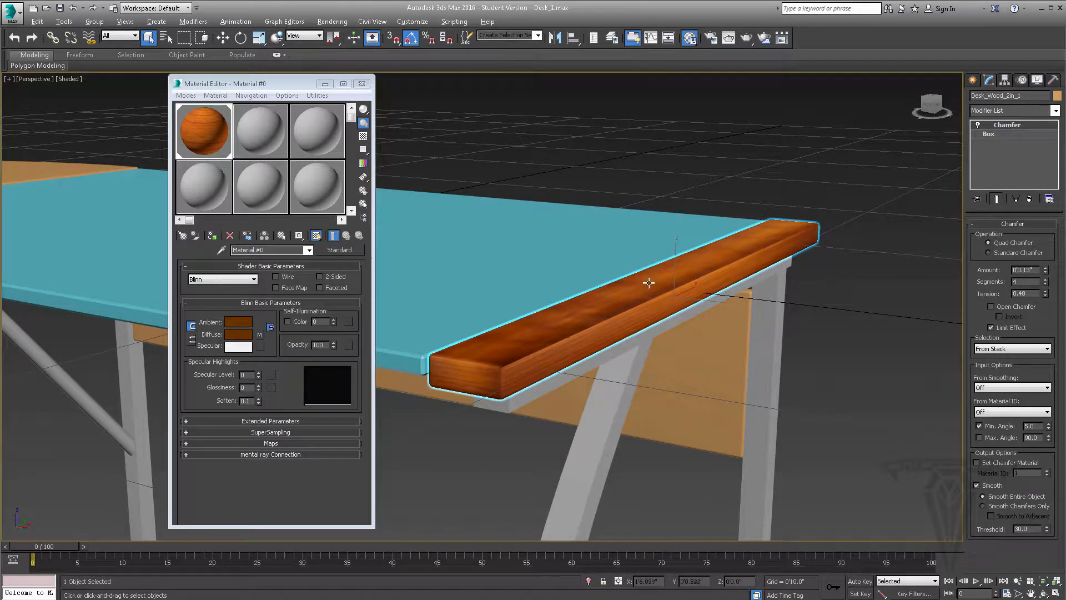
Add a UVW Map modifier to the end strip on top of its Chamfer
{"action": "scroll", "coordinate": [649, 283], "scroll_direction": "up", "scroll_amount": 3}
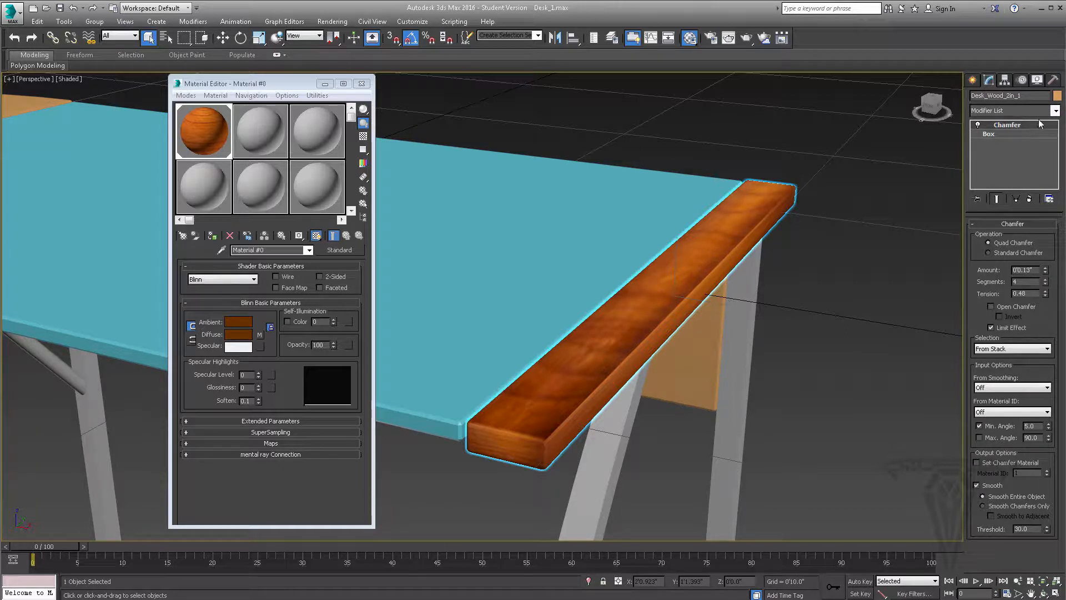
{"action": "left_click", "coordinate": [1056, 111]}
{"action": "scroll", "coordinate": [1062, 217], "scroll_direction": "down", "scroll_amount": 8}
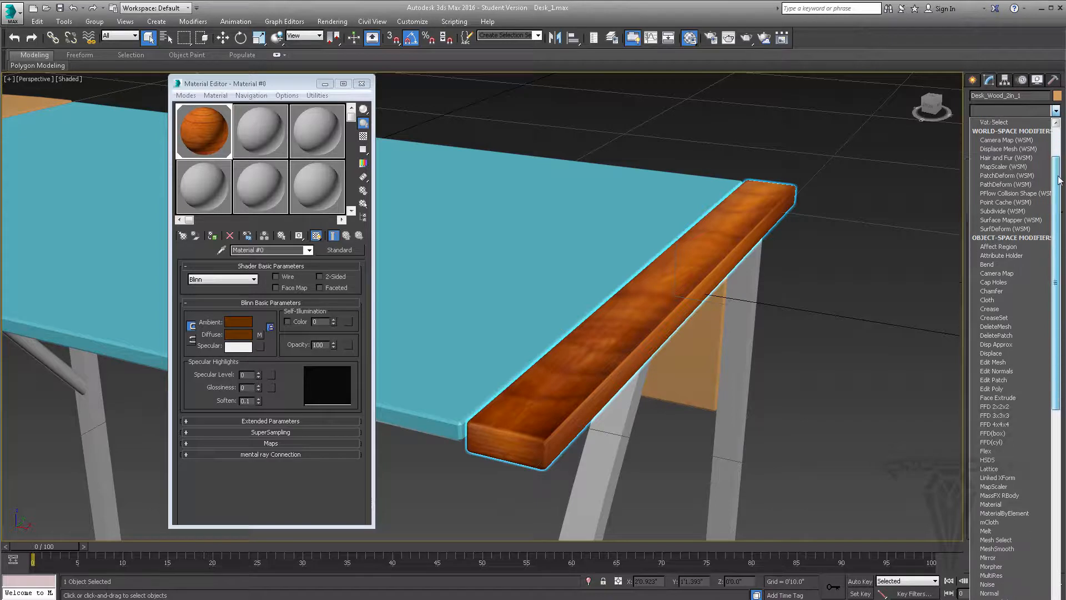
{"action": "left_click_drag", "start_coordinate": [1062, 217], "coordinate": [1064, 397]}
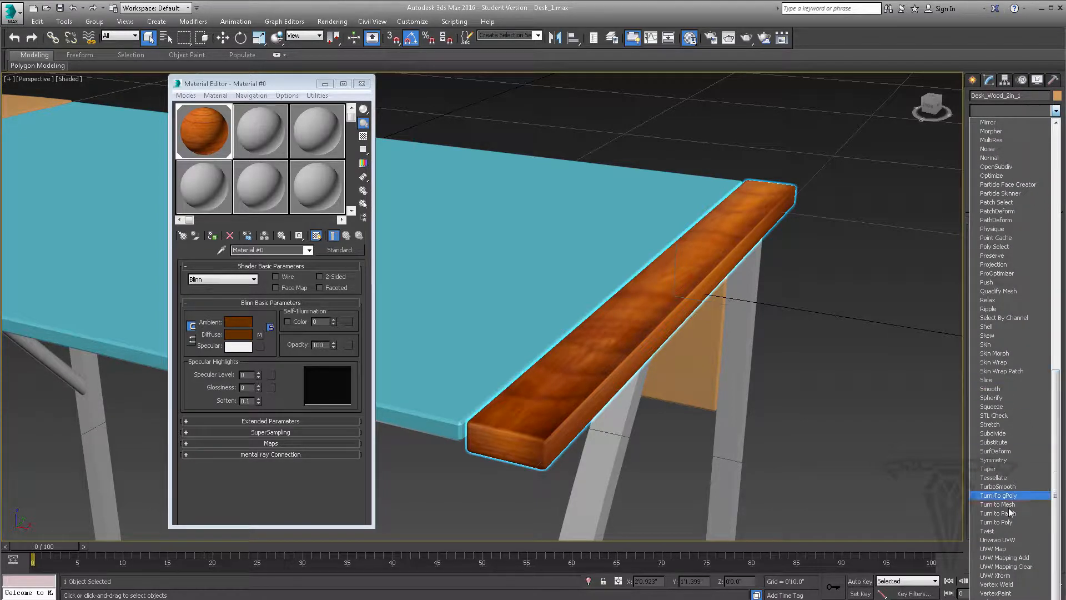
{"action": "left_click", "coordinate": [1000, 550]}
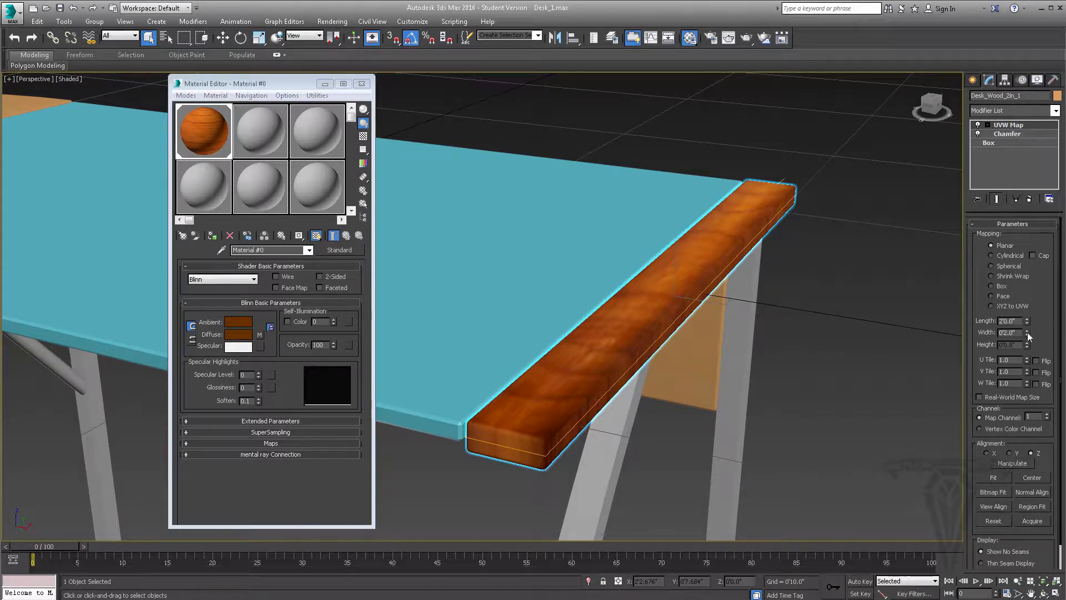
Try a different length and width for the strip's planar mapping and undo both changes
{"action": "left_click_drag", "start_coordinate": [1029, 324], "coordinate": [1025, 325]}
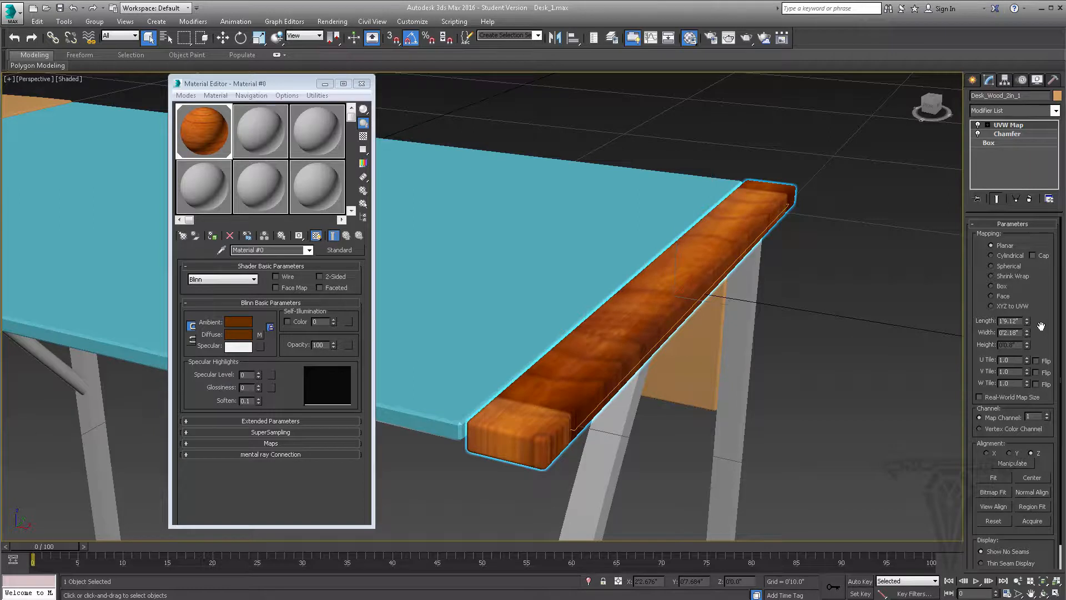
{"action": "key", "text": "ctrl+z"}
{"action": "key", "text": "ctrl+z"}
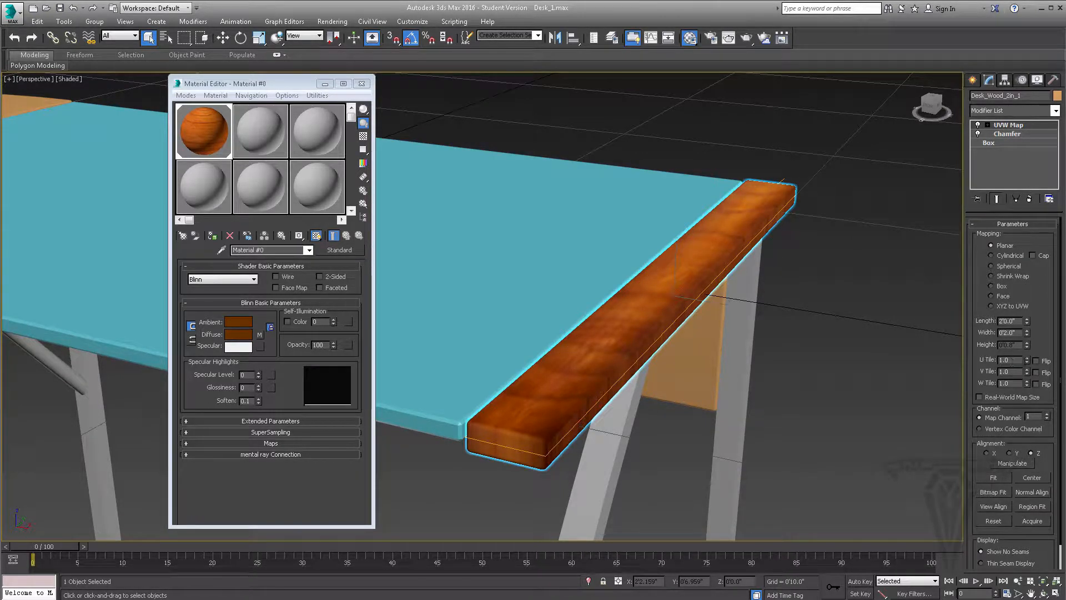
Try different U, V and W tiling values on the strip's mapping and undo them
{"action": "mouse_move", "coordinate": [1027, 361]}
{"action": "left_mouse_down"}
{"action": "mouse_move", "coordinate": [1031, 333]}
{"action": "mouse_move", "coordinate": [1031, 362]}
{"action": "mouse_move", "coordinate": [1022, 337]}
{"action": "mouse_move", "coordinate": [1018, 355]}
{"action": "left_mouse_up"}
{"action": "right_click", "coordinate": [1027, 362]}
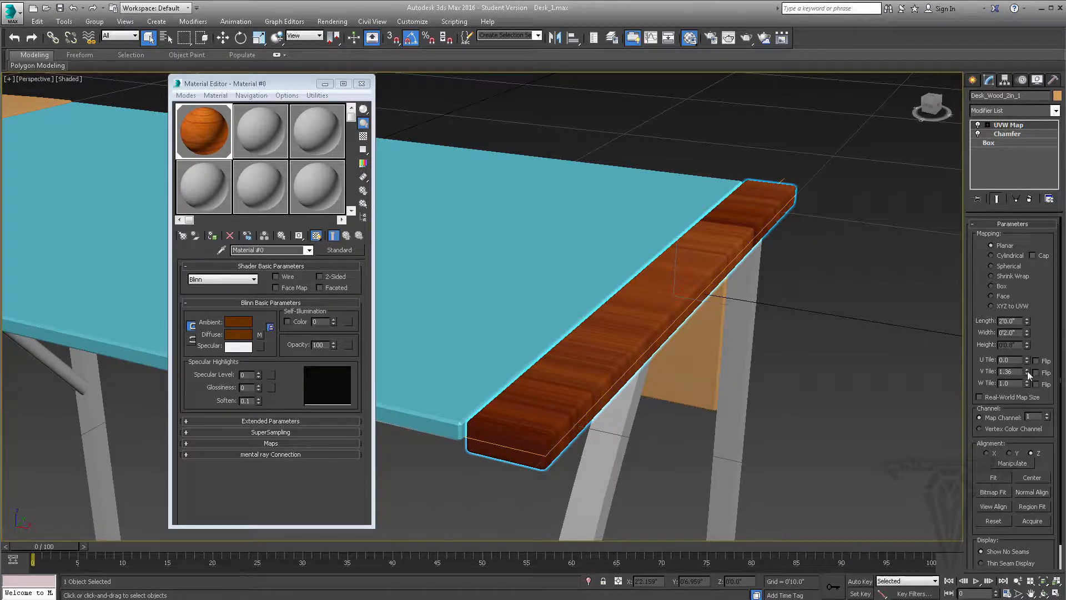
{"action": "key", "text": "ctrl+z"}
{"action": "key", "text": "ctrl+z"}
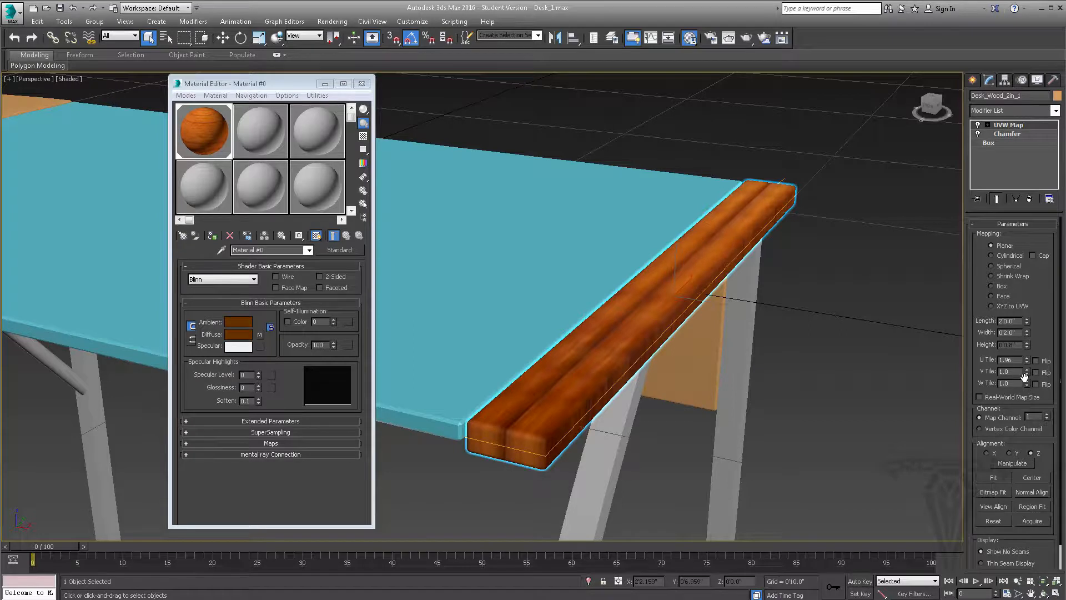
{"action": "key", "text": "ctrl+z"}
{"action": "left_click_drag", "start_coordinate": [1028, 384], "coordinate": [1022, 365]}
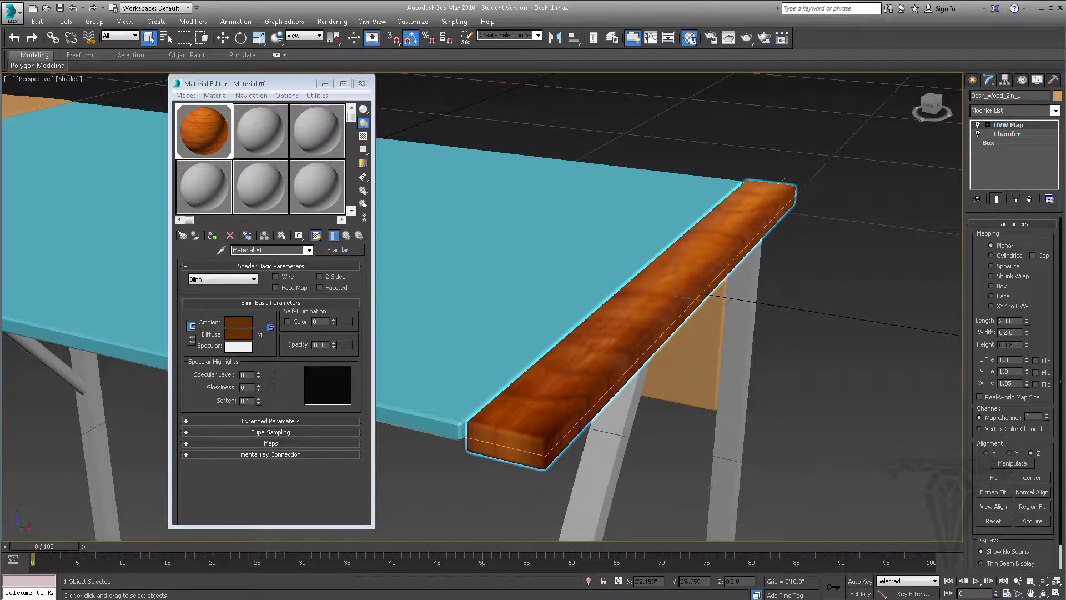
{"action": "key", "text": "ctrl+z"}
Switch the strip's UVW mapping to Box and set its height to about 0'2.74"
{"action": "left_click", "coordinate": [992, 286]}
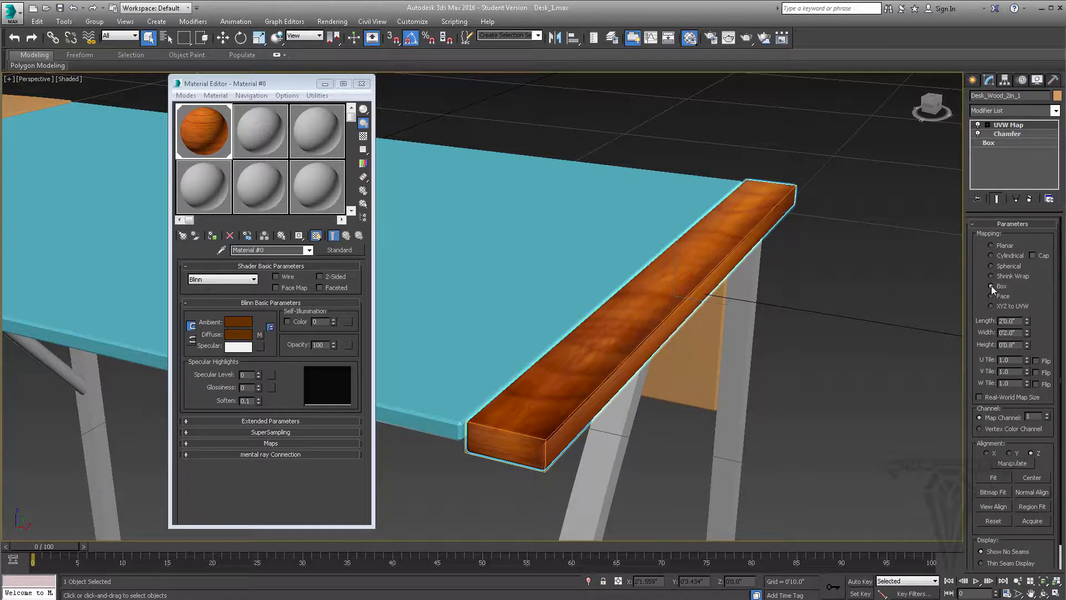
{"action": "middle_click_drag", "start_coordinate": [576, 365], "coordinate": [755, 385], "text": "alt"}
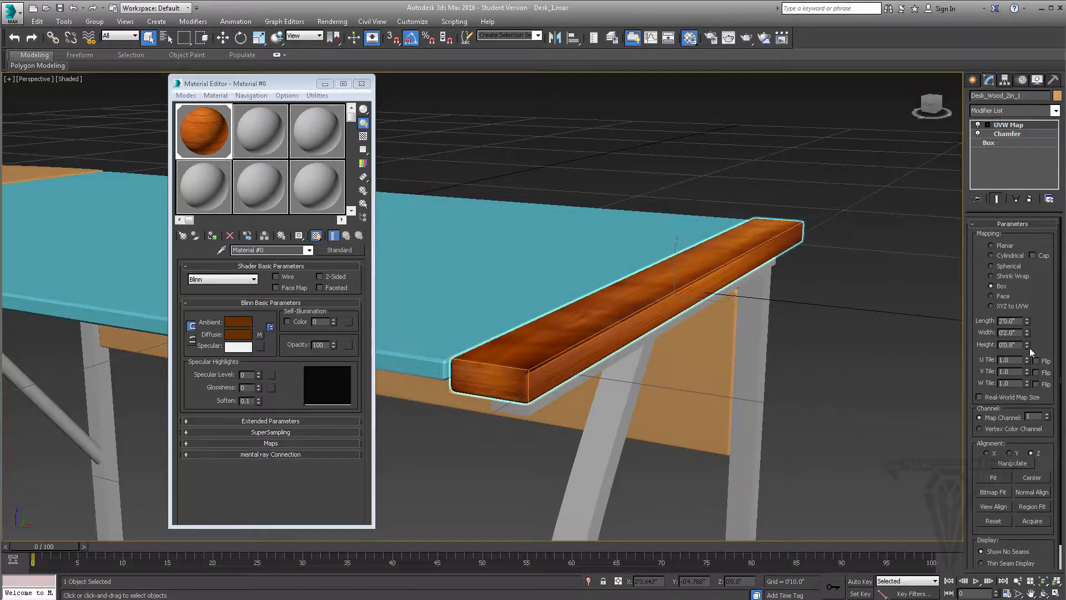
{"action": "left_click_drag", "start_coordinate": [1027, 346], "coordinate": [976, 238]}
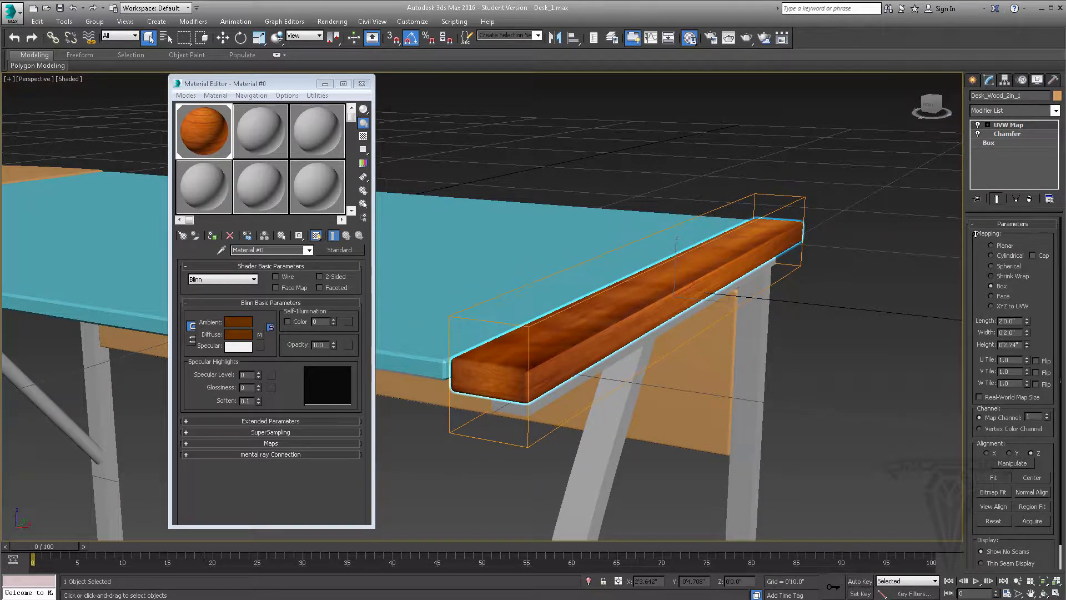
{"action": "middle_click_drag", "start_coordinate": [600, 335], "coordinate": [604, 351], "text": "alt"}
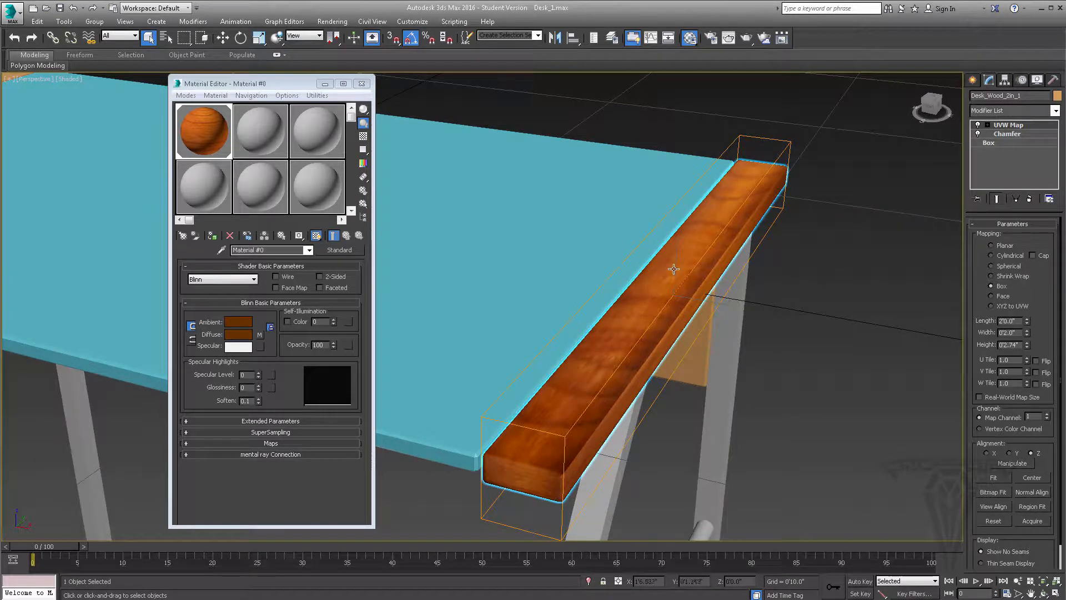
Rotate the UVW Map gizmo 90 degrees about Z and fit the box mapping to the strip
{"action": "left_click", "coordinate": [989, 126]}
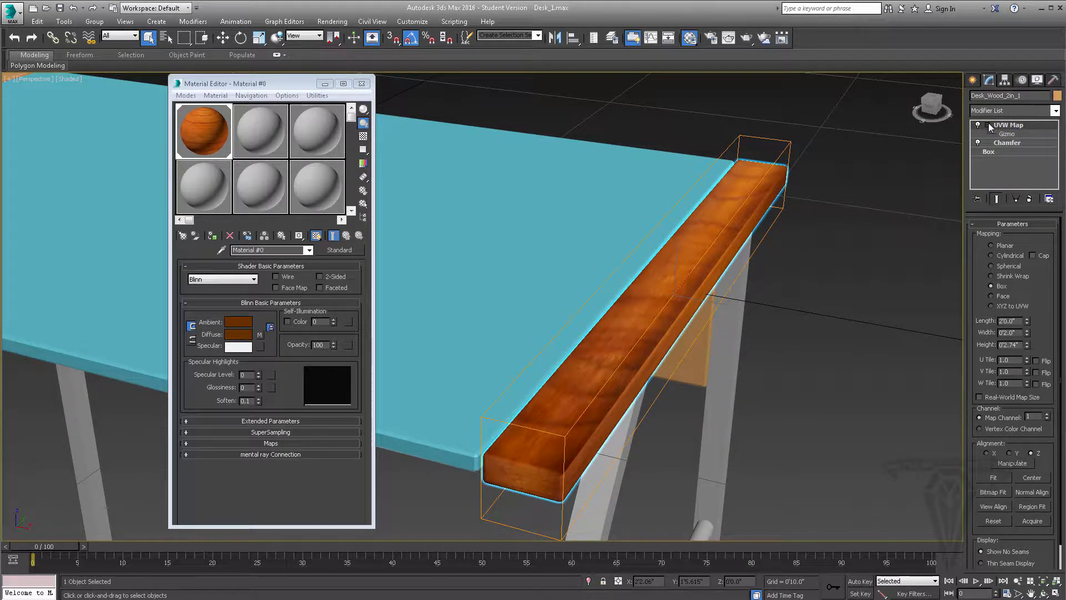
{"action": "left_click", "coordinate": [1007, 134]}
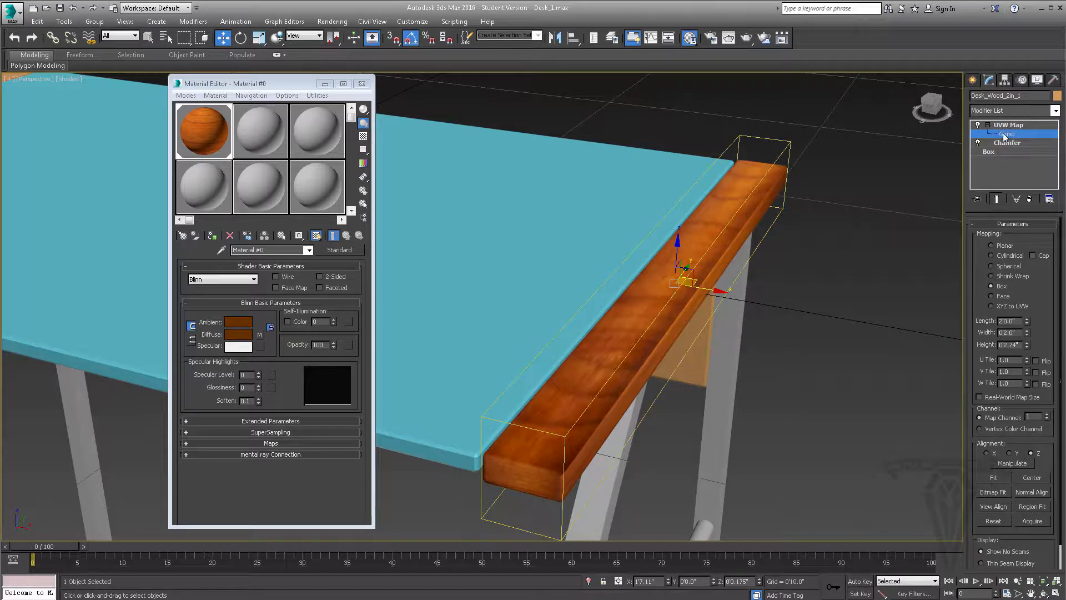
{"action": "left_click", "coordinate": [241, 38]}
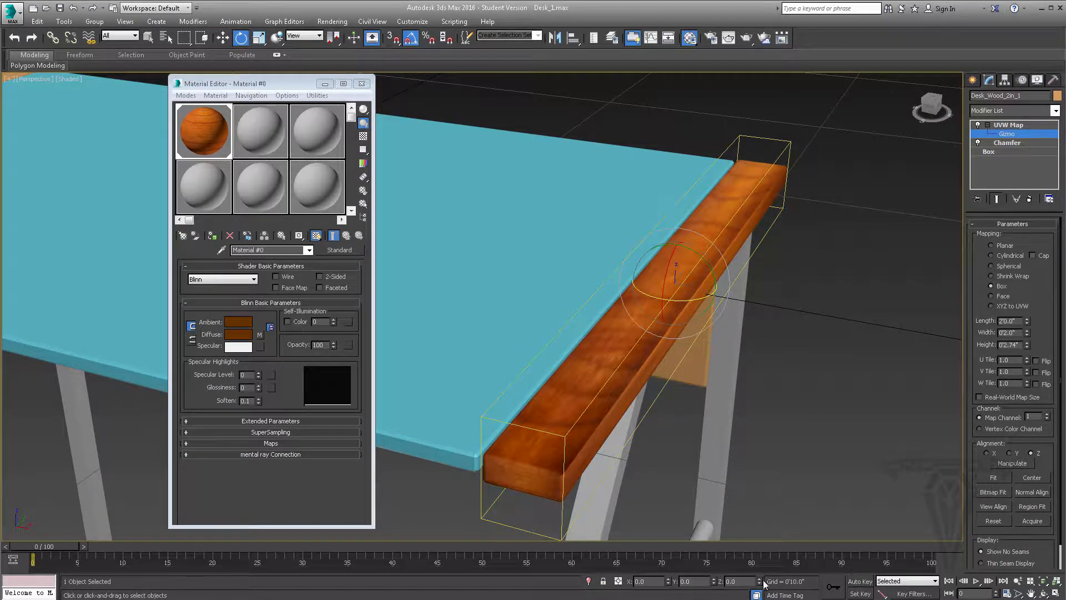
{"action": "left_click_drag", "start_coordinate": [761, 581], "coordinate": [727, 311]}
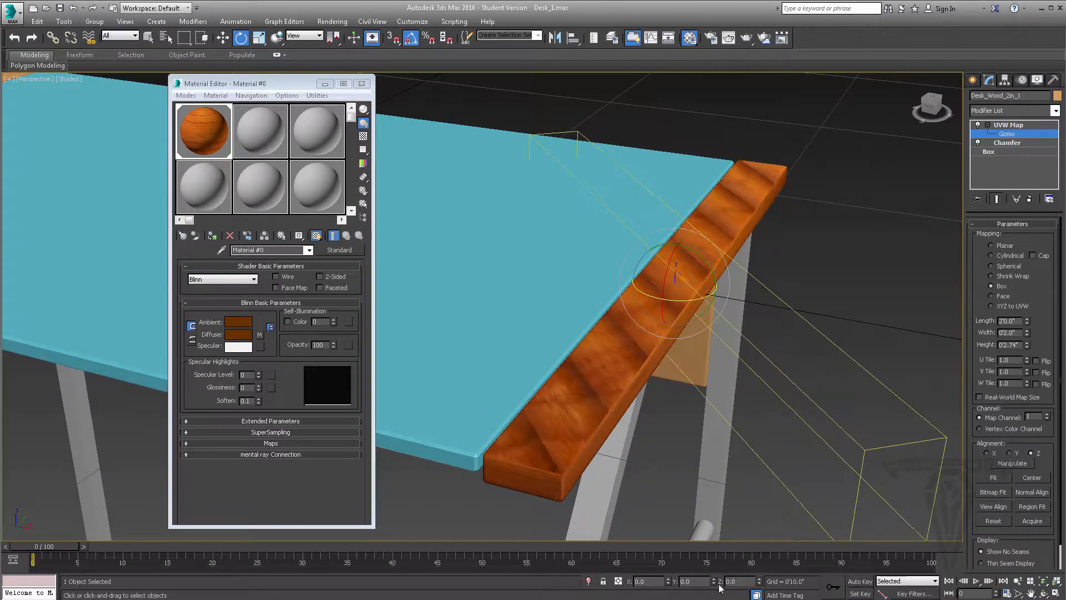
{"action": "right_click", "coordinate": [760, 582]}
{"action": "left_click_drag", "start_coordinate": [747, 581], "coordinate": [683, 581]}
{"action": "type", "text": "9"}
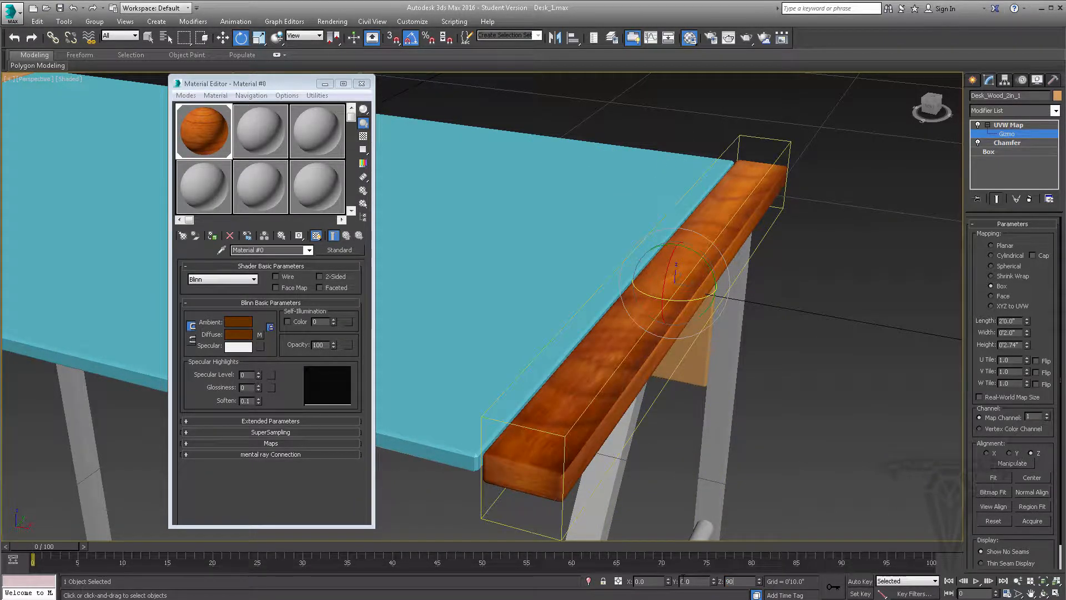
{"action": "type", "text": "0"}
{"action": "key", "text": "Return"}
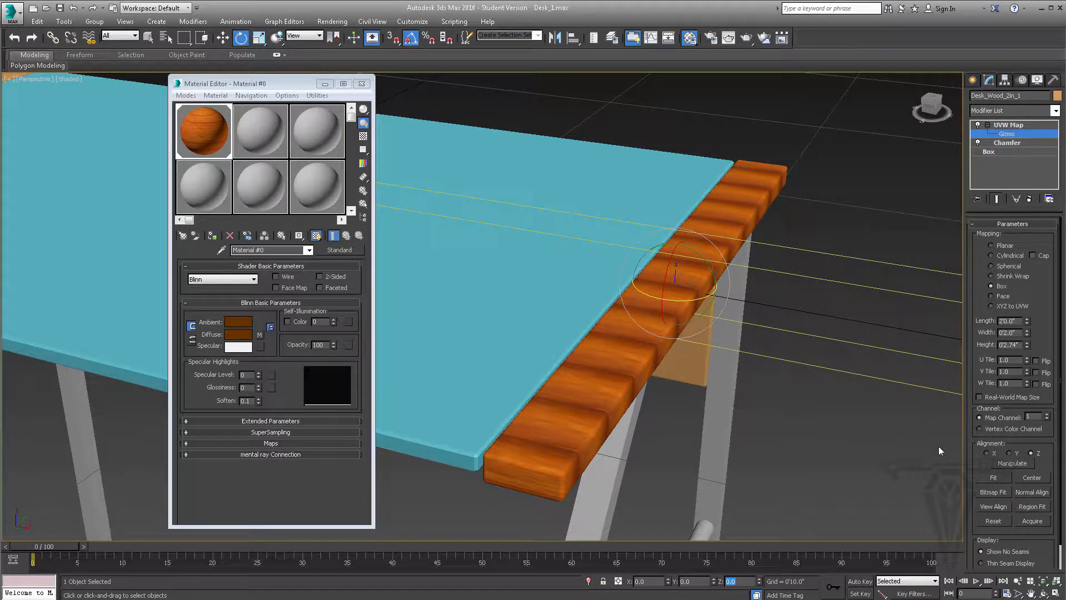
{"action": "left_click", "coordinate": [994, 479]}
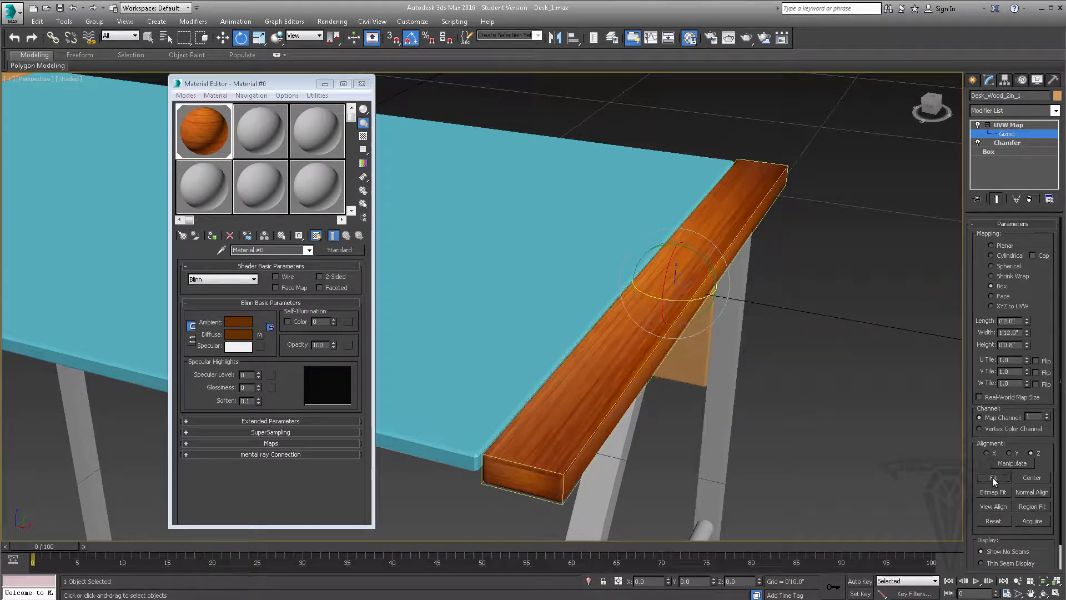
{"action": "middle_click_drag", "start_coordinate": [654, 405], "coordinate": [630, 408], "text": "alt"}
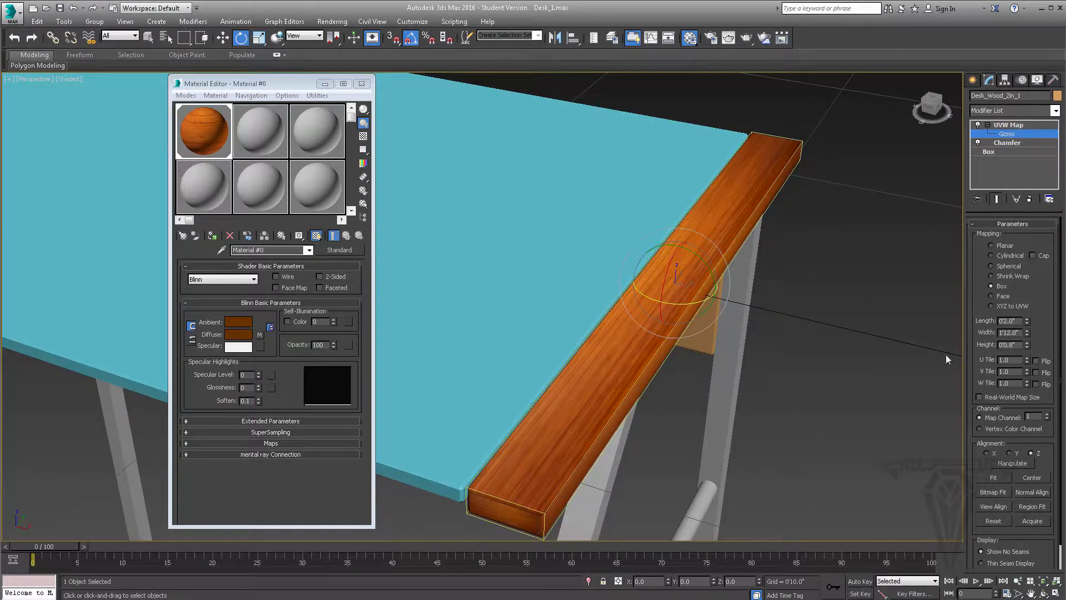
Set the strip's box mapping to a length of about 0'5.6" and a height of about 0'4.97"
{"action": "left_click_drag", "start_coordinate": [1027, 332], "coordinate": [994, 211]}
{"action": "key", "text": "ctrl+z"}
{"action": "mouse_move", "coordinate": [679, 349]}
{"action": "middle_mouse_down", "text": "alt"}
{"action": "mouse_move", "coordinate": [672, 338]}
{"action": "mouse_move", "coordinate": [663, 347]}
{"action": "mouse_move", "coordinate": [616, 344]}
{"action": "mouse_move", "coordinate": [694, 345]}
{"action": "mouse_move", "coordinate": [675, 345]}
{"action": "middle_mouse_up", "text": "alt"}
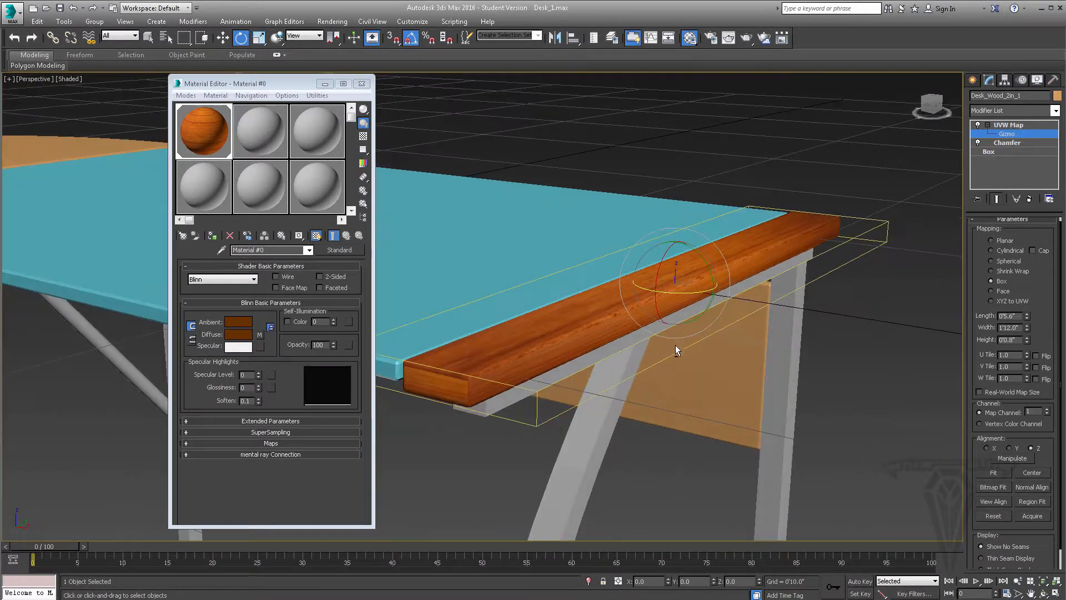
{"action": "left_click_drag", "start_coordinate": [1027, 338], "coordinate": [1005, 237]}
{"action": "left_click_drag", "start_coordinate": [980, 169], "coordinate": [975, 103]}
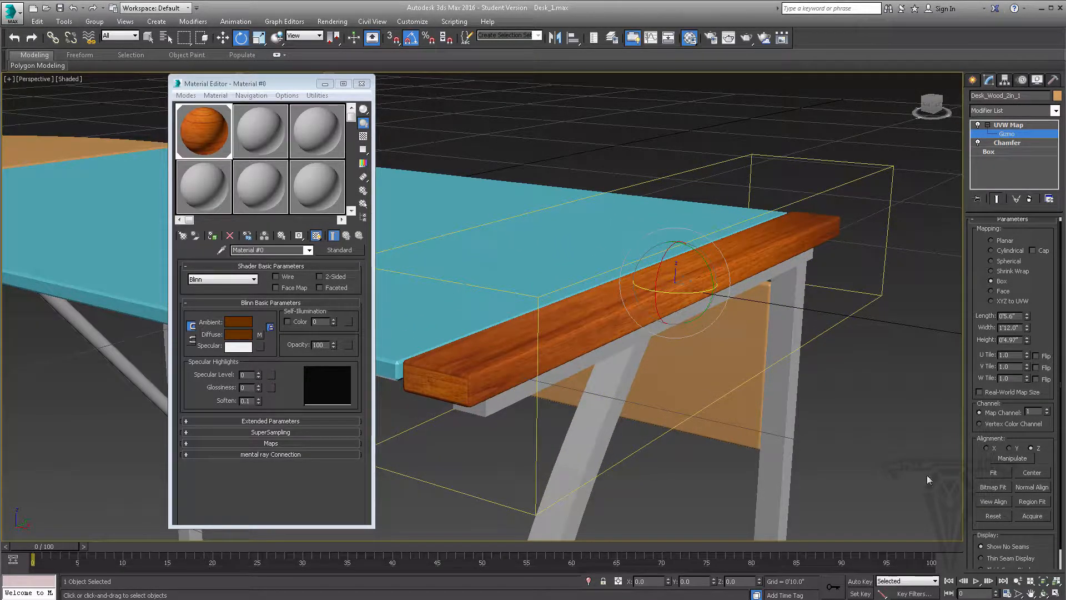
{"action": "middle_click_drag", "start_coordinate": [665, 355], "coordinate": [620, 412], "text": "alt"}
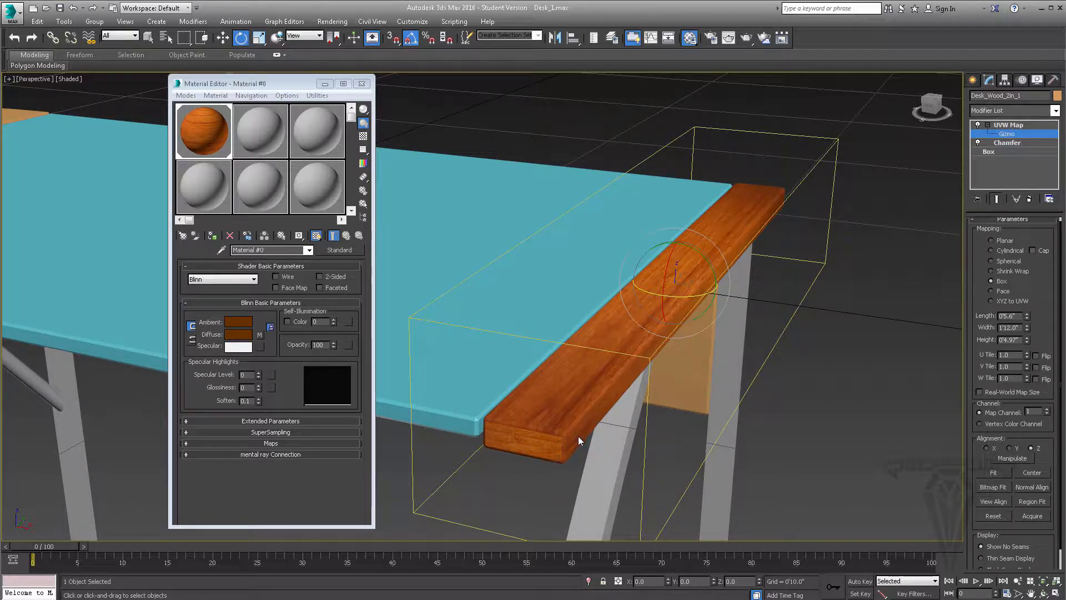
Compare Planar with Box mapping on the strip, return to Box and examine the wood grain from several angles
{"action": "left_click", "coordinate": [1003, 241]}
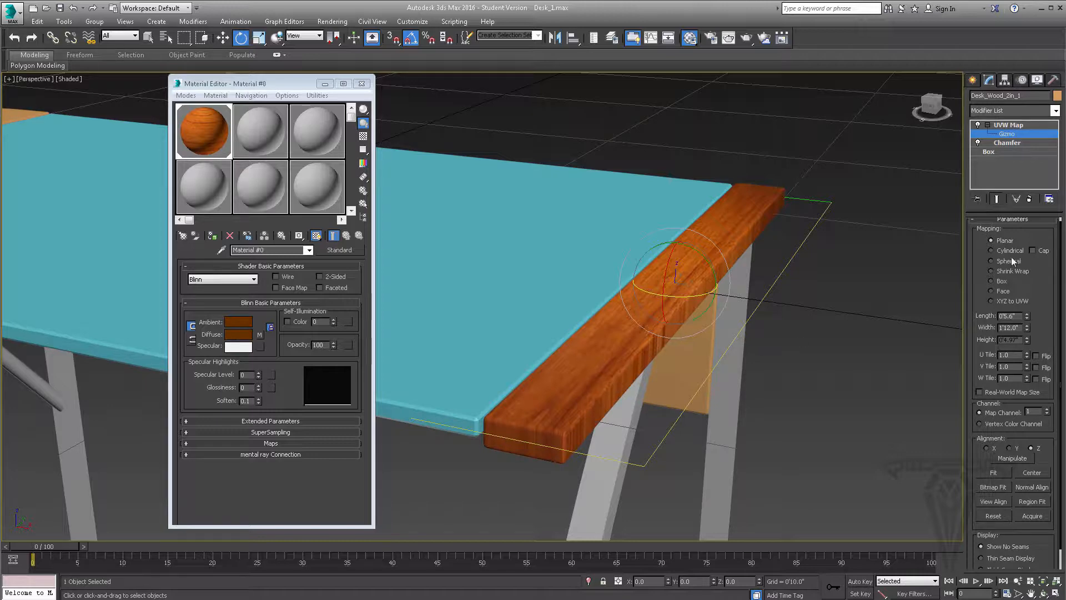
{"action": "left_click", "coordinate": [990, 281]}
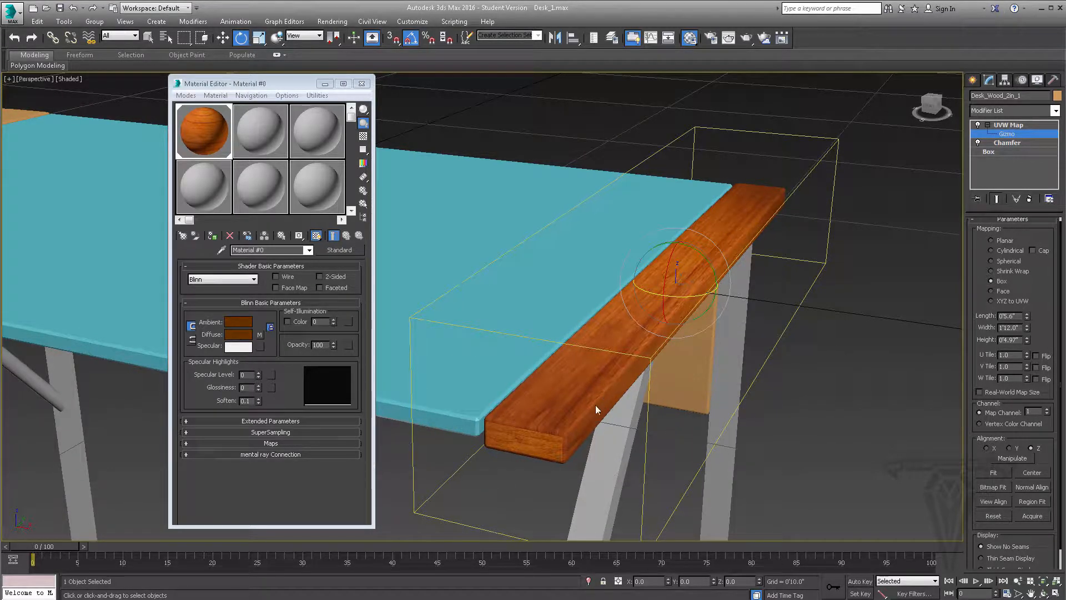
{"action": "middle_click_drag", "start_coordinate": [595, 405], "coordinate": [582, 402], "text": "alt"}
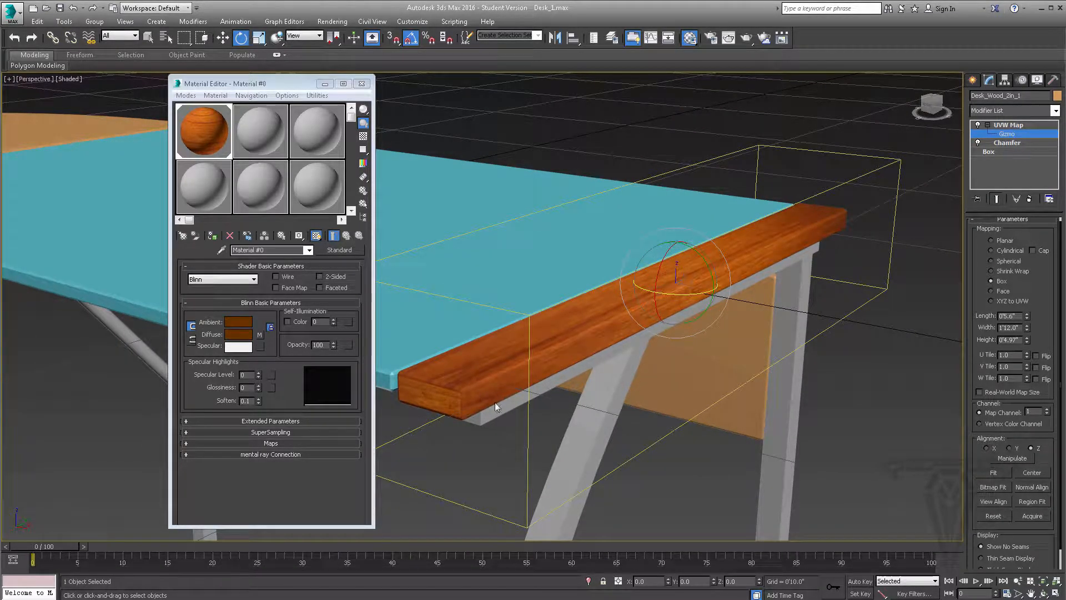
{"action": "middle_click_drag", "start_coordinate": [496, 403], "coordinate": [949, 418]}
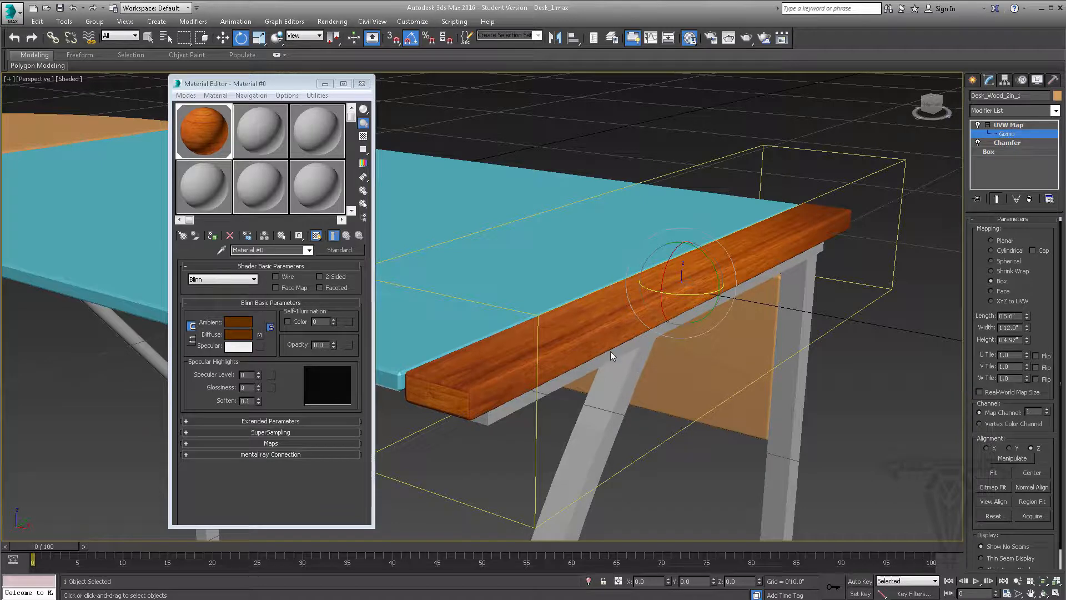
{"action": "scroll", "coordinate": [611, 351], "scroll_direction": "down", "scroll_amount": 1}
{"action": "middle_click_drag", "start_coordinate": [777, 329], "coordinate": [786, 367]}
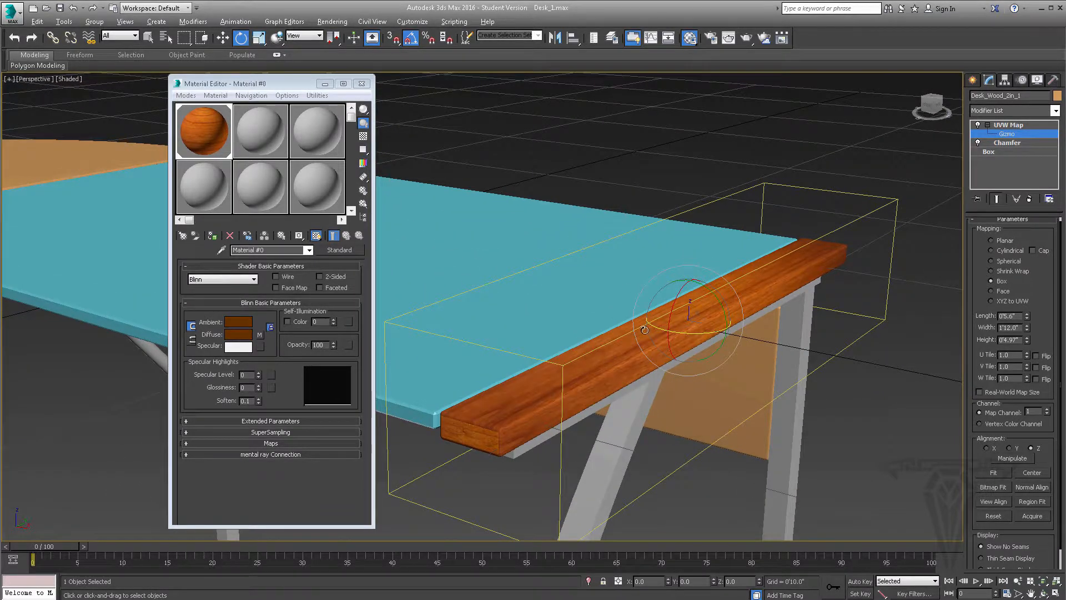
{"action": "middle_click_drag", "start_coordinate": [644, 329], "coordinate": [665, 318], "text": "alt"}
{"action": "scroll", "coordinate": [664, 317], "scroll_direction": "up", "scroll_amount": 2}
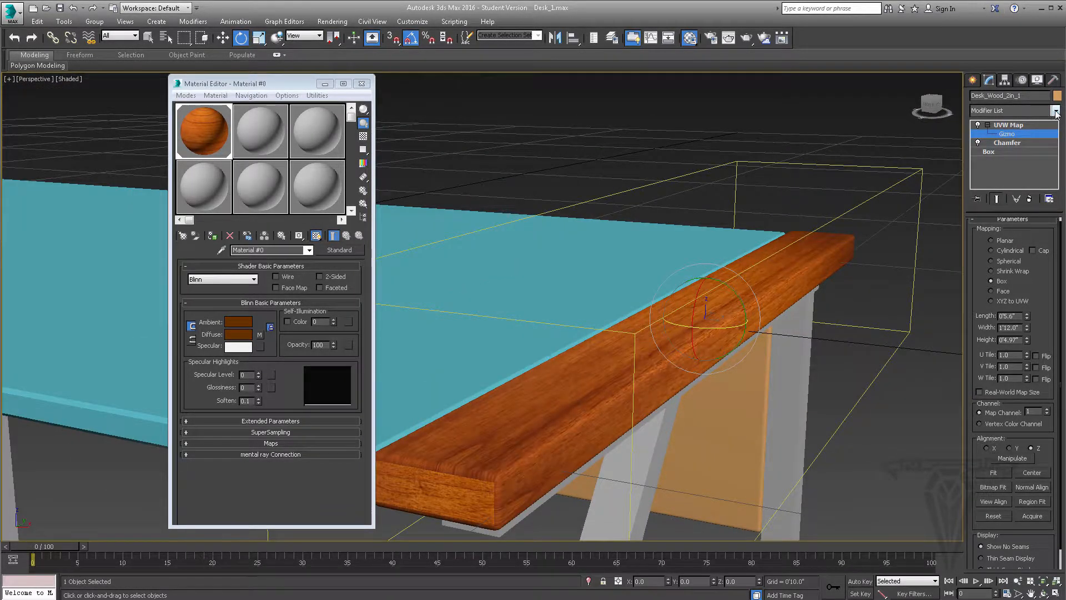
{"action": "left_click", "coordinate": [1056, 111]}
{"action": "scroll", "coordinate": [1003, 389], "scroll_direction": "down", "scroll_amount": 10}
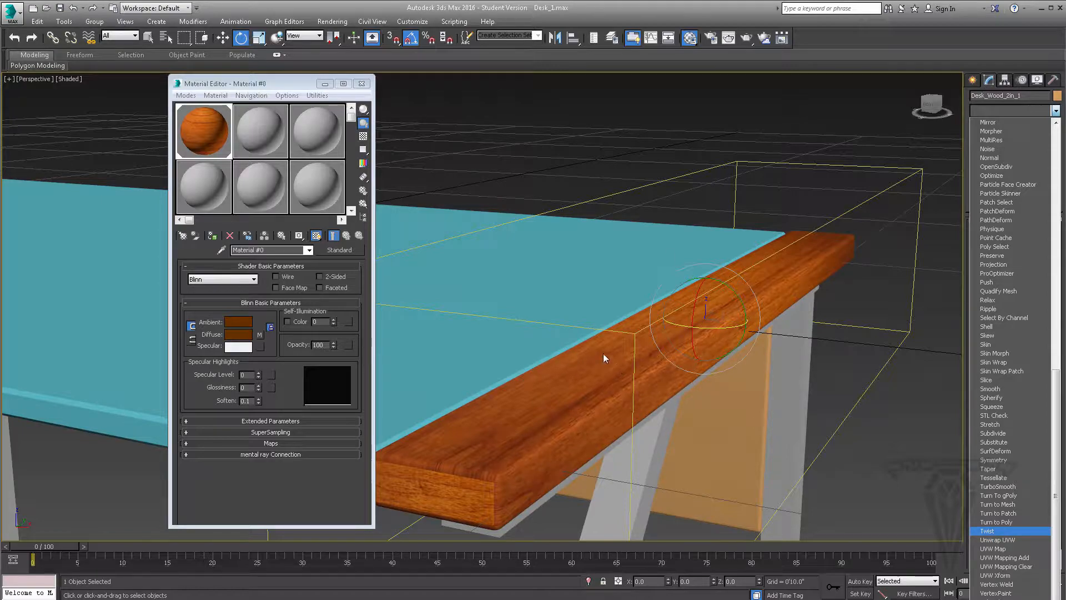
{"action": "left_click", "coordinate": [692, 163]}
Move the Material Editor aside and examine the wood texture on the end strips at both ends of the desk
{"action": "middle_click_drag", "start_coordinate": [618, 327], "coordinate": [1028, 296], "text": "alt"}
{"action": "scroll", "coordinate": [612, 308], "scroll_direction": "down", "scroll_amount": 5}
{"action": "scroll", "coordinate": [776, 318], "scroll_direction": "down", "scroll_amount": 4}
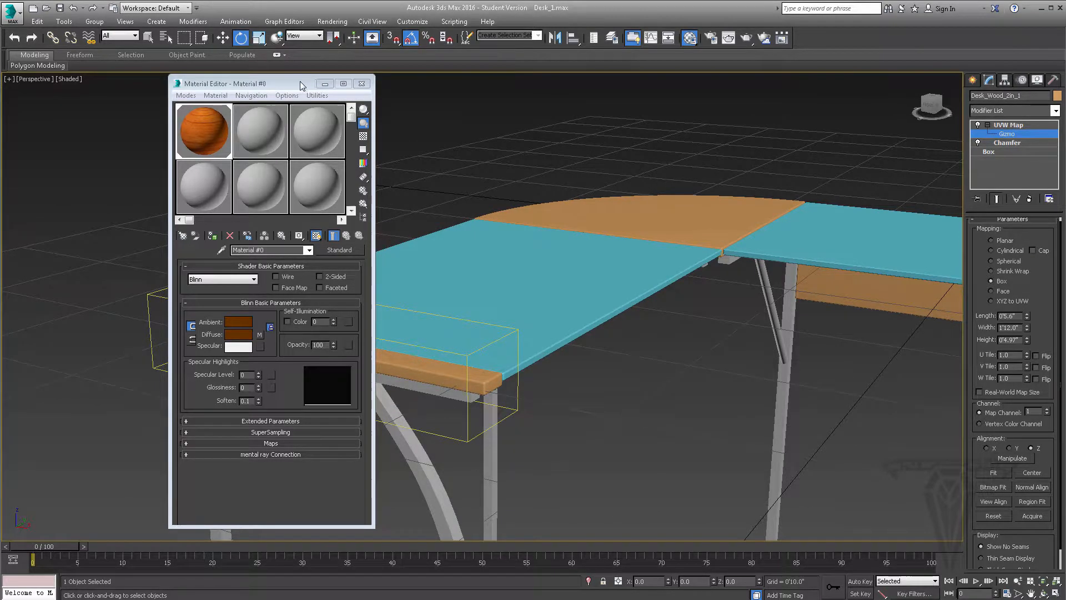
{"action": "left_click_drag", "start_coordinate": [302, 85], "coordinate": [173, 82]}
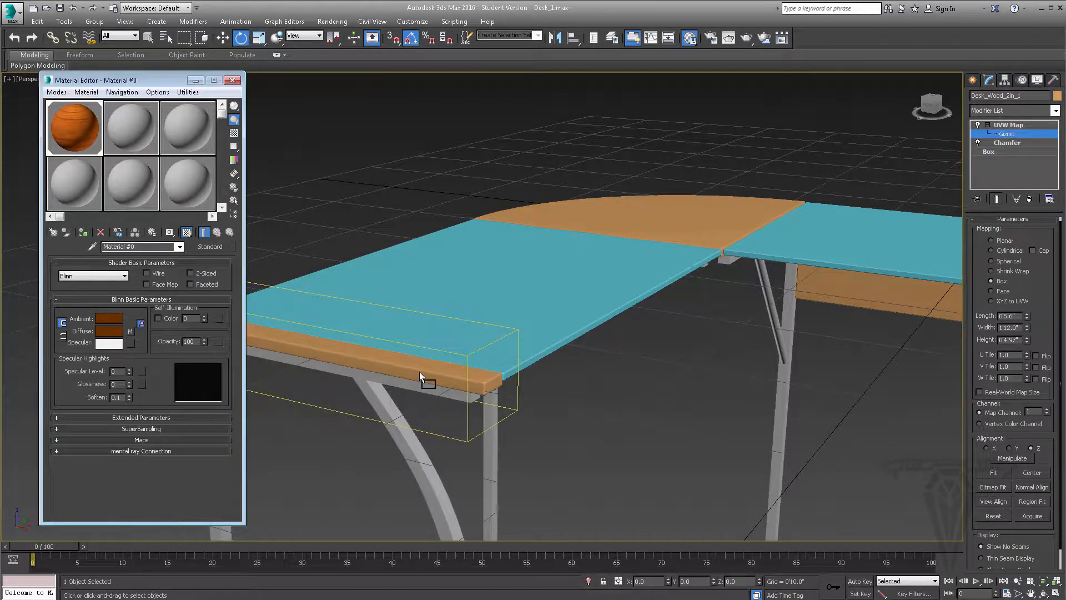
{"action": "scroll", "coordinate": [381, 324], "scroll_direction": "up", "scroll_amount": 5}
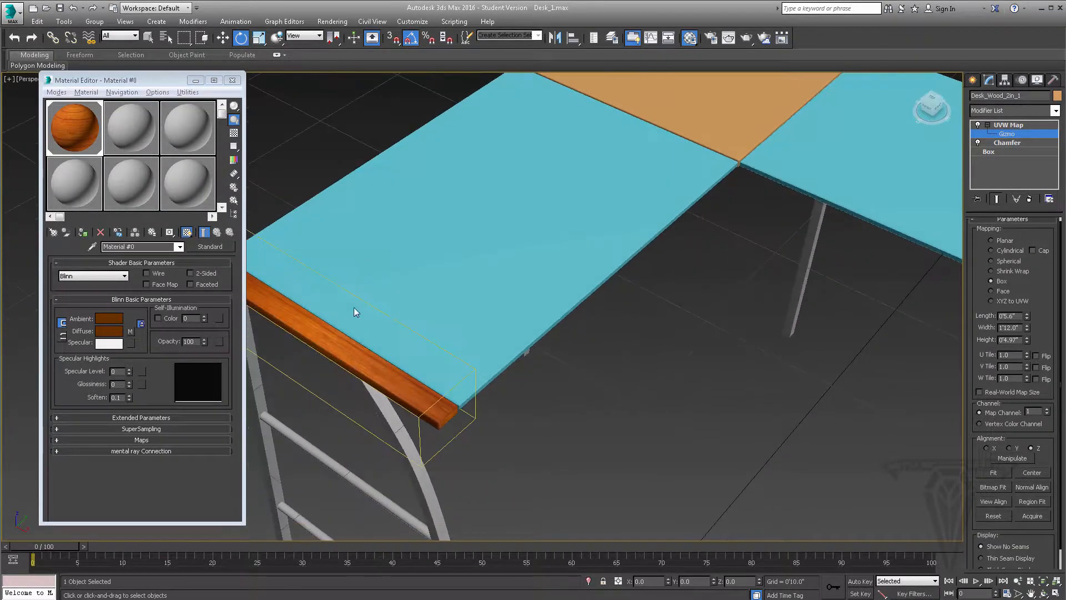
{"action": "scroll", "coordinate": [356, 312], "scroll_direction": "down", "scroll_amount": 3}
{"action": "middle_click_drag", "start_coordinate": [749, 250], "coordinate": [601, 254]}
{"action": "scroll", "coordinate": [600, 255], "scroll_direction": "down", "scroll_amount": 4}
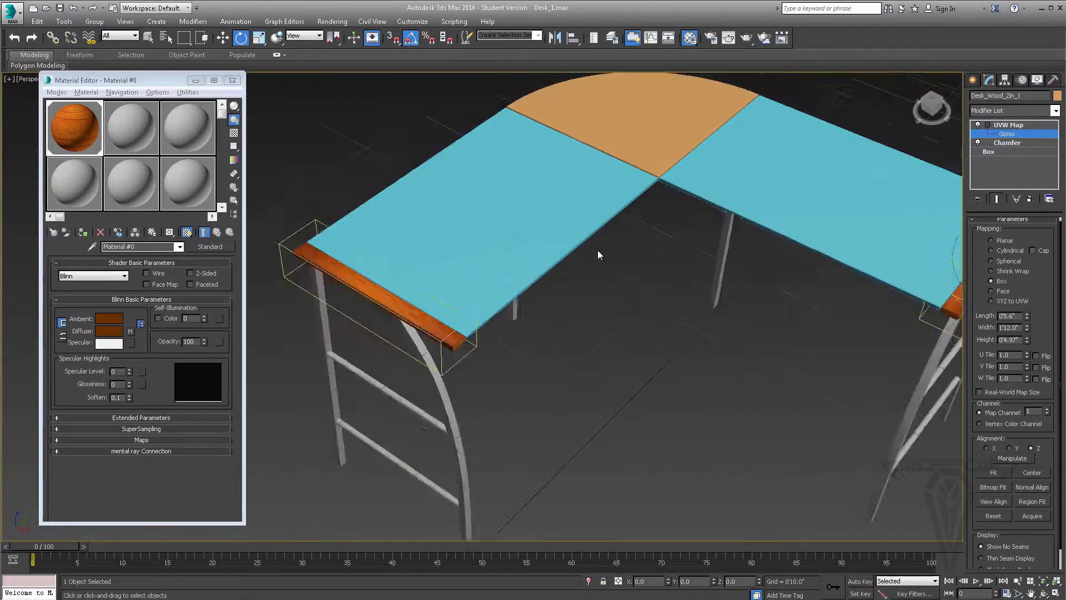
Leave the gizmo level of the end strip's UVW Map modifier
{"action": "scroll", "coordinate": [486, 281], "scroll_direction": "up", "scroll_amount": 7}
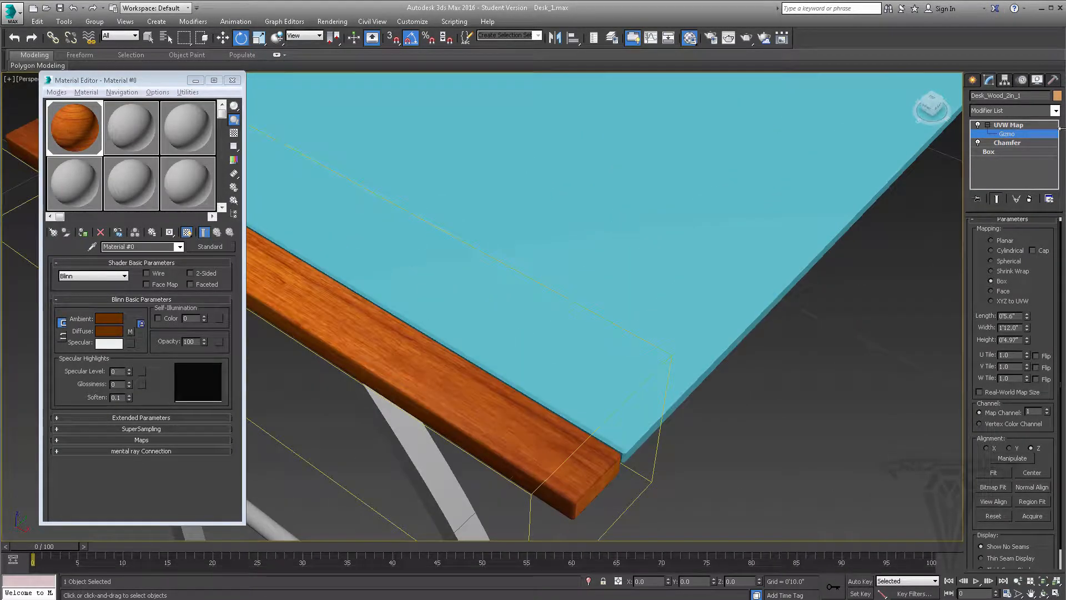
{"action": "left_click", "coordinate": [989, 125]}
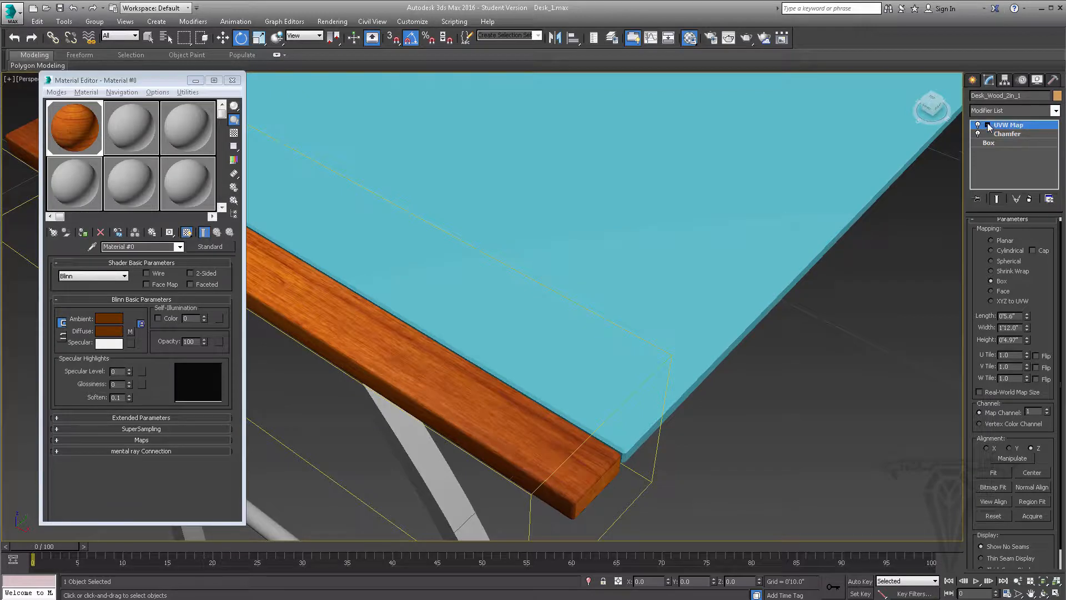
{"action": "scroll", "coordinate": [727, 209], "scroll_direction": "down", "scroll_amount": 5}
{"action": "scroll", "coordinate": [754, 169], "scroll_direction": "up", "scroll_amount": 5}
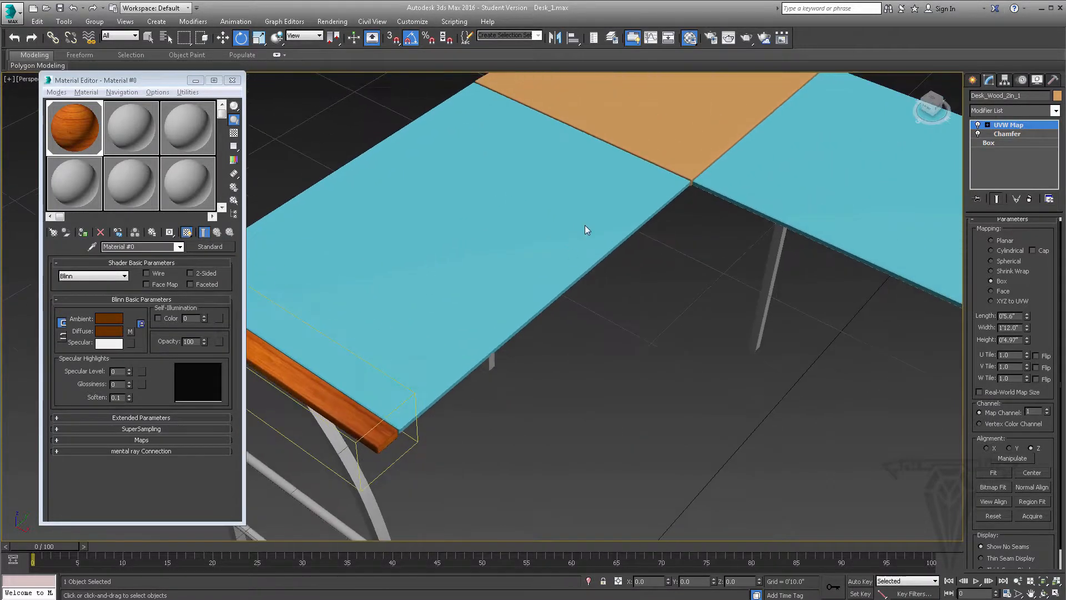
Load the Wood_4.jpg bitmap as the diffuse map of the second material slot
{"action": "middle_click_drag", "start_coordinate": [689, 196], "coordinate": [488, 328]}
{"action": "middle_click_drag", "start_coordinate": [495, 277], "coordinate": [492, 265], "text": "alt"}
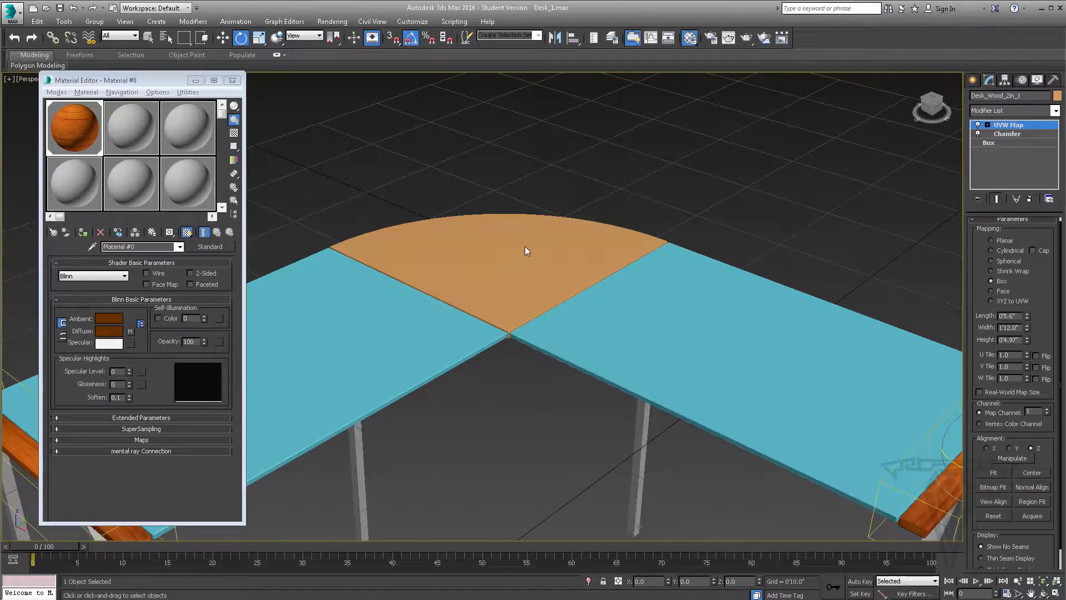
{"action": "scroll", "coordinate": [536, 252], "scroll_direction": "down", "scroll_amount": 4}
{"action": "scroll", "coordinate": [535, 253], "scroll_direction": "up", "scroll_amount": 4}
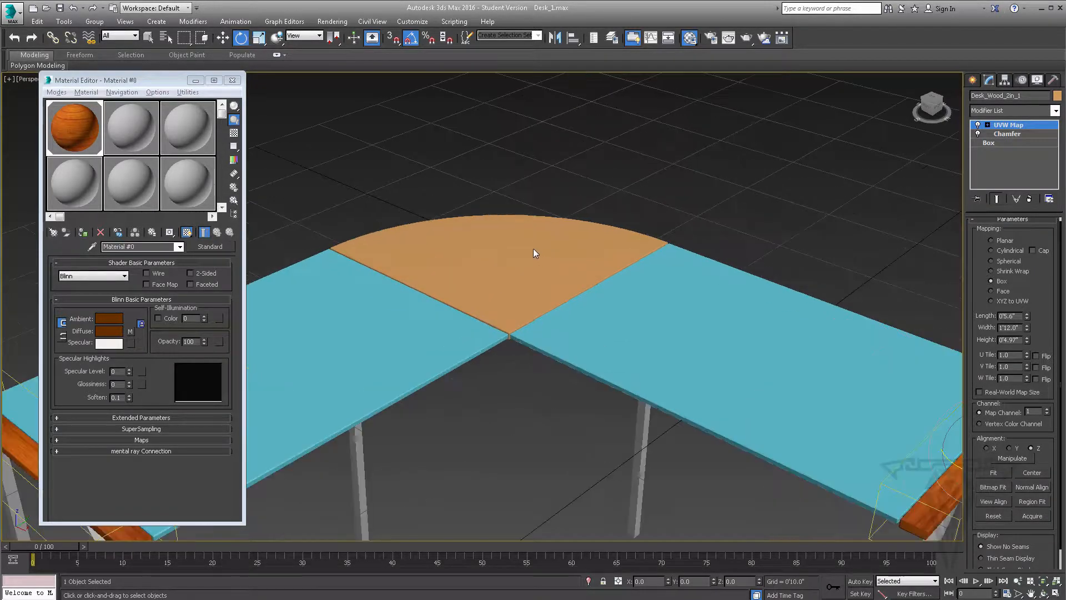
{"action": "left_click", "coordinate": [133, 129]}
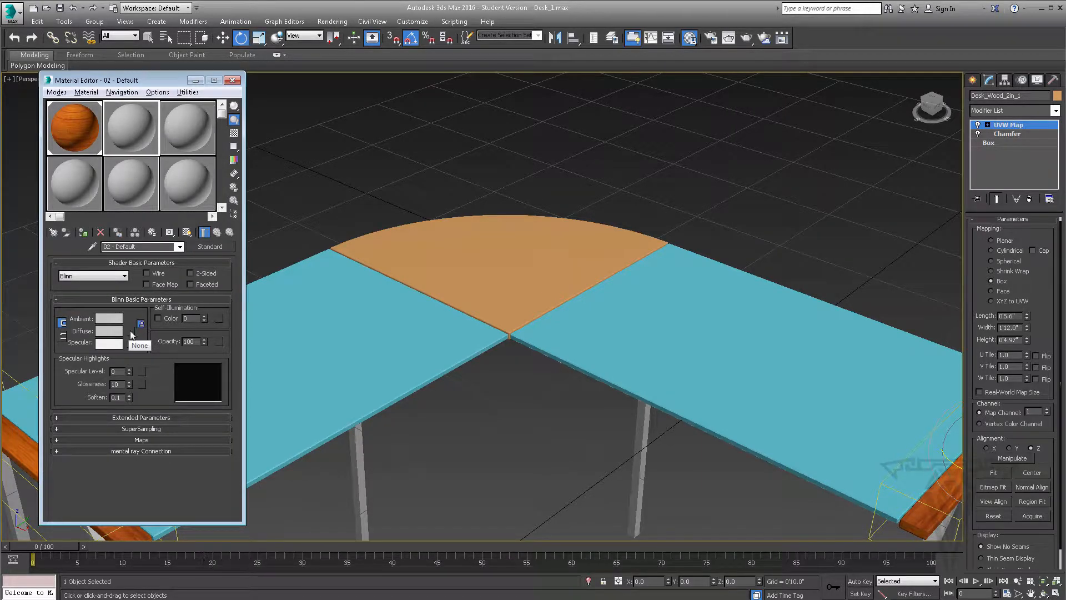
{"action": "left_click", "coordinate": [130, 331]}
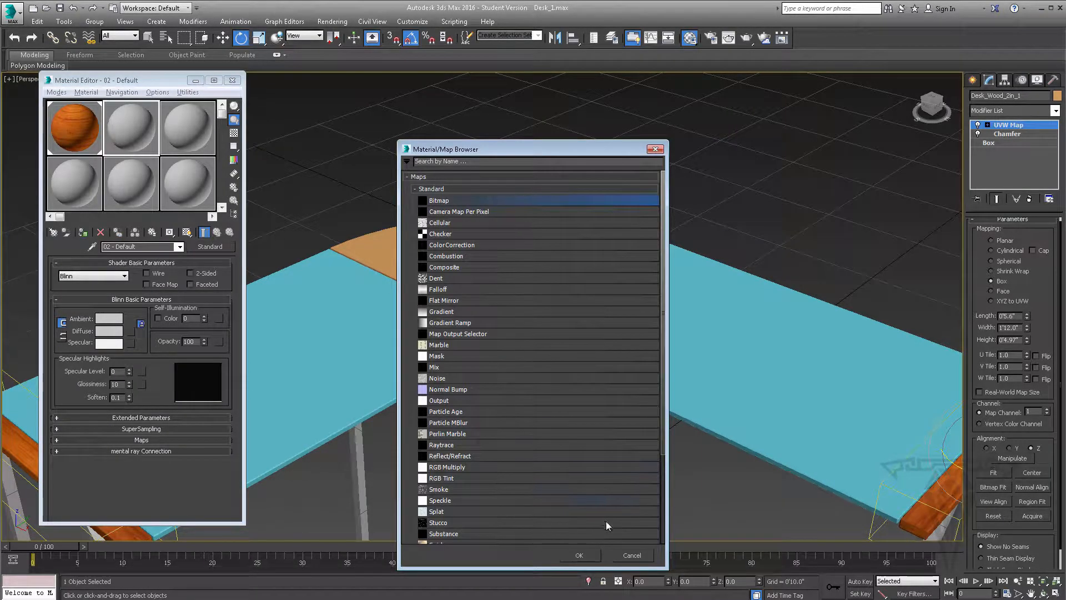
{"action": "left_click", "coordinate": [581, 555]}
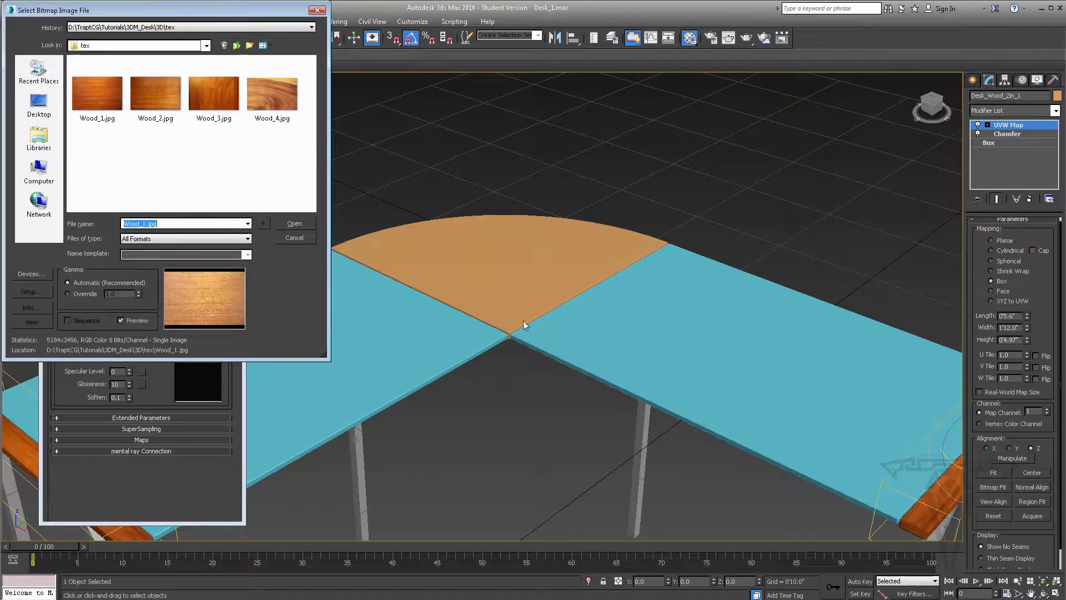
{"action": "left_click", "coordinate": [91, 96]}
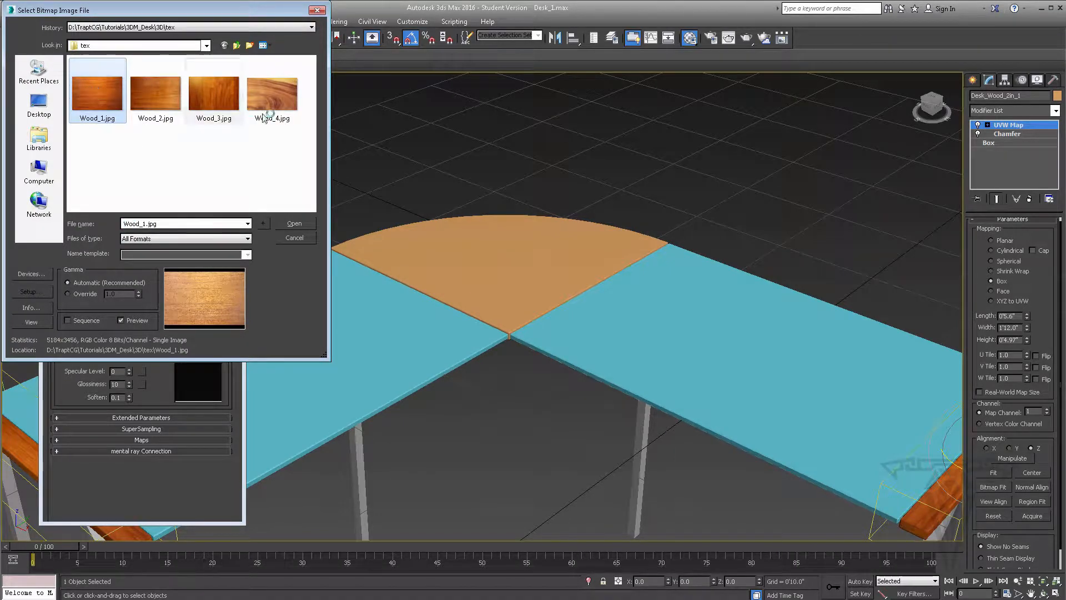
{"action": "left_click", "coordinate": [273, 95]}
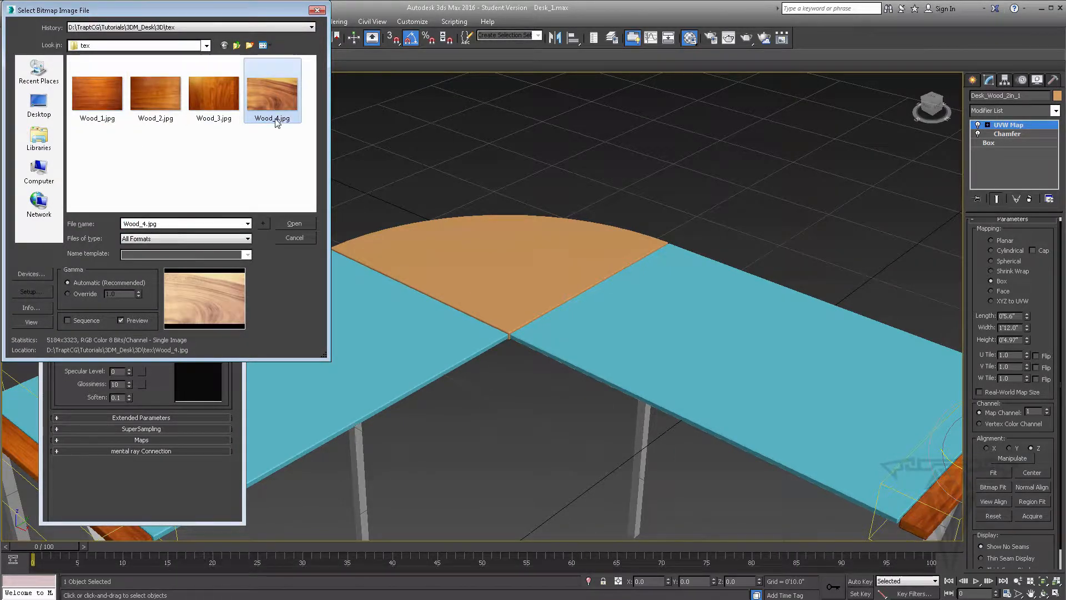
{"action": "left_click", "coordinate": [295, 223]}
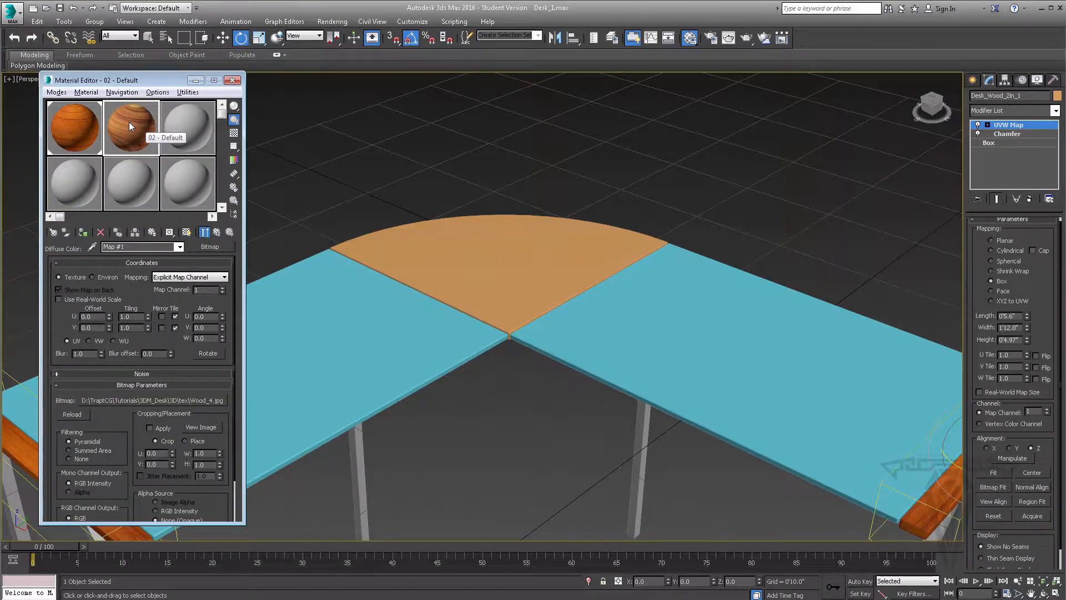
Apply the Wood_4 material to the desk's curved corner piece and check how the grain runs across it
{"action": "left_click", "coordinate": [217, 232]}
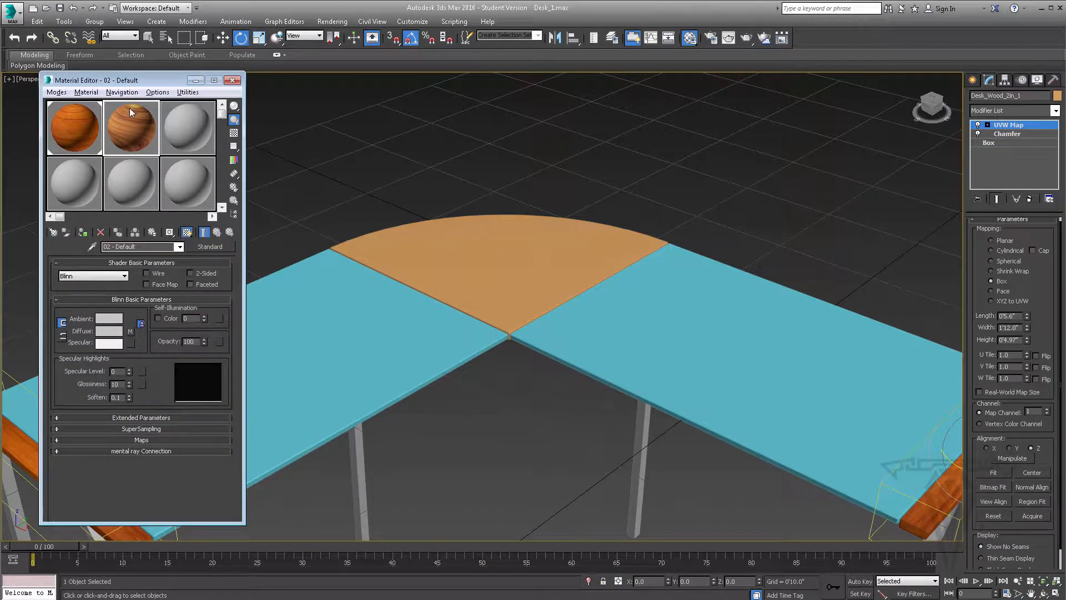
{"action": "left_click_drag", "start_coordinate": [129, 108], "coordinate": [531, 274]}
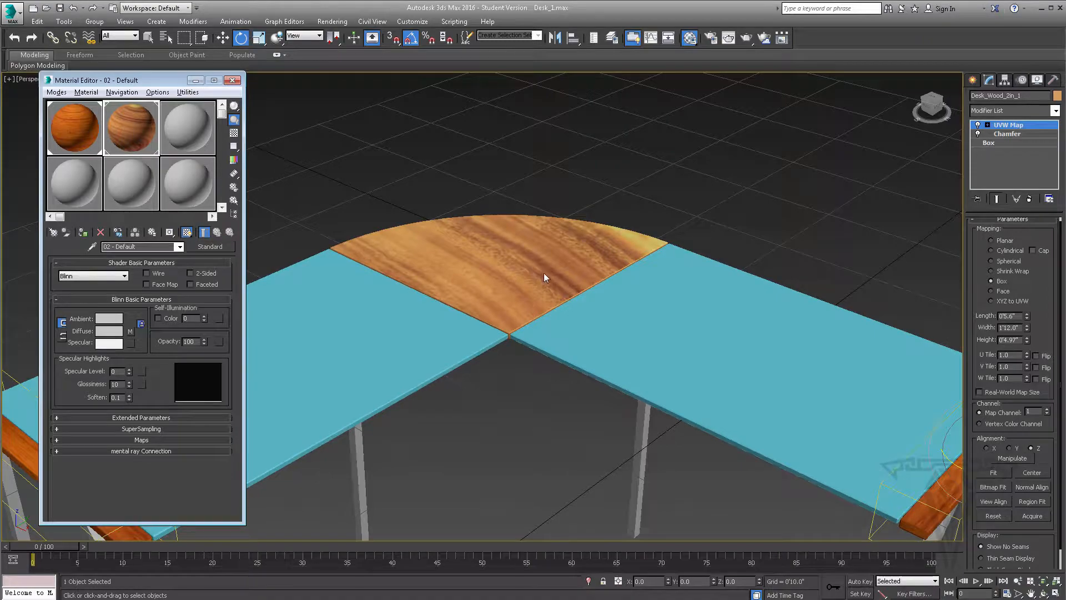
{"action": "middle_click_drag", "start_coordinate": [536, 289], "coordinate": [469, 275], "text": "alt"}
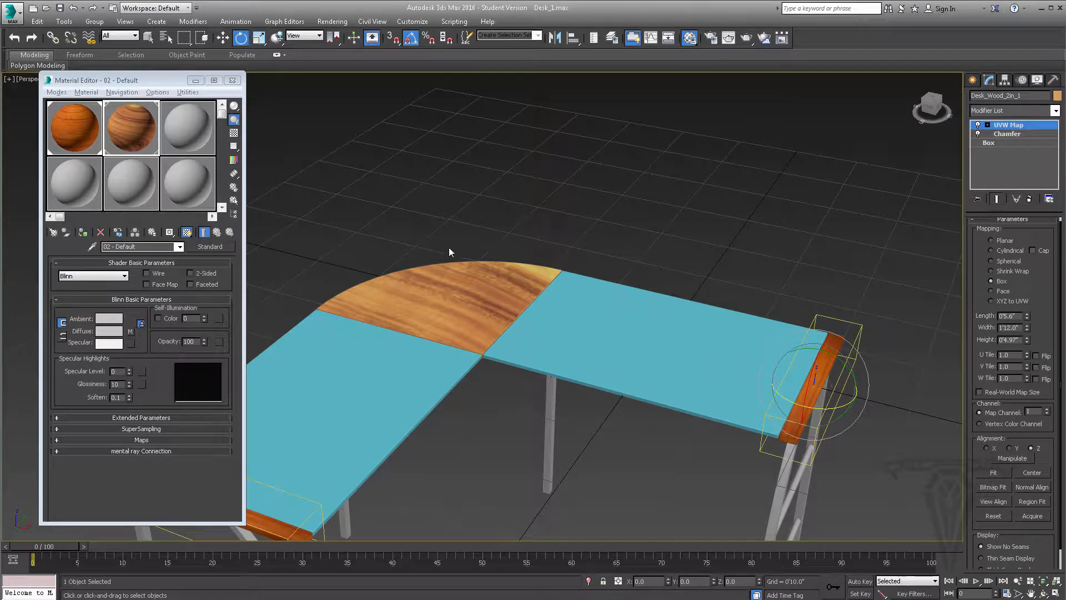
{"action": "scroll", "coordinate": [448, 252], "scroll_direction": "down", "scroll_amount": 3}
{"action": "scroll", "coordinate": [448, 252], "scroll_direction": "up", "scroll_amount": 5}
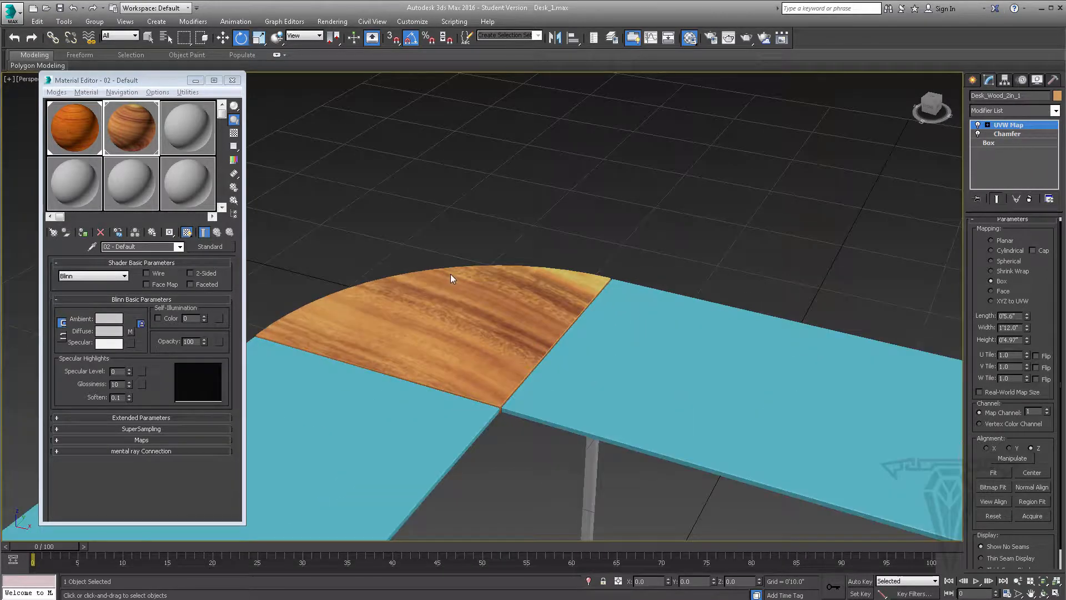
{"action": "scroll", "coordinate": [488, 304], "scroll_direction": "up", "scroll_amount": 4}
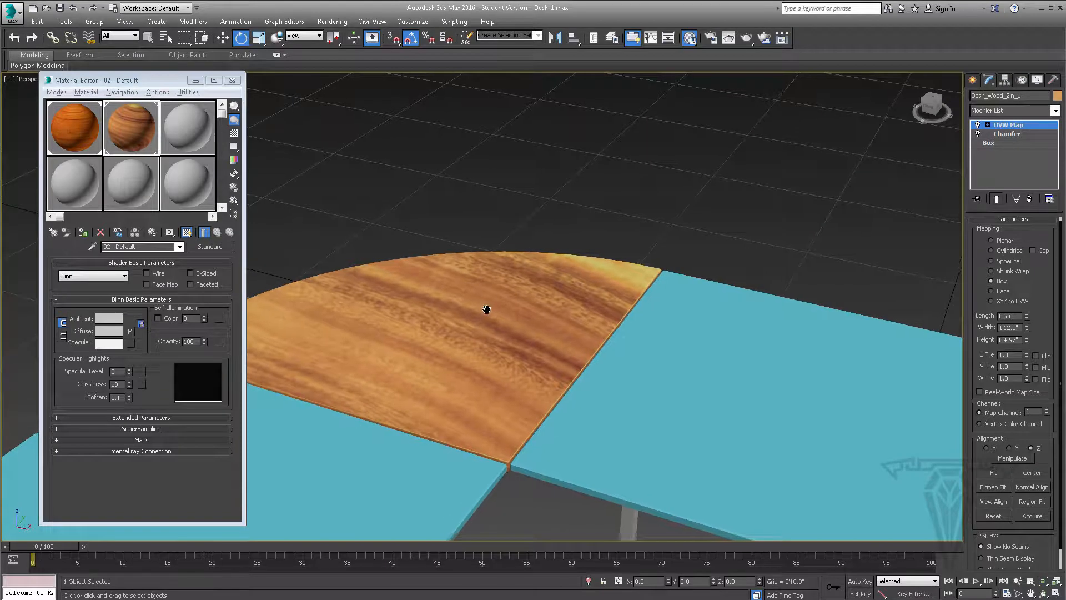
{"action": "scroll", "coordinate": [558, 330], "scroll_direction": "down", "scroll_amount": 1}
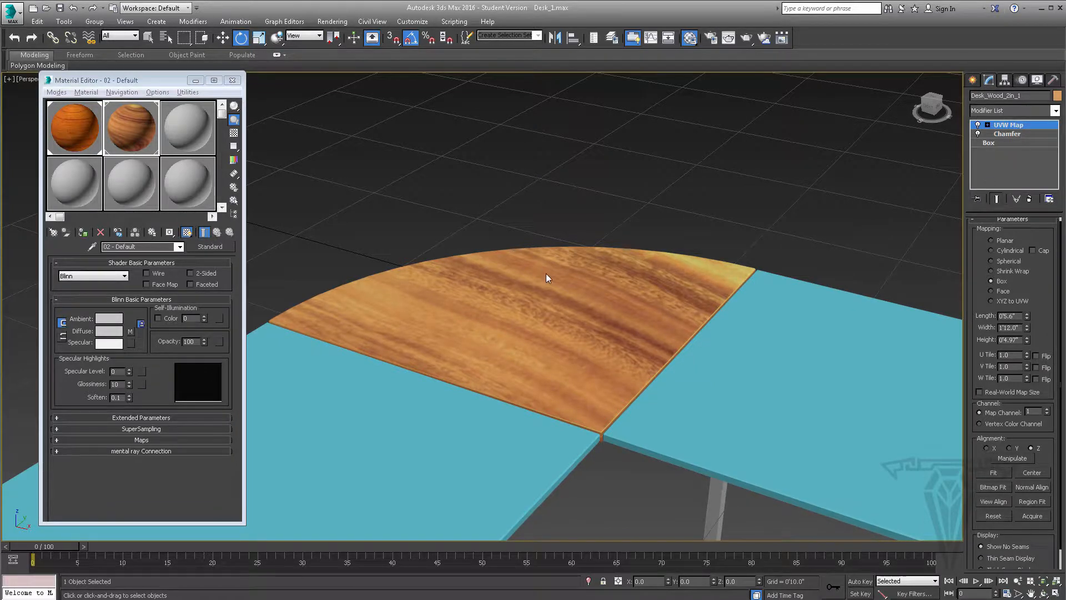
{"action": "scroll", "coordinate": [545, 273], "scroll_direction": "down", "scroll_amount": 5}
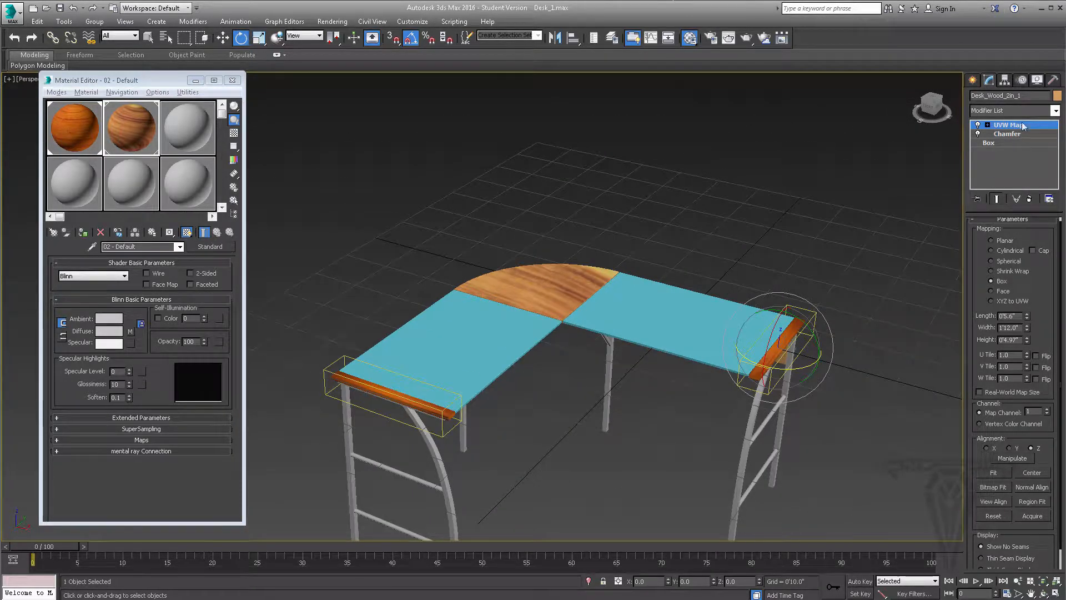
Add a UVW Map modifier to the curved corner piece above its Chamfer
{"action": "left_click", "coordinate": [580, 271]}
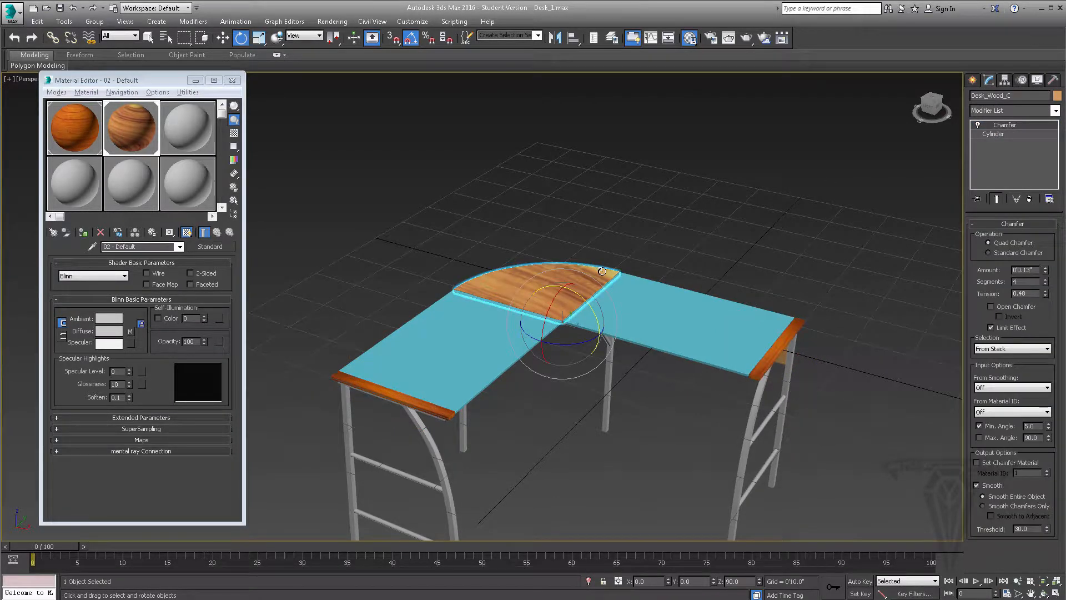
{"action": "scroll", "coordinate": [602, 271], "scroll_direction": "up", "scroll_amount": 4}
{"action": "middle_click_drag", "start_coordinate": [560, 267], "coordinate": [616, 263]}
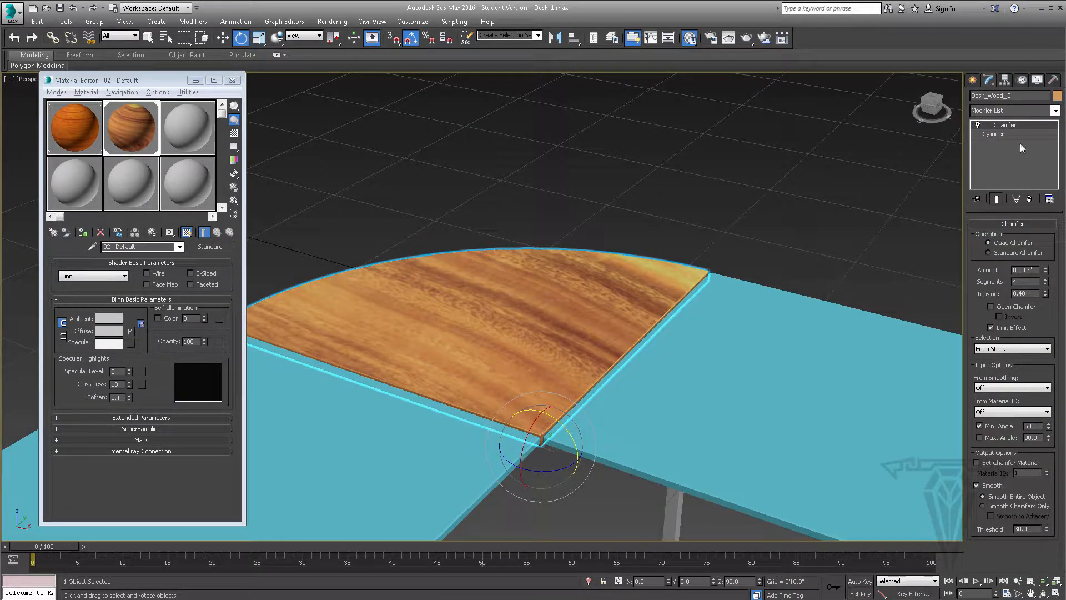
{"action": "left_click", "coordinate": [1055, 111]}
{"action": "scroll", "coordinate": [1043, 452], "scroll_direction": "down", "scroll_amount": 15}
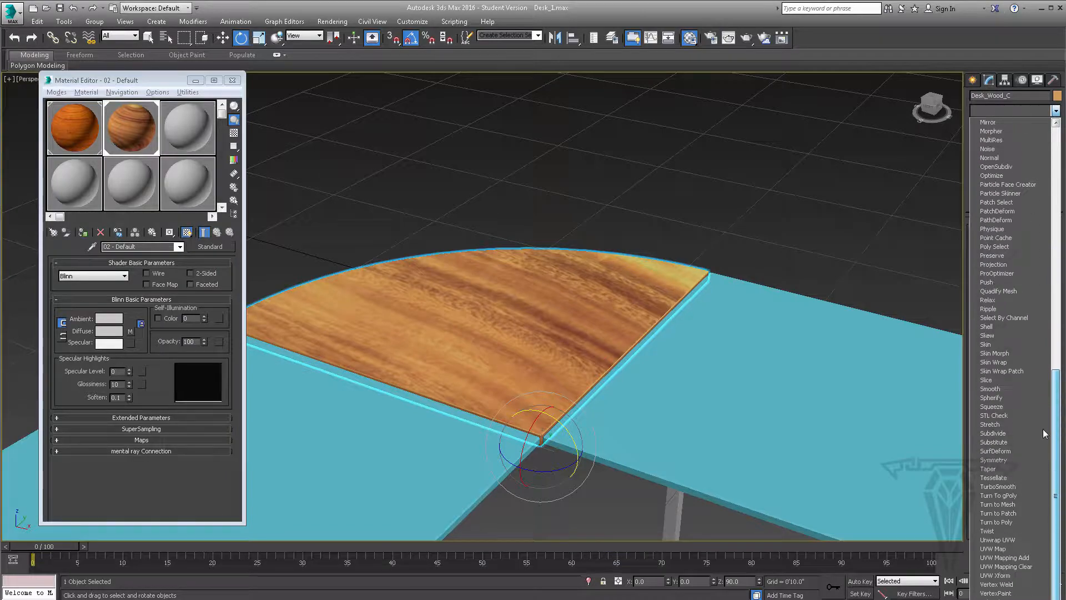
{"action": "left_click", "coordinate": [999, 540]}
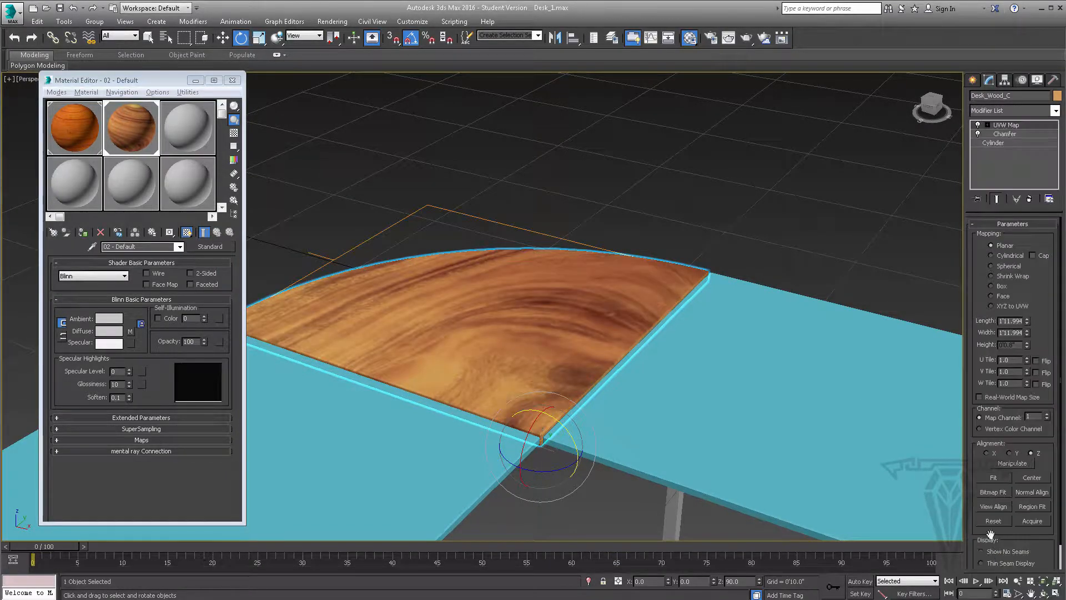
{"action": "mouse_move", "coordinate": [533, 341]}
{"action": "middle_mouse_down", "text": "alt"}
{"action": "mouse_move", "coordinate": [643, 345]}
{"action": "mouse_move", "coordinate": [536, 322]}
{"action": "middle_mouse_up", "text": "alt"}
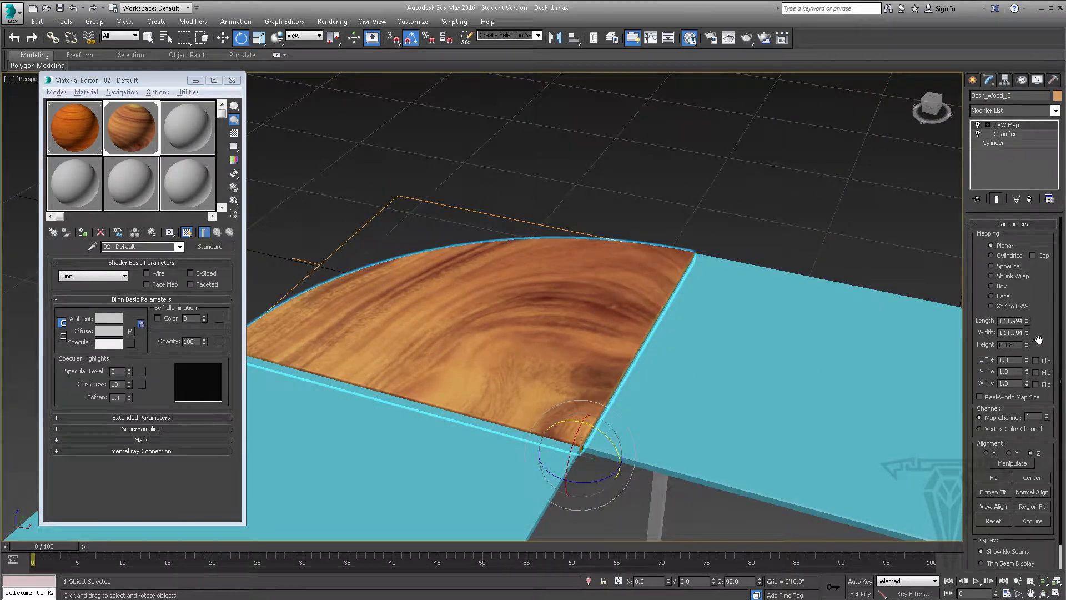
Try Spherical mapping on the corner piece, then Cylindrical mapping fitted to it with Cap enabled
{"action": "left_click", "coordinate": [1006, 267]}
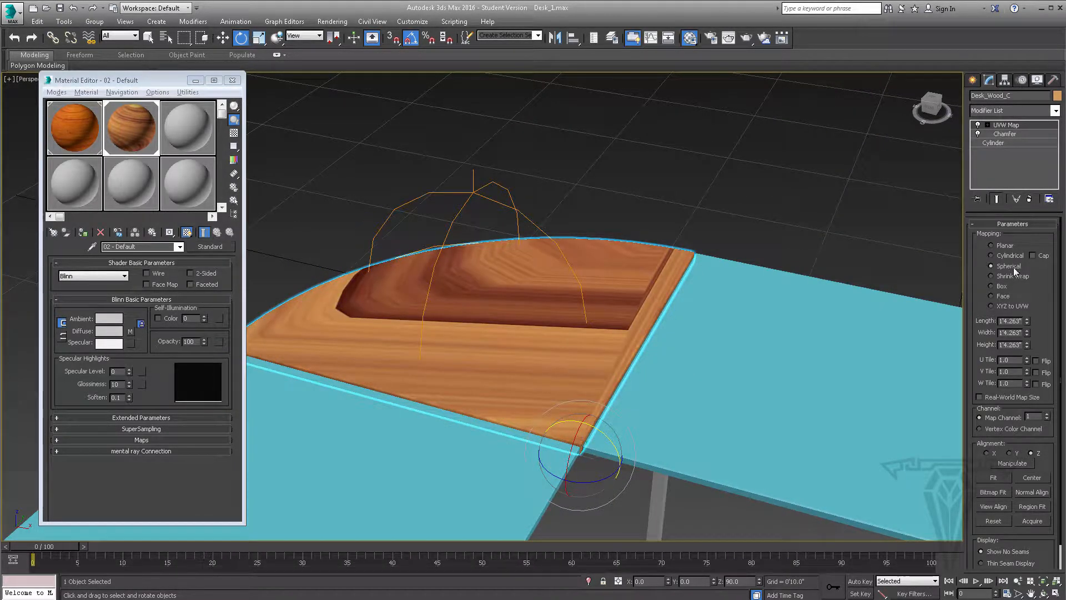
{"action": "left_click", "coordinate": [1010, 255]}
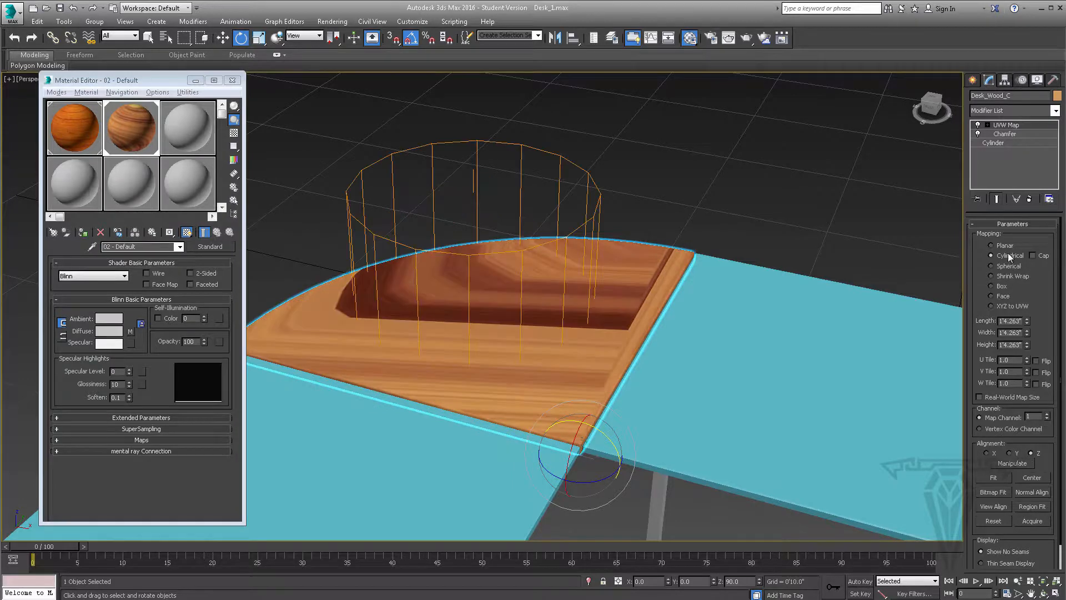
{"action": "left_click", "coordinate": [993, 478]}
{"action": "middle_click_drag", "start_coordinate": [583, 354], "coordinate": [550, 328], "text": "alt"}
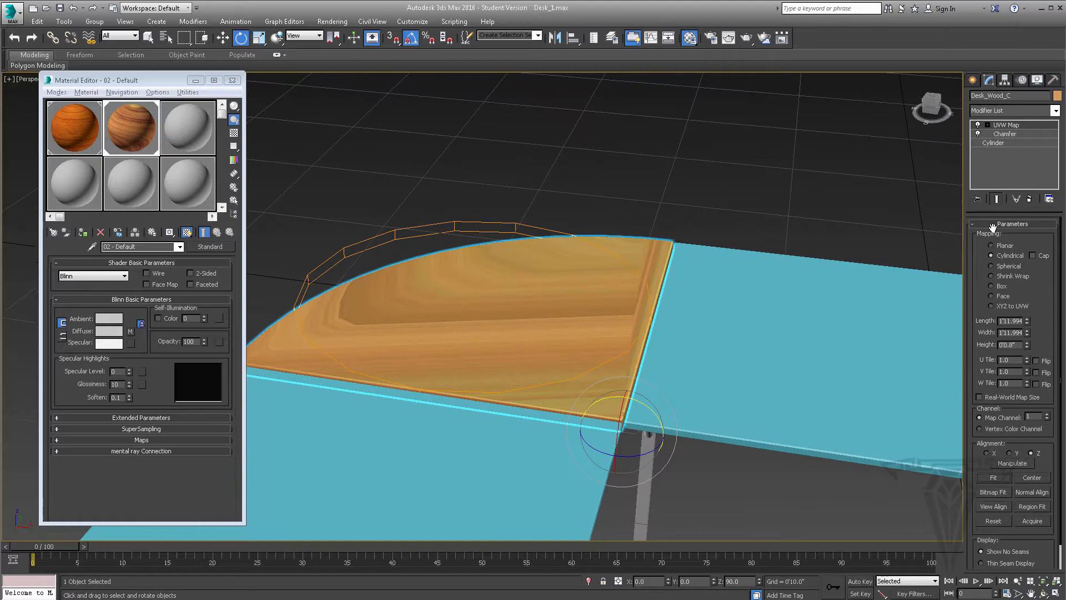
{"action": "left_click", "coordinate": [1033, 257]}
{"action": "middle_click_drag", "start_coordinate": [506, 285], "coordinate": [512, 308], "text": "alt"}
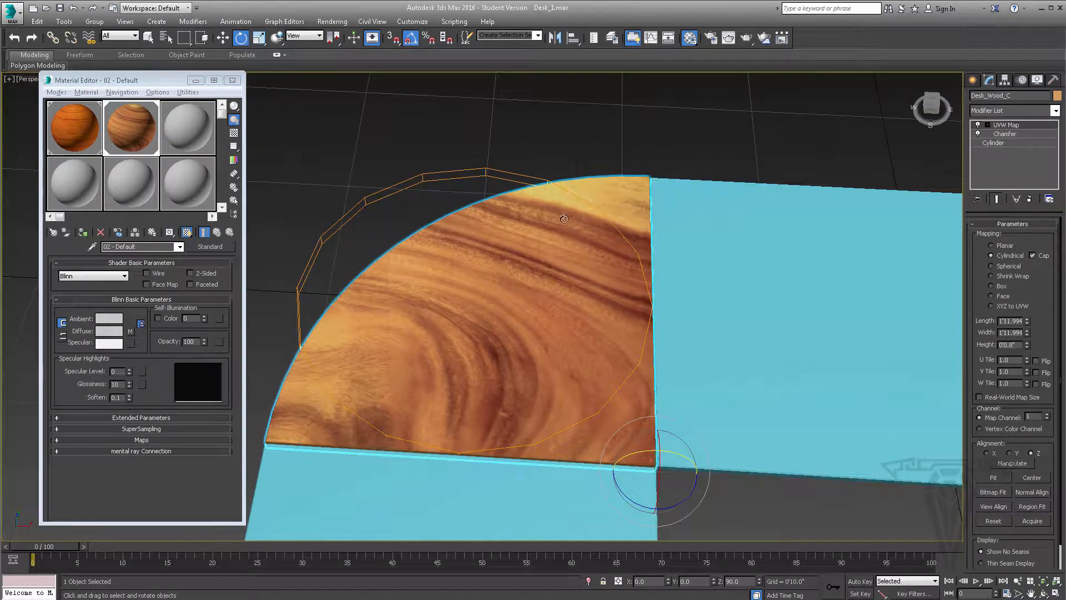
Enter the gizmo level of the corner piece's UVW Map with the Move tool and change the mapping to Box
{"action": "left_click", "coordinate": [987, 125]}
{"action": "left_click", "coordinate": [1007, 134]}
{"action": "left_click", "coordinate": [222, 37]}
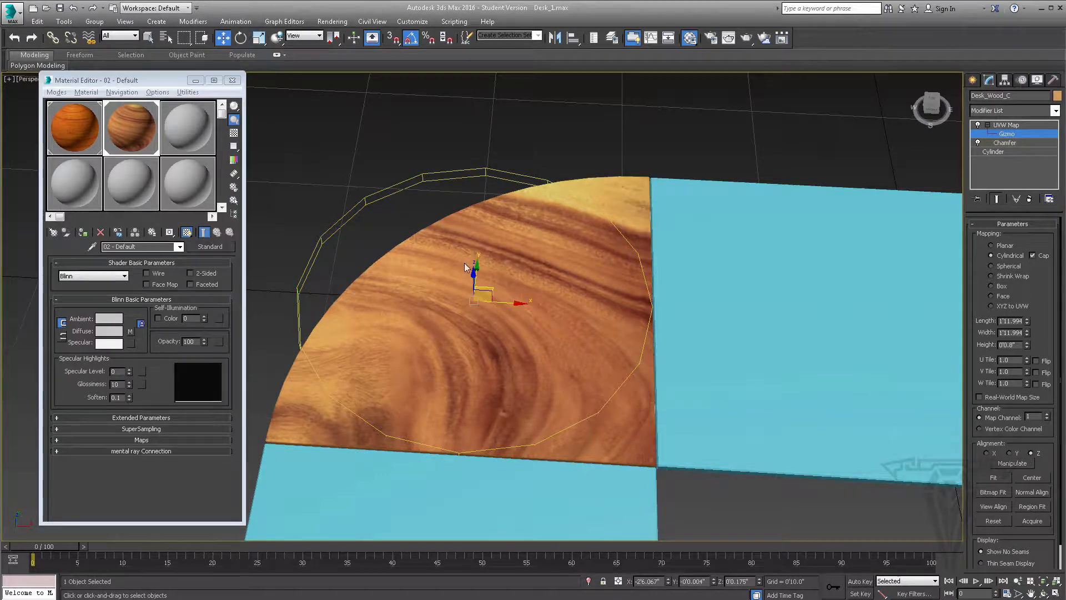
{"action": "left_click_drag", "start_coordinate": [492, 287], "coordinate": [458, 245]}
{"action": "middle_click_drag", "start_coordinate": [508, 253], "coordinate": [666, 254], "text": "alt"}
{"action": "left_click", "coordinate": [1001, 287]}
{"action": "scroll", "coordinate": [553, 293], "scroll_direction": "up", "scroll_amount": 4}
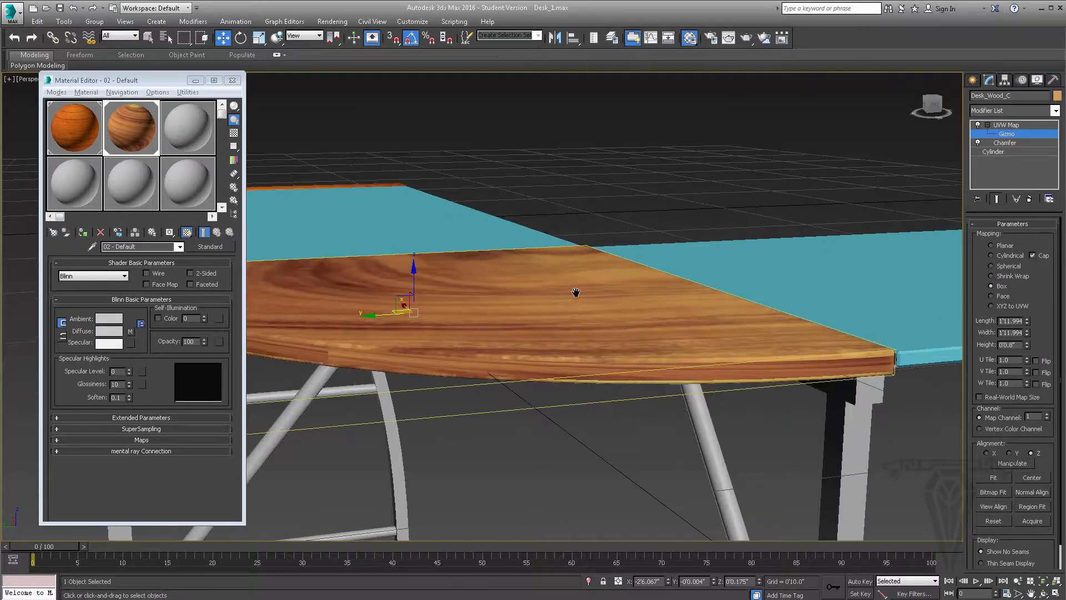
{"action": "middle_click_drag", "start_coordinate": [576, 293], "coordinate": [647, 301]}
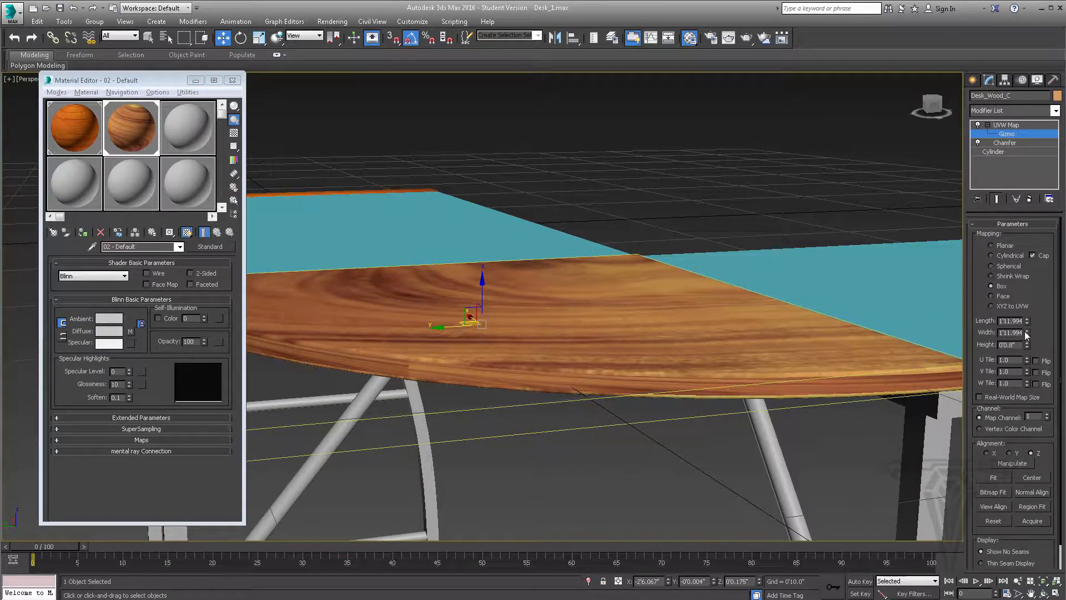
Set the corner piece's box mapping height to about 1'3.544" and check the grain on its curved edge
{"action": "left_click_drag", "start_coordinate": [1028, 349], "coordinate": [989, 378]}
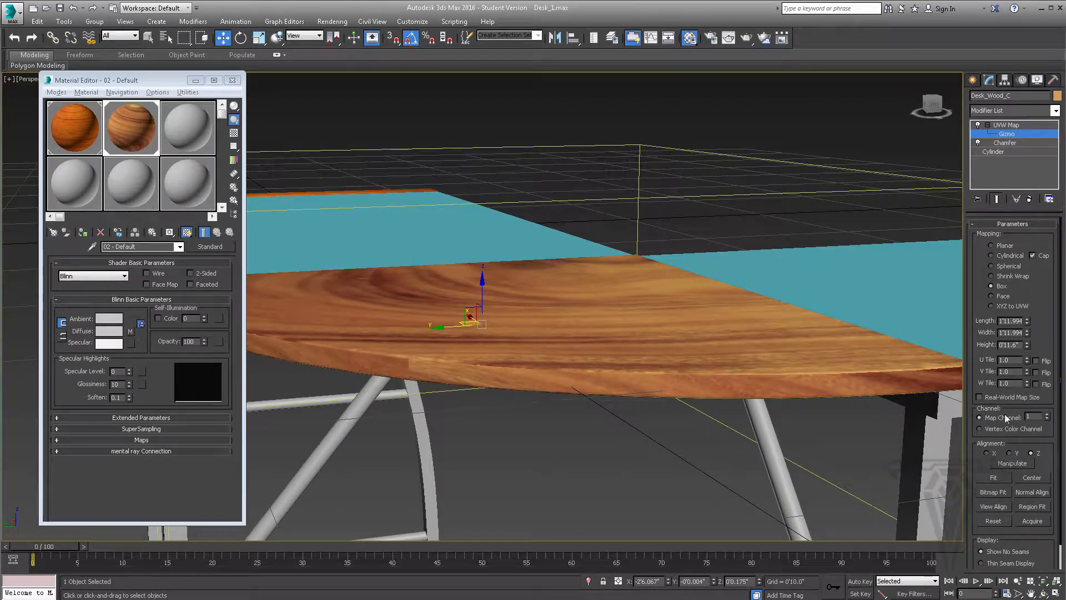
{"action": "left_click_drag", "start_coordinate": [1028, 348], "coordinate": [1028, 300]}
{"action": "middle_click_drag", "start_coordinate": [429, 377], "coordinate": [658, 378], "text": "alt"}
{"action": "scroll", "coordinate": [658, 374], "scroll_direction": "down", "scroll_amount": 10}
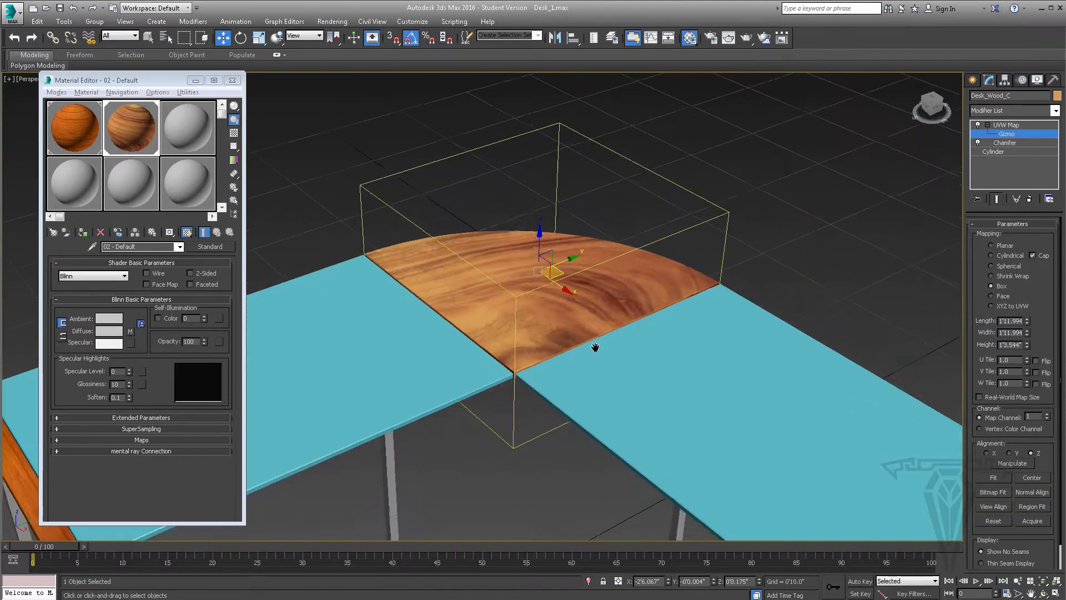
{"action": "scroll", "coordinate": [625, 379], "scroll_direction": "up", "scroll_amount": 4}
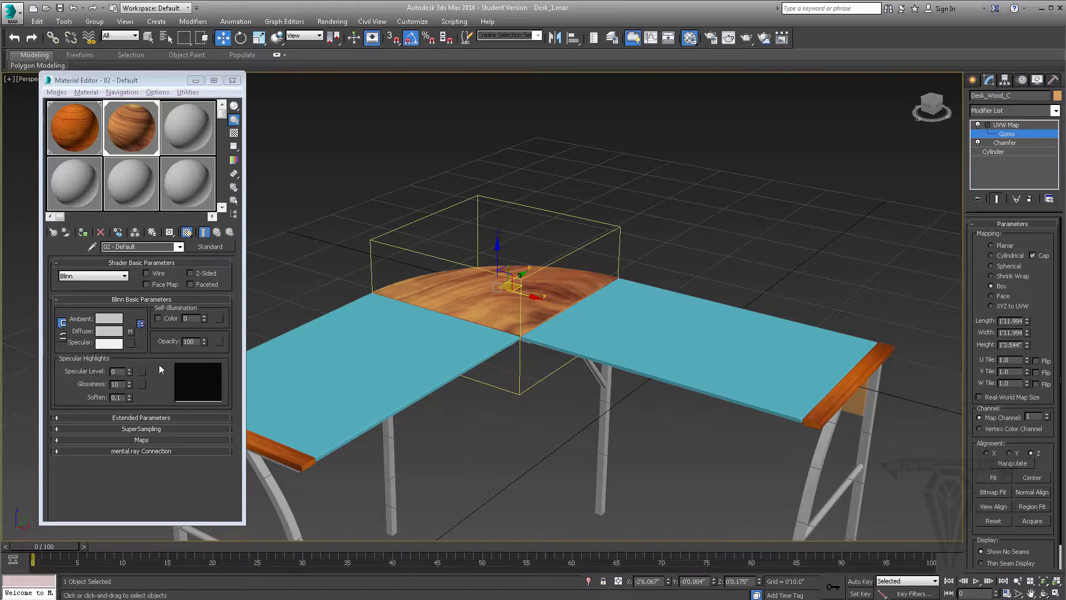
Replace the diffuse bitmap of the curved corner's material with Wood_3.jpg and check the grain on the corner piece
{"action": "left_click", "coordinate": [144, 132]}
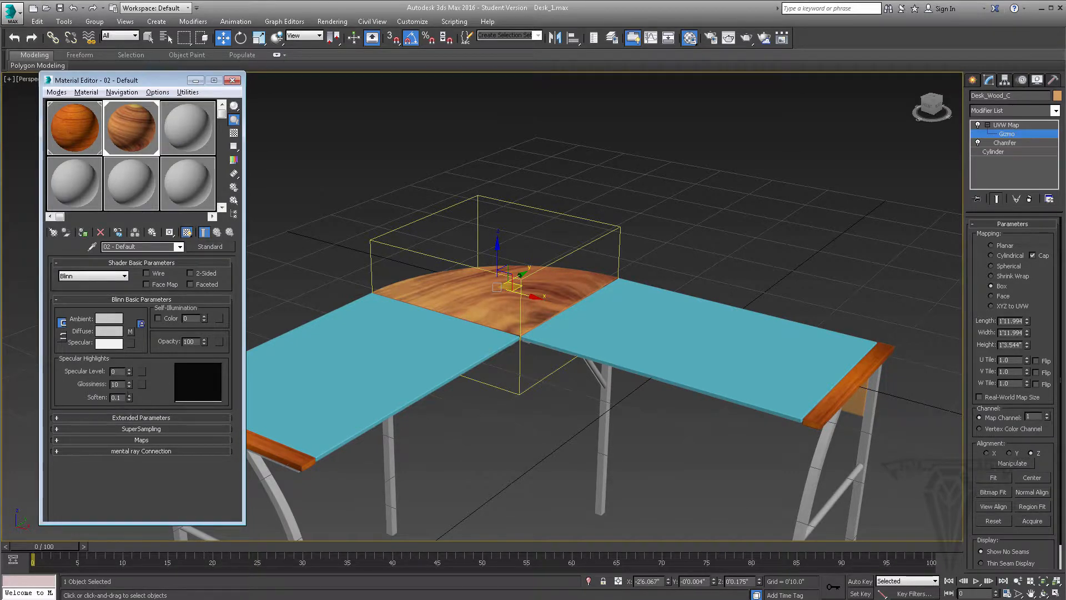
{"action": "left_click", "coordinate": [131, 332]}
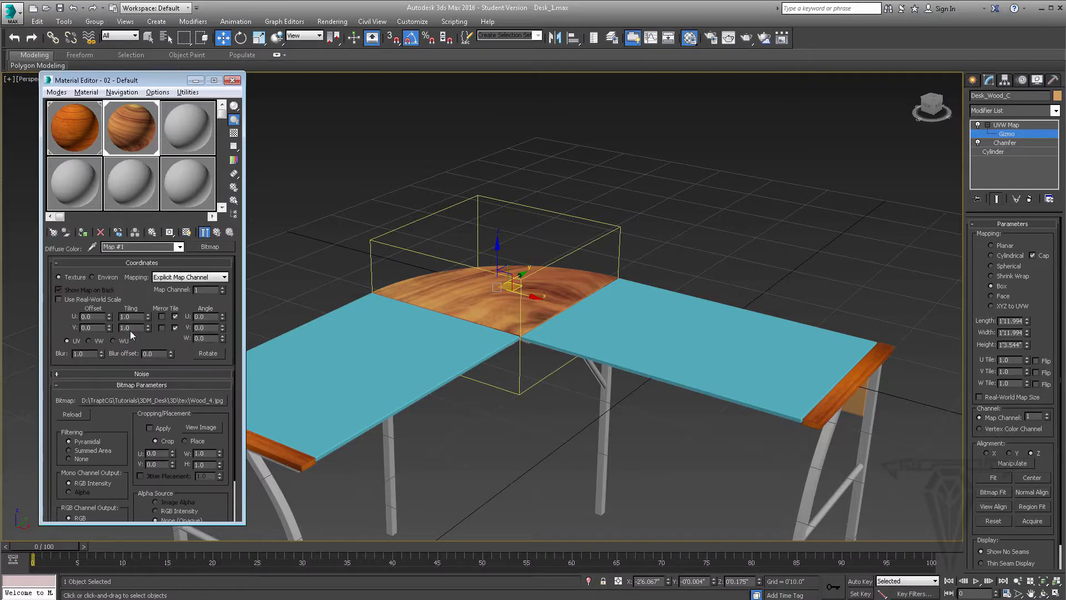
{"action": "left_click", "coordinate": [181, 401]}
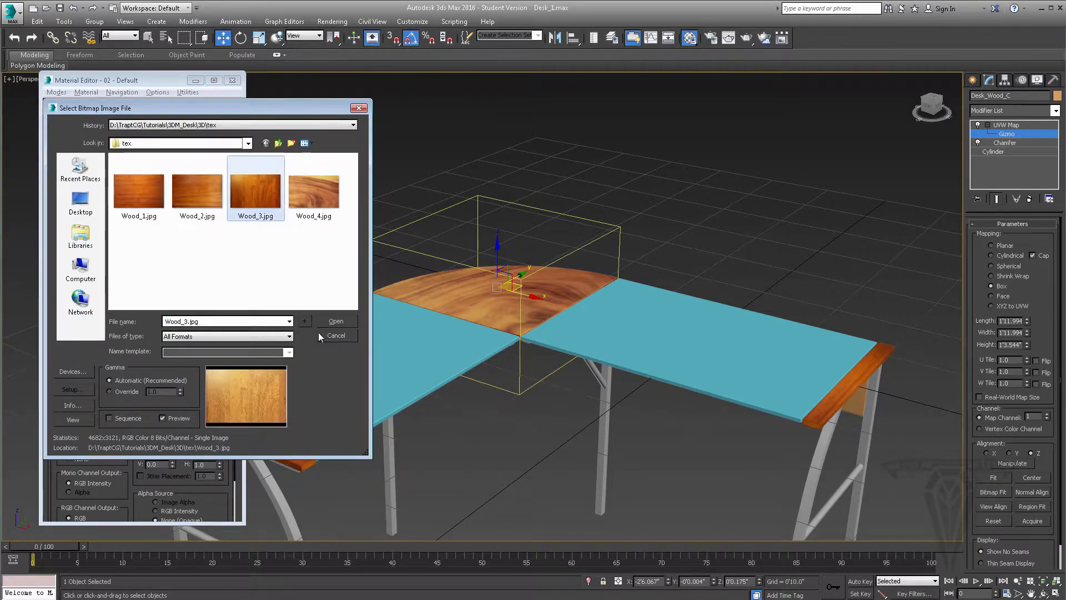
{"action": "left_click", "coordinate": [338, 322]}
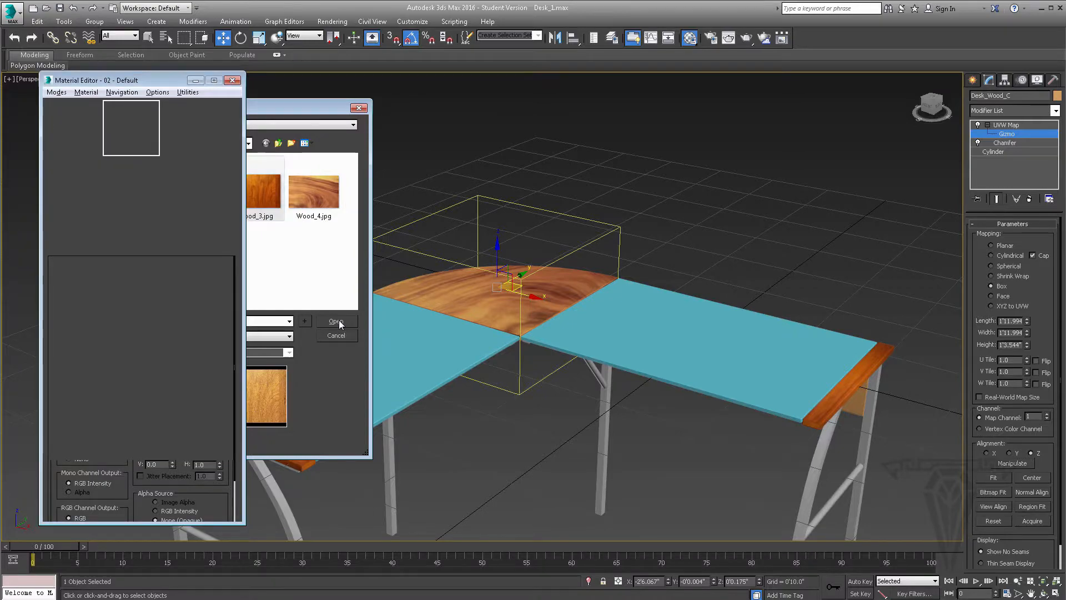
{"action": "scroll", "coordinate": [691, 395], "scroll_direction": "up", "scroll_amount": 2}
{"action": "mouse_move", "coordinate": [627, 391]}
{"action": "middle_mouse_down", "text": "alt"}
{"action": "mouse_move", "coordinate": [595, 414]}
{"action": "mouse_move", "coordinate": [671, 431]}
{"action": "mouse_move", "coordinate": [681, 388]}
{"action": "mouse_move", "coordinate": [698, 388]}
{"action": "mouse_move", "coordinate": [690, 433]}
{"action": "mouse_move", "coordinate": [624, 393]}
{"action": "mouse_move", "coordinate": [642, 375]}
{"action": "mouse_move", "coordinate": [647, 385]}
{"action": "middle_mouse_up", "text": "alt"}
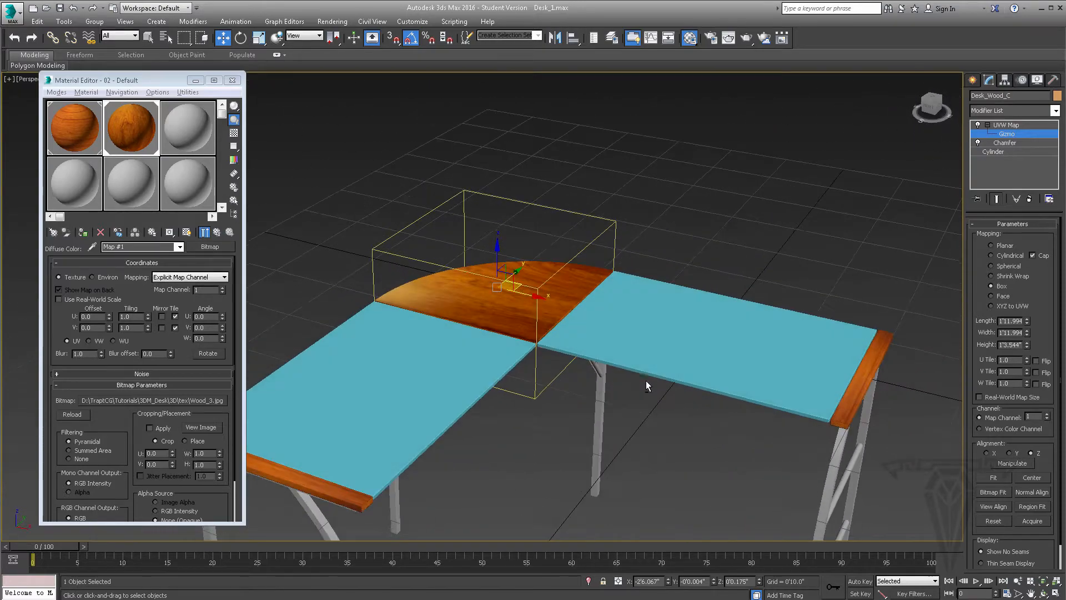
Set the corner material's Specular Level to 42 and its Glossiness to 22
{"action": "left_click", "coordinate": [216, 234]}
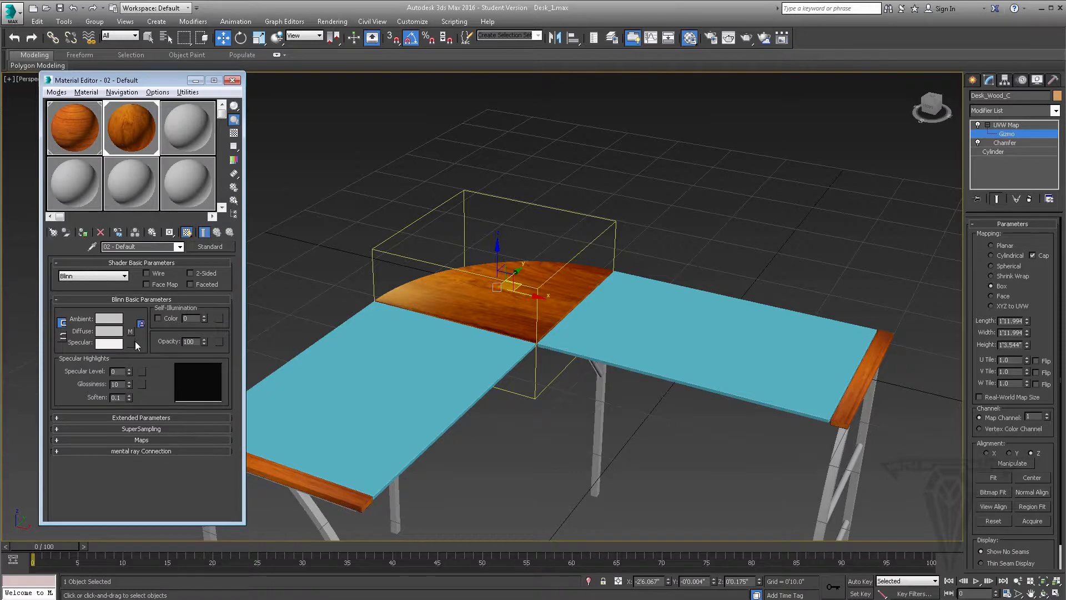
{"action": "left_click_drag", "start_coordinate": [130, 373], "coordinate": [128, 352]}
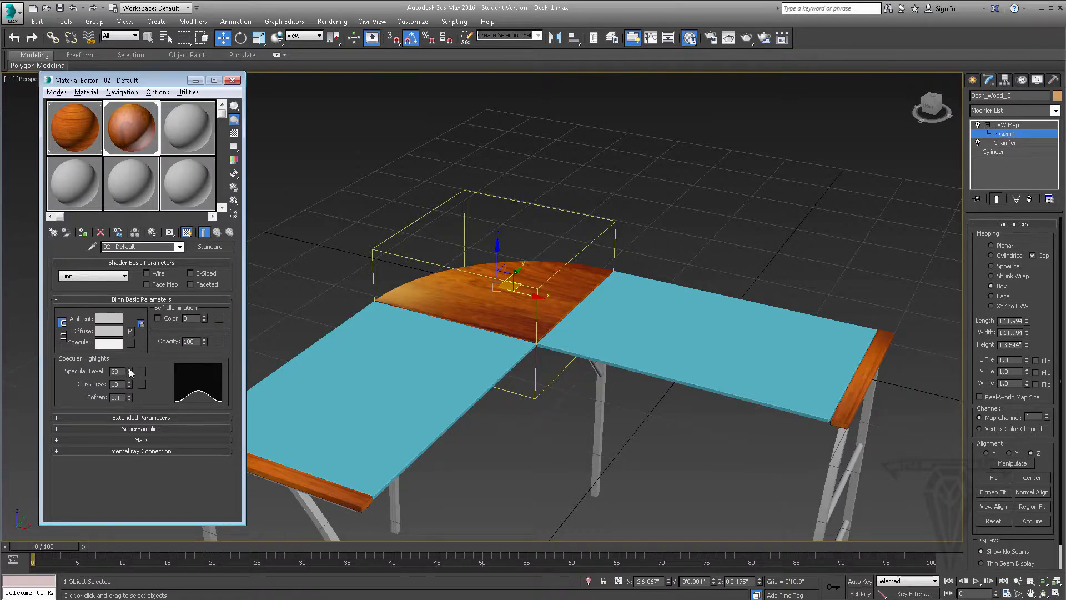
{"action": "left_click_drag", "start_coordinate": [131, 373], "coordinate": [130, 364]}
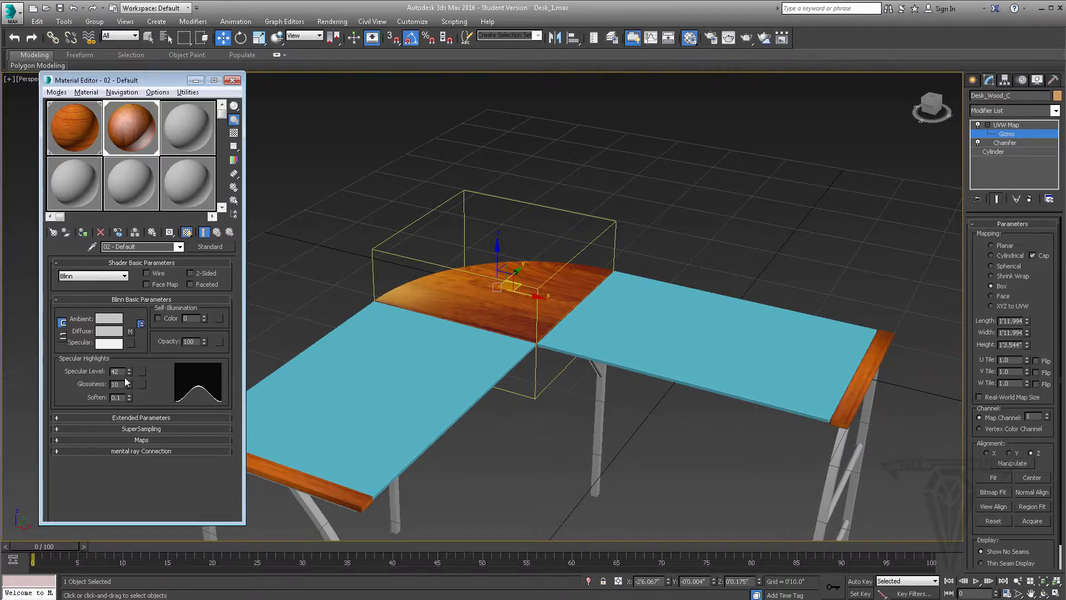
{"action": "left_click_drag", "start_coordinate": [130, 384], "coordinate": [129, 380]}
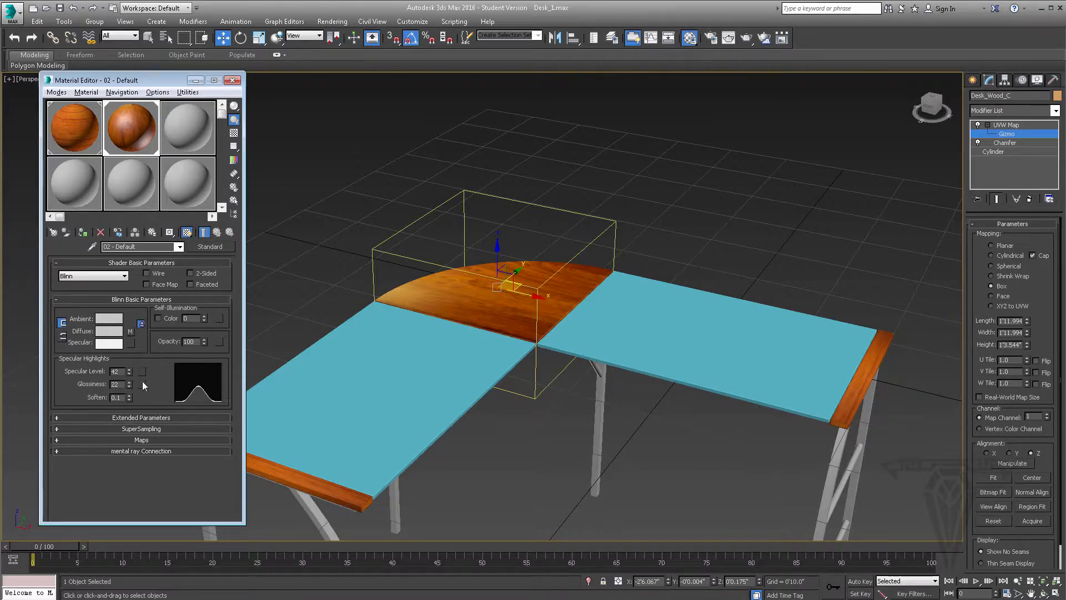
Give the end strips' material a Specular Level of 42 and a Glossiness of 22, and check the desk surfaces
{"action": "left_click", "coordinate": [85, 134]}
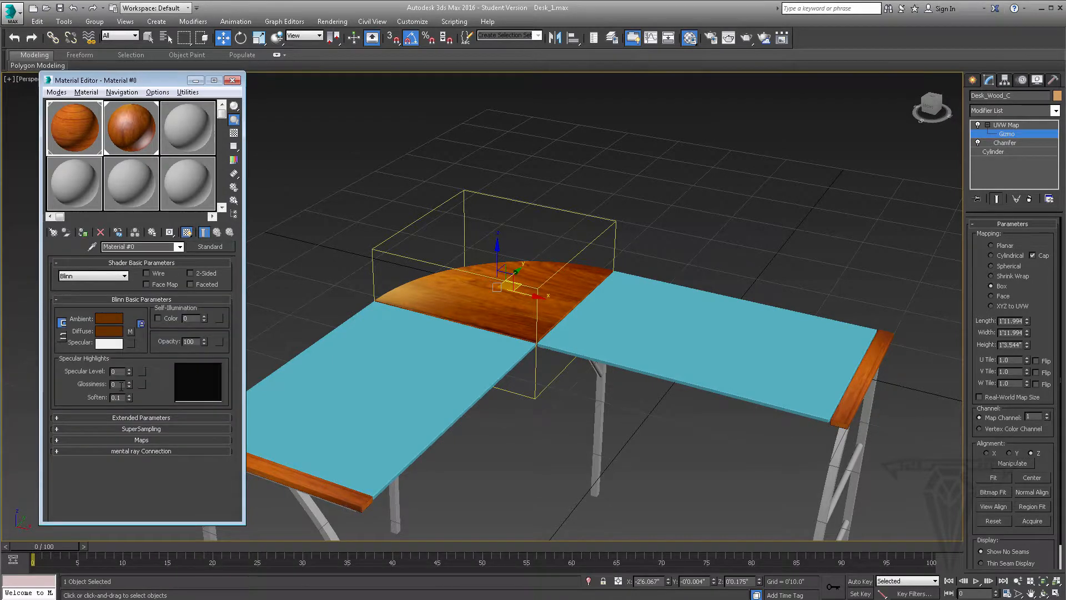
{"action": "type", "text": "42"}
{"action": "left_click", "coordinate": [121, 385]}
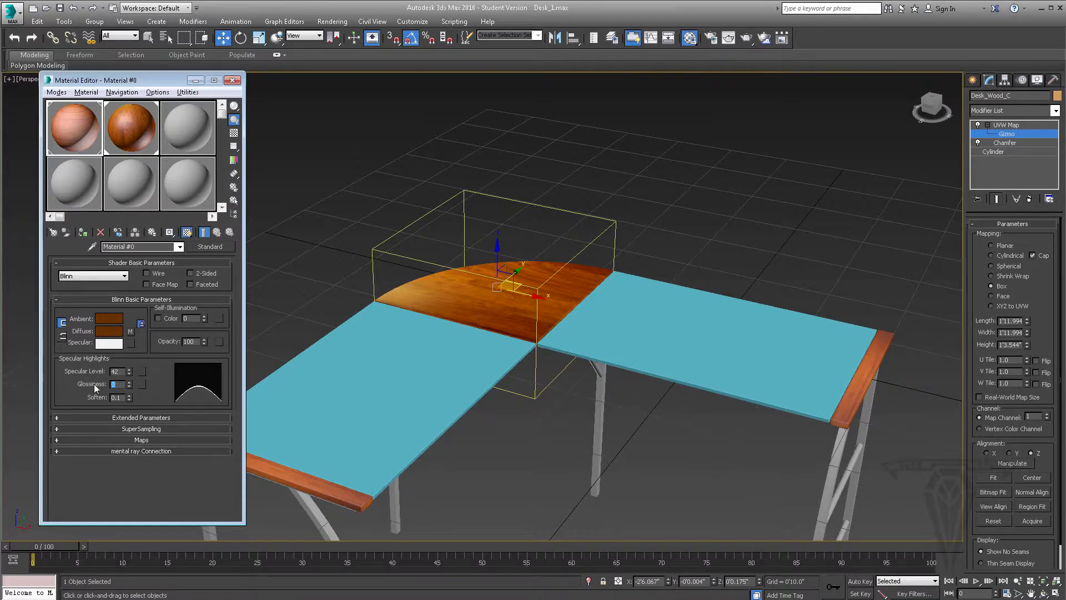
{"action": "key", "text": "Return"}
{"action": "middle_click_drag", "start_coordinate": [479, 395], "coordinate": [614, 385], "text": "alt"}
{"action": "scroll", "coordinate": [611, 386], "scroll_direction": "up", "scroll_amount": 4}
{"action": "scroll", "coordinate": [612, 385], "scroll_direction": "down", "scroll_amount": 2}
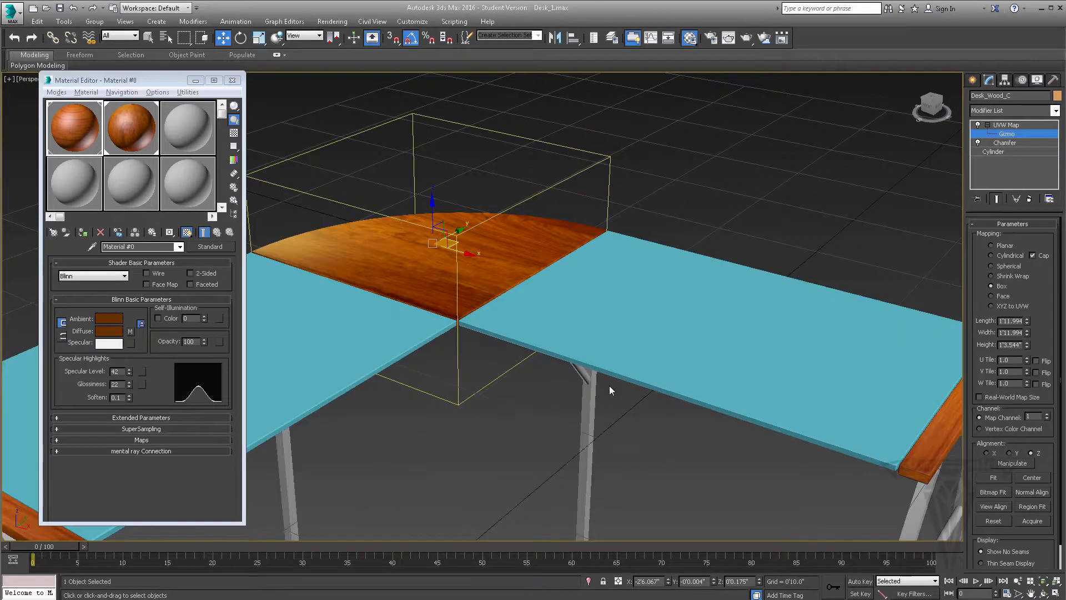
Look over the Extended Parameters of the end strips' material, including transparency, wire and reflection dimming, and collapse them again
{"action": "left_click", "coordinate": [140, 418]}
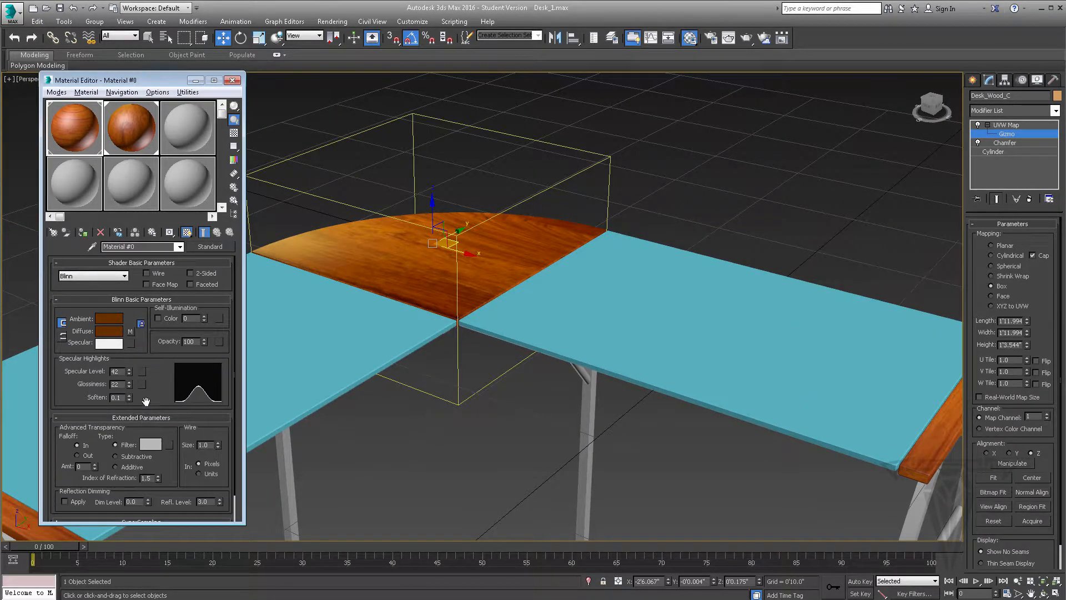
{"action": "scroll", "coordinate": [156, 392], "scroll_direction": "down", "scroll_amount": 2}
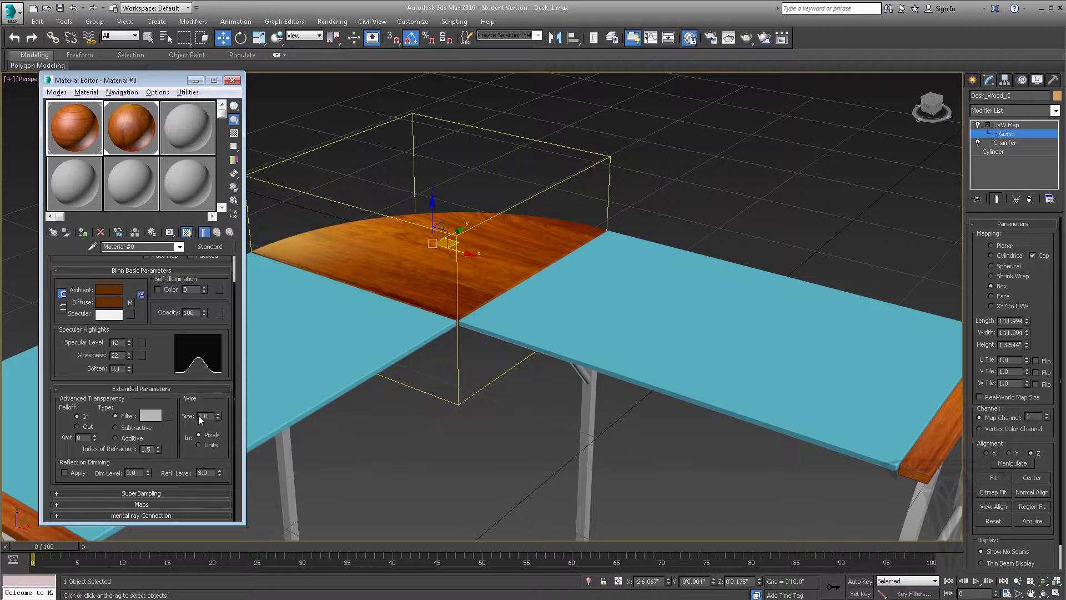
{"action": "scroll", "coordinate": [207, 300], "scroll_direction": "up", "scroll_amount": 2}
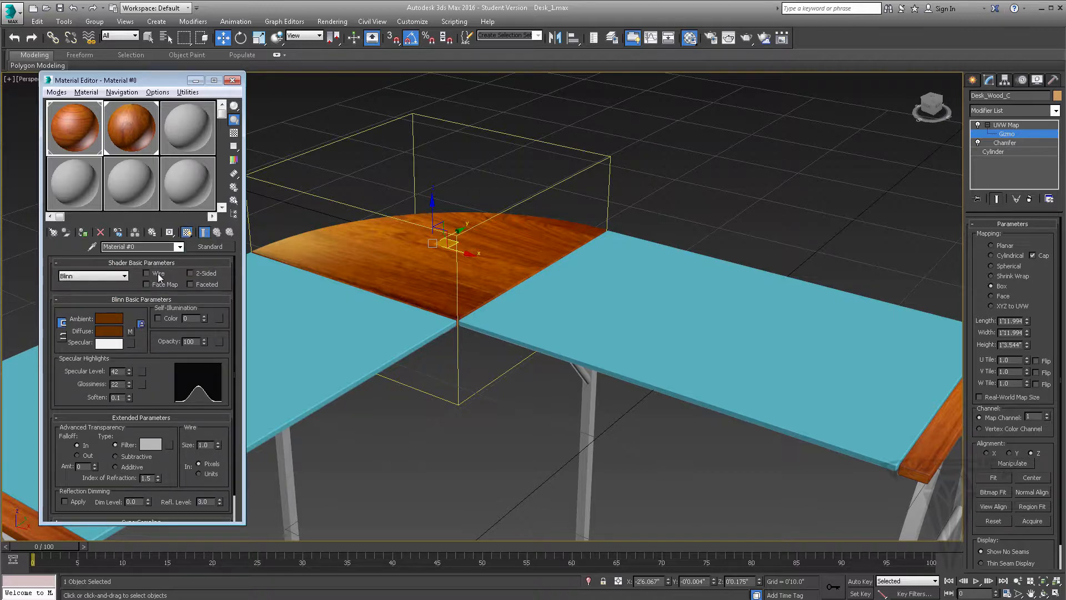
{"action": "scroll", "coordinate": [159, 278], "scroll_direction": "down", "scroll_amount": 2}
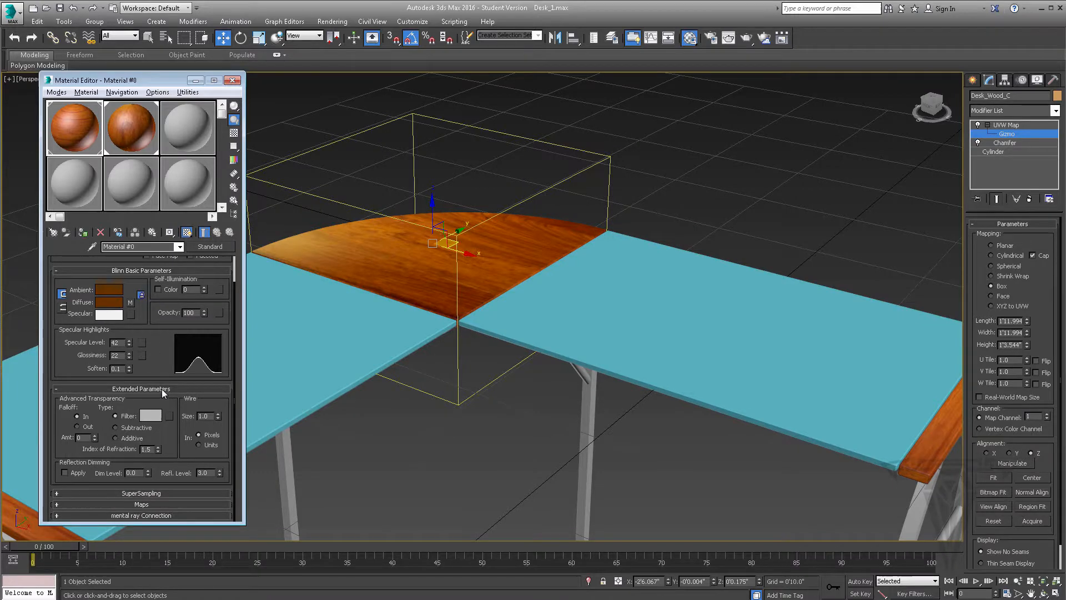
{"action": "left_click", "coordinate": [162, 390]}
Try turning off the global supersampling settings for the end strips' material, view the local sampler types, and restore Use Global Settings
{"action": "left_click", "coordinate": [143, 429]}
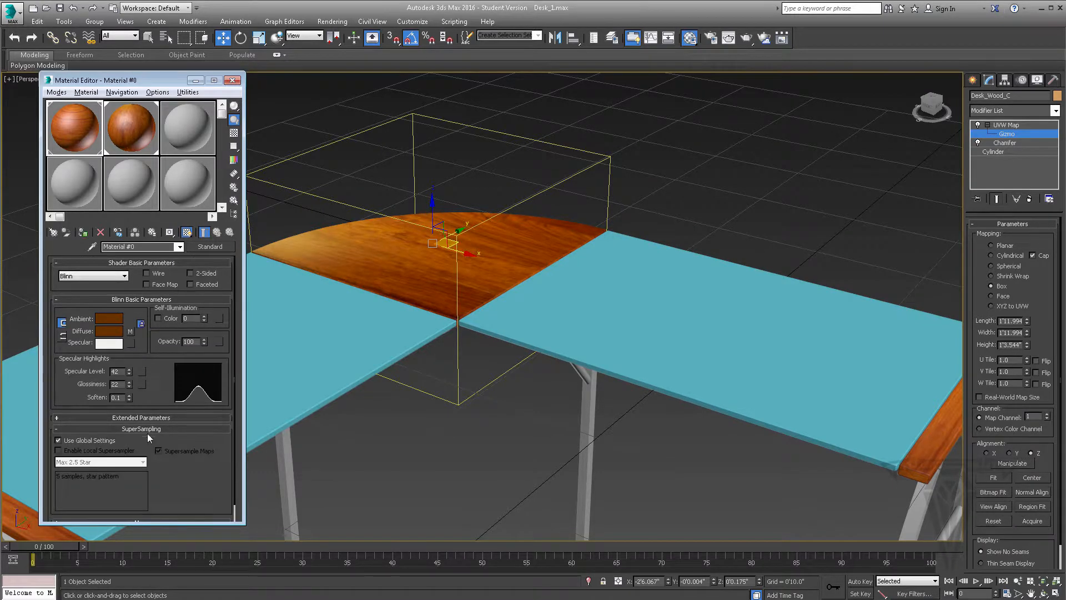
{"action": "scroll", "coordinate": [143, 439], "scroll_direction": "down", "scroll_amount": 1}
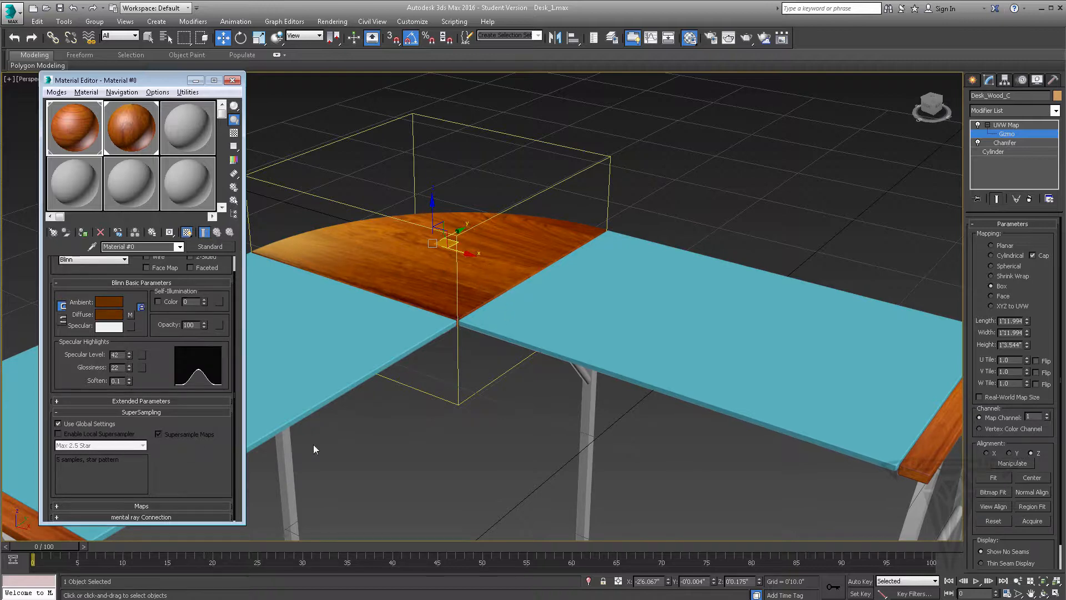
{"action": "left_click", "coordinate": [57, 433]}
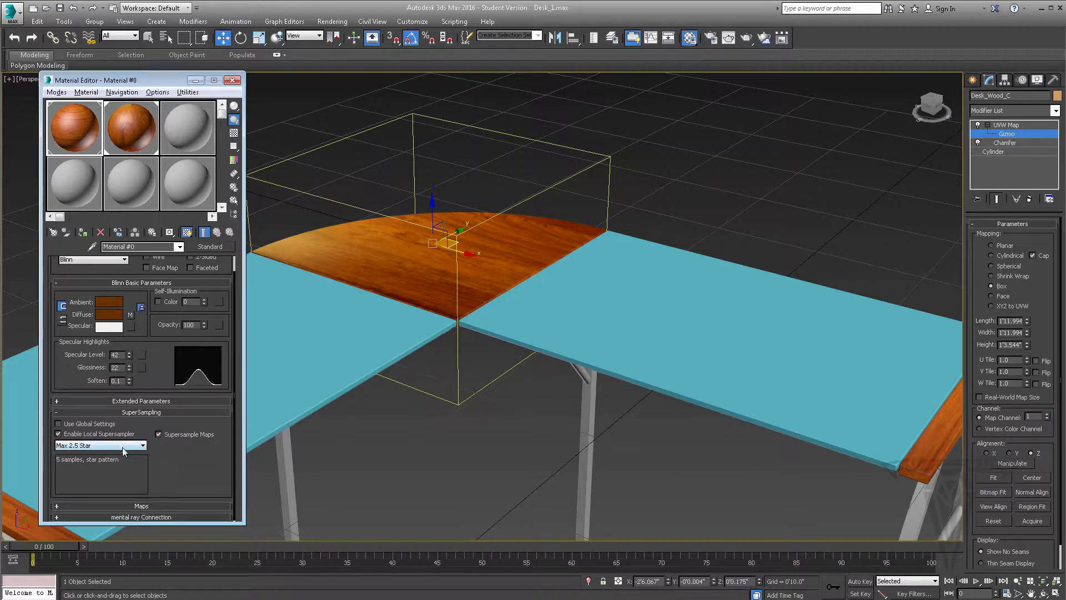
{"action": "left_click", "coordinate": [59, 434]}
{"action": "left_click", "coordinate": [98, 445]}
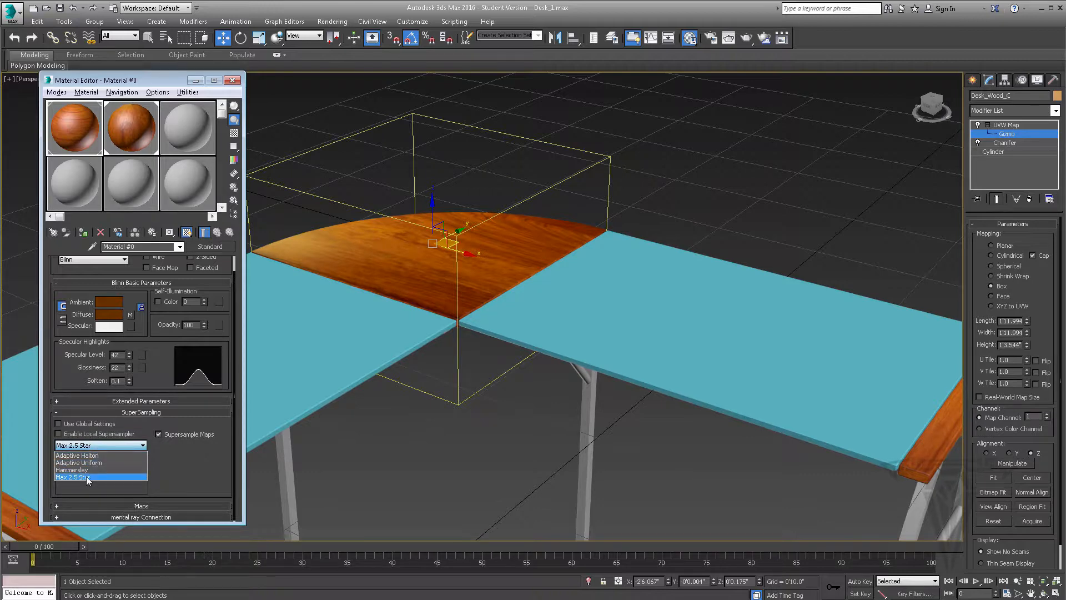
{"action": "left_click", "coordinate": [74, 425]}
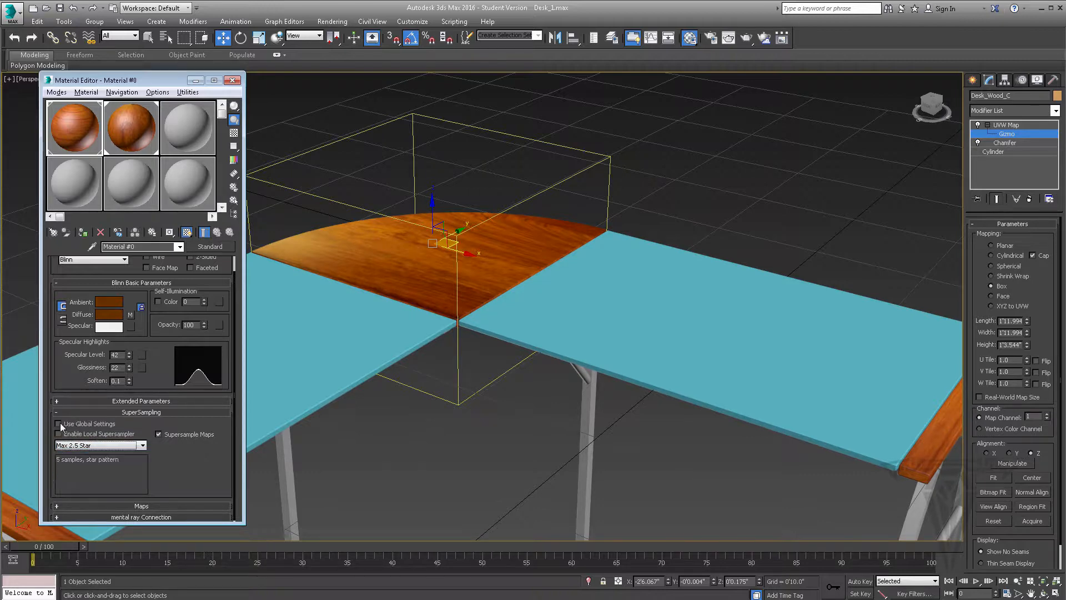
{"action": "left_click", "coordinate": [58, 423]}
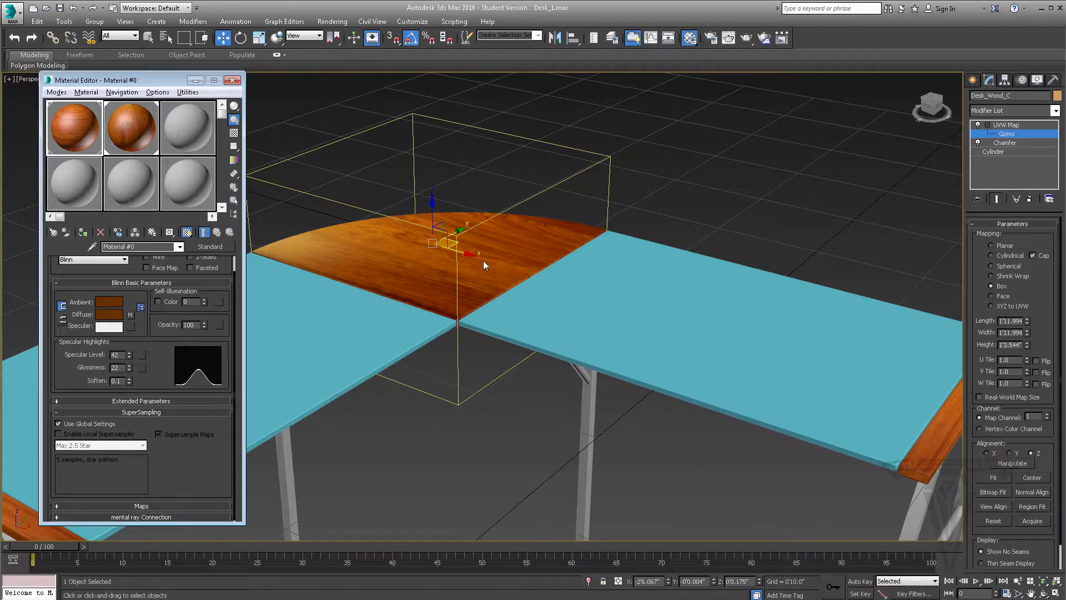
{"action": "left_click", "coordinate": [153, 413]}
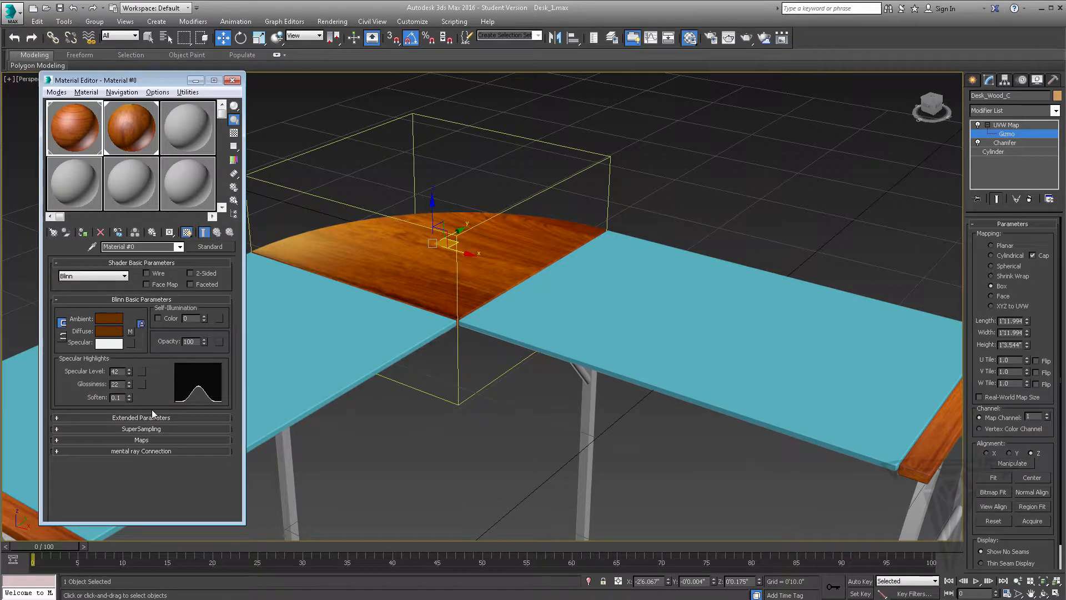
Show the map slots of the end strips' material and test its Diffuse Color amount at 34 and 0 before restoring 100
{"action": "left_click", "coordinate": [144, 437]}
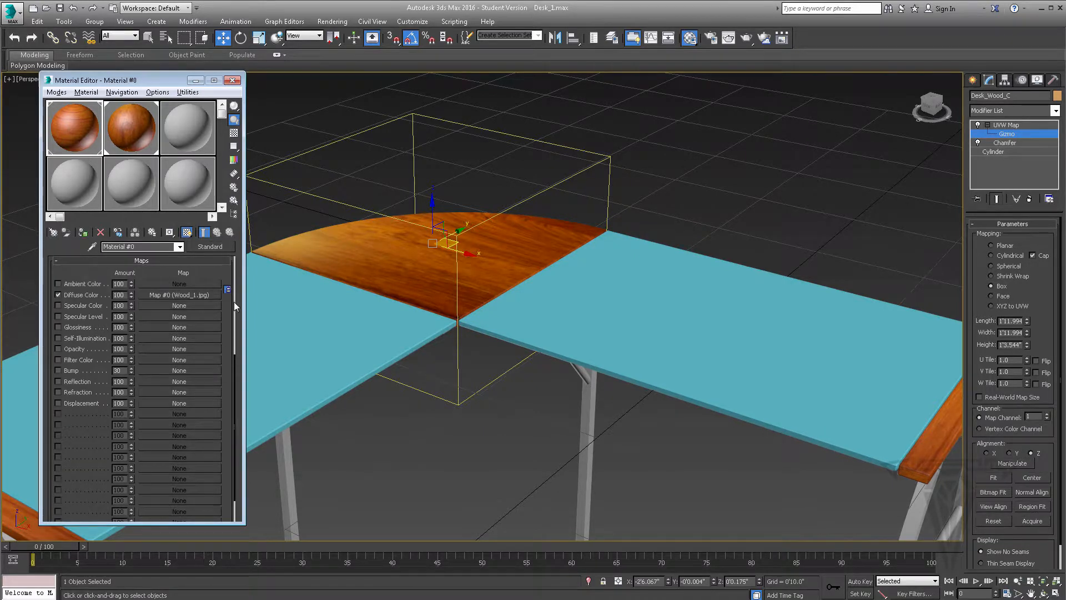
{"action": "scroll", "coordinate": [234, 303], "scroll_direction": "up", "scroll_amount": 3}
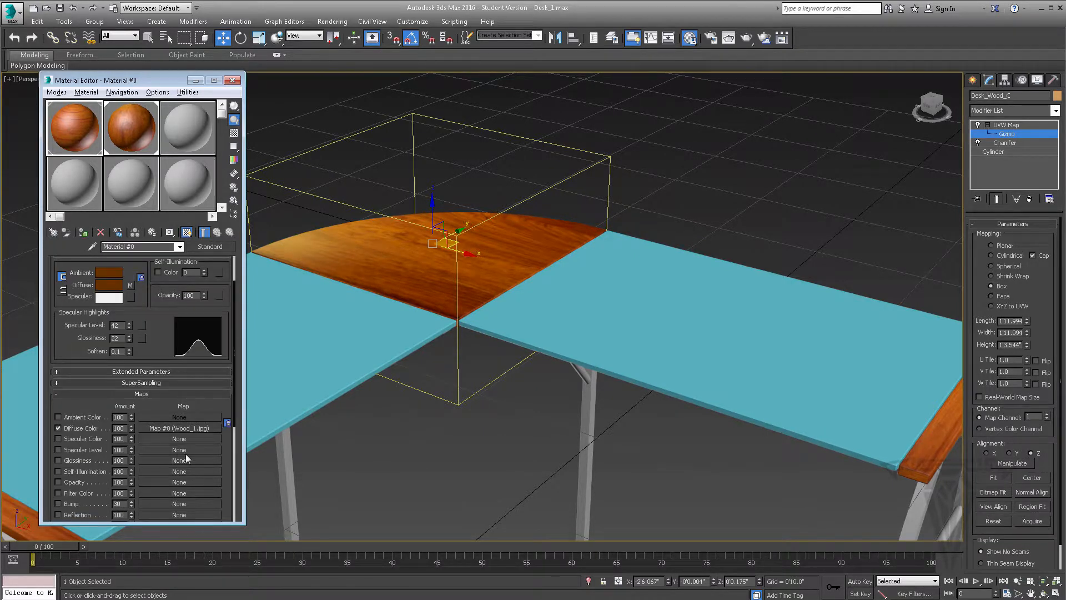
{"action": "left_click_drag", "start_coordinate": [222, 448], "coordinate": [176, 346]}
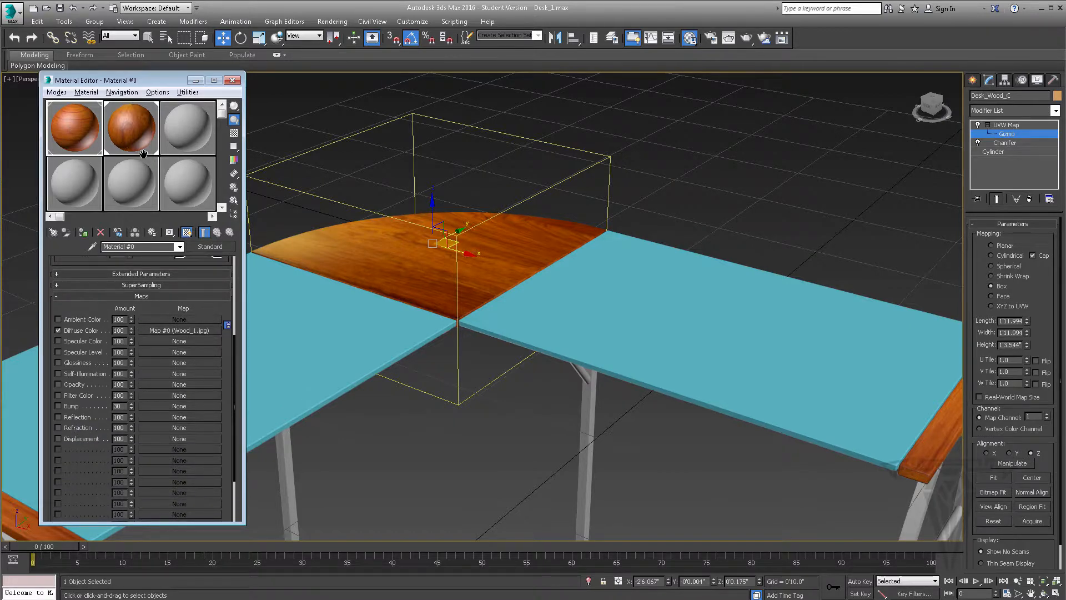
{"action": "left_click_drag", "start_coordinate": [216, 317], "coordinate": [217, 350]}
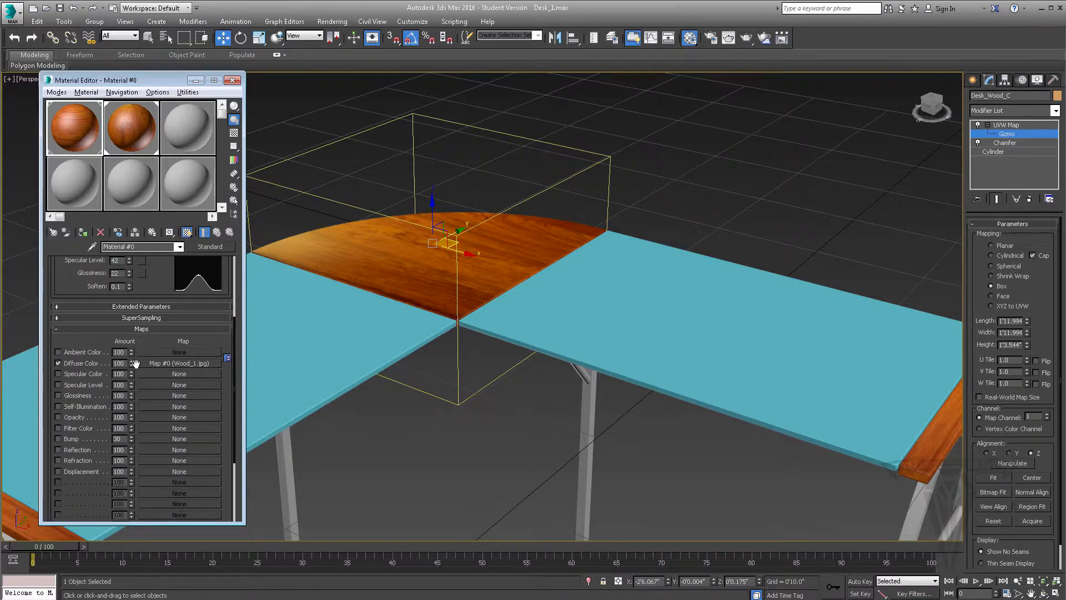
{"action": "left_click_drag", "start_coordinate": [131, 363], "coordinate": [133, 380]}
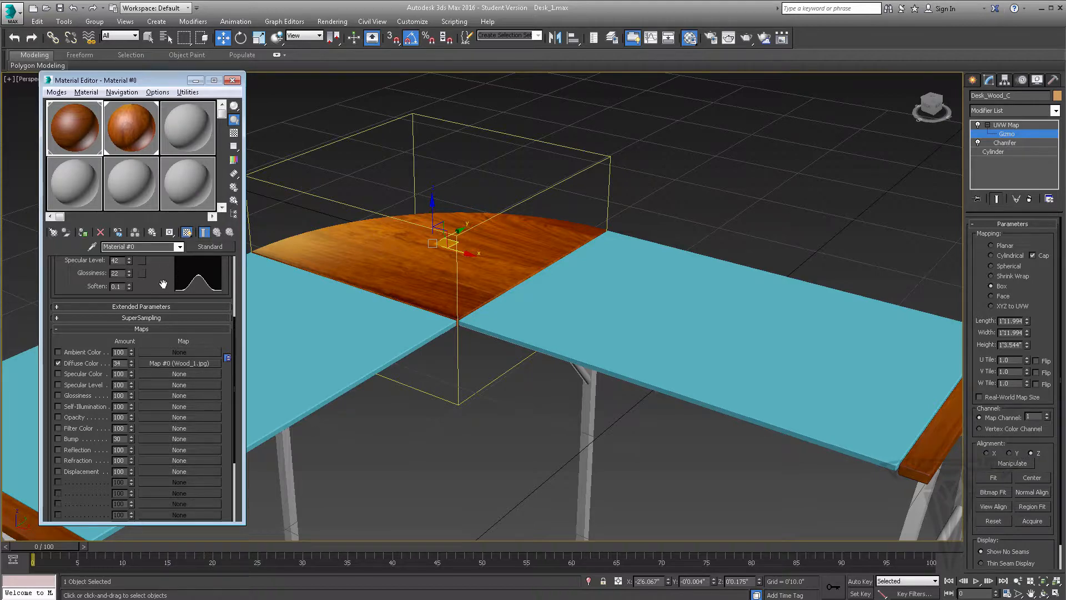
{"action": "left_click_drag", "start_coordinate": [167, 282], "coordinate": [154, 425]}
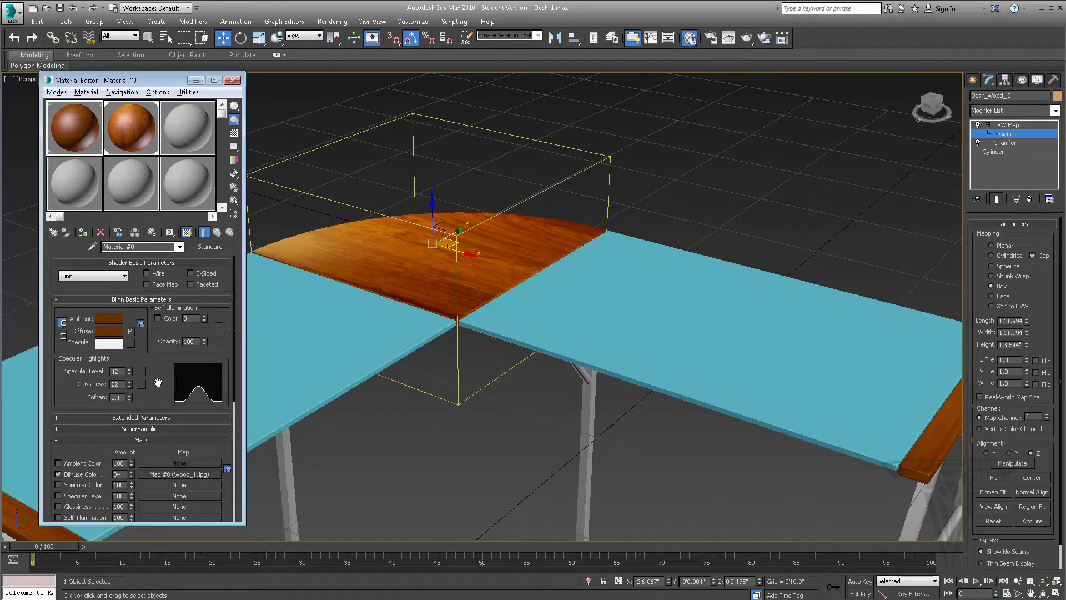
{"action": "scroll", "coordinate": [156, 389], "scroll_direction": "down", "scroll_amount": 3}
{"action": "left_click_drag", "start_coordinate": [132, 383], "coordinate": [138, 422]}
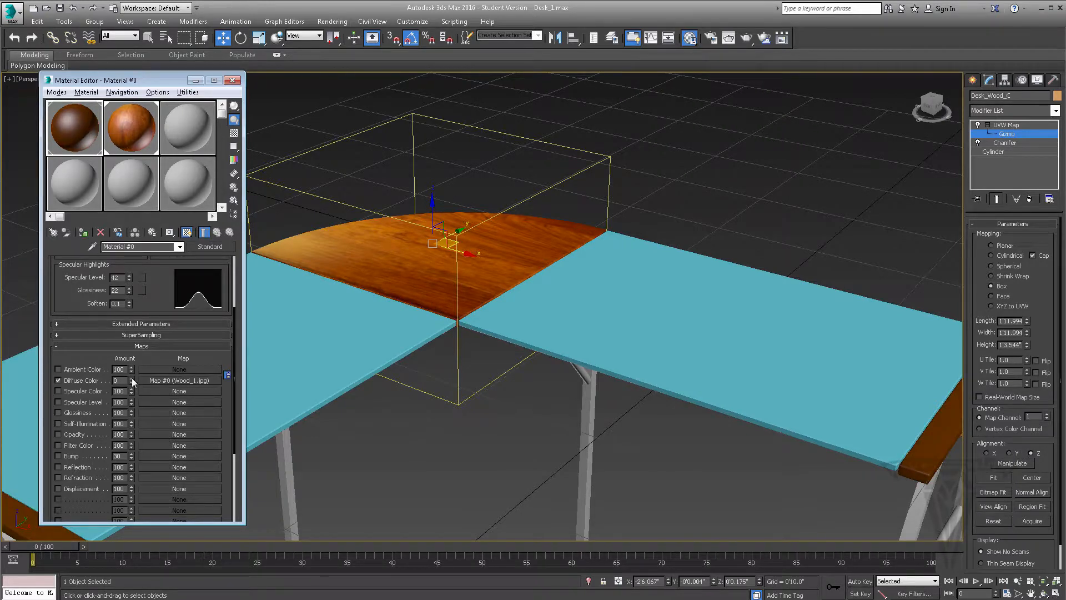
{"action": "scroll", "coordinate": [132, 375], "scroll_direction": "down", "scroll_amount": 1}
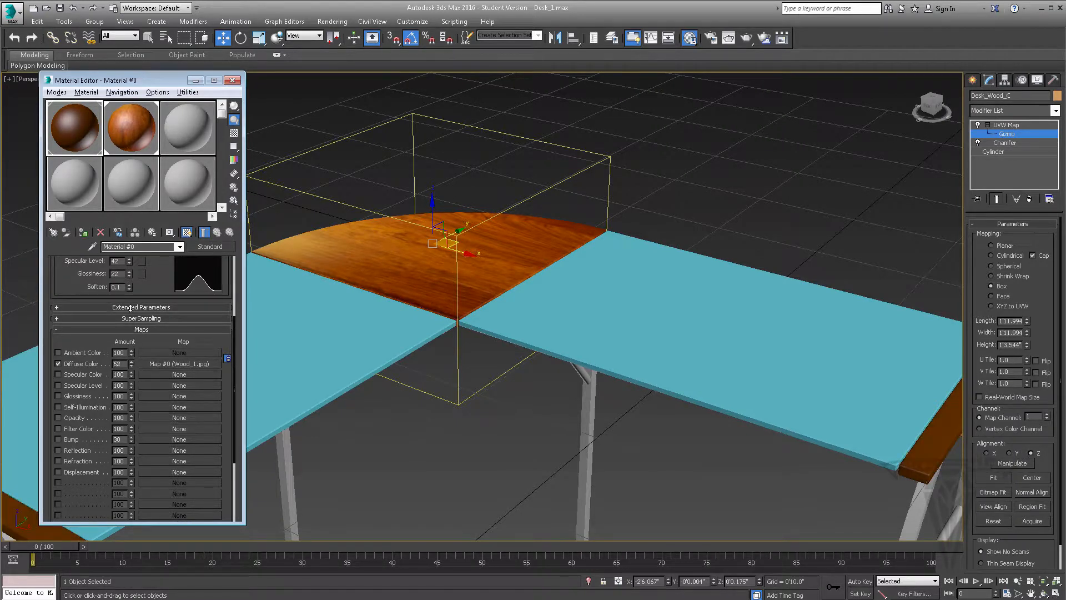
{"action": "left_click_drag", "start_coordinate": [130, 308], "coordinate": [121, 262]}
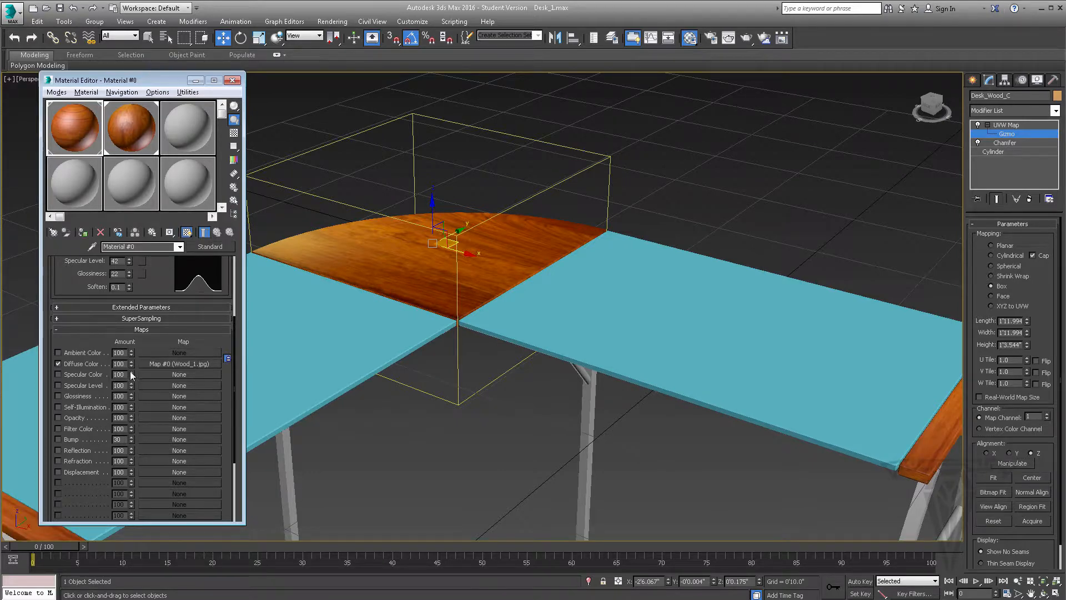
Try a Diffuse Color map amount of 56 on the end strips' material and bring it back to 100
{"action": "left_click_drag", "start_coordinate": [131, 365], "coordinate": [132, 382]}
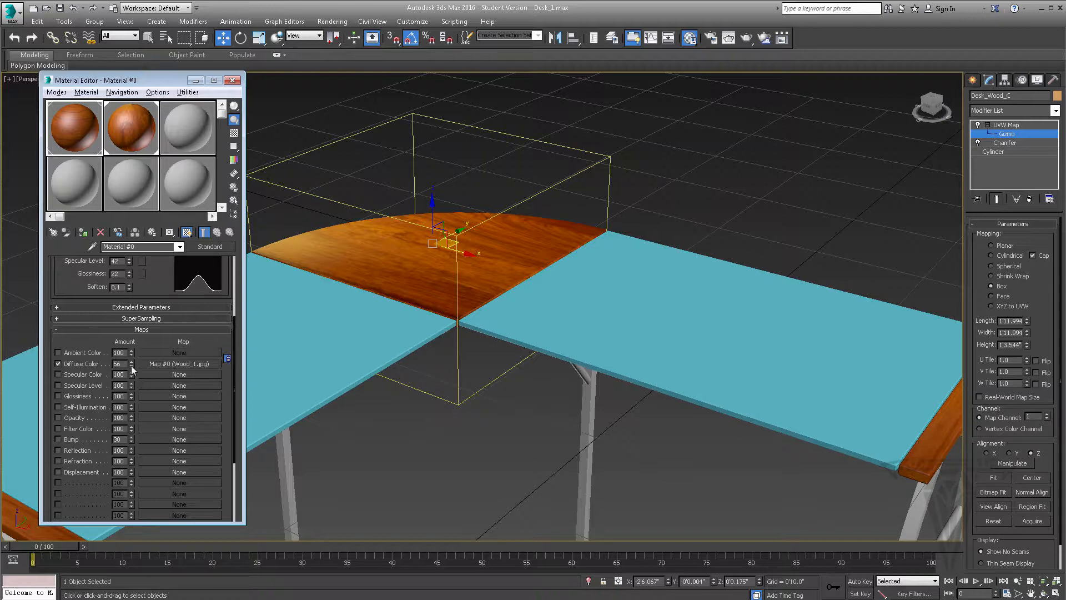
{"action": "left_click_drag", "start_coordinate": [132, 365], "coordinate": [133, 349]}
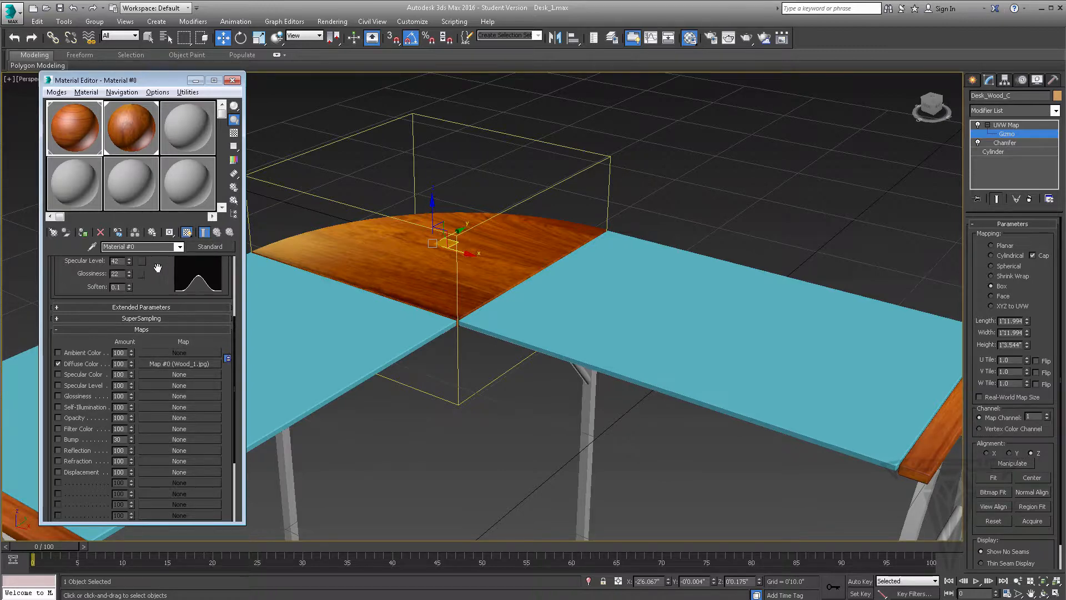
{"action": "scroll", "coordinate": [158, 268], "scroll_direction": "up", "scroll_amount": 4}
{"action": "scroll", "coordinate": [165, 375], "scroll_direction": "down", "scroll_amount": 5}
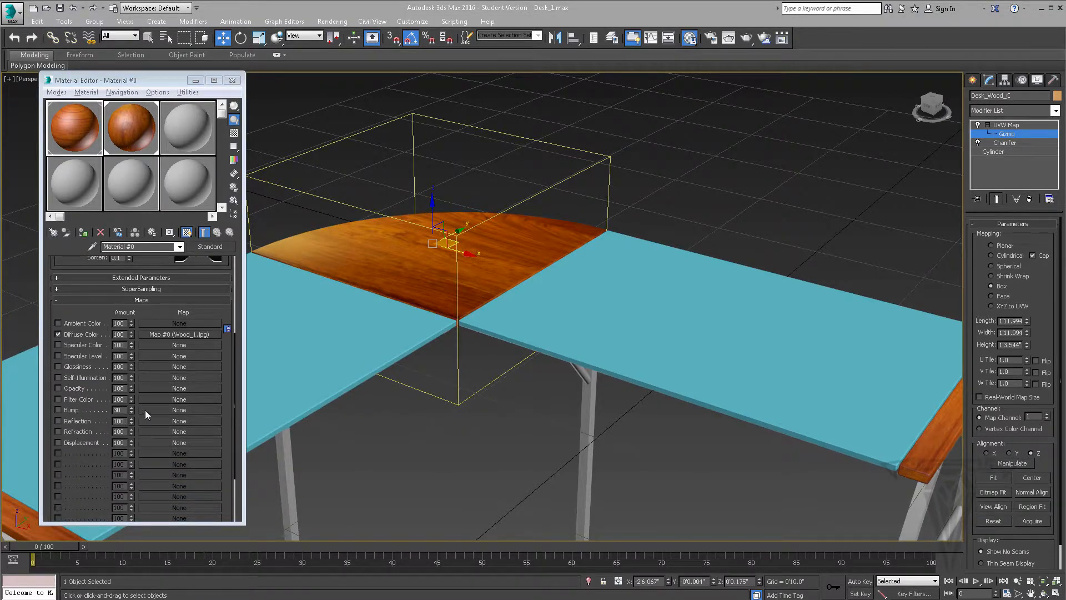
Minimise 3ds Max and the browser to reach the tex folder, and pick out the Wood_1.jpg texture there
{"action": "left_click", "coordinate": [1040, 9]}
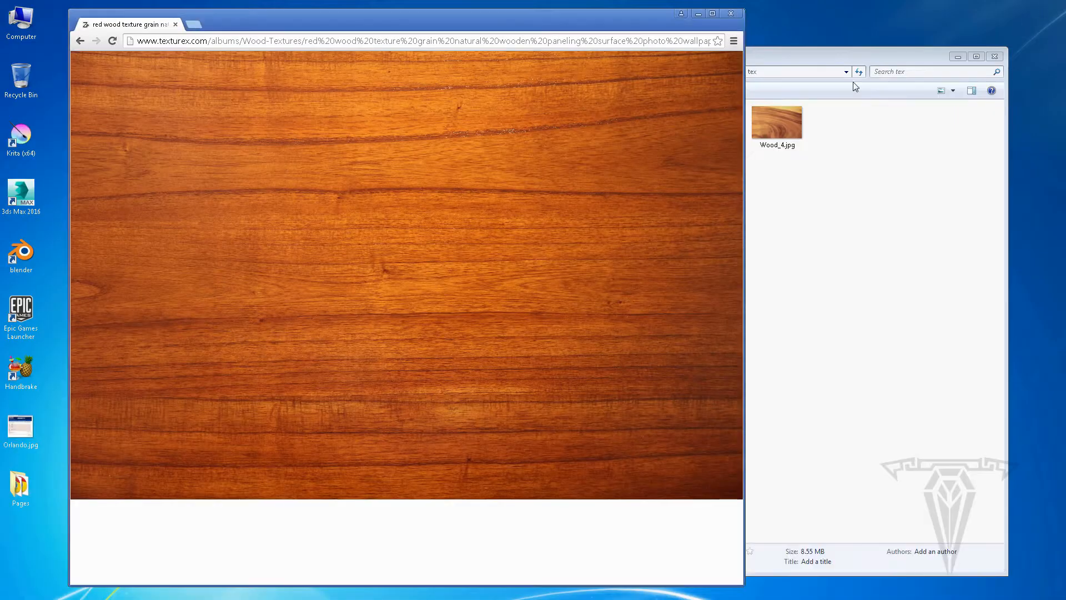
{"action": "left_click", "coordinate": [698, 13]}
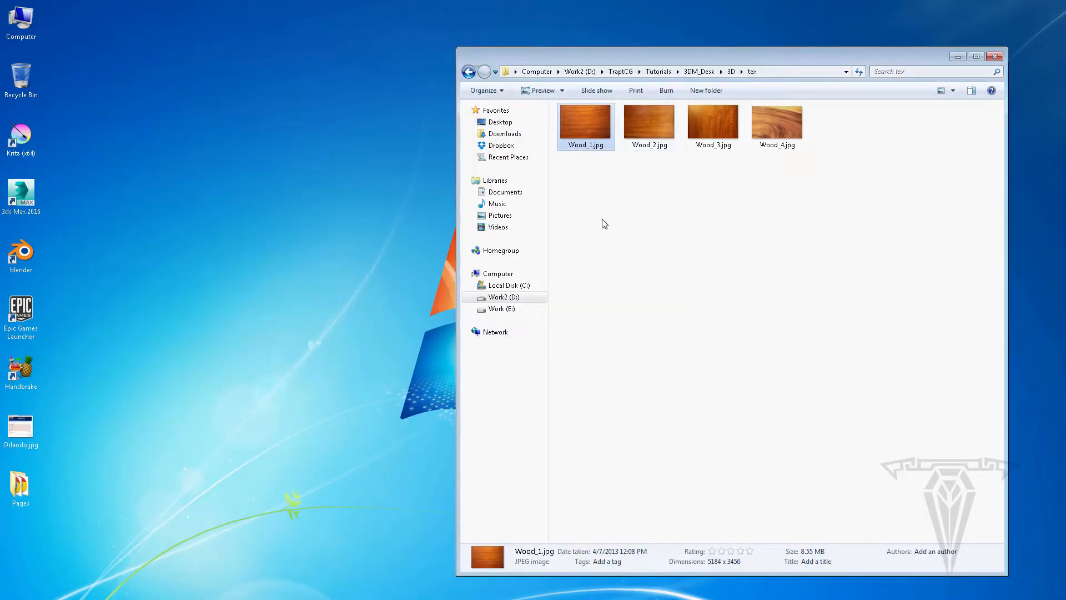
{"action": "left_click", "coordinate": [601, 219]}
{"action": "left_click", "coordinate": [585, 125]}
{"action": "right_click", "coordinate": [585, 125]}
{"action": "left_click", "coordinate": [450, 295]}
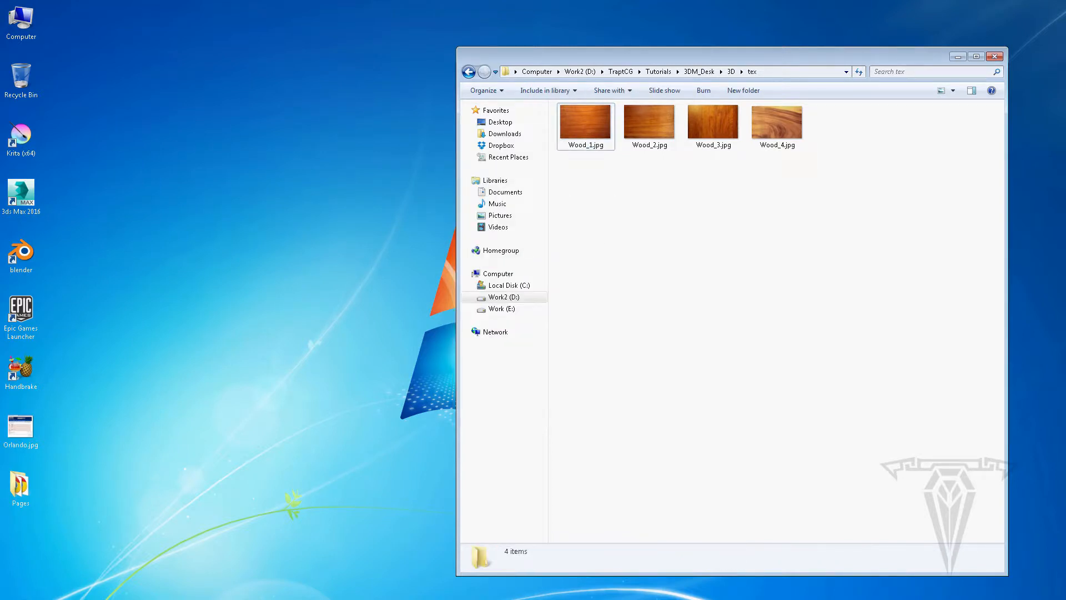
Start Adobe Photoshop CC 2015 and open Wood_1.jpg from the tex folder in it
{"action": "key", "text": "super"}
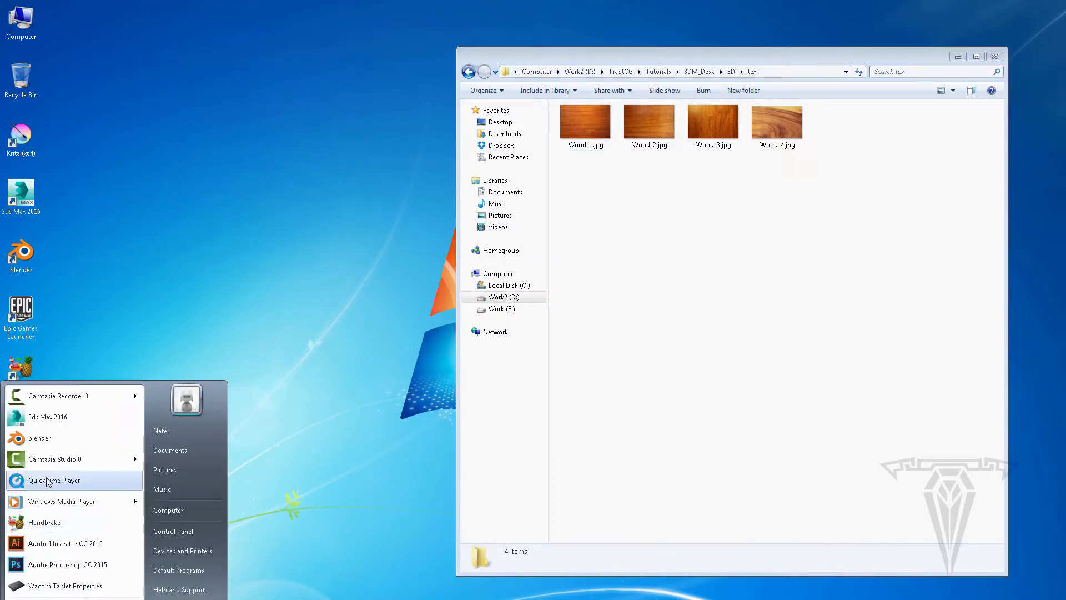
{"action": "left_click", "coordinate": [66, 566]}
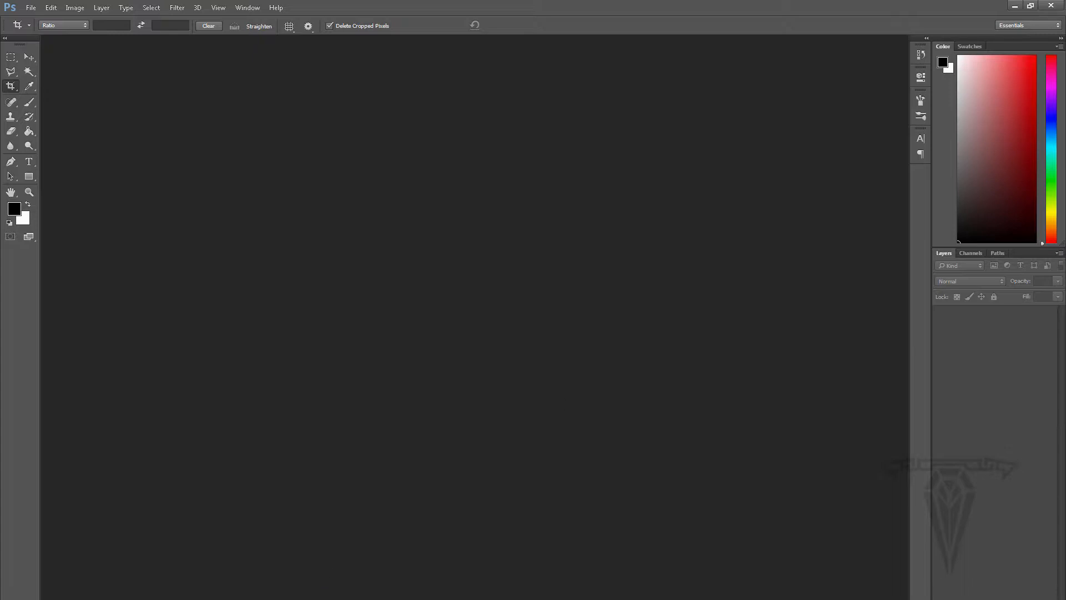
{"action": "key", "text": "alt+Tab"}
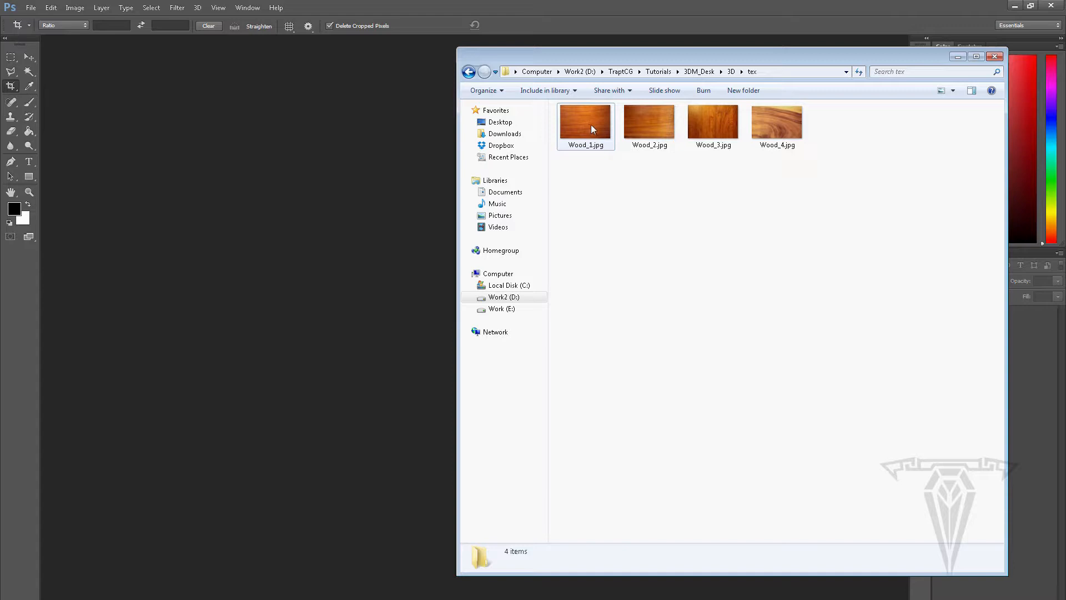
{"action": "left_click_drag", "start_coordinate": [591, 125], "coordinate": [298, 238]}
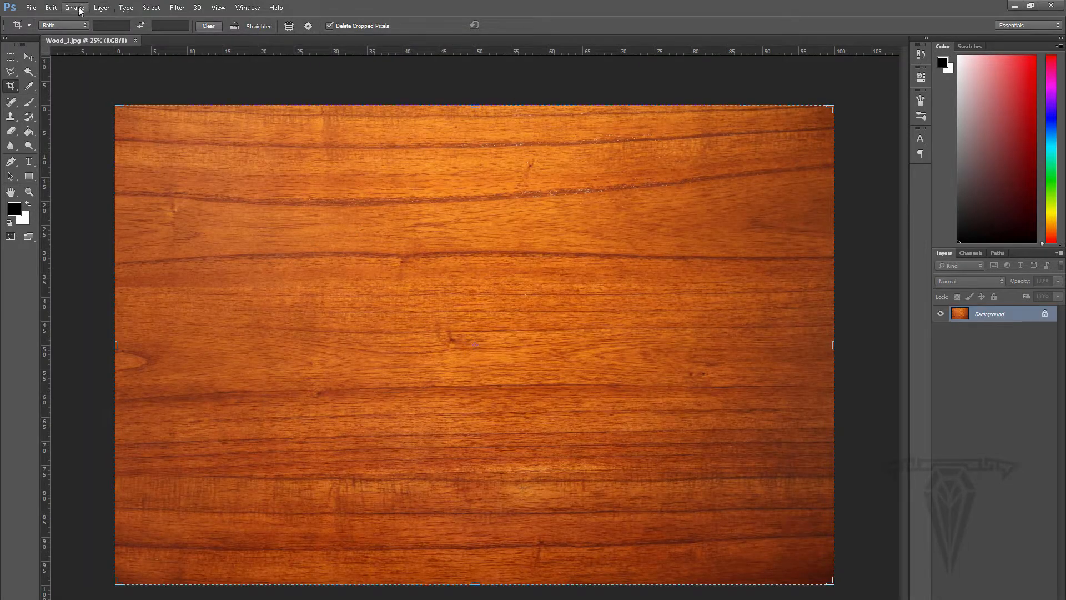
Convert the Wood_1.jpg image to grayscale with the Black & White adjustment at its Default preset
{"action": "left_click", "coordinate": [76, 8]}
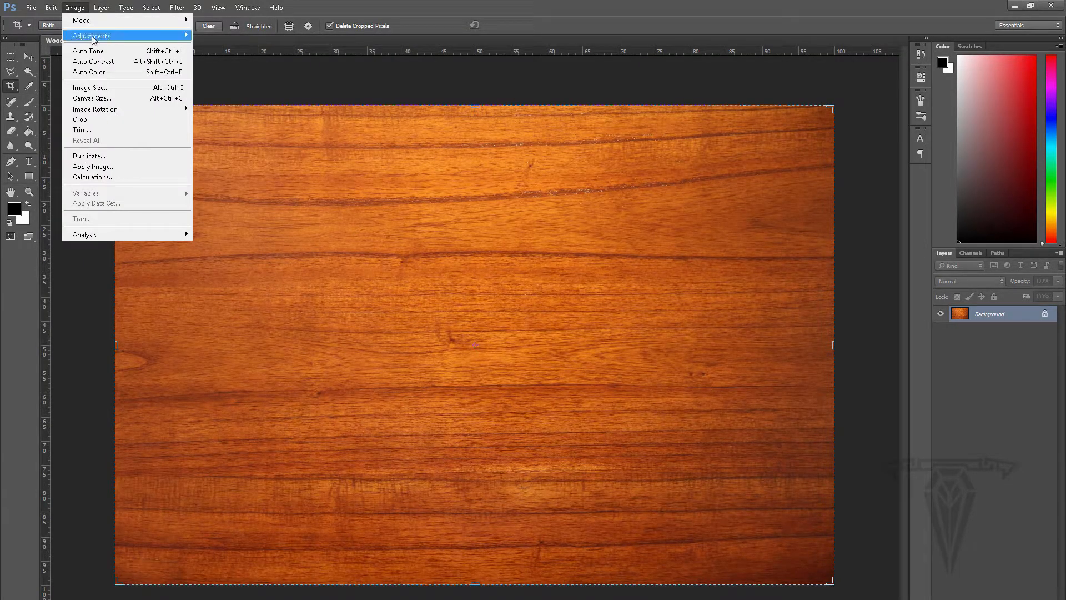
{"action": "mouse_move", "coordinate": [94, 36]}
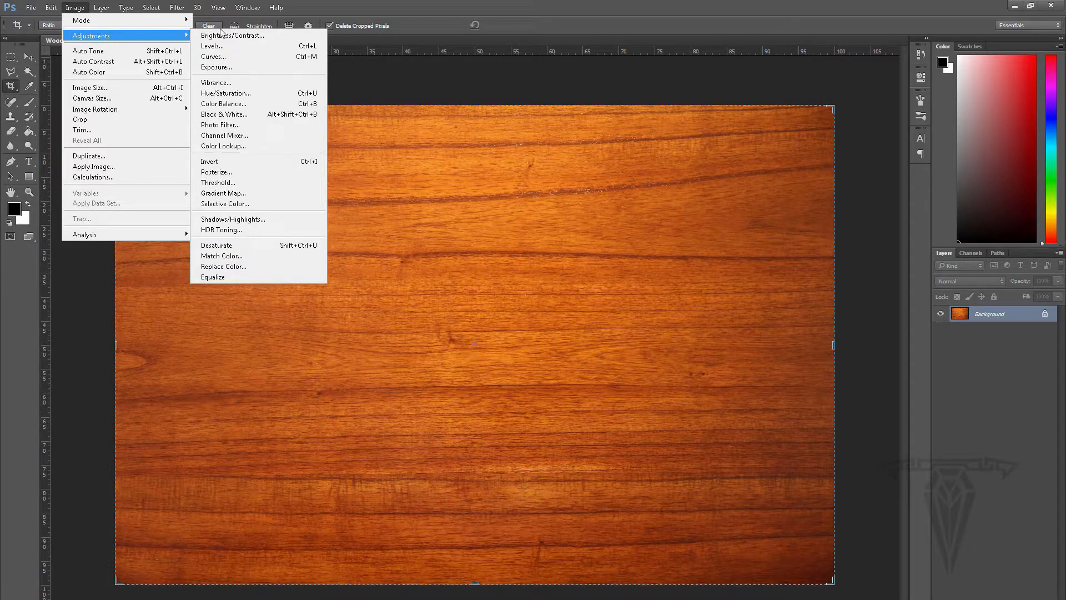
{"action": "left_click", "coordinate": [235, 114]}
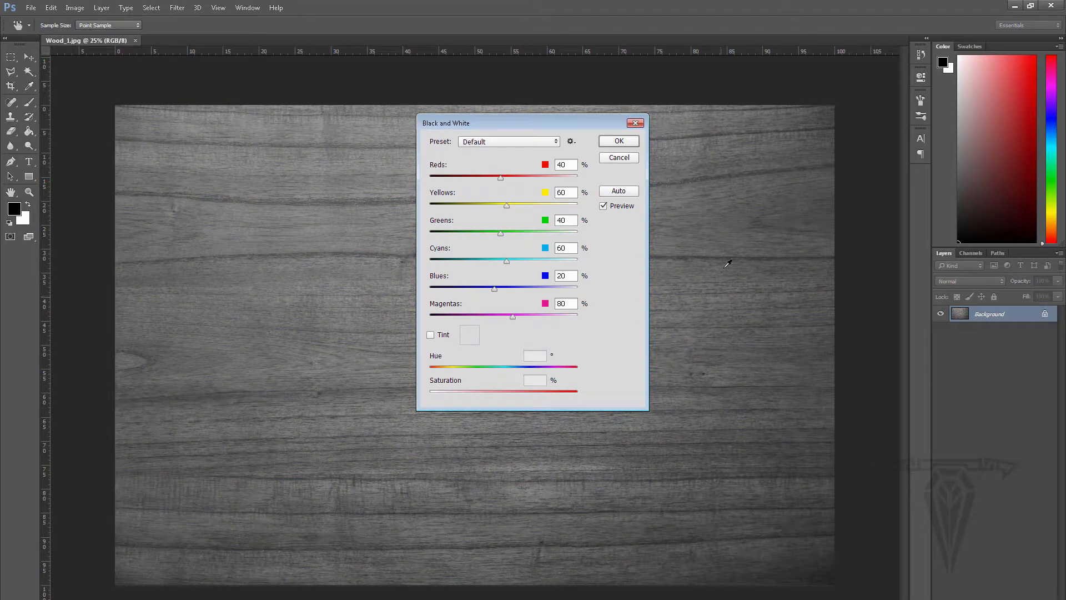
{"action": "left_click", "coordinate": [623, 142]}
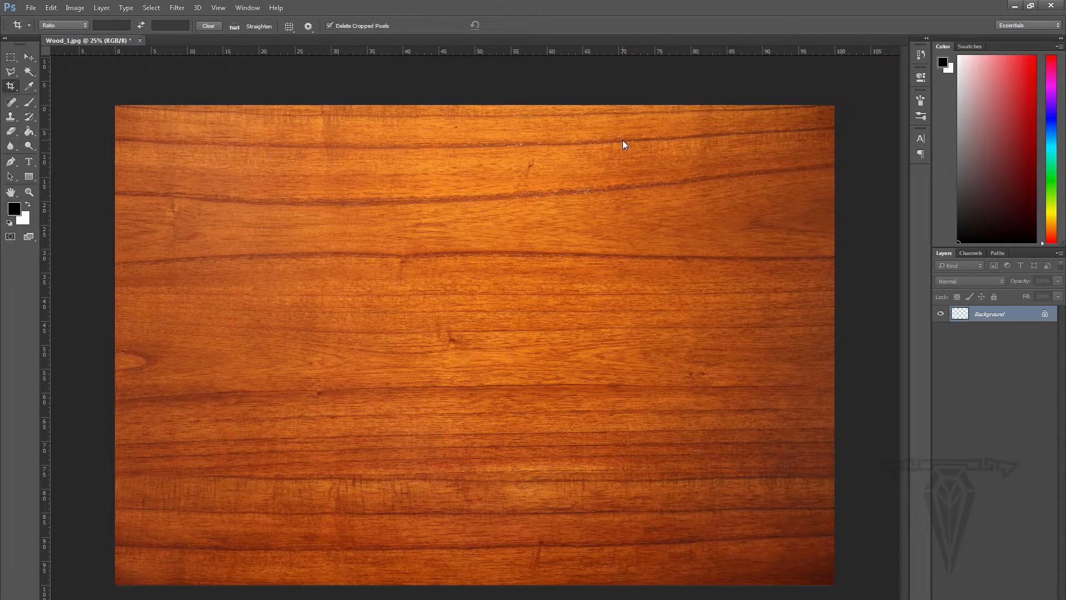
{"action": "key", "text": "v"}
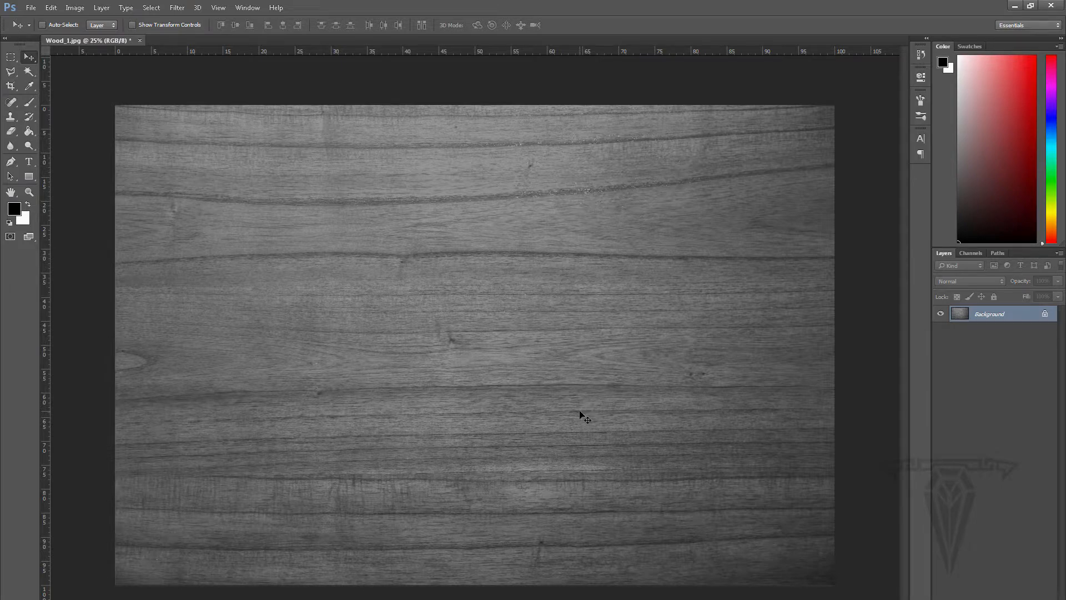
Increase the grayscale wood's contrast with Levels, setting the input black point to about 14 and the white point to about 196
{"action": "key", "text": "ctrl+l"}
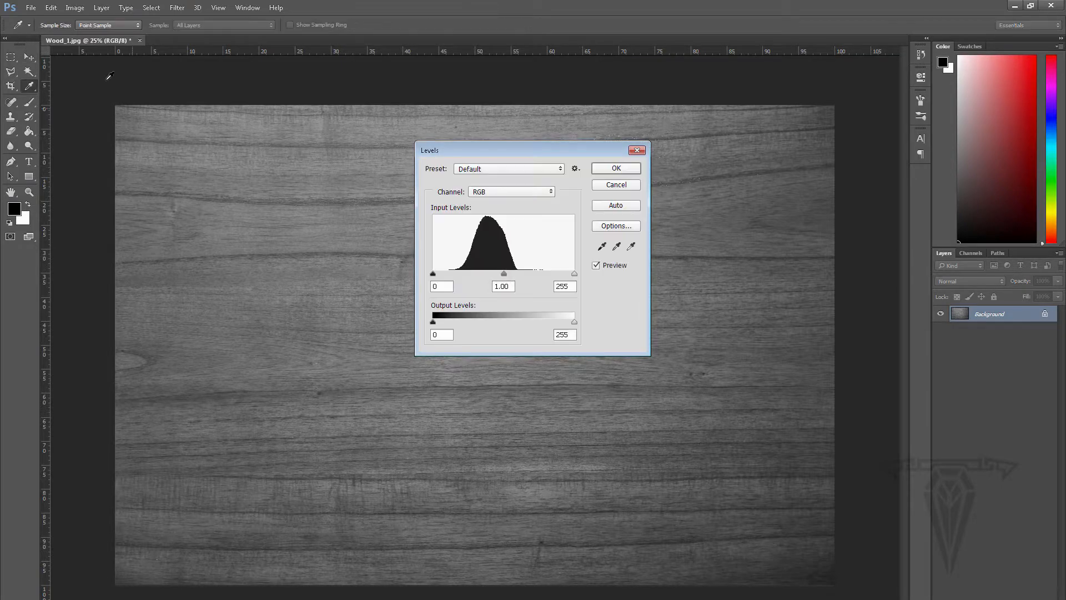
{"action": "left_click", "coordinate": [75, 7]}
{"action": "left_click_drag", "start_coordinate": [434, 277], "coordinate": [441, 275]}
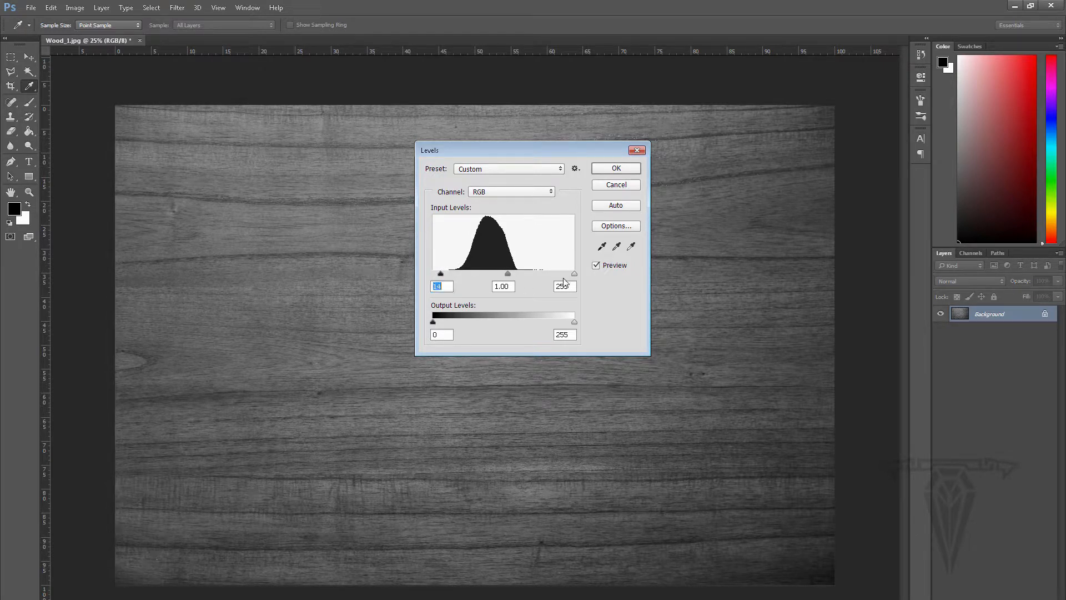
{"action": "left_click_drag", "start_coordinate": [574, 278], "coordinate": [549, 276]}
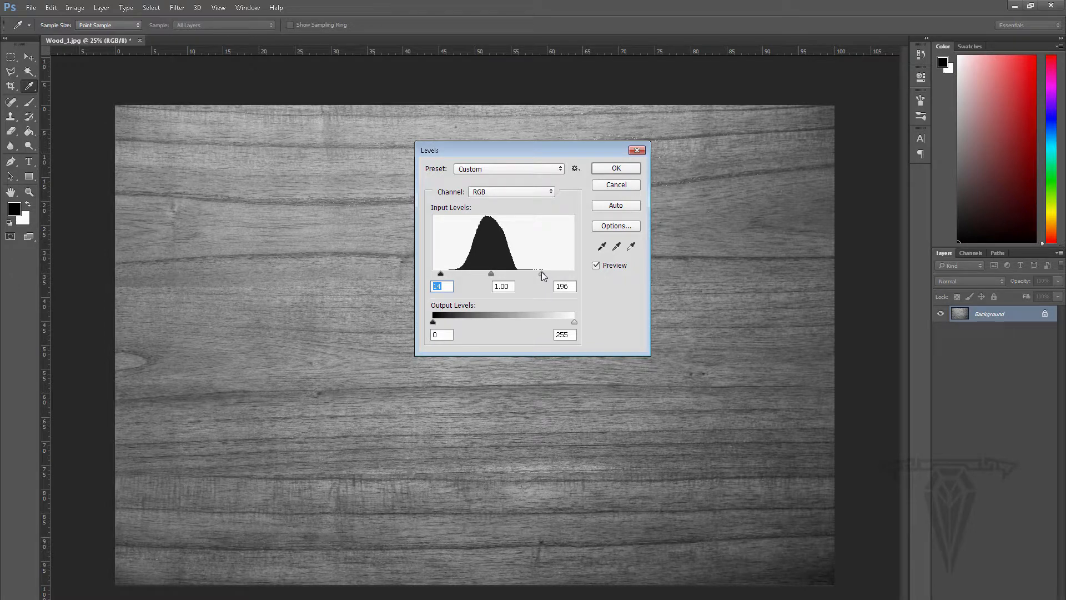
{"action": "left_click_drag", "start_coordinate": [541, 272], "coordinate": [541, 273]}
{"action": "left_click_drag", "start_coordinate": [443, 275], "coordinate": [443, 275]}
{"action": "left_click", "coordinate": [616, 168]}
{"action": "key", "text": "v"}
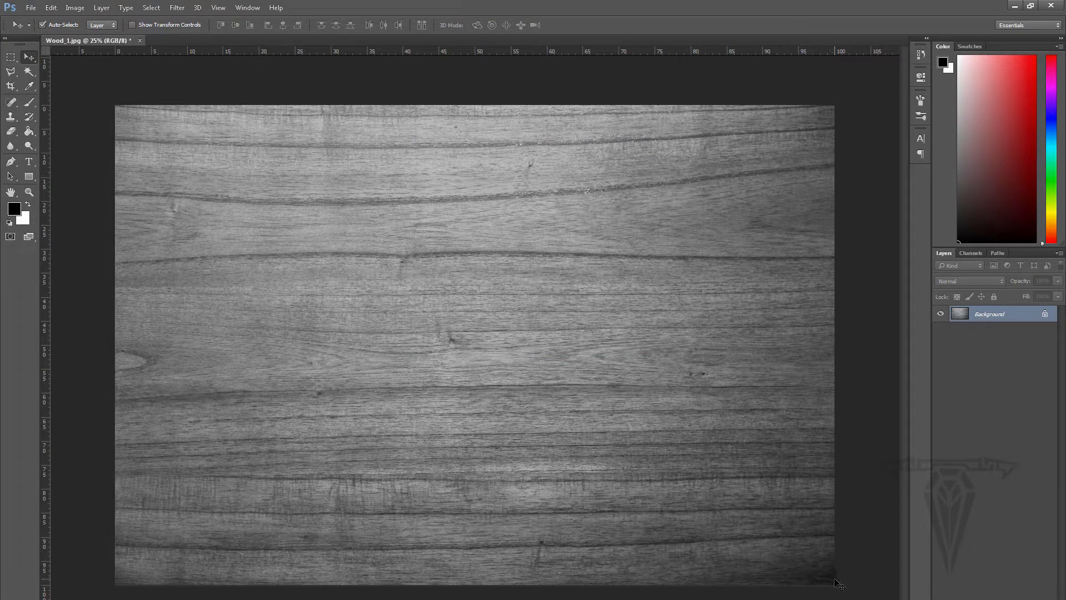
Lighten the dark lower-right corner of the wood image with the Dodge tool at brush size 500 and 50% exposure
{"action": "left_click", "coordinate": [9, 120]}
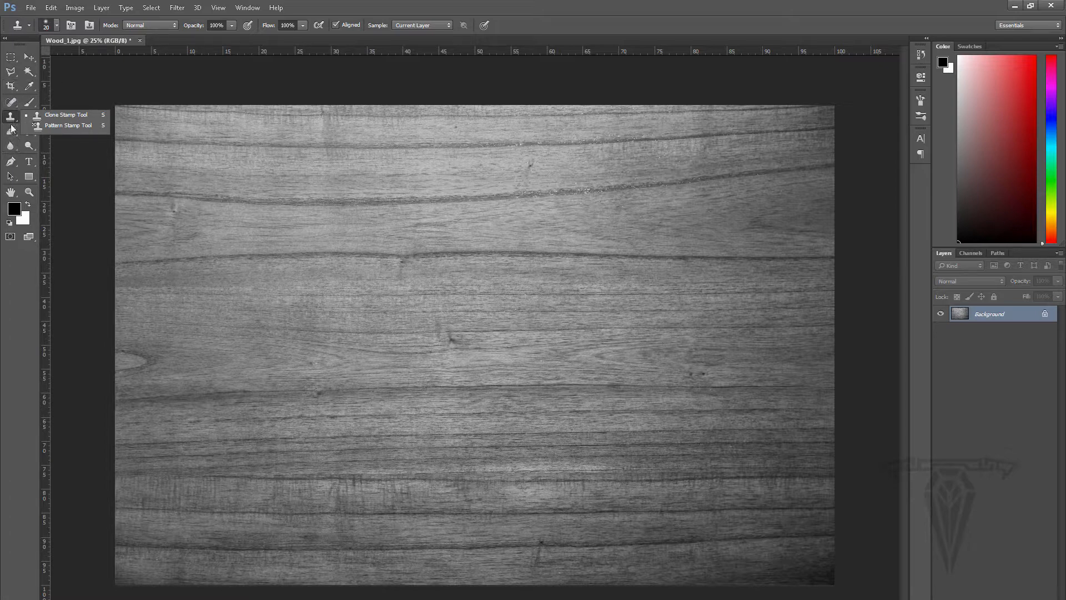
{"action": "left_click", "coordinate": [10, 146]}
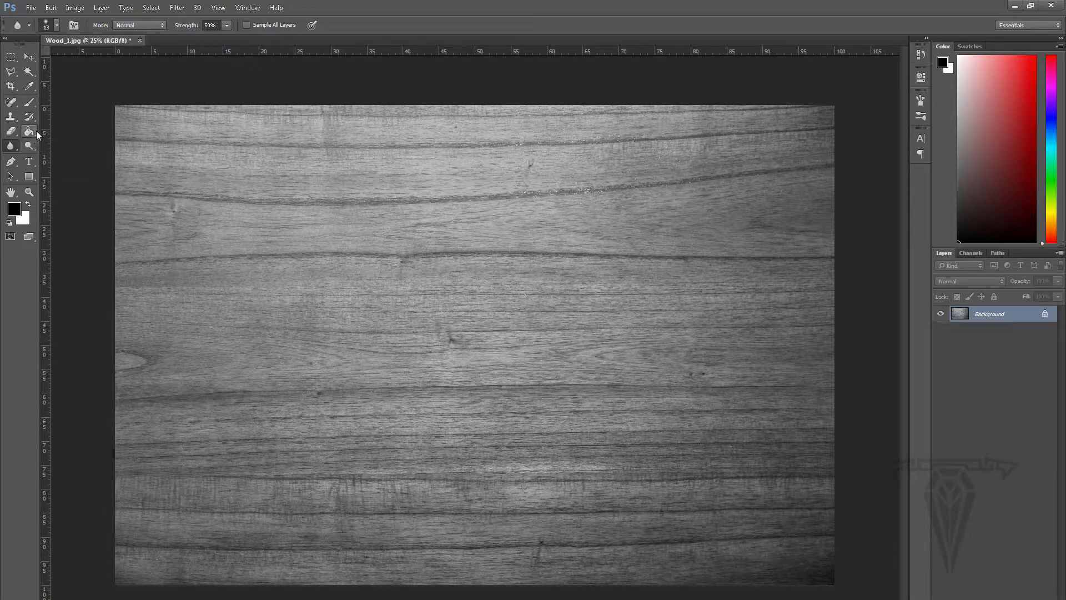
{"action": "left_click", "coordinate": [29, 146]}
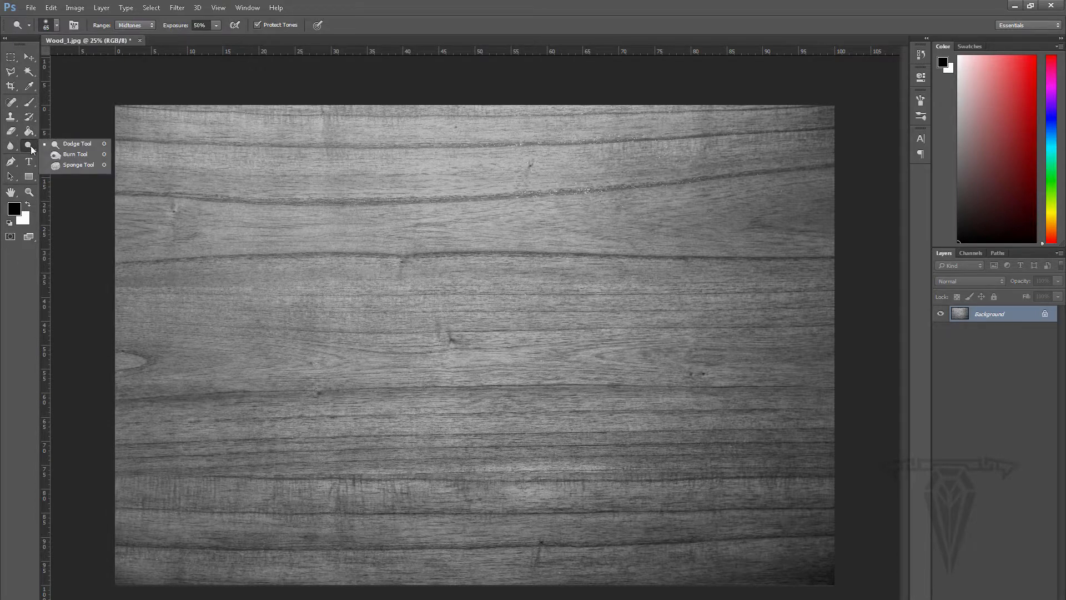
{"action": "left_click", "coordinate": [84, 147]}
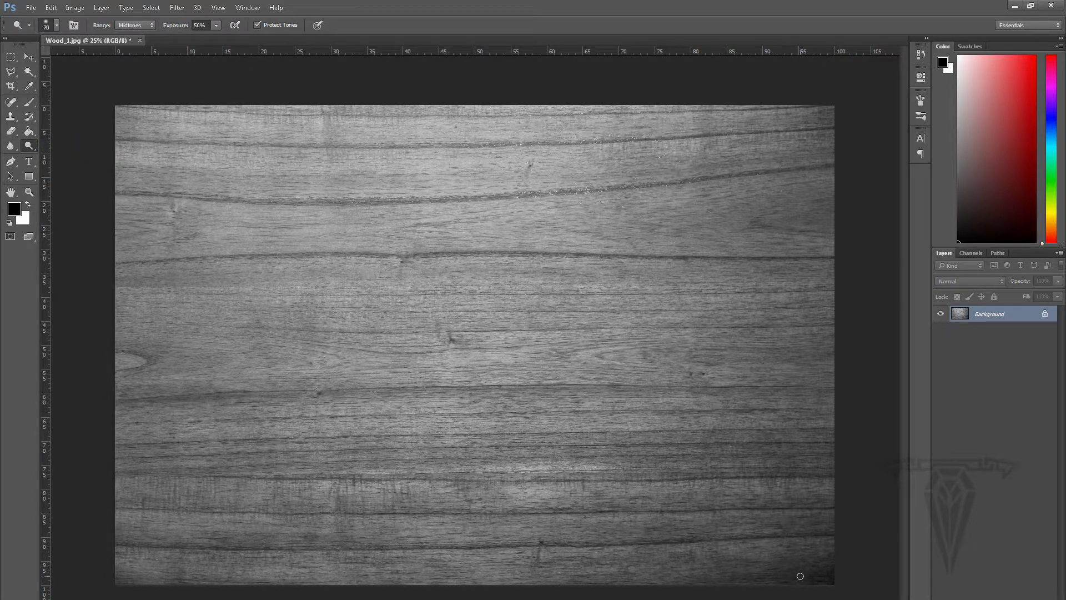
{"action": "key", "text": "bracketright"}
{"action": "key", "text": "bracketright"}
{"action": "key", "text": "bracketright"}
{"action": "key", "text": "bracketright"}
{"action": "key", "text": "bracketright"}
{"action": "mouse_move", "coordinate": [852, 579]}
{"action": "left_mouse_down"}
{"action": "mouse_move", "coordinate": [733, 578]}
{"action": "mouse_move", "coordinate": [857, 583]}
{"action": "mouse_move", "coordinate": [825, 595]}
{"action": "left_mouse_up"}
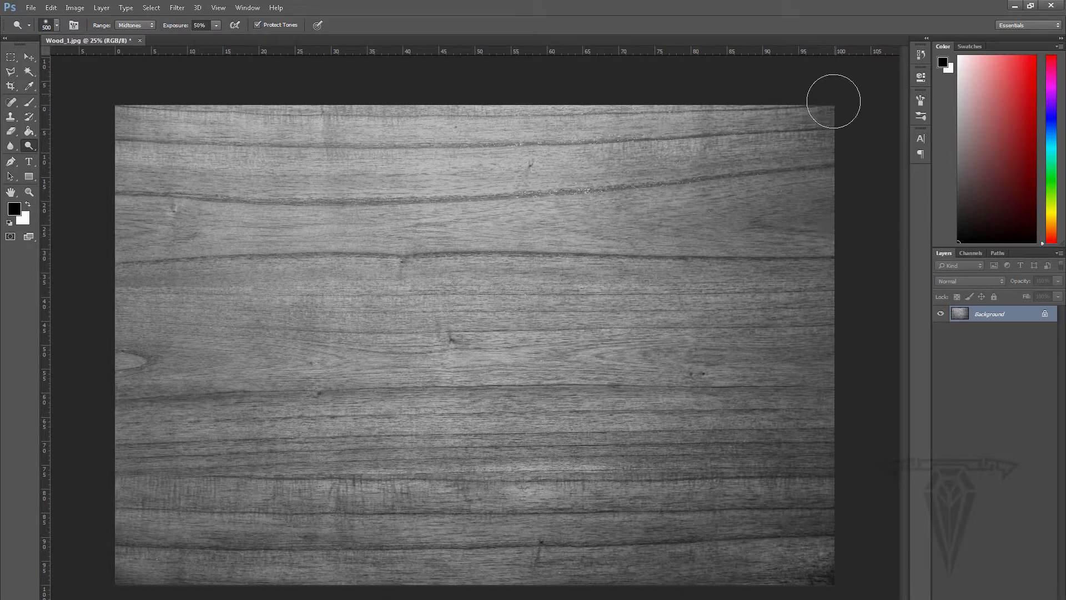
Dodge the upper corners, the lower edge and the left side of the wood image to even out its brightness
{"action": "mouse_move", "coordinate": [815, 160]}
{"action": "left_mouse_down"}
{"action": "mouse_move", "coordinate": [776, 135]}
{"action": "mouse_move", "coordinate": [761, 208]}
{"action": "mouse_move", "coordinate": [782, 132]}
{"action": "mouse_move", "coordinate": [585, 102]}
{"action": "mouse_move", "coordinate": [730, 120]}
{"action": "mouse_move", "coordinate": [811, 228]}
{"action": "mouse_move", "coordinate": [728, 183]}
{"action": "mouse_move", "coordinate": [883, 121]}
{"action": "mouse_move", "coordinate": [729, 136]}
{"action": "left_mouse_up"}
{"action": "left_click_drag", "start_coordinate": [118, 110], "coordinate": [177, 127]}
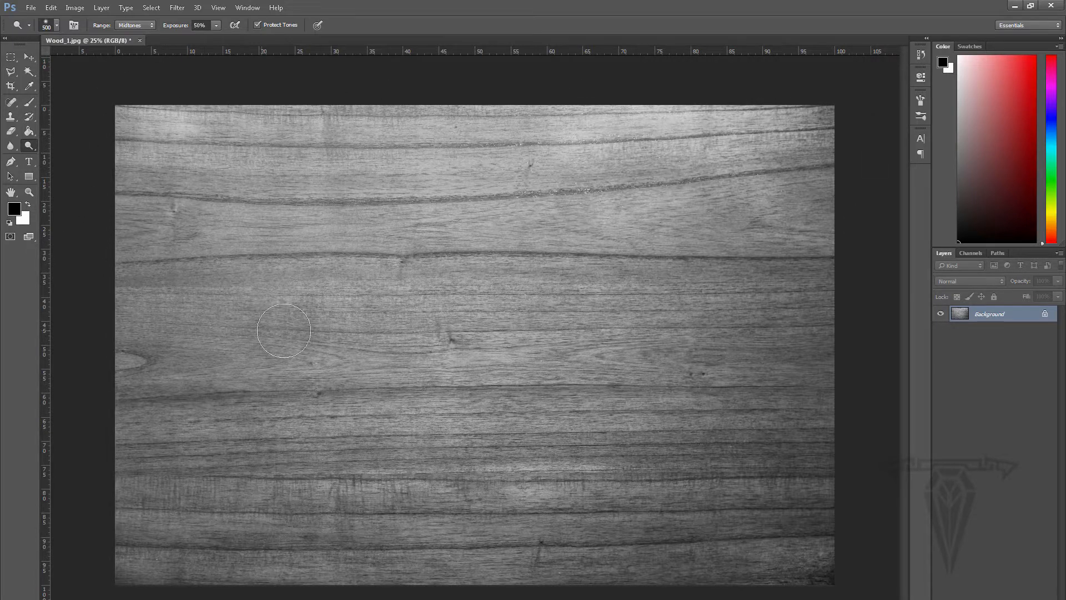
{"action": "left_click_drag", "start_coordinate": [839, 569], "coordinate": [532, 564]}
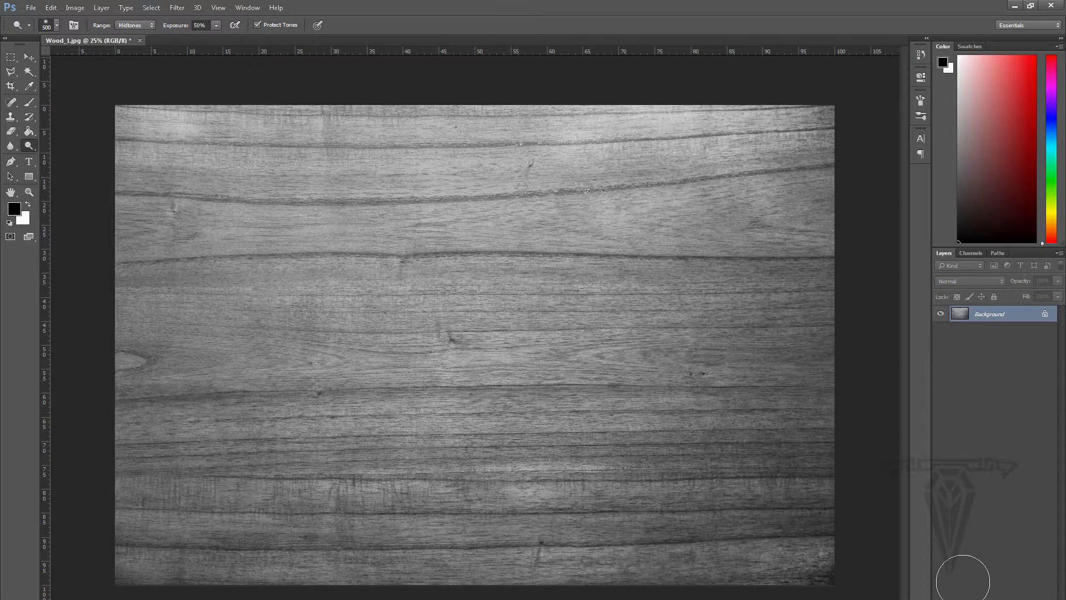
{"action": "mouse_move", "coordinate": [850, 503]}
{"action": "left_mouse_down"}
{"action": "mouse_move", "coordinate": [869, 457]}
{"action": "mouse_move", "coordinate": [643, 493]}
{"action": "mouse_move", "coordinate": [619, 586]}
{"action": "mouse_move", "coordinate": [661, 599]}
{"action": "left_mouse_up"}
{"action": "mouse_move", "coordinate": [224, 583]}
{"action": "left_mouse_down"}
{"action": "mouse_move", "coordinate": [77, 538]}
{"action": "mouse_move", "coordinate": [99, 447]}
{"action": "mouse_move", "coordinate": [167, 292]}
{"action": "left_mouse_up"}
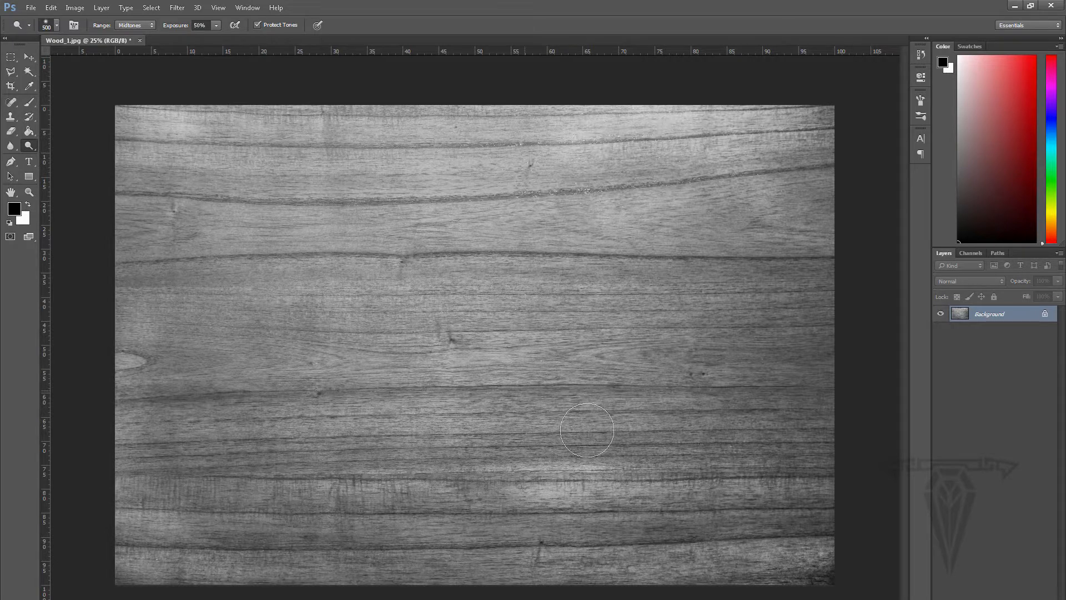
Save the grayscale image as a new JPEG named Wood_1_Bump.jpg in the tex folder at maximum quality 12
{"action": "left_click", "coordinate": [31, 8]}
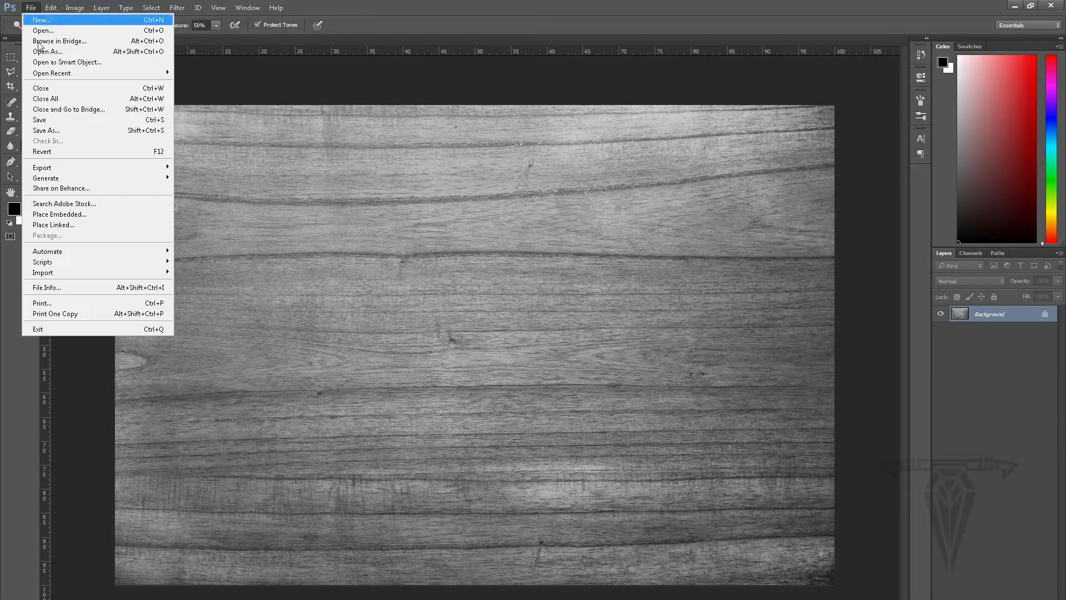
{"action": "left_click", "coordinate": [57, 129]}
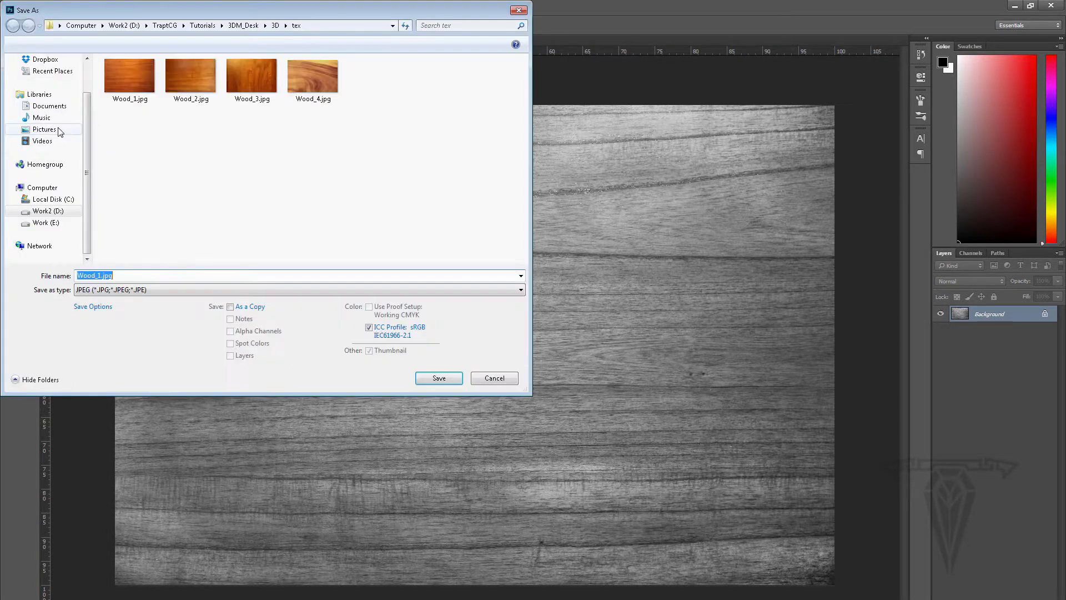
{"action": "left_click", "coordinate": [99, 275]}
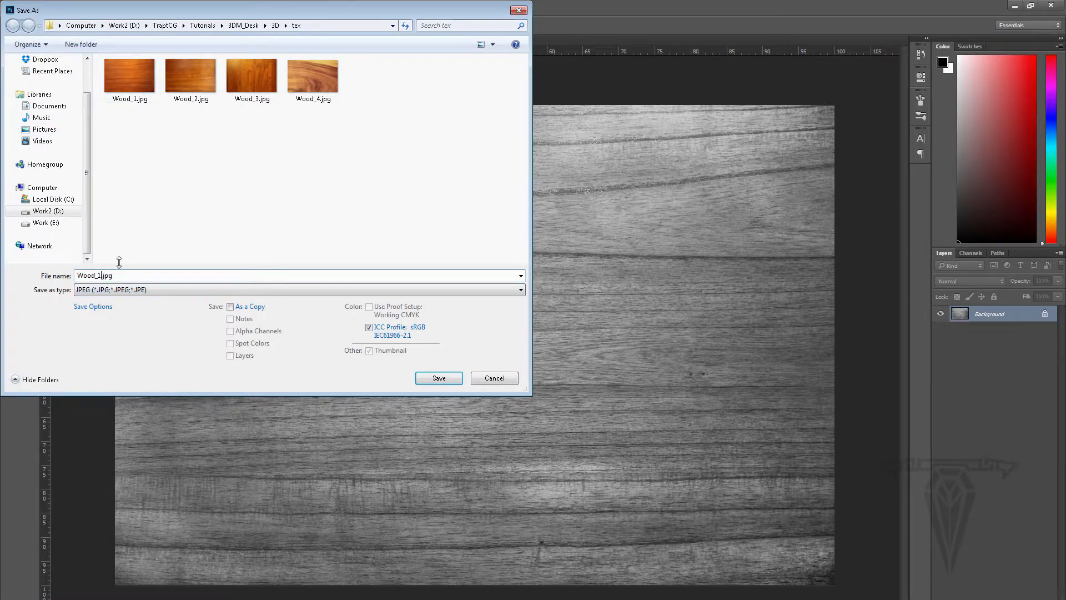
{"action": "type", "text": "_Bump"}
{"action": "left_click", "coordinate": [439, 377]}
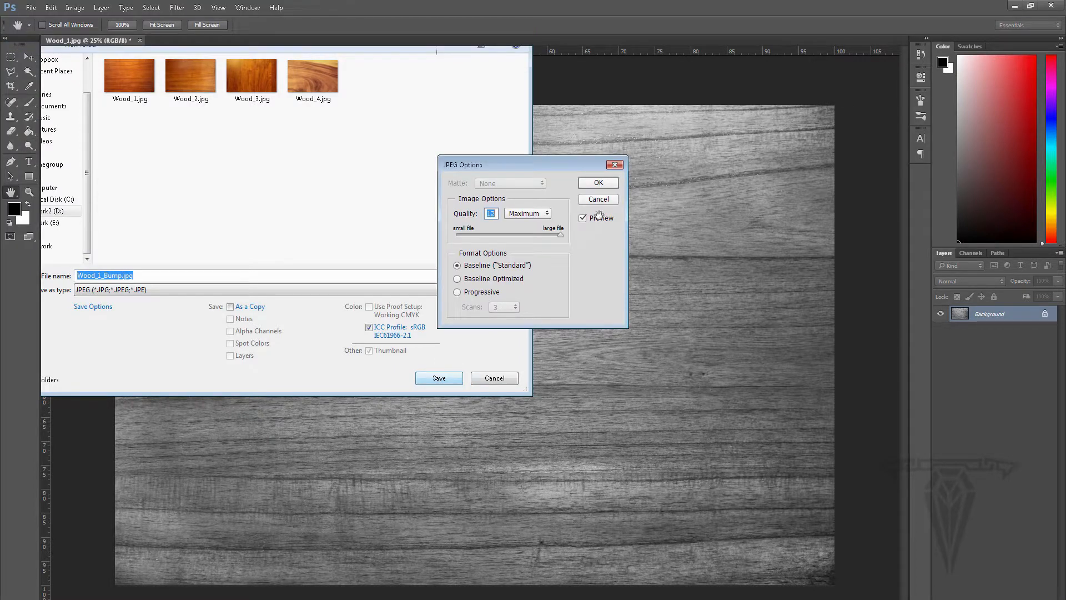
{"action": "left_click", "coordinate": [599, 182]}
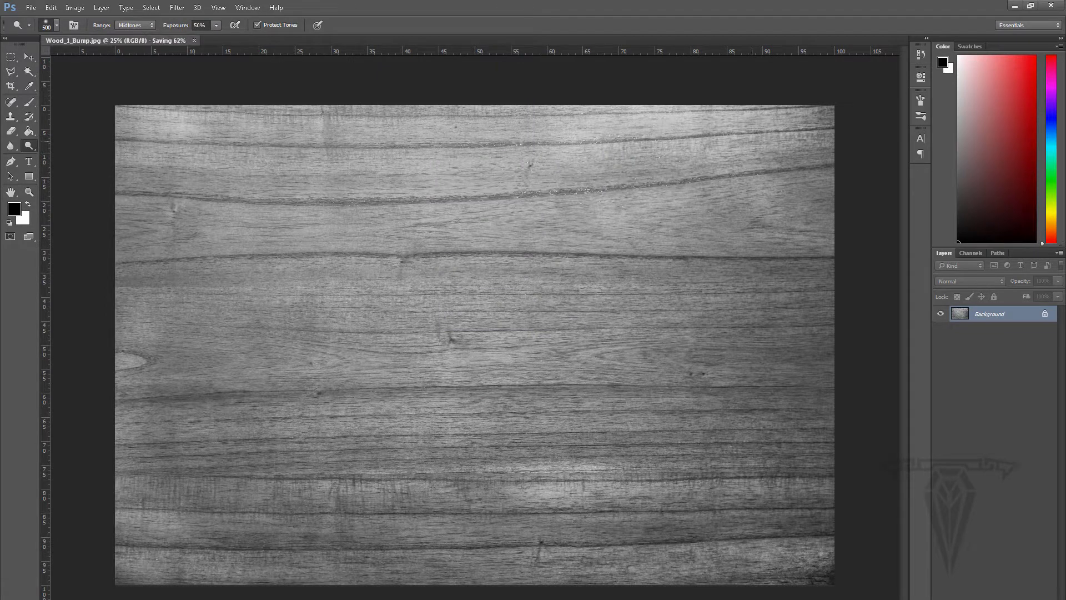
Close Photoshop, select Wood_1_Bump.jpg in the tex folder, and switch back to 3ds Max
{"action": "left_click", "coordinate": [1051, 6]}
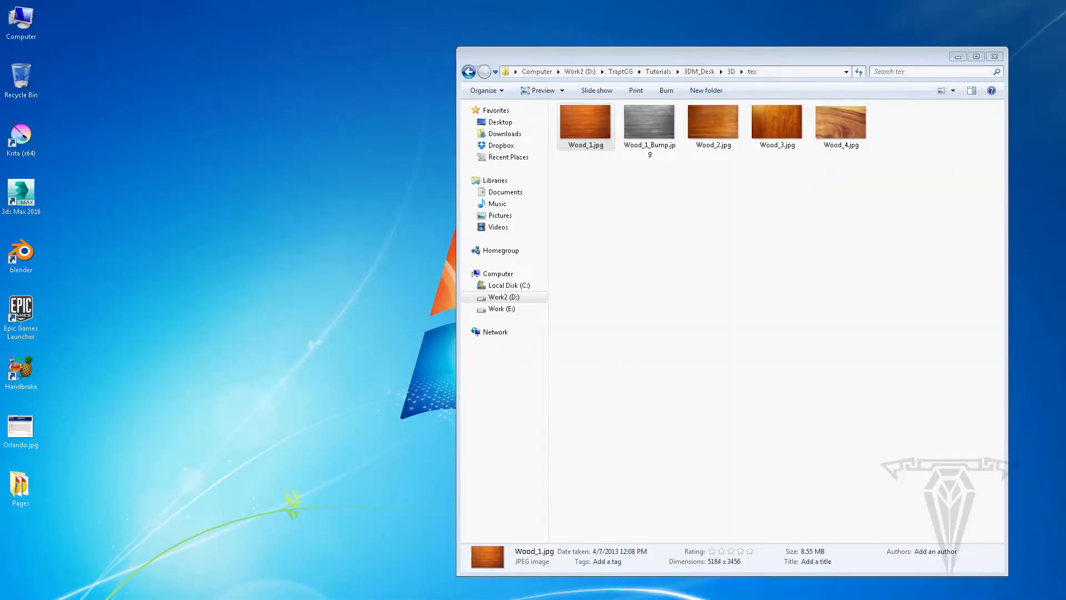
{"action": "left_click", "coordinate": [658, 119]}
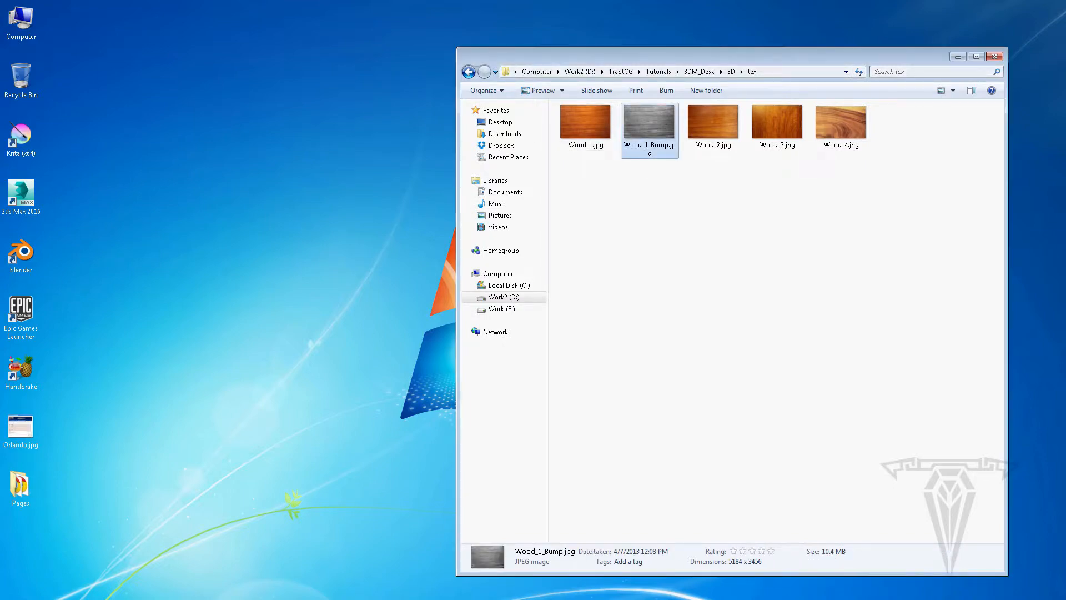
{"action": "key", "text": "alt+Tab"}
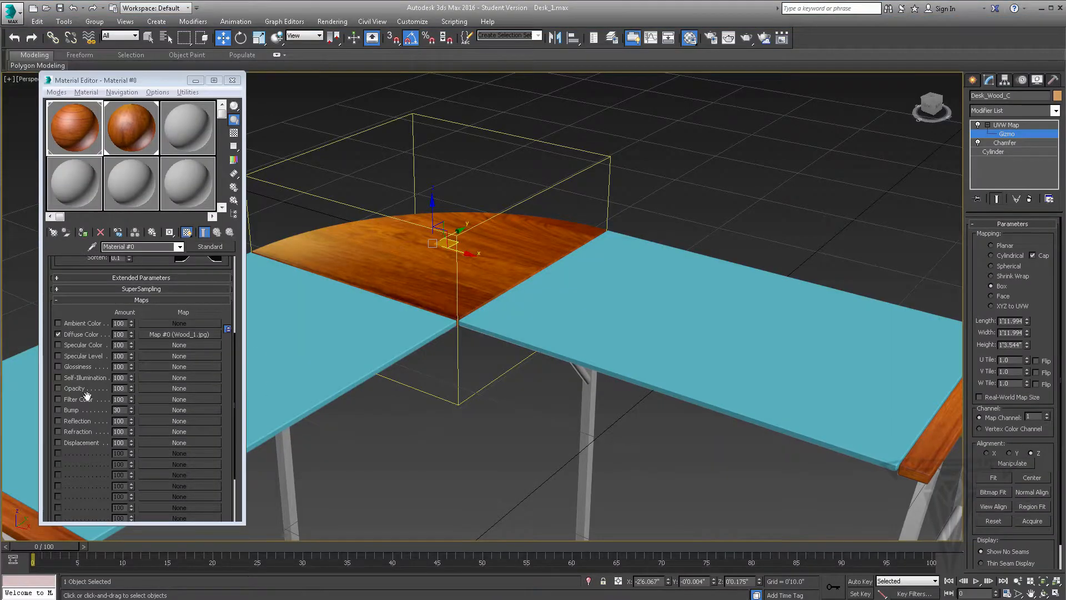
Load Wood_1_Bump.jpg as a Bitmap into the Bump map slot of the end strips' material
{"action": "left_click", "coordinate": [168, 410]}
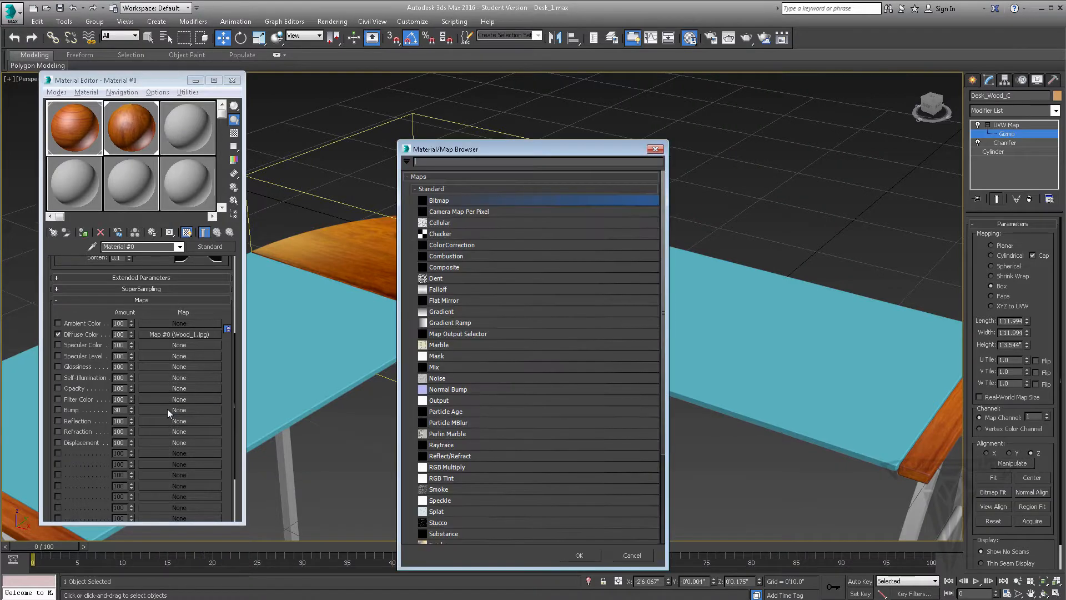
{"action": "left_click", "coordinate": [579, 555]}
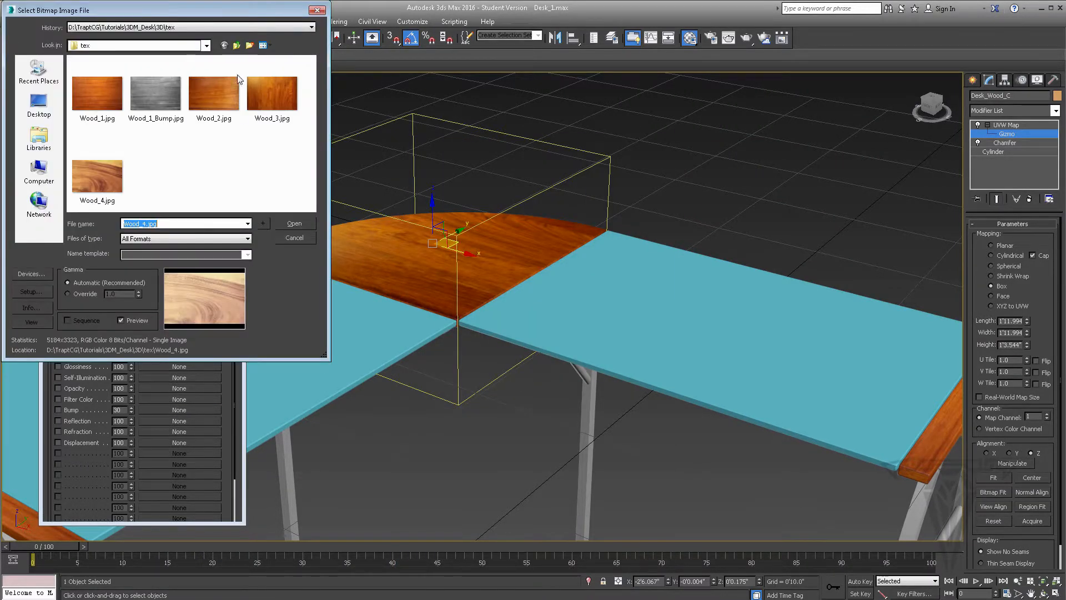
{"action": "left_click", "coordinate": [154, 95]}
{"action": "left_click", "coordinate": [292, 224]}
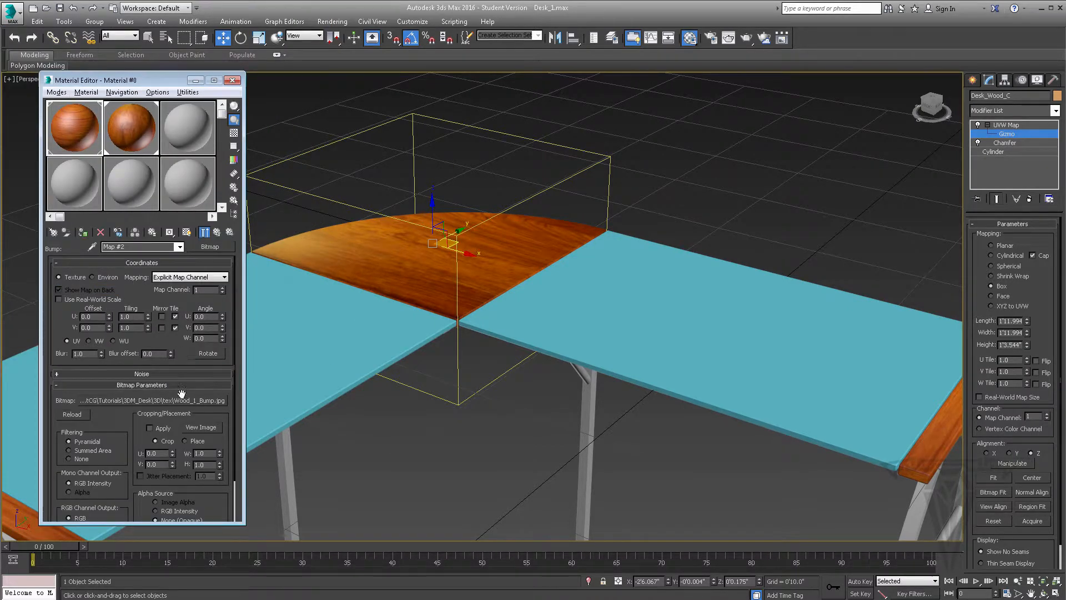
Enlarge the preview of the end strips' material and compare its surface with the Bump map turned off and on
{"action": "left_click", "coordinate": [217, 233]}
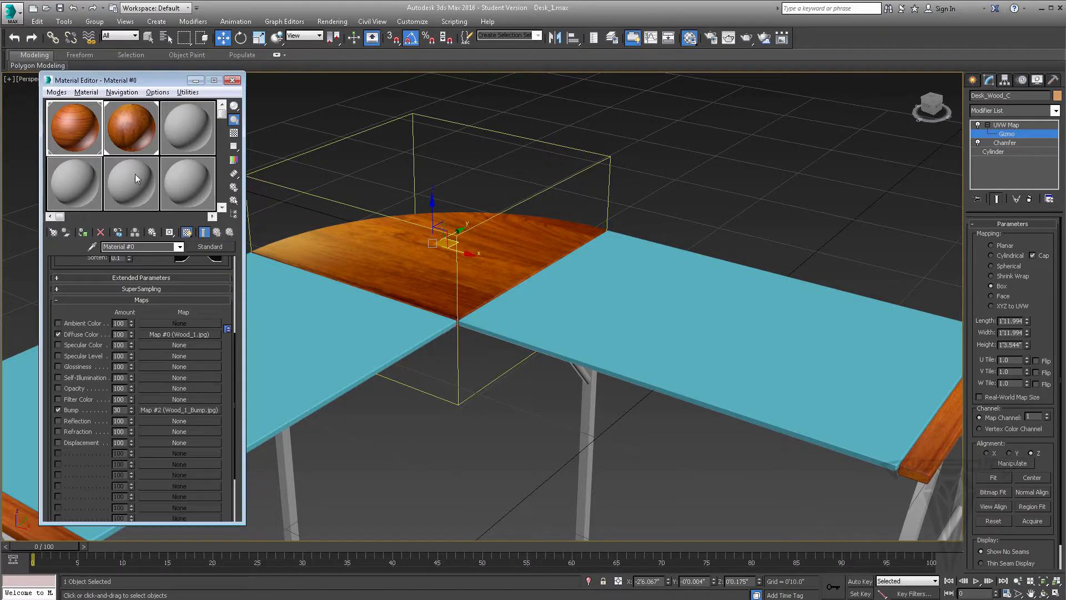
{"action": "double_click", "coordinate": [92, 148]}
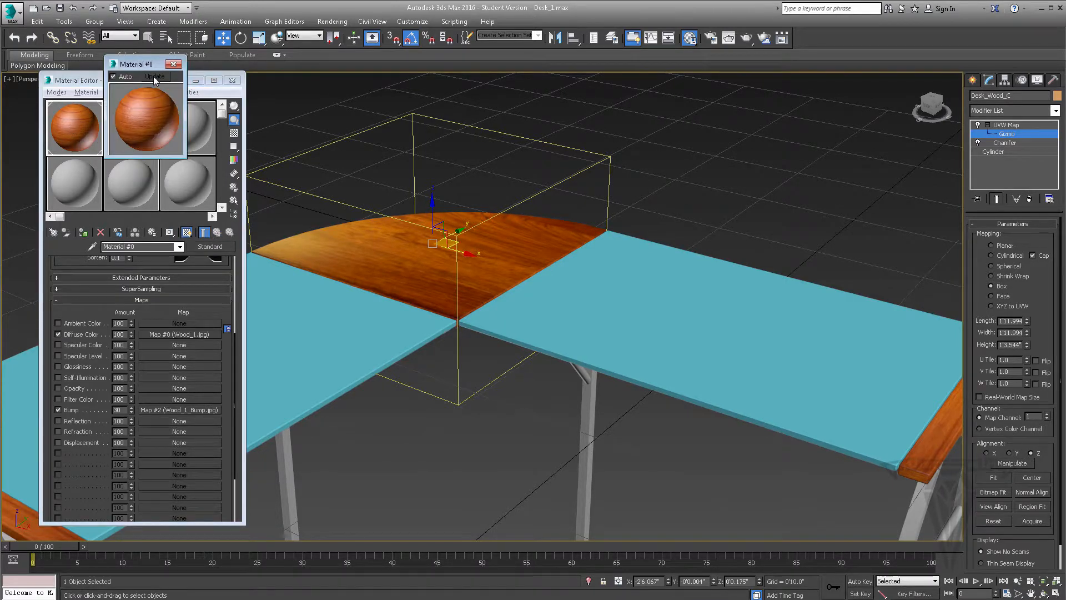
{"action": "left_click_drag", "start_coordinate": [142, 64], "coordinate": [417, 67]}
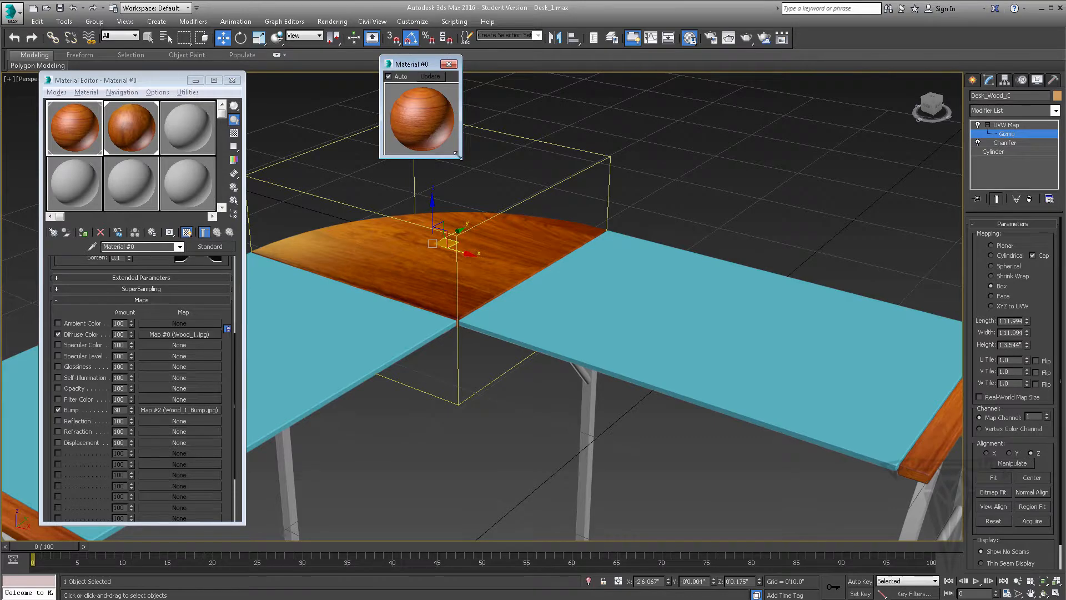
{"action": "left_click_drag", "start_coordinate": [458, 155], "coordinate": [600, 282]}
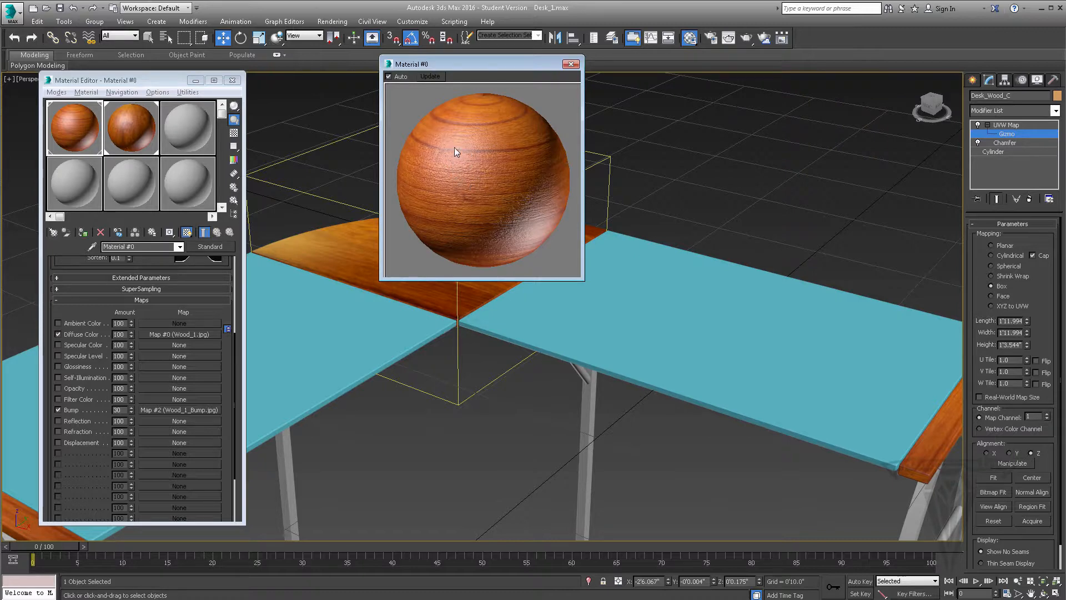
{"action": "left_click", "coordinate": [58, 410]}
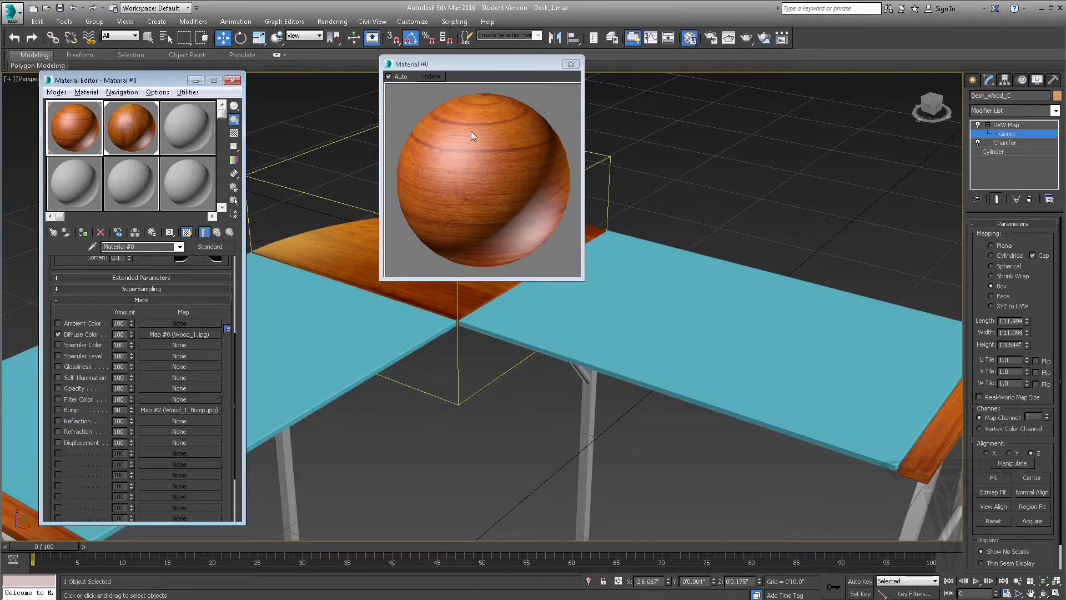
{"action": "left_click", "coordinate": [57, 409]}
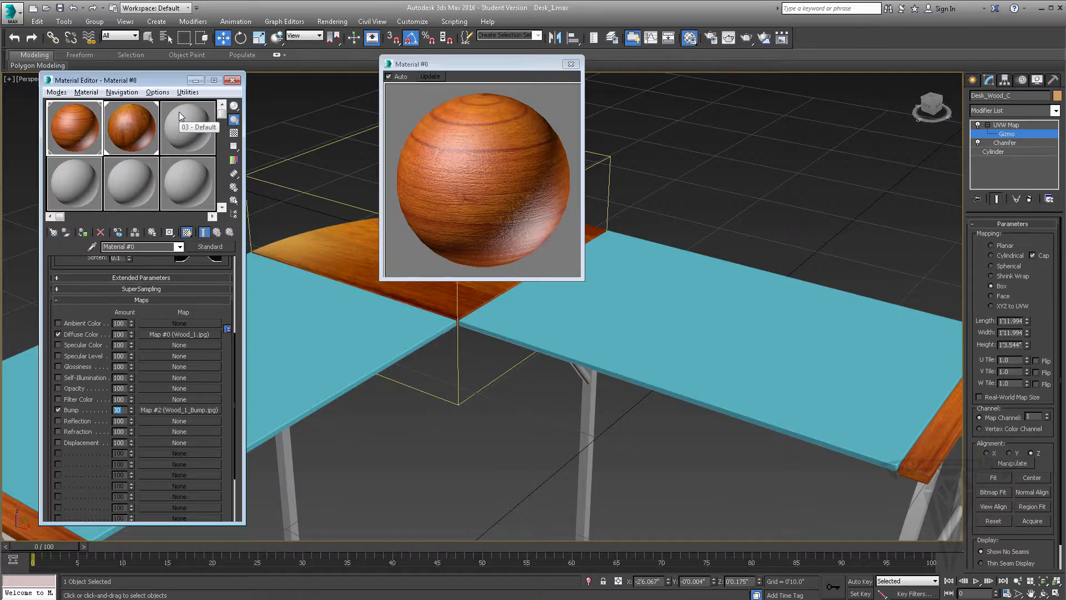
Set the material's Bump amount to 30 and close the enlarged preview
{"action": "key", "text": "Return"}
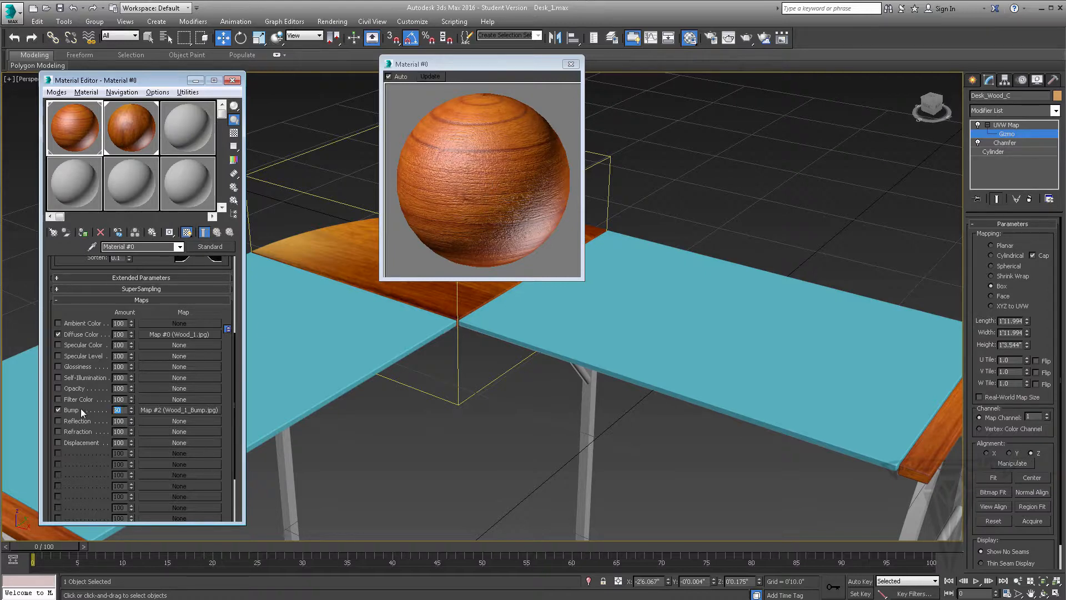
{"action": "type", "text": "30"}
{"action": "key", "text": "Return"}
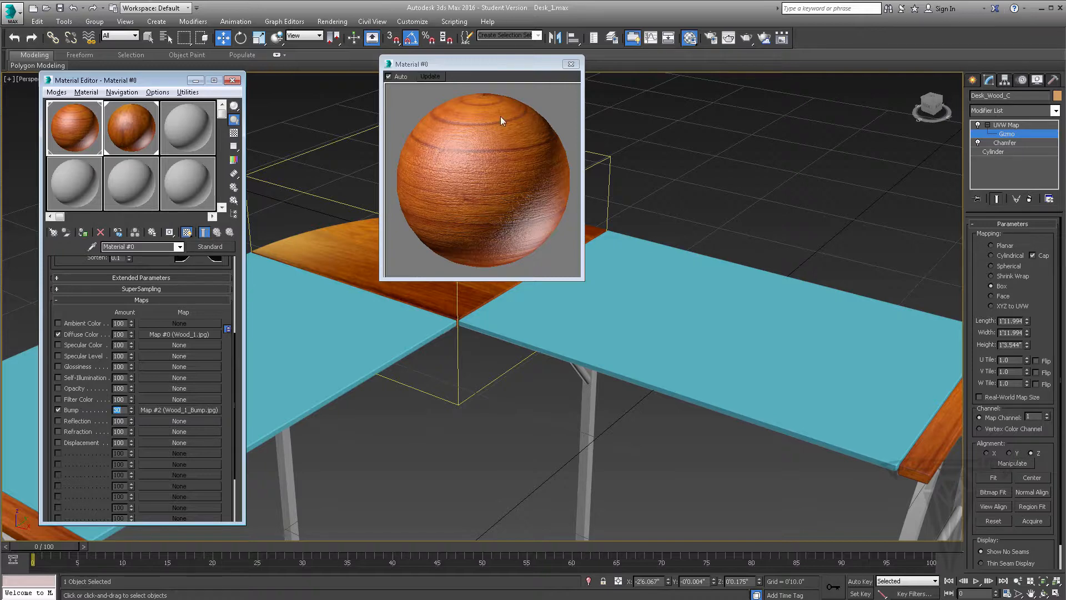
{"action": "left_click", "coordinate": [571, 64]}
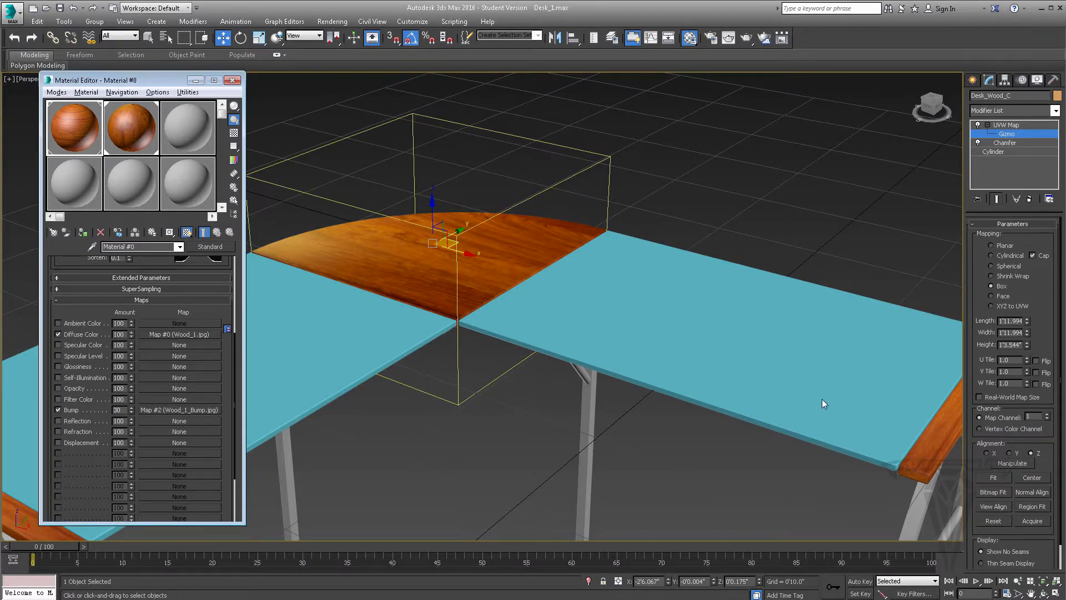
Delete the last two render buttons from the end of the main toolbar
{"action": "middle_click_drag", "start_coordinate": [823, 404], "coordinate": [676, 381], "text": "alt"}
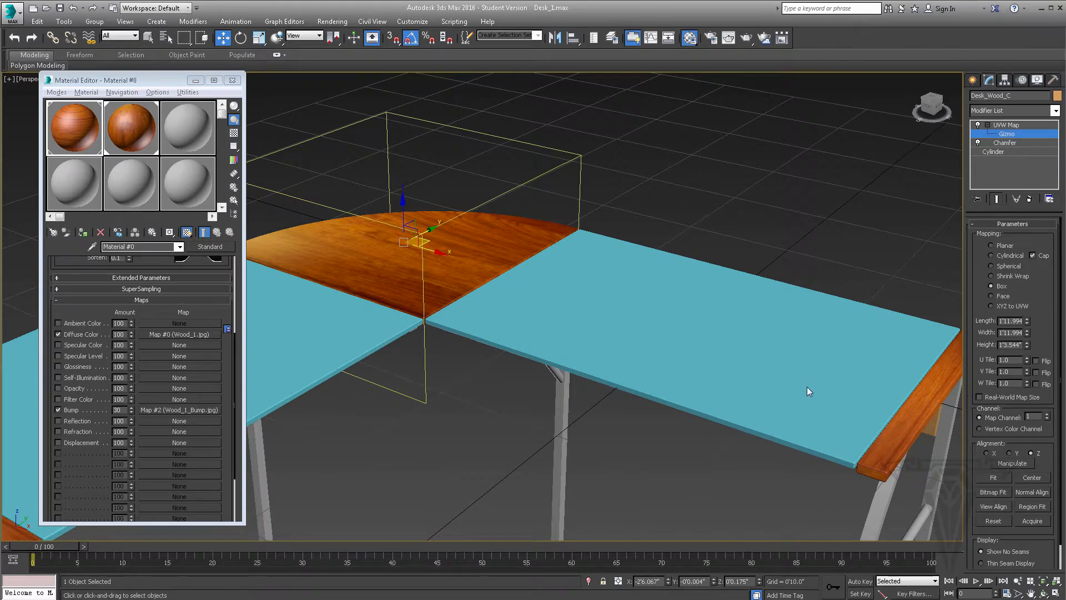
{"action": "middle_click_drag", "start_coordinate": [808, 388], "coordinate": [638, 230]}
{"action": "scroll", "coordinate": [736, 356], "scroll_direction": "up", "scroll_amount": 3}
{"action": "scroll", "coordinate": [669, 352], "scroll_direction": "up", "scroll_amount": 3}
{"action": "middle_click_drag", "start_coordinate": [637, 288], "coordinate": [619, 280]}
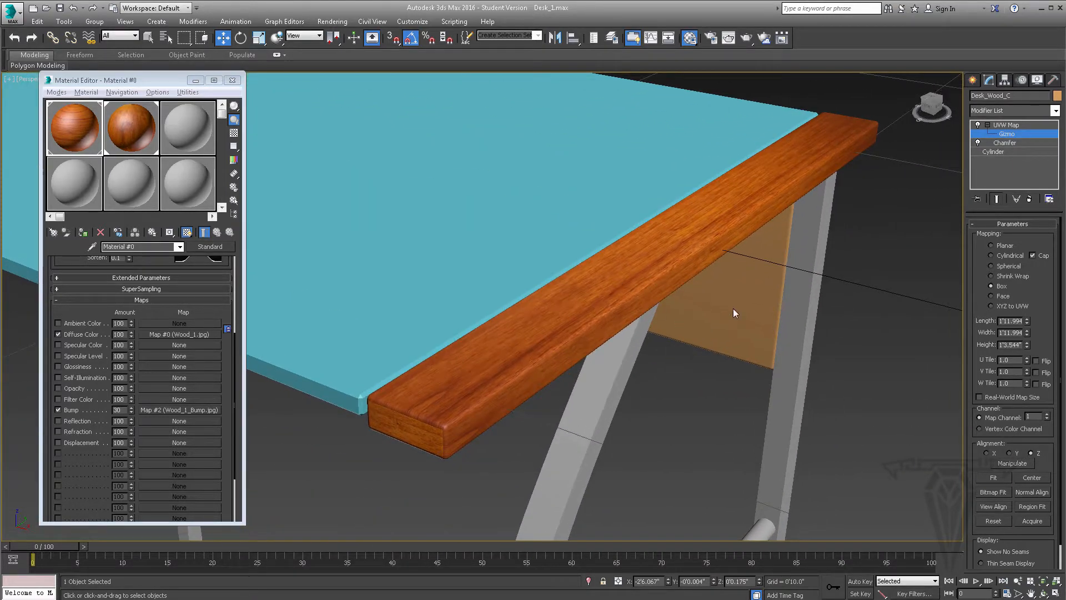
{"action": "right_click", "coordinate": [772, 32]}
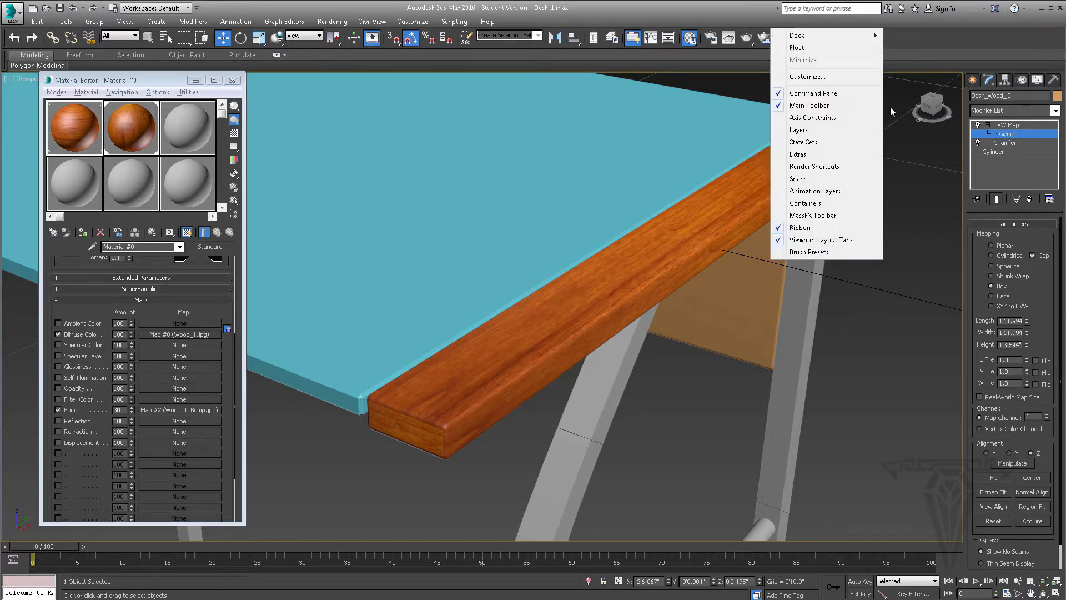
{"action": "left_click", "coordinate": [904, 58]}
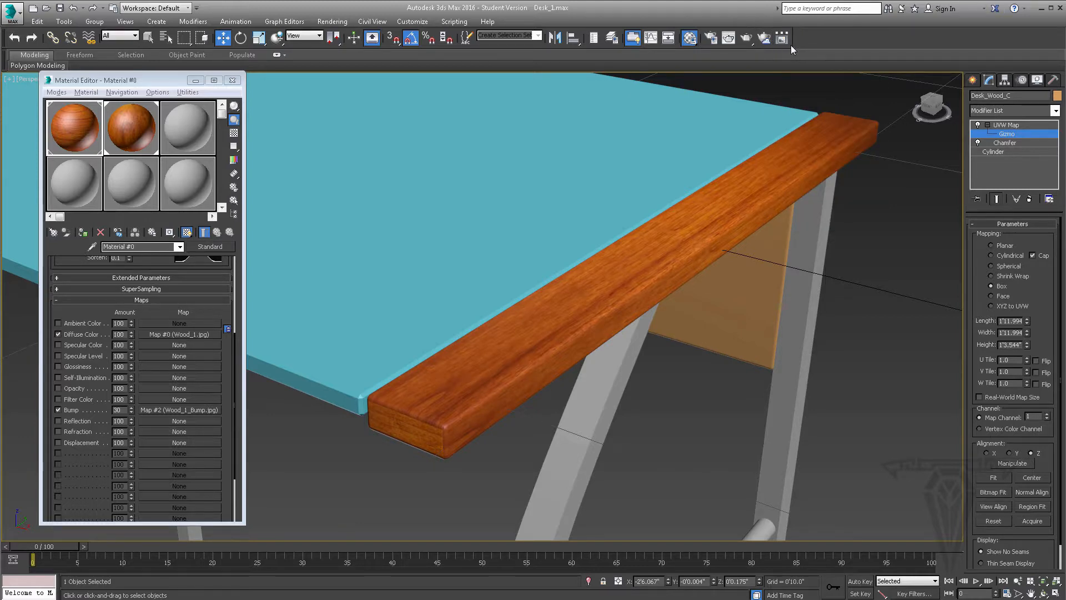
{"action": "right_click", "coordinate": [792, 47]}
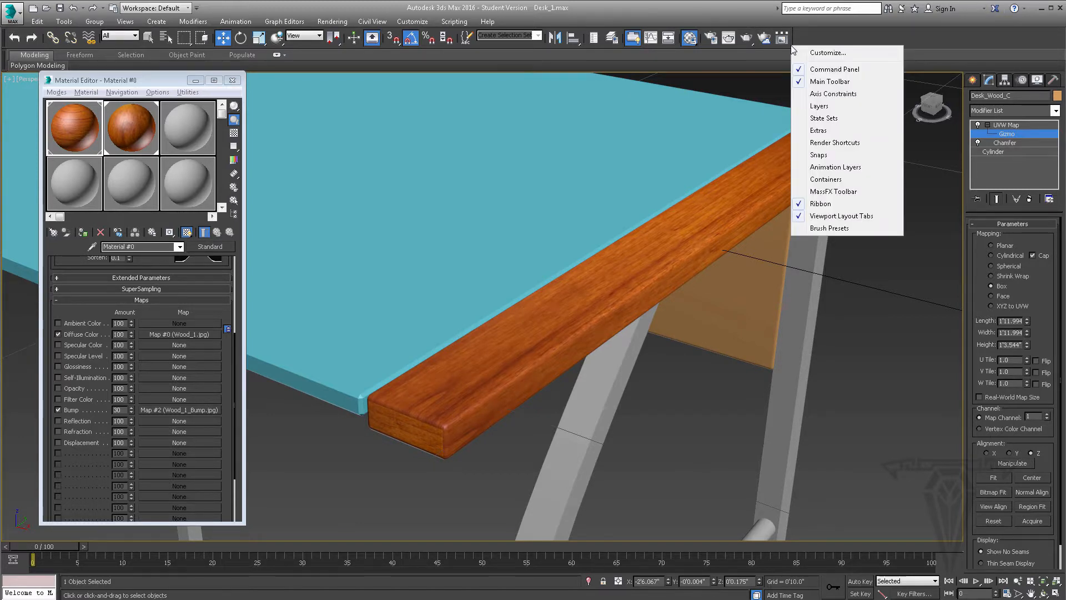
{"action": "right_click", "coordinate": [769, 43]}
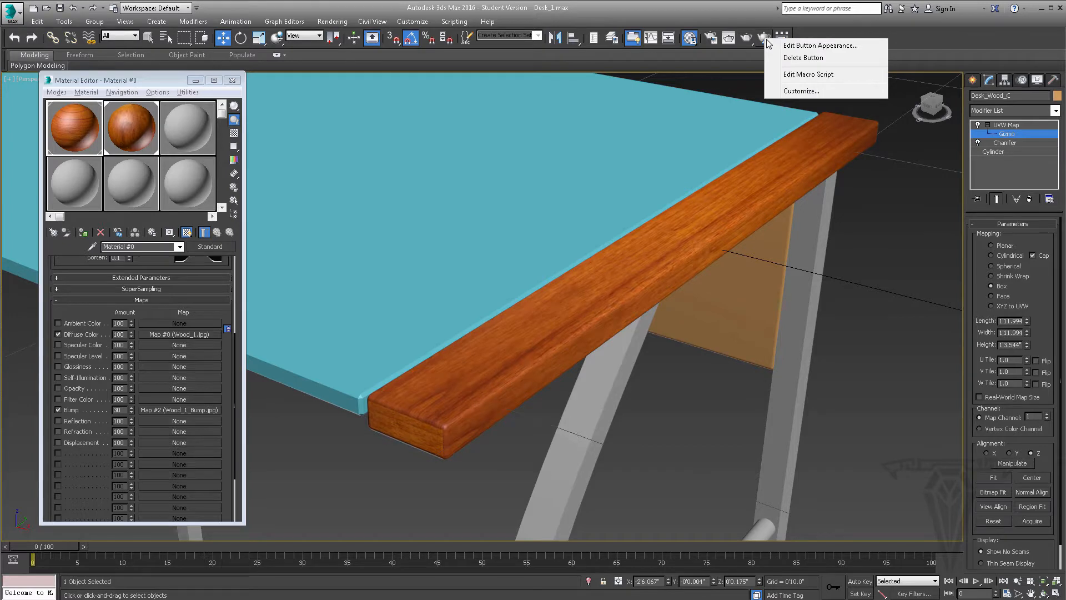
{"action": "left_click", "coordinate": [797, 58]}
{"action": "left_click", "coordinate": [513, 364]}
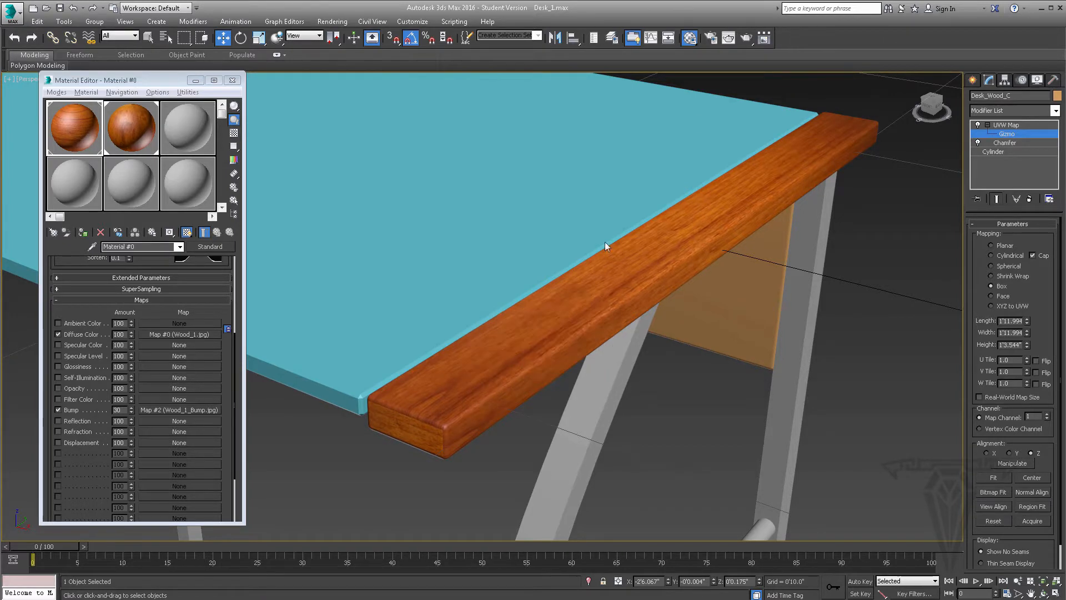
{"action": "right_click", "coordinate": [766, 39]}
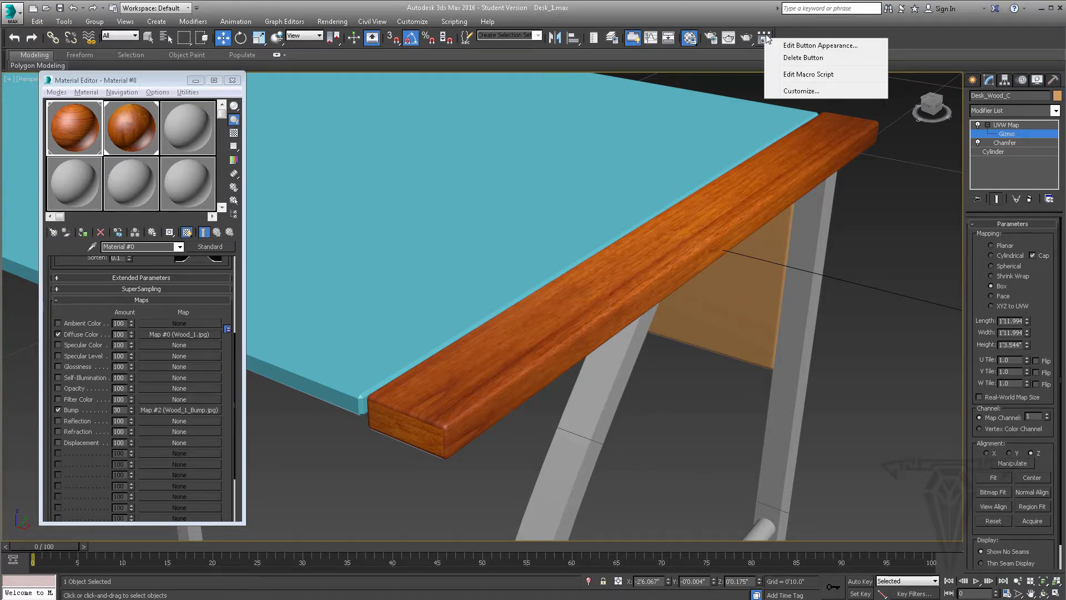
{"action": "left_click", "coordinate": [799, 58]}
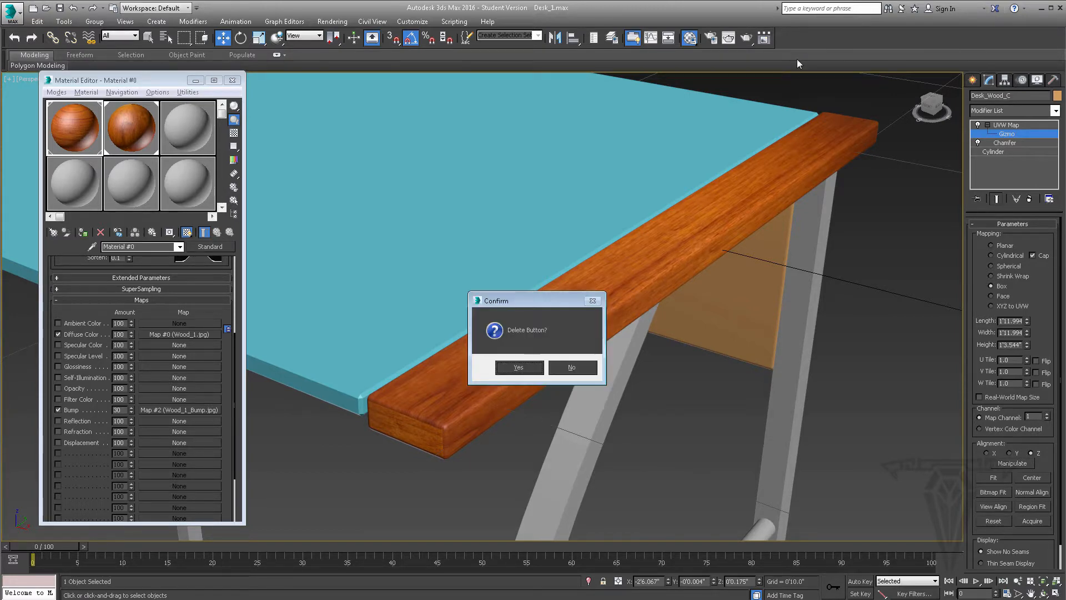
{"action": "left_click", "coordinate": [518, 367]}
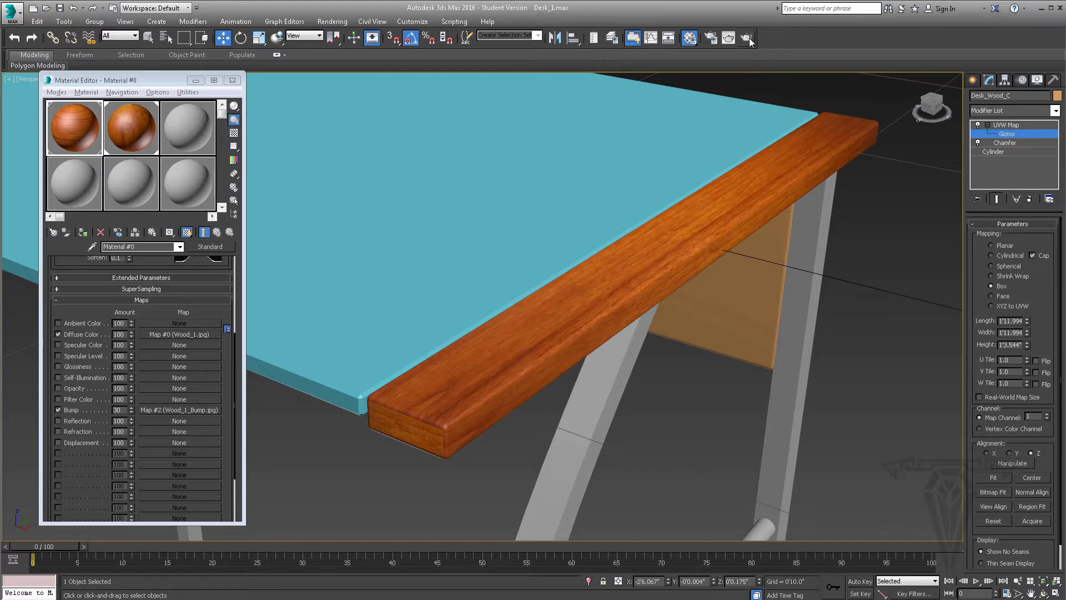
Test render the perspective view, close the render, and turn on Show Safe Frames for that viewport
{"action": "left_click", "coordinate": [747, 39]}
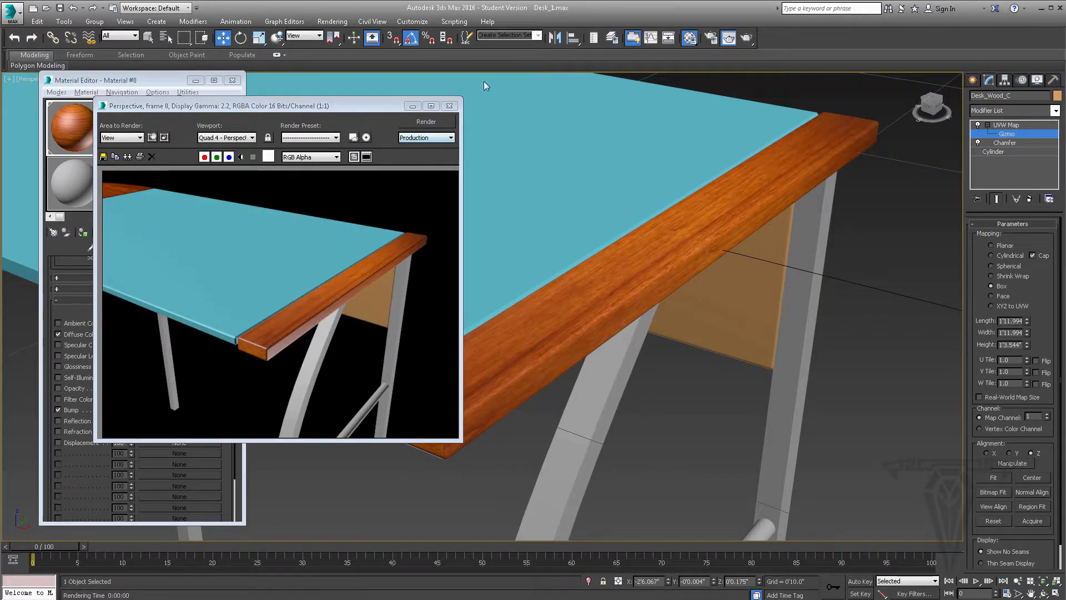
{"action": "left_click", "coordinate": [449, 106]}
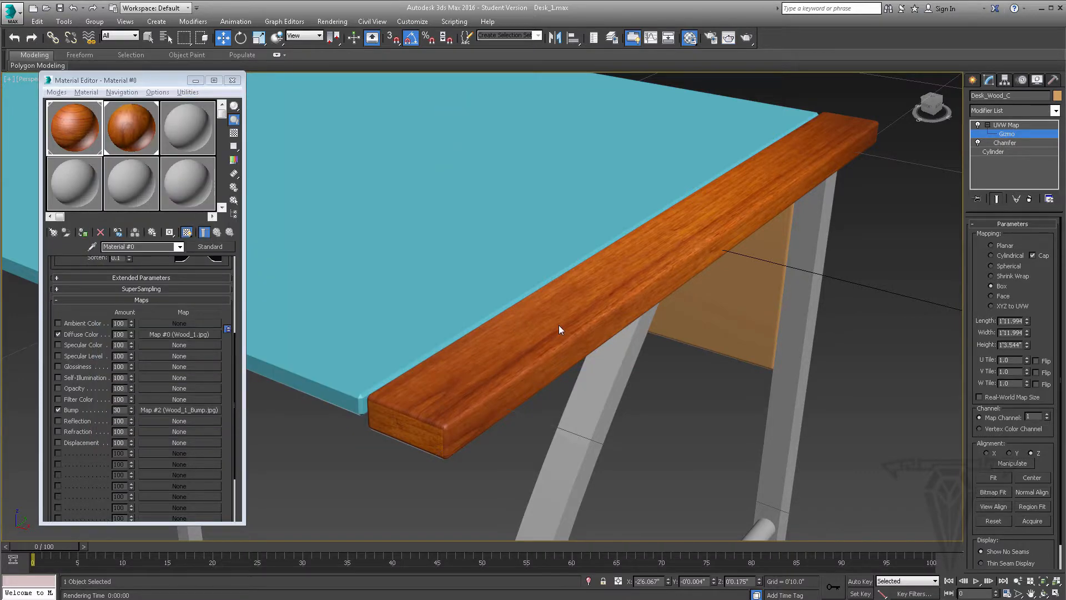
{"action": "middle_click_drag", "start_coordinate": [558, 329], "coordinate": [543, 305], "text": "alt"}
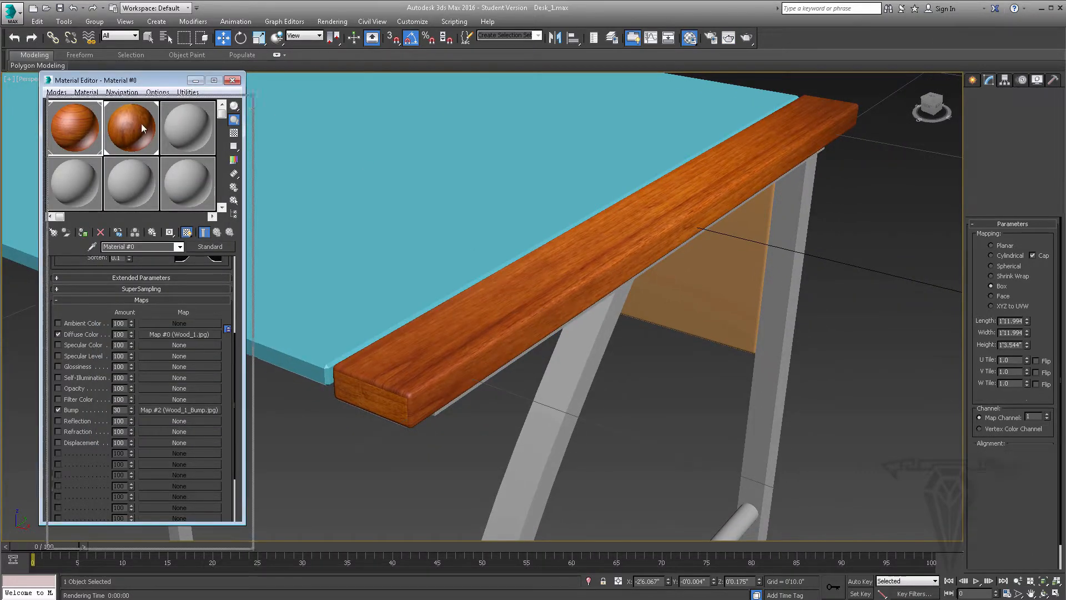
{"action": "left_click_drag", "start_coordinate": [142, 125], "coordinate": [146, 138]}
{"action": "left_click", "coordinate": [32, 79]}
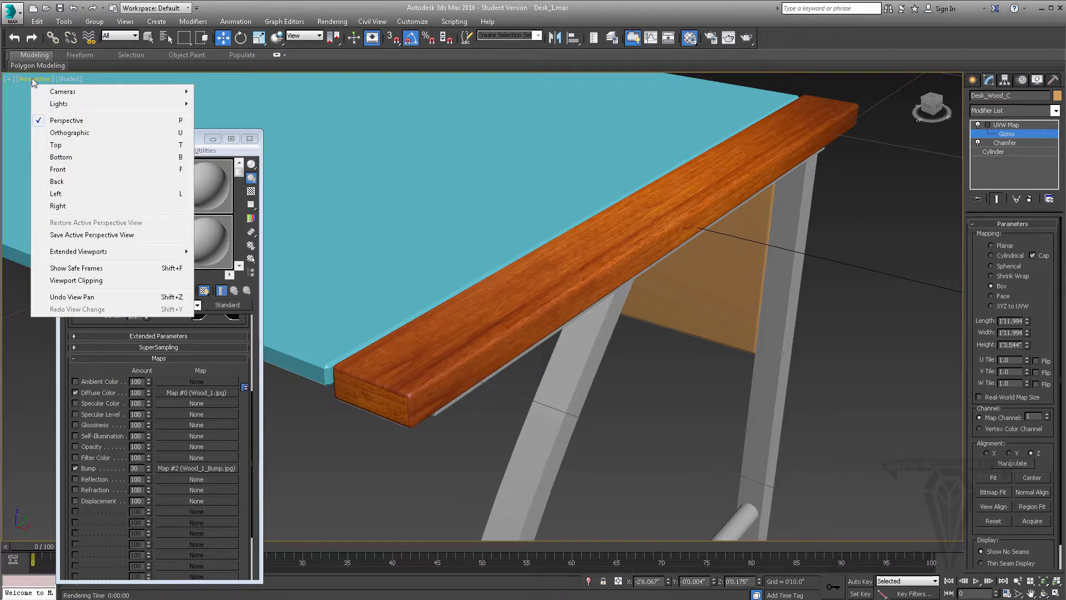
{"action": "left_click", "coordinate": [101, 269]}
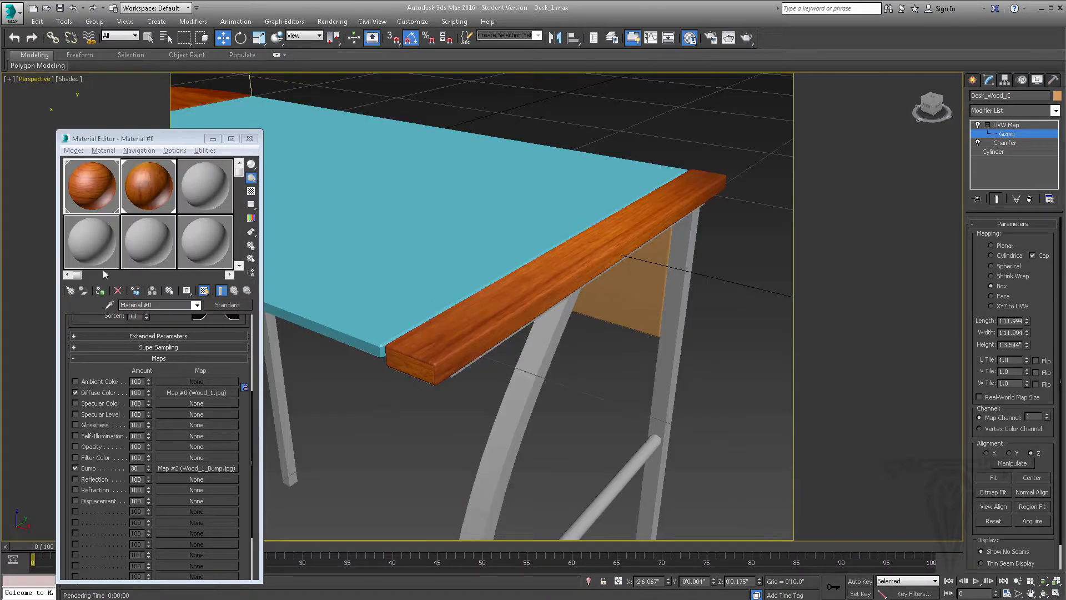
Render a close-up of the wooden end strip with its bump map enabled and close the render
{"action": "scroll", "coordinate": [537, 261], "scroll_direction": "up", "scroll_amount": 5}
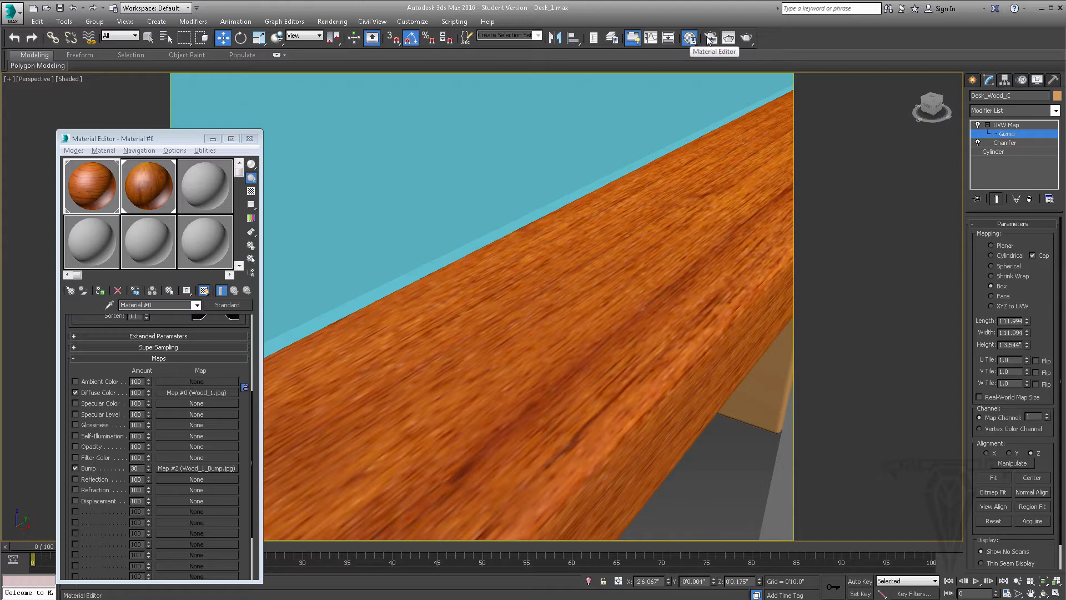
{"action": "left_click", "coordinate": [746, 39]}
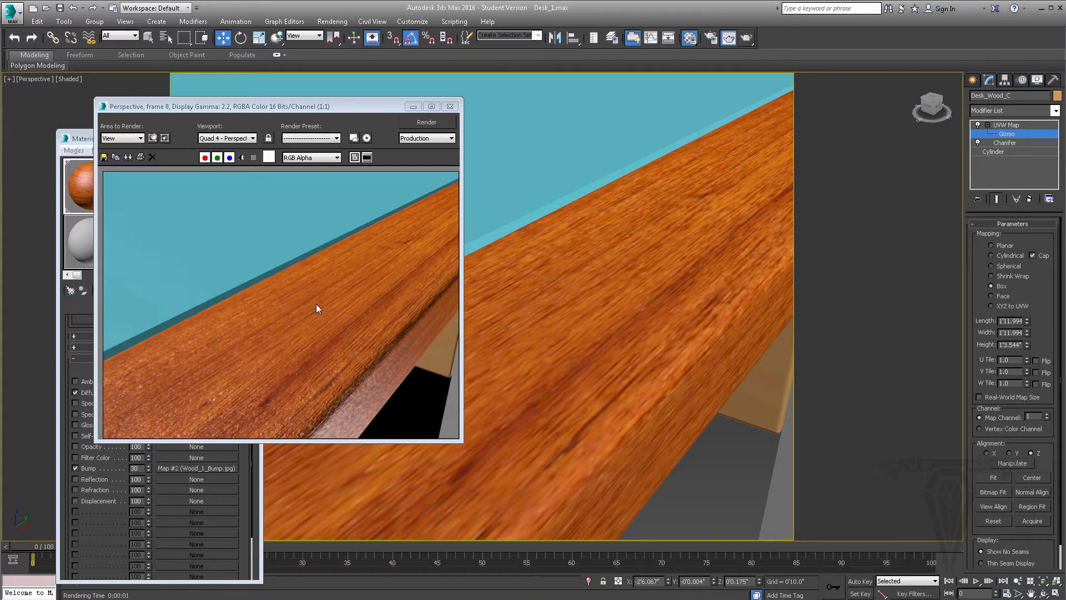
{"action": "left_click", "coordinate": [450, 108]}
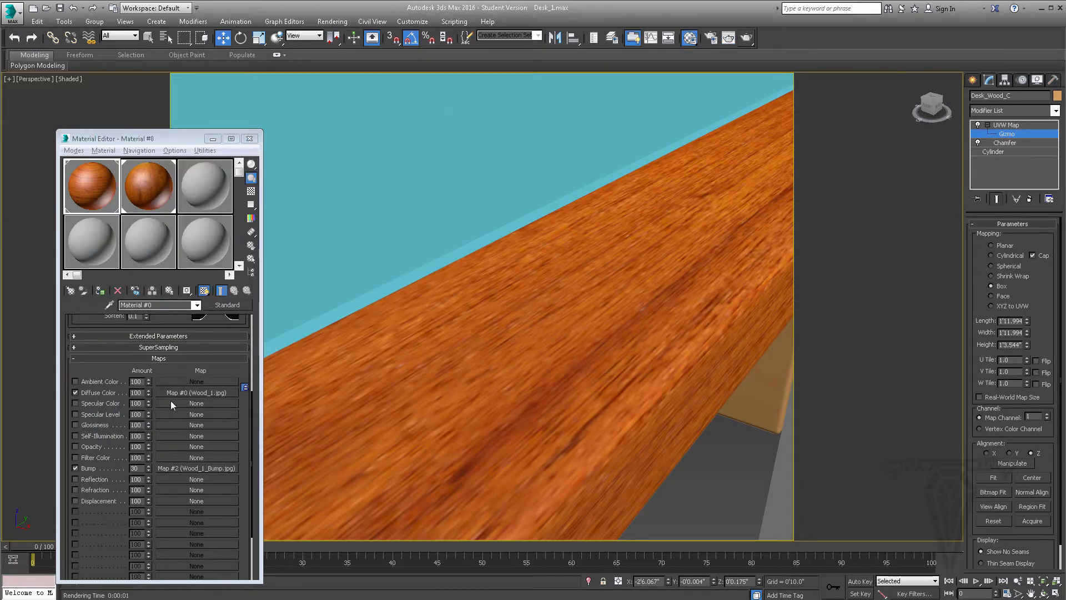
Disable the Bump map of the end strips' material and render the end strip again for comparison
{"action": "left_click", "coordinate": [76, 469]}
{"action": "scroll", "coordinate": [476, 371], "scroll_direction": "down", "scroll_amount": 3}
{"action": "mouse_move", "coordinate": [480, 373]}
{"action": "middle_mouse_down"}
{"action": "mouse_move", "coordinate": [493, 355]}
{"action": "mouse_move", "coordinate": [472, 365]}
{"action": "middle_mouse_up"}
{"action": "scroll", "coordinate": [493, 355], "scroll_direction": "down", "scroll_amount": 2}
{"action": "scroll", "coordinate": [472, 365], "scroll_direction": "up", "scroll_amount": 4}
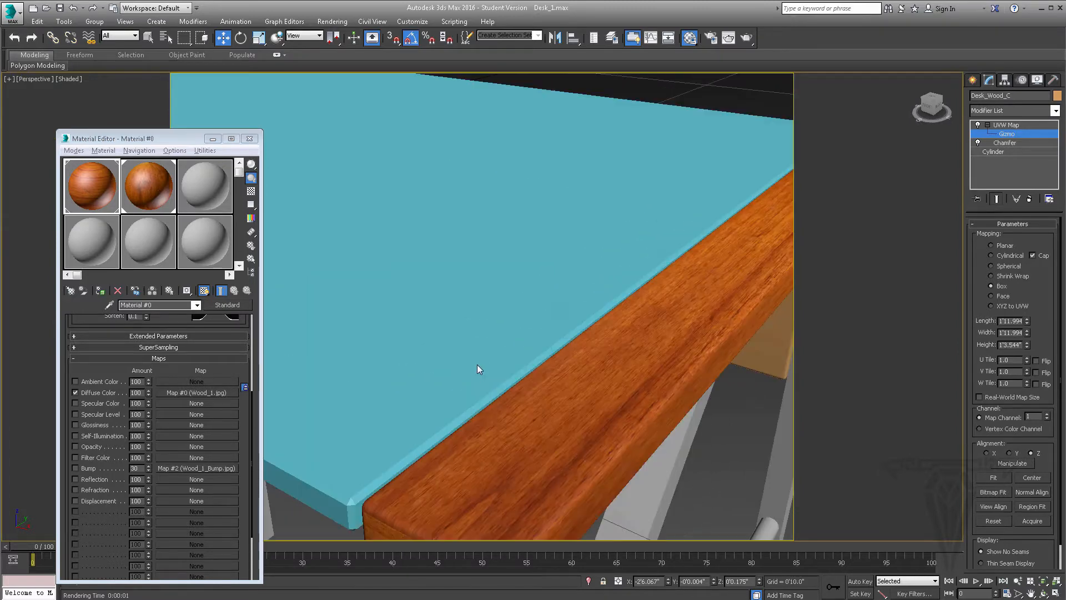
{"action": "left_click", "coordinate": [729, 37]}
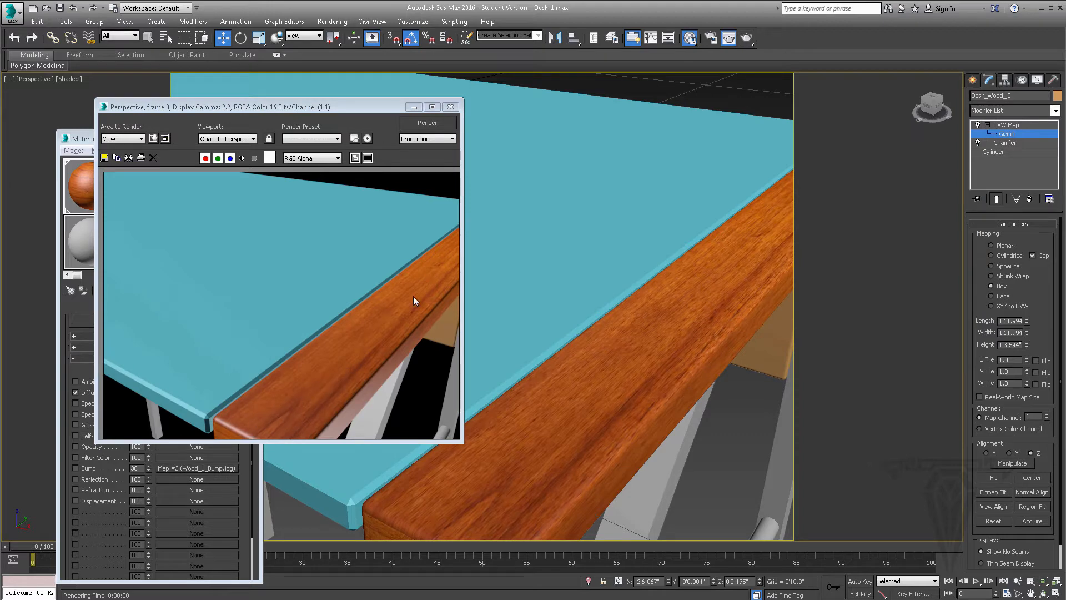
{"action": "left_click", "coordinate": [449, 106]}
{"action": "middle_click_drag", "start_coordinate": [485, 261], "coordinate": [531, 262]}
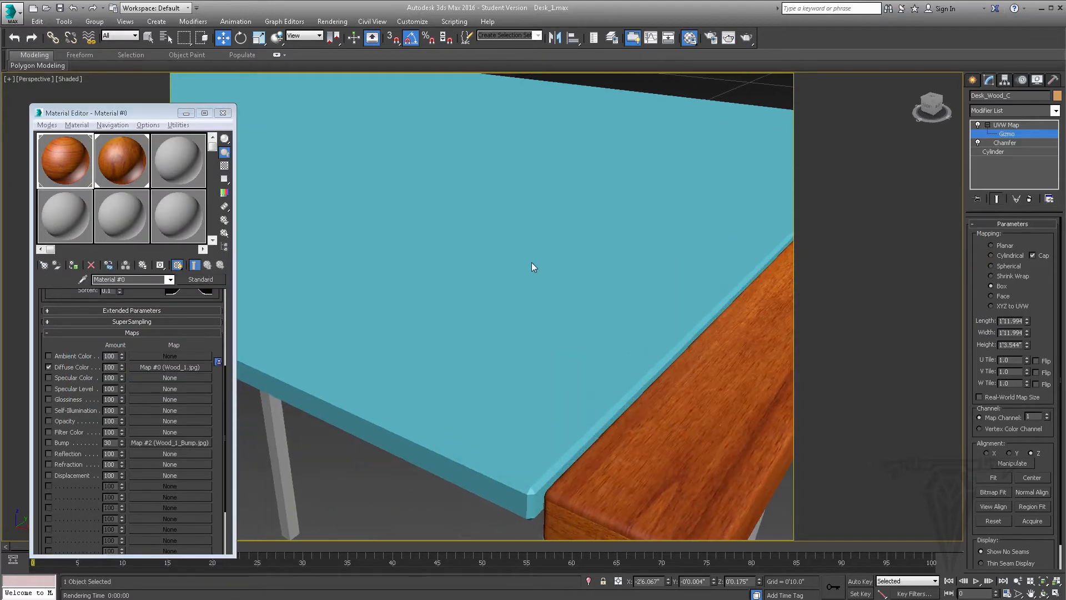
{"action": "scroll", "coordinate": [531, 262], "scroll_direction": "down", "scroll_amount": 5}
{"action": "middle_click_drag", "start_coordinate": [449, 241], "coordinate": [558, 335]}
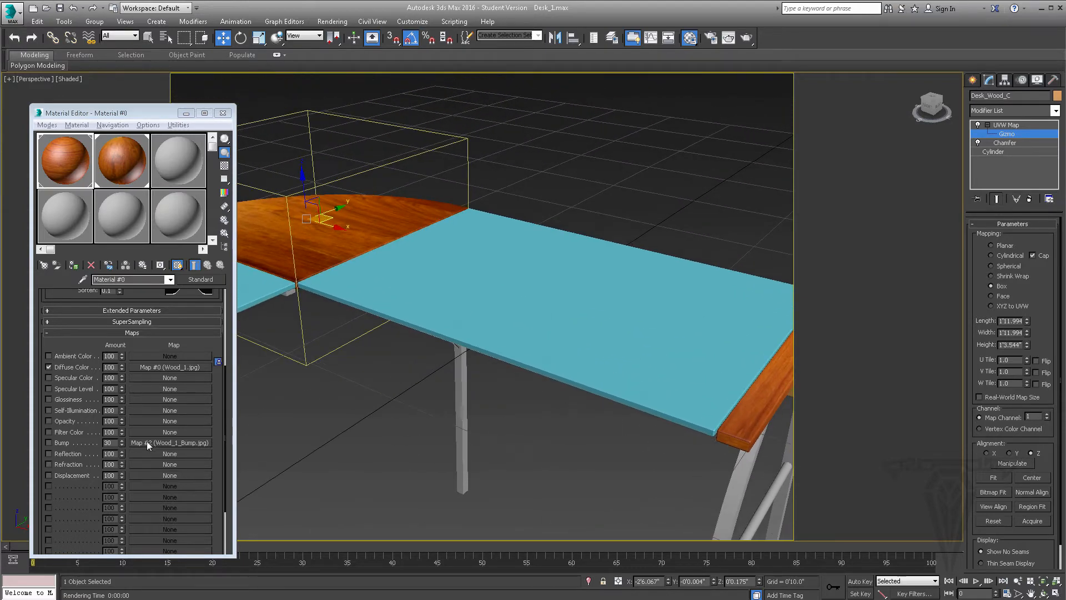
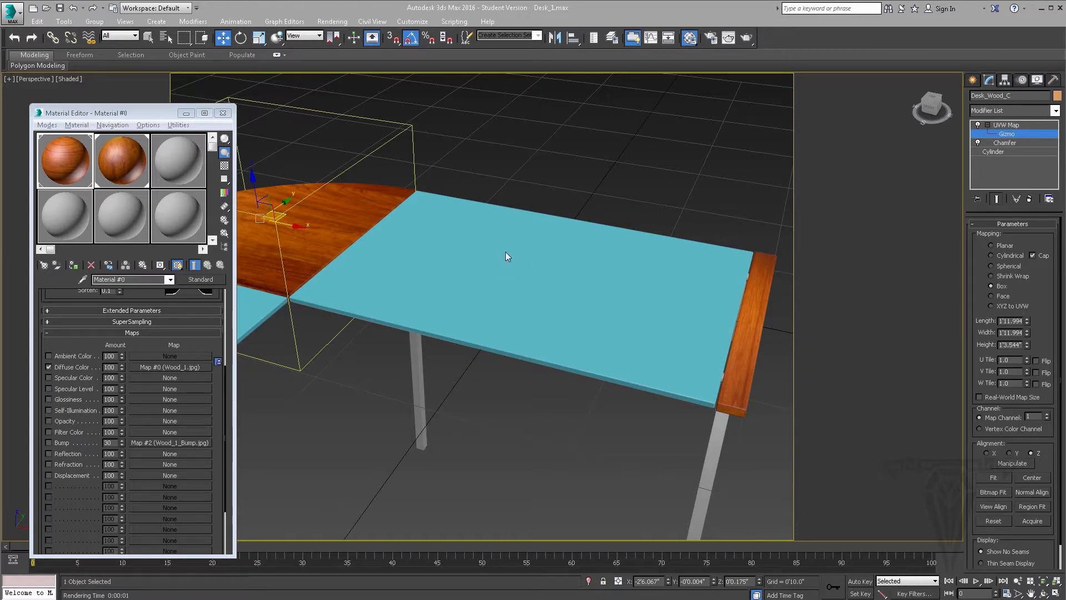
Turn off Show Safe Frames for the perspective viewport
{"action": "left_click_drag", "start_coordinate": [177, 112], "coordinate": [189, 130]}
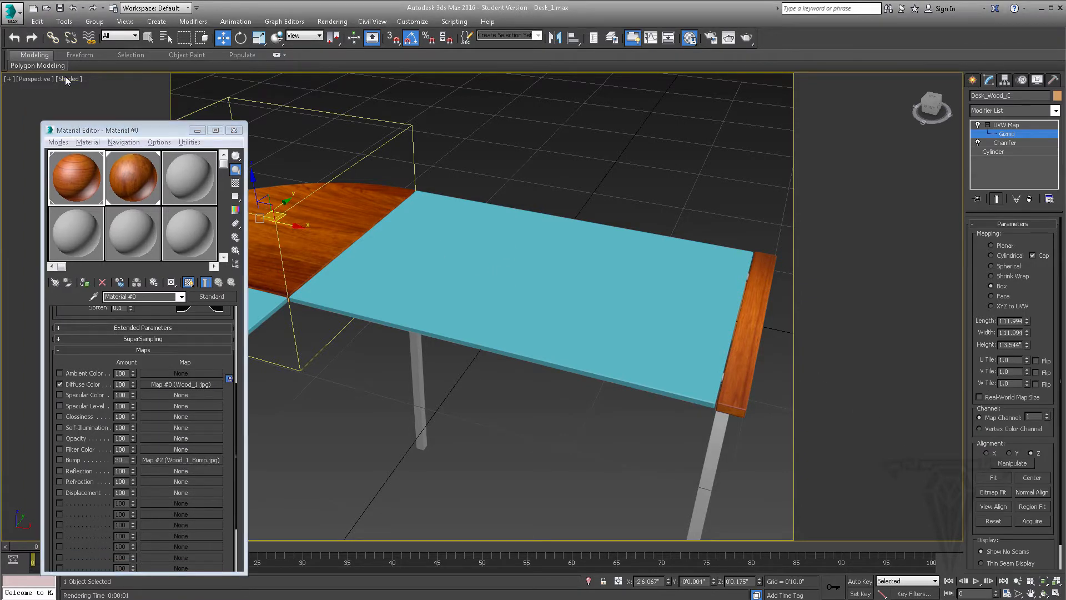
{"action": "left_click", "coordinate": [42, 78]}
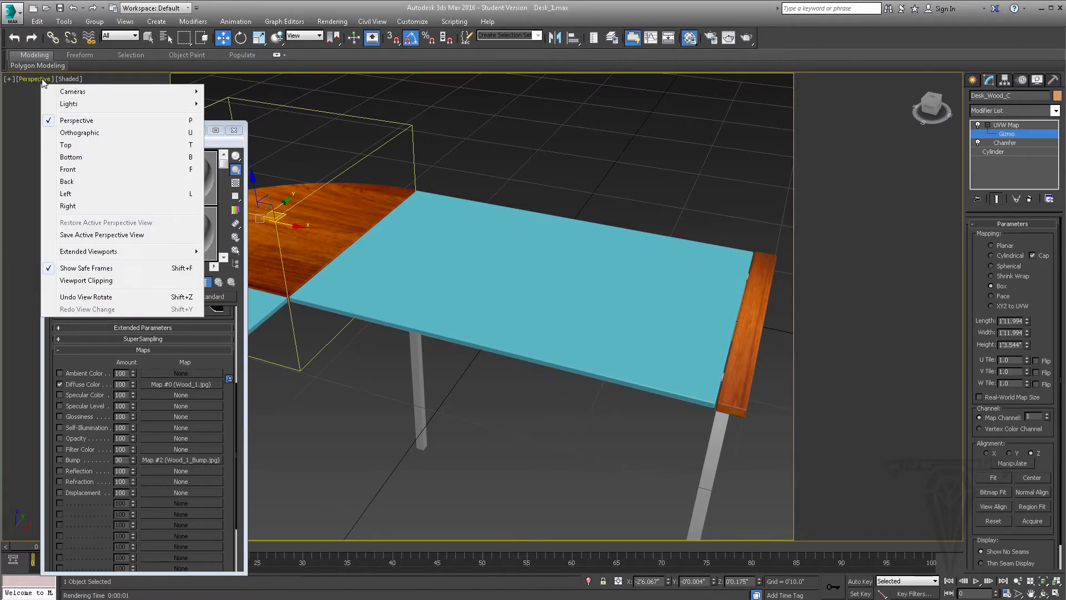
{"action": "left_click", "coordinate": [100, 268]}
{"action": "scroll", "coordinate": [658, 316], "scroll_direction": "up", "scroll_amount": 4}
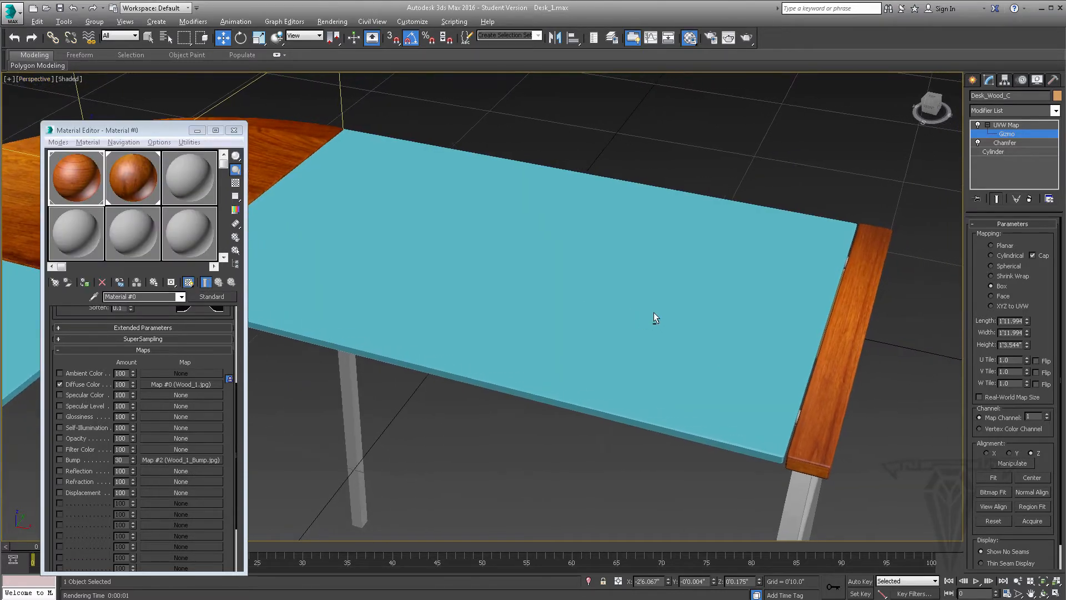
{"action": "mouse_move", "coordinate": [654, 312]}
{"action": "middle_mouse_down", "text": "alt"}
{"action": "mouse_move", "coordinate": [669, 313]}
{"action": "mouse_move", "coordinate": [669, 301]}
{"action": "middle_mouse_up", "text": "alt"}
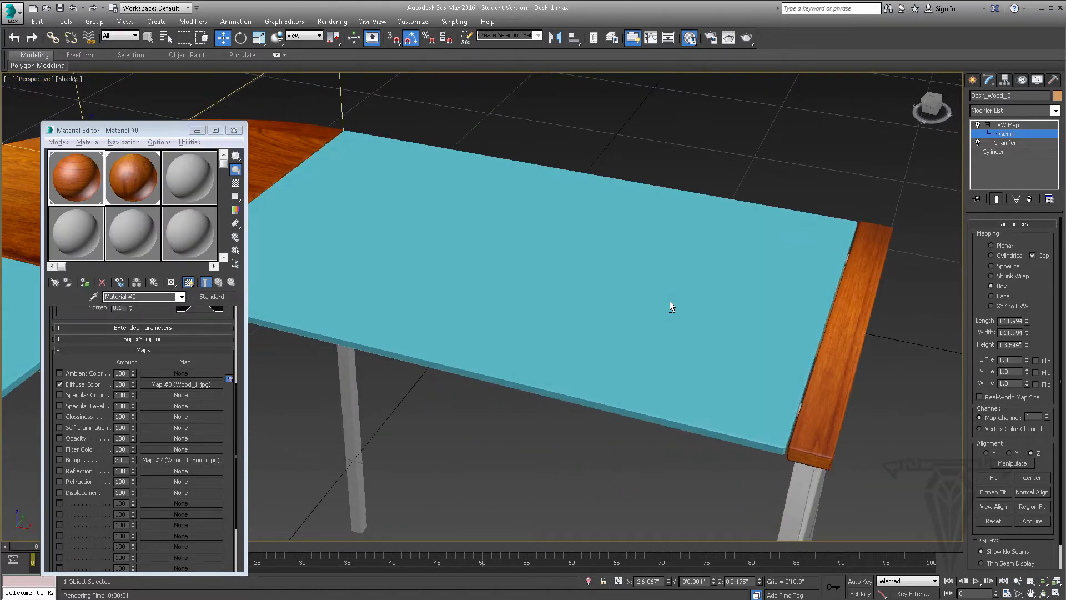
Give the first wood sample material a name starting with Wood and rename the second one as Wood_2
{"action": "left_click", "coordinate": [179, 175]}
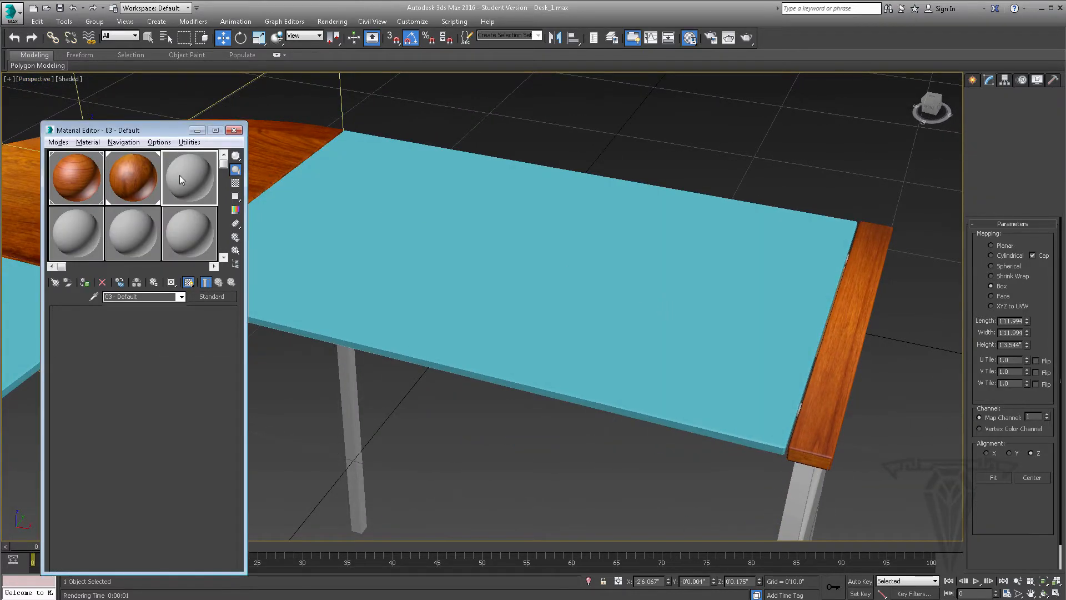
{"action": "left_click", "coordinate": [81, 178]}
{"action": "scroll", "coordinate": [161, 304], "scroll_direction": "down", "scroll_amount": 5}
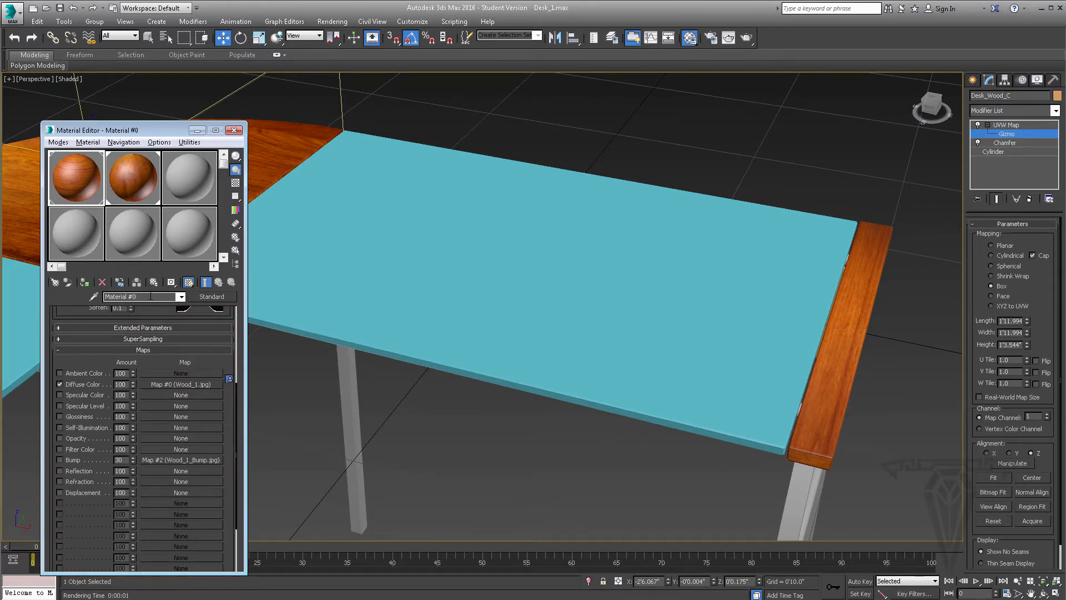
{"action": "left_click", "coordinate": [150, 296]}
{"action": "type", "text": "Wood"}
{"action": "key", "text": "Return"}
{"action": "key", "text": "BackSpace"}
{"action": "left_click", "coordinate": [127, 173]}
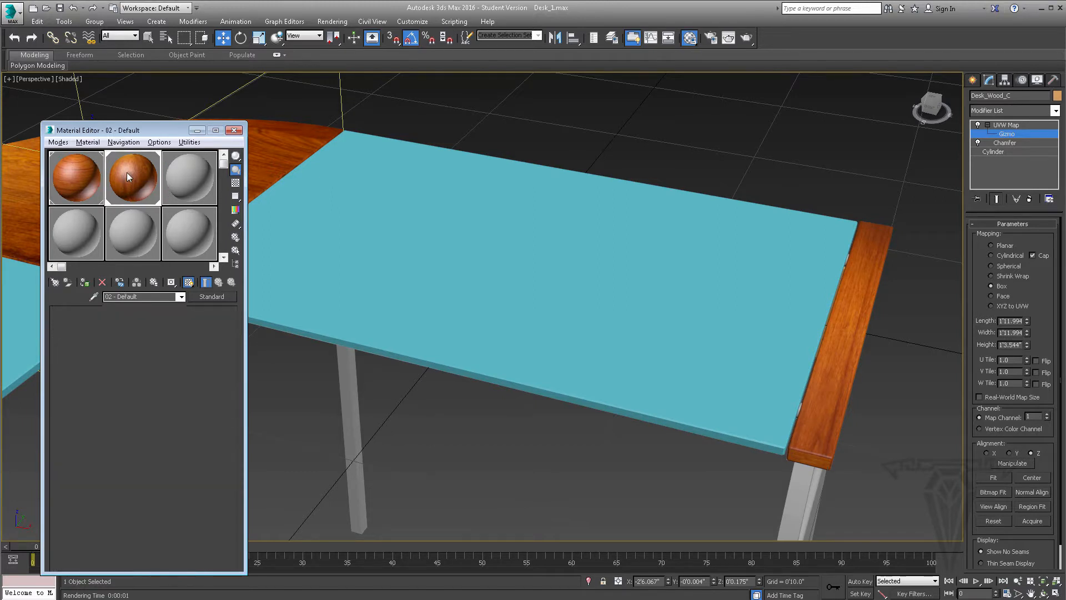
{"action": "left_click_drag", "start_coordinate": [160, 295], "coordinate": [94, 300]}
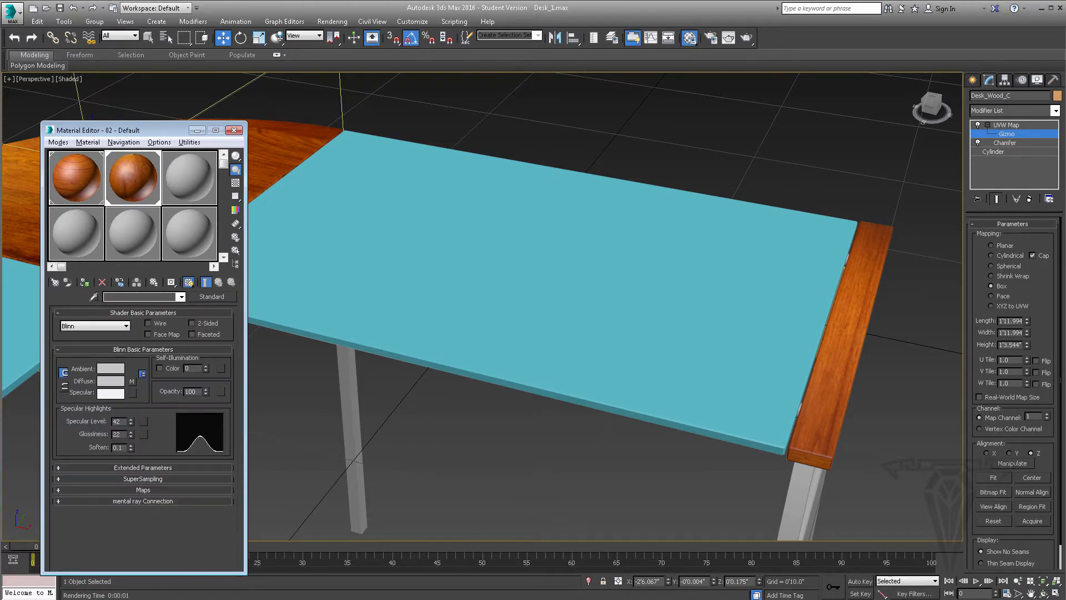
{"action": "type", "text": "Wood_2"}
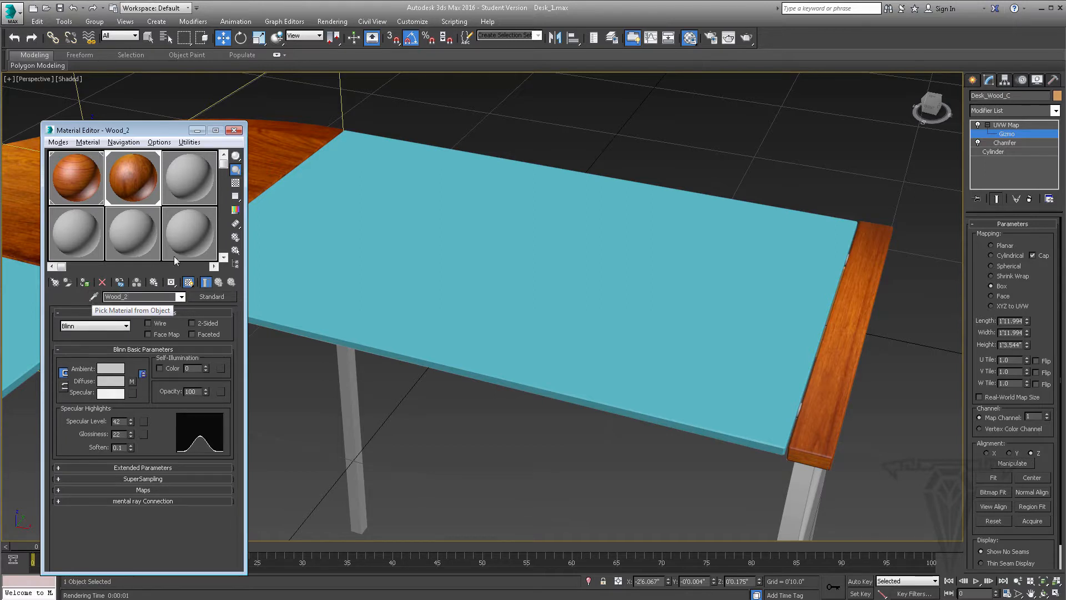
Name the third sample material Glass and assign it to both blue rectangular desktop panels
{"action": "left_click", "coordinate": [191, 168]}
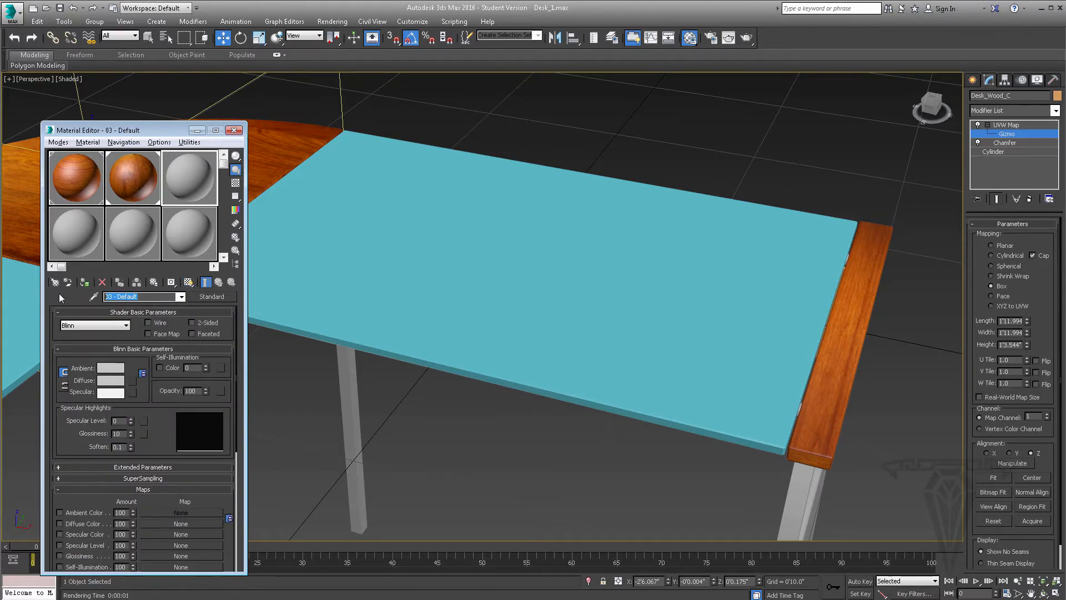
{"action": "type", "text": "Glass"}
{"action": "left_click_drag", "start_coordinate": [189, 167], "coordinate": [558, 297]}
{"action": "middle_click_drag", "start_coordinate": [645, 268], "coordinate": [638, 232], "text": "alt"}
{"action": "scroll", "coordinate": [622, 242], "scroll_direction": "down", "scroll_amount": 3}
{"action": "left_click_drag", "start_coordinate": [194, 175], "coordinate": [327, 331]}
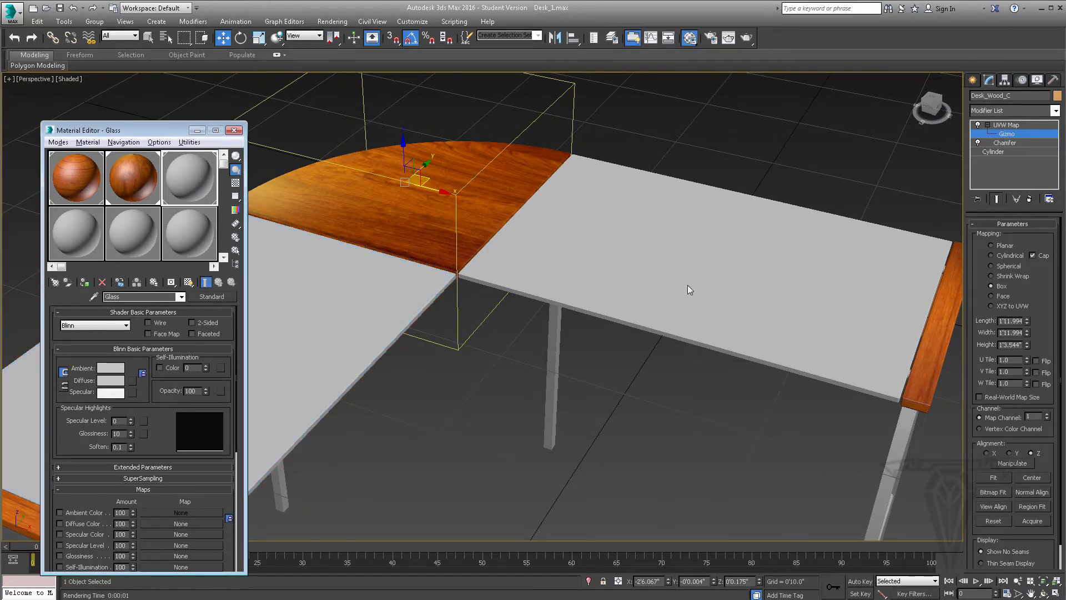
Set the Glass material's diffuse color to pure black
{"action": "scroll", "coordinate": [601, 285], "scroll_direction": "up", "scroll_amount": 6}
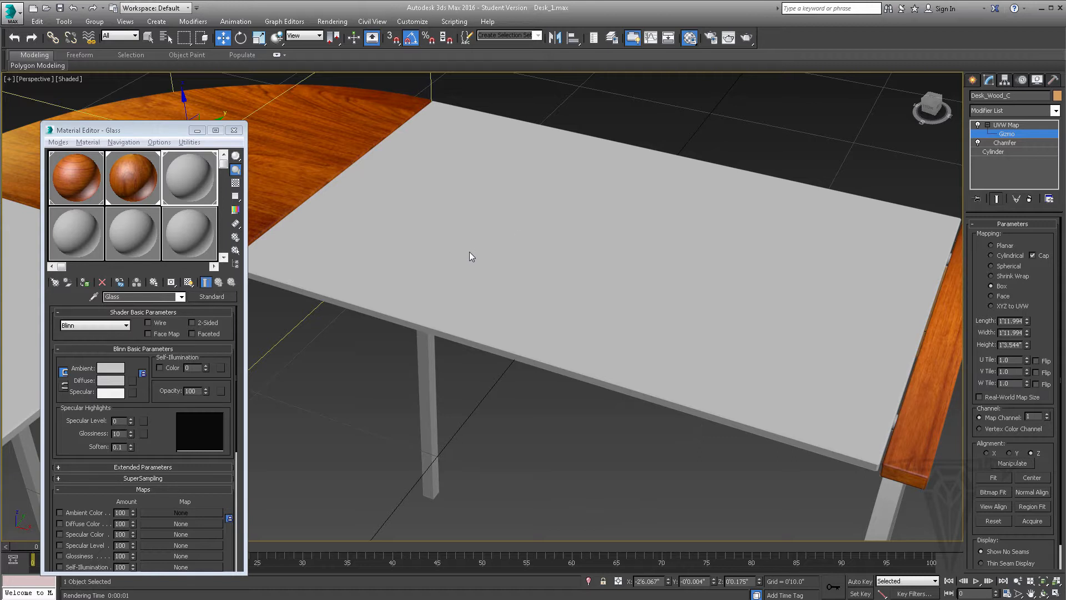
{"action": "left_click", "coordinate": [114, 381]}
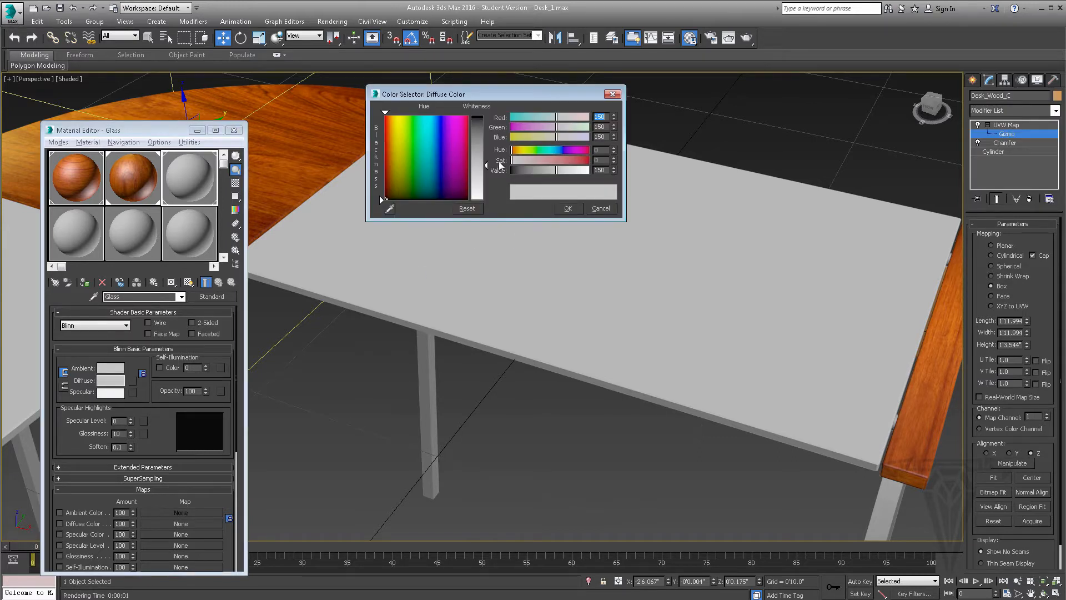
{"action": "left_click_drag", "start_coordinate": [500, 165], "coordinate": [494, 146]}
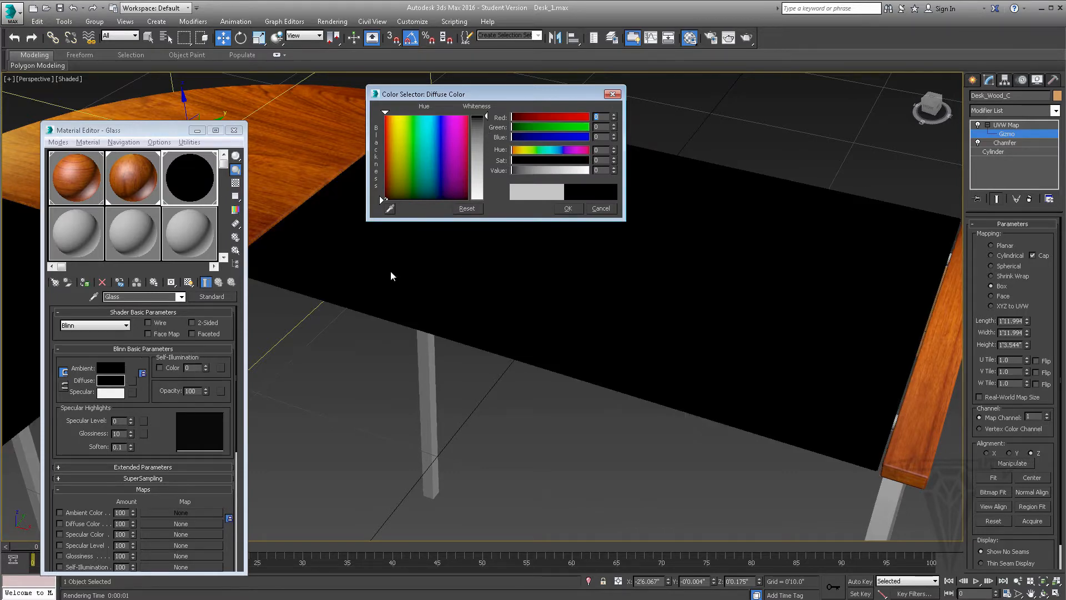
{"action": "left_click", "coordinate": [567, 209]}
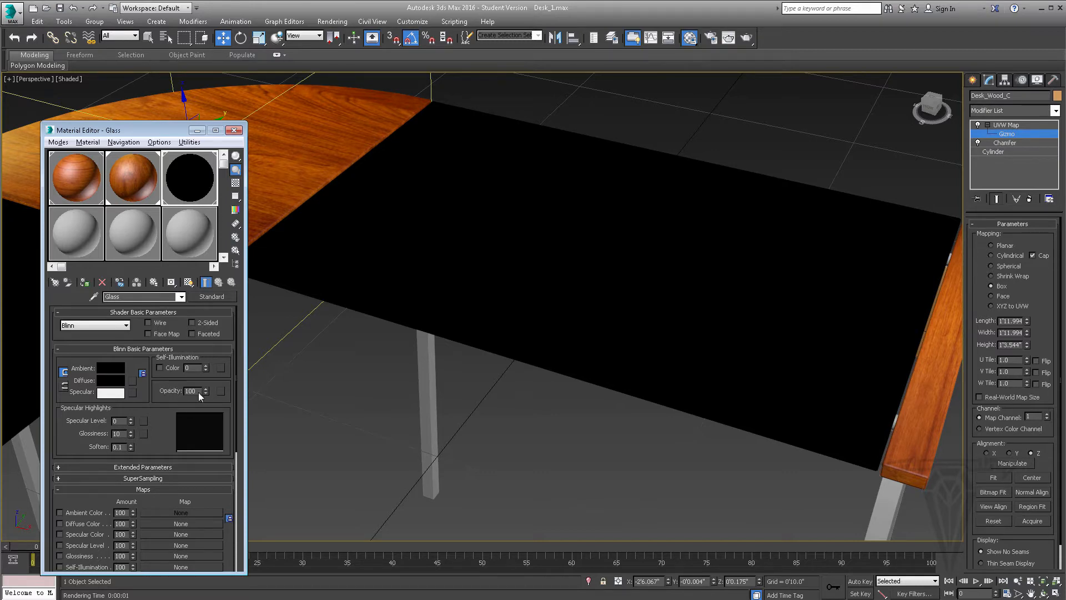
Add a Falloff map to the Glass material's opacity with Fresnel falloff type and return to the parent material
{"action": "left_click", "coordinate": [221, 390]}
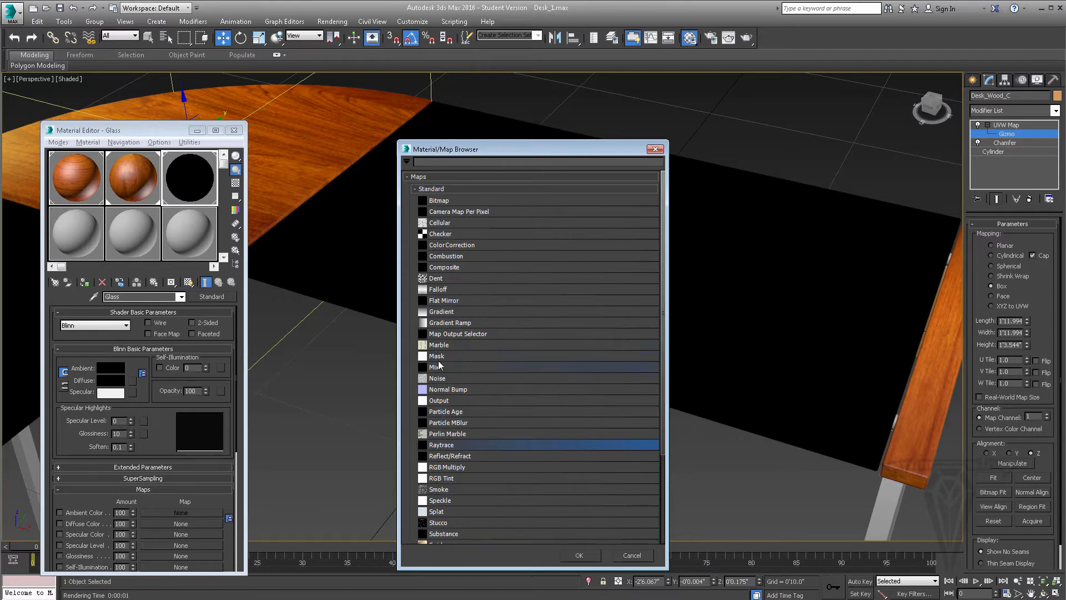
{"action": "left_click", "coordinate": [448, 290]}
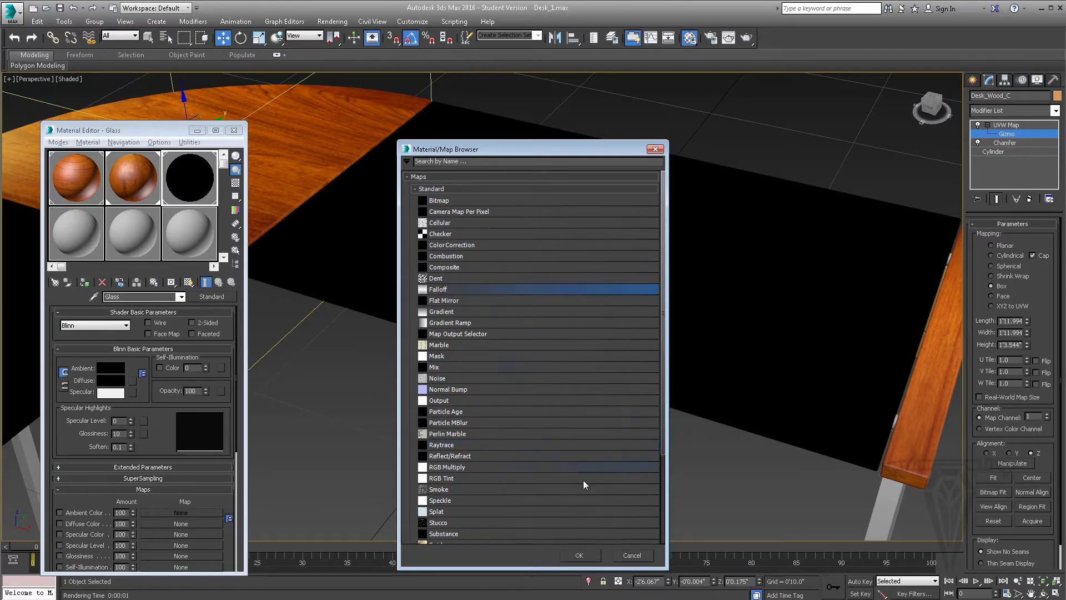
{"action": "left_click", "coordinate": [580, 555]}
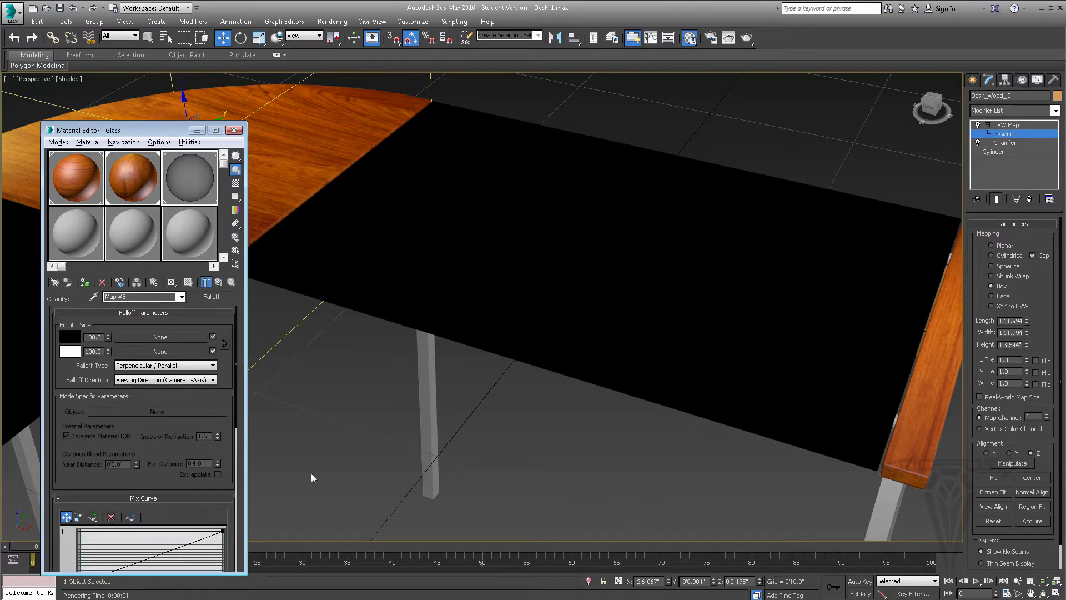
{"action": "scroll", "coordinate": [232, 380], "scroll_direction": "down", "scroll_amount": 1}
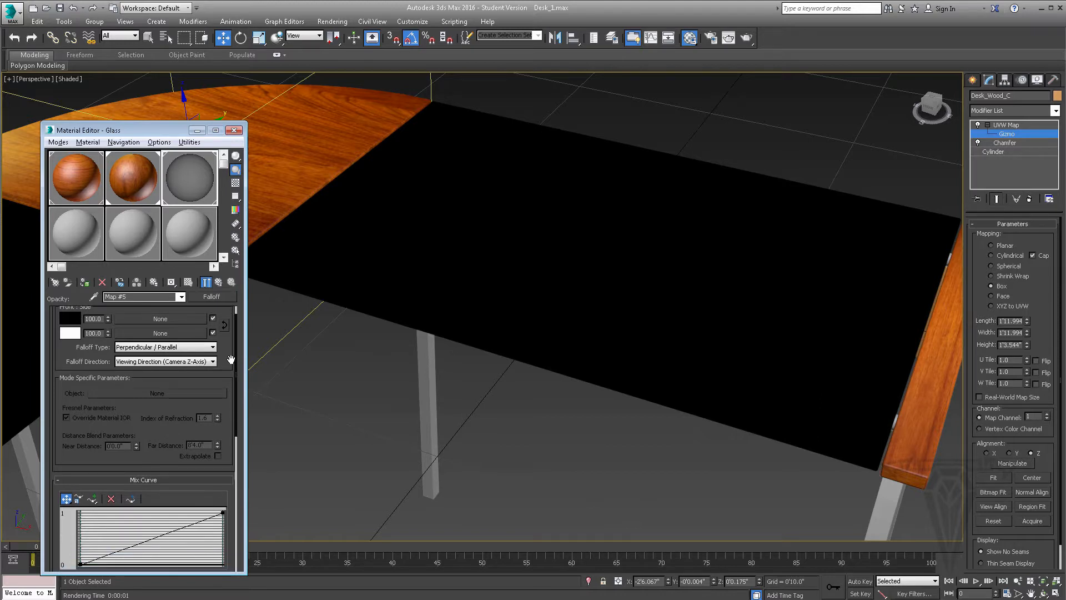
{"action": "left_click", "coordinate": [194, 348]}
{"action": "left_click", "coordinate": [125, 372]}
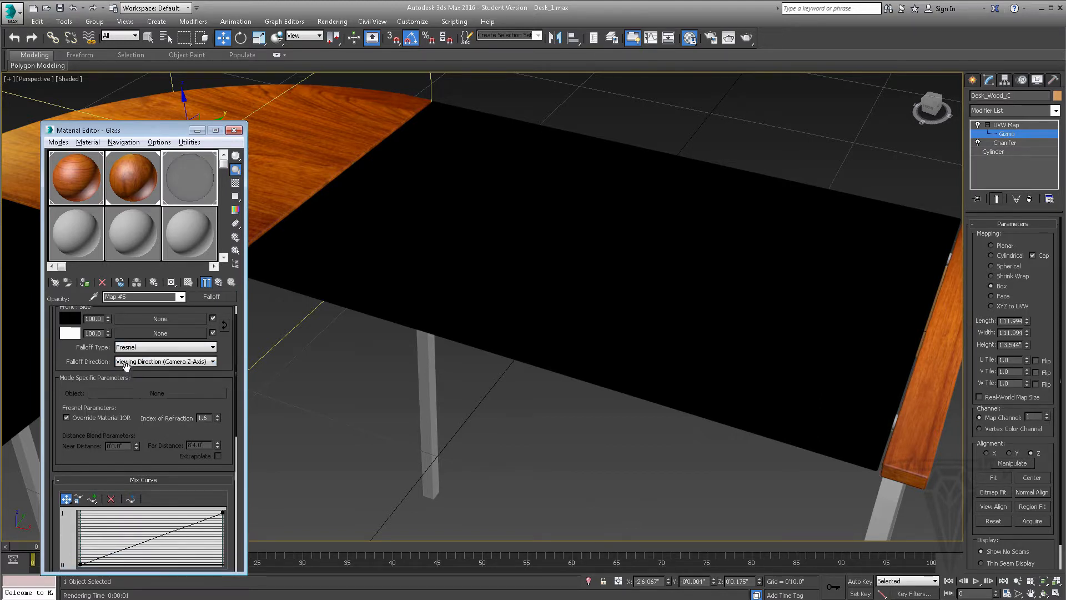
{"action": "left_click", "coordinate": [235, 183]}
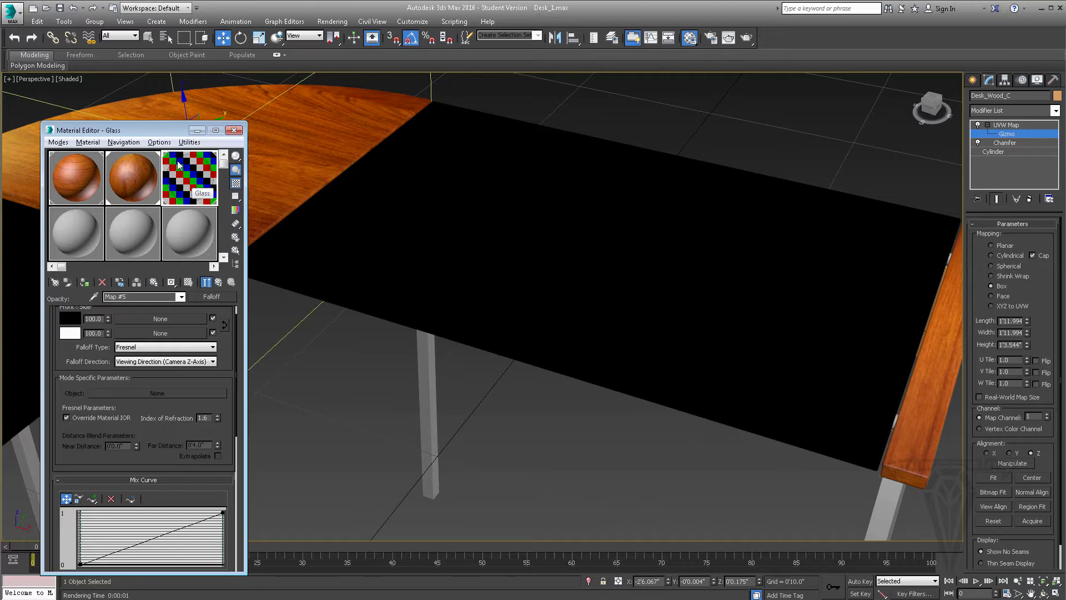
{"action": "left_click", "coordinate": [235, 182]}
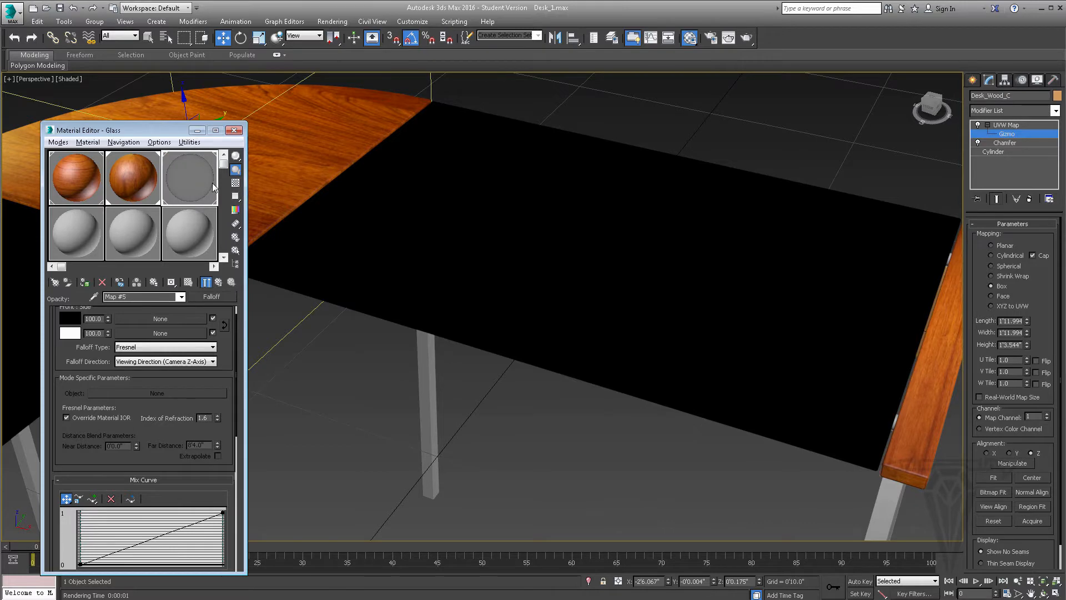
{"action": "left_click", "coordinate": [219, 283]}
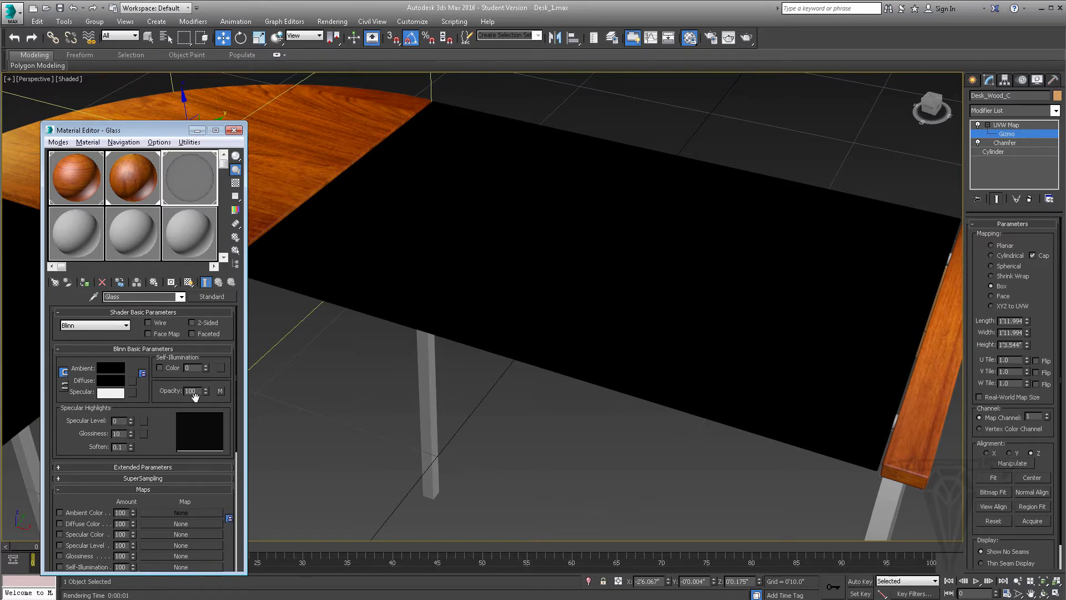
Set the Glass material's Specular Level to 128 and its Glossiness to 32
{"action": "scroll", "coordinate": [137, 411], "scroll_direction": "down", "scroll_amount": 1}
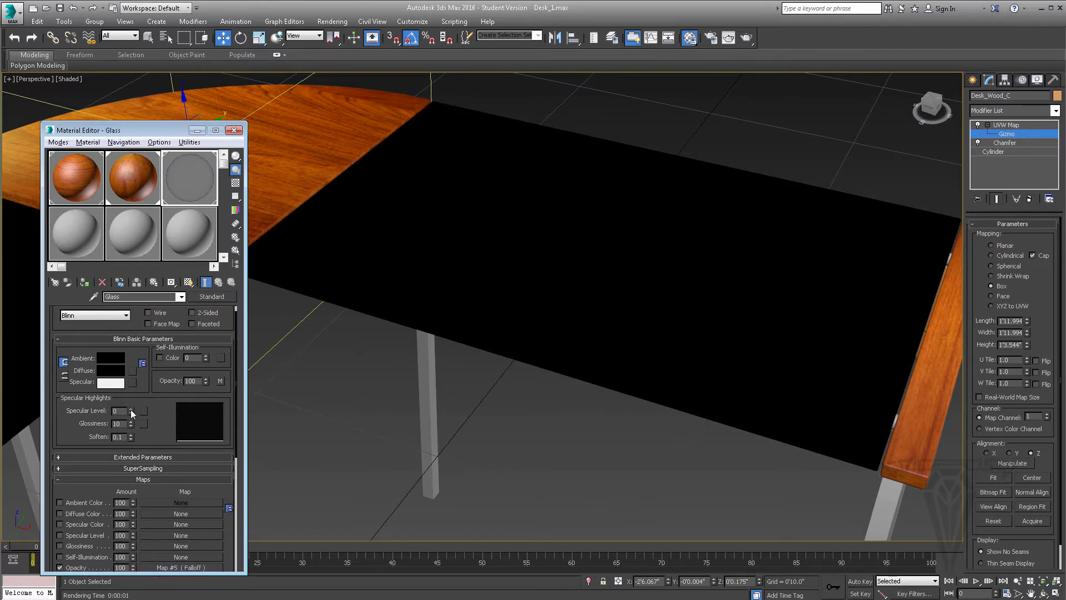
{"action": "left_click_drag", "start_coordinate": [131, 411], "coordinate": [127, 359]}
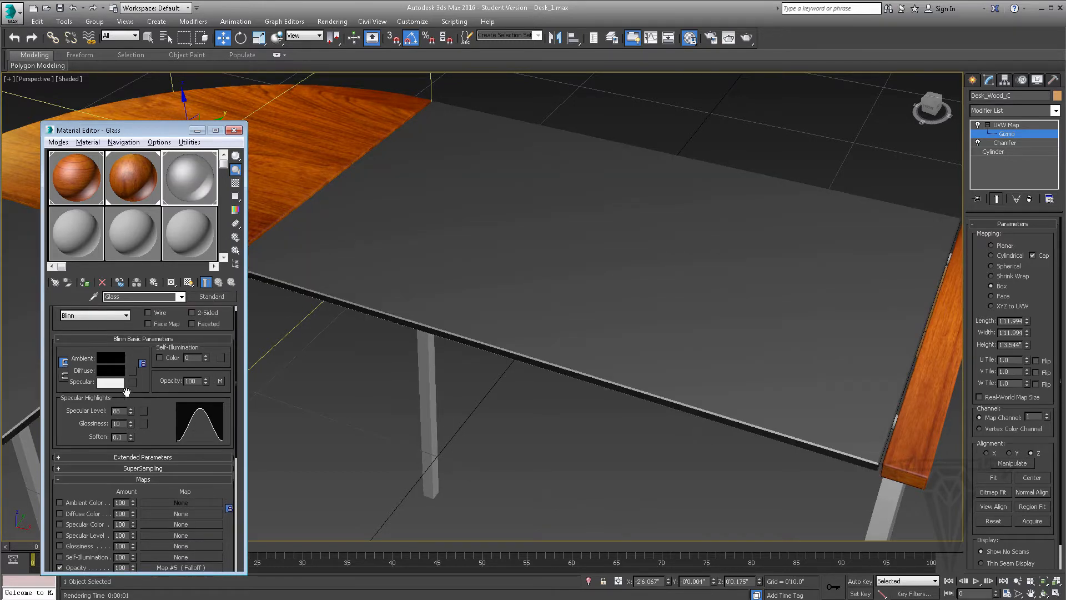
{"action": "left_click_drag", "start_coordinate": [132, 425], "coordinate": [128, 386]}
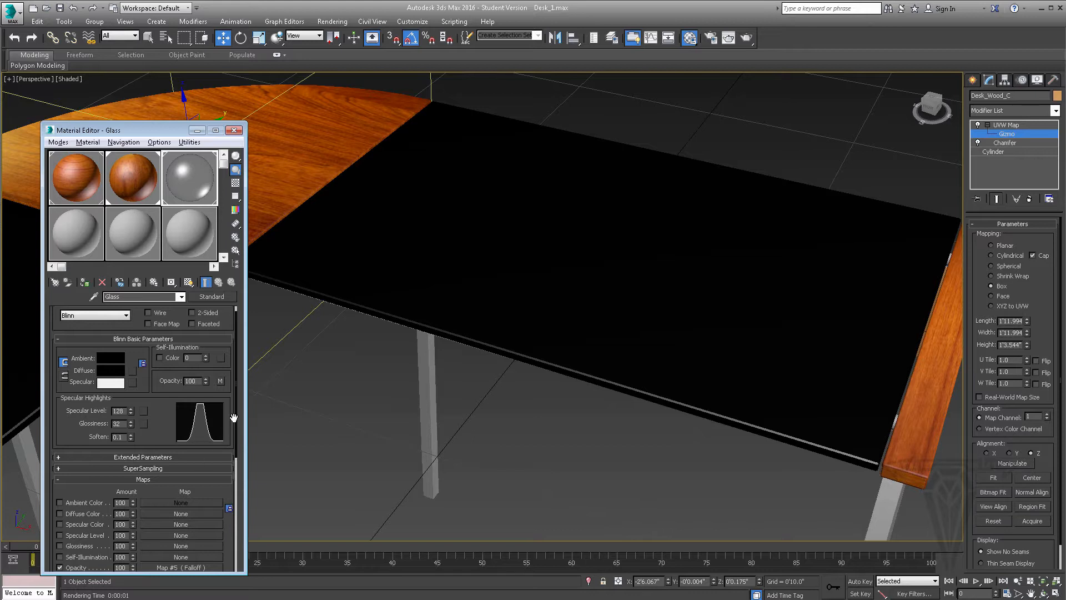
Assign a Raytrace map to the Glass material's Refraction channel
{"action": "left_click_drag", "start_coordinate": [231, 417], "coordinate": [228, 298]}
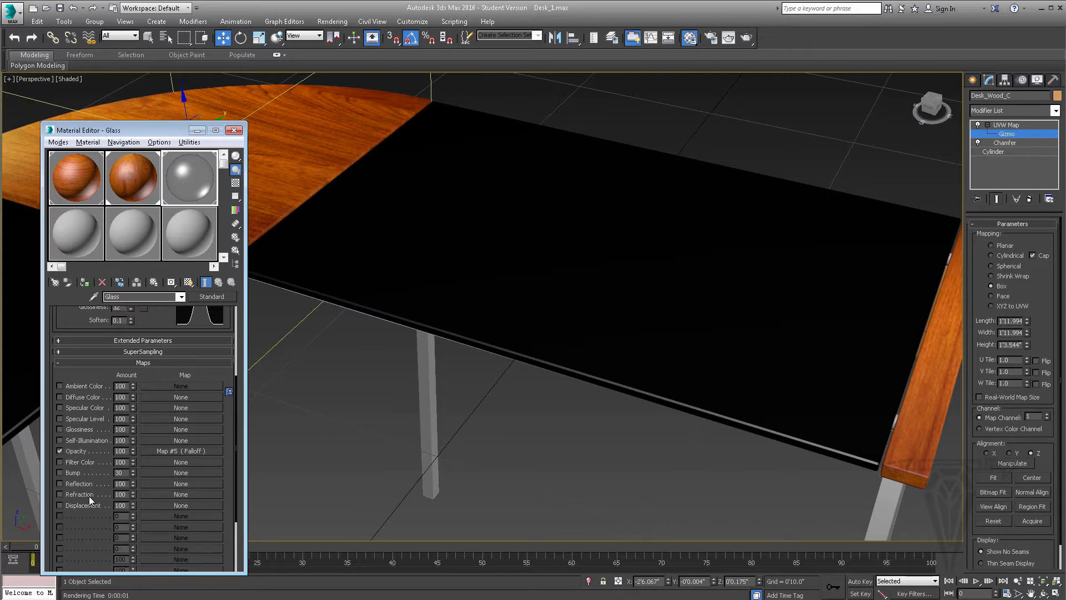
{"action": "left_click", "coordinate": [158, 493]}
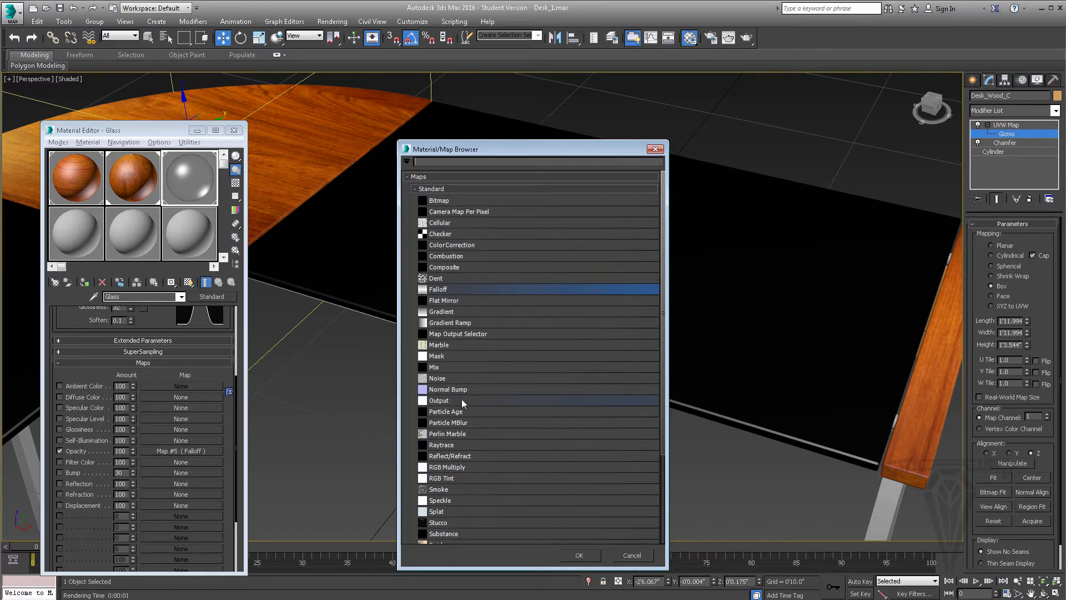
{"action": "scroll", "coordinate": [465, 414], "scroll_direction": "down", "scroll_amount": 1}
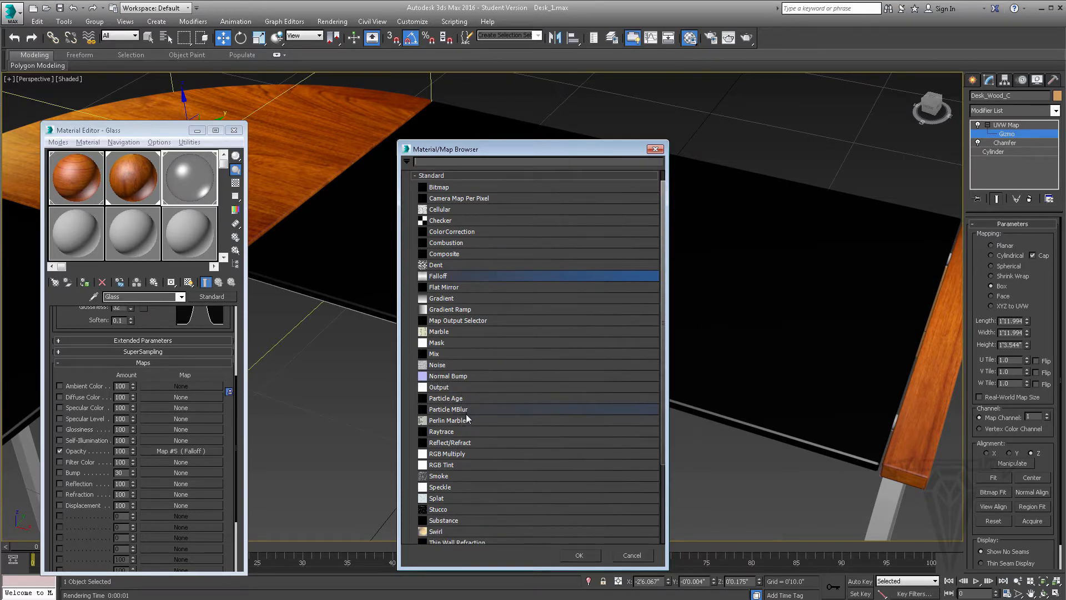
{"action": "left_click", "coordinate": [440, 433]}
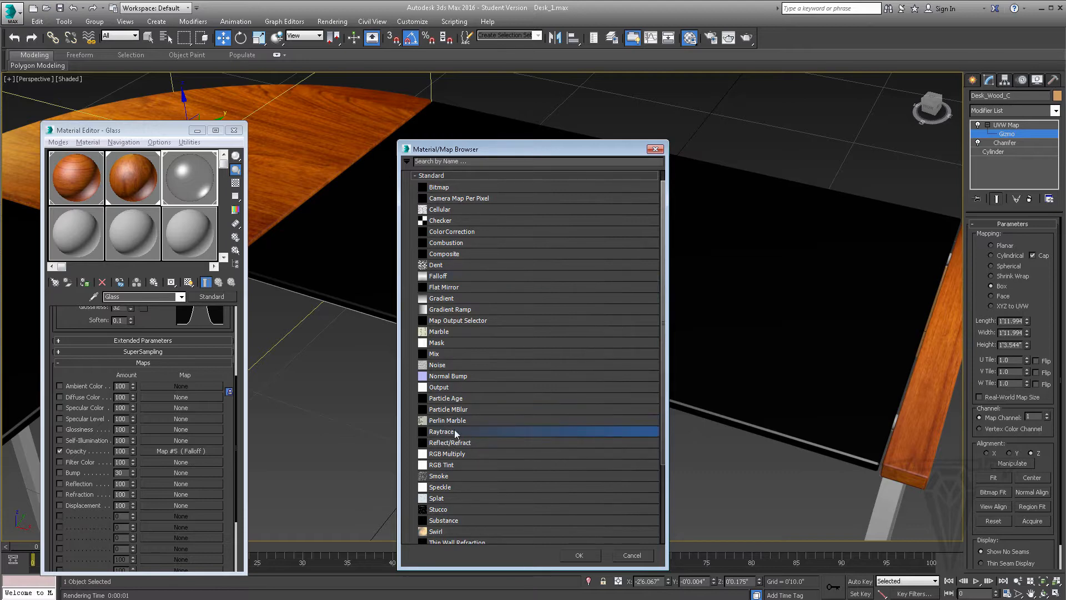
{"action": "left_click", "coordinate": [585, 556]}
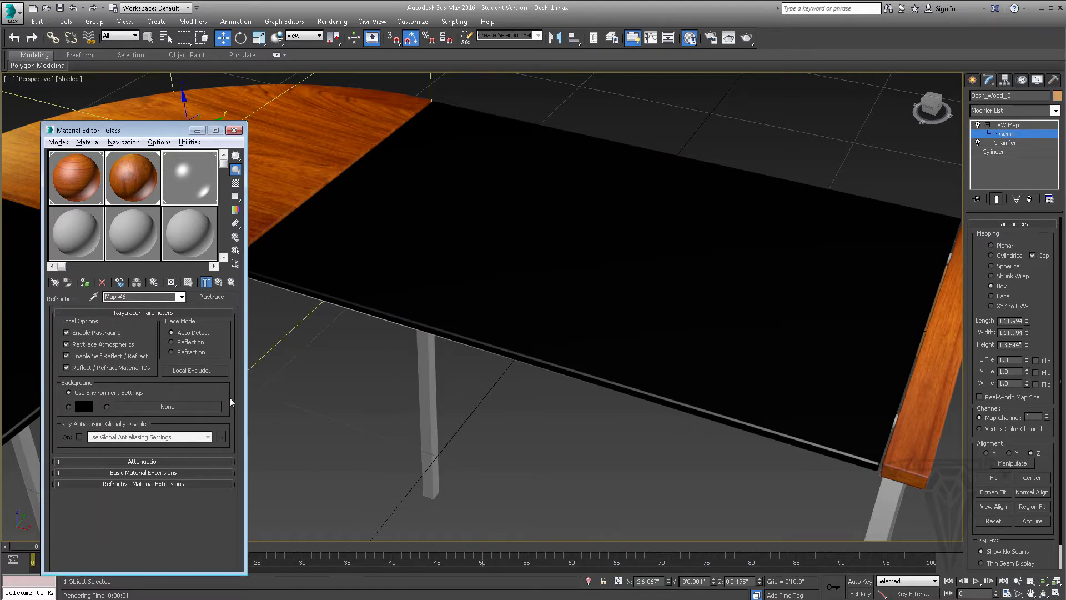
Look through the Raytrace map's Attenuation and material extension settings and set its Trace Mode to Refraction
{"action": "left_click", "coordinate": [178, 460]}
{"action": "left_click_drag", "start_coordinate": [225, 467], "coordinate": [225, 407]}
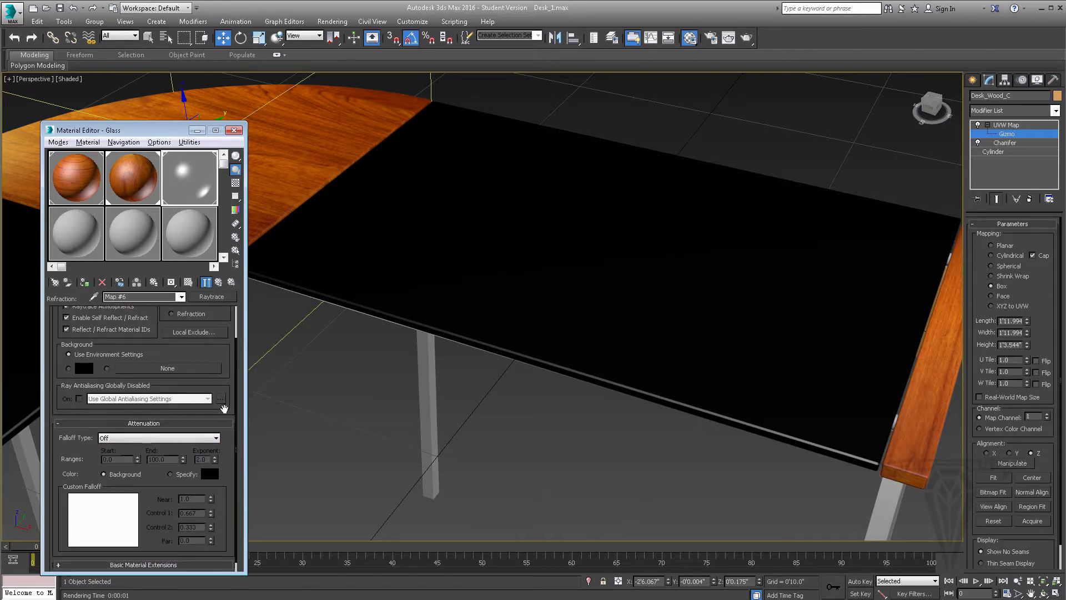
{"action": "left_click", "coordinate": [159, 423]}
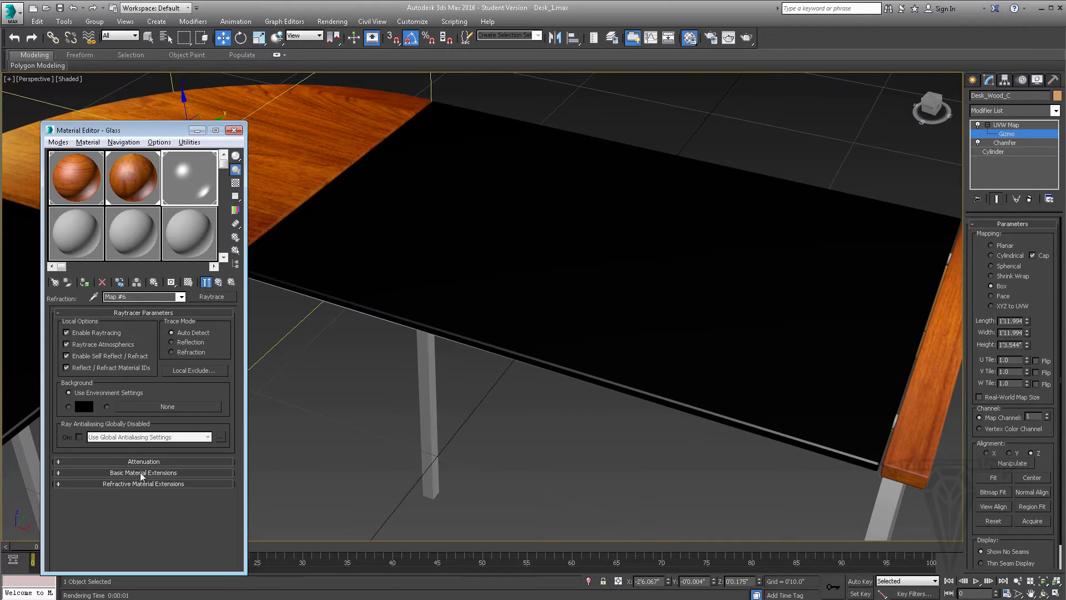
{"action": "left_click", "coordinate": [142, 473]}
{"action": "left_click", "coordinate": [160, 473]}
{"action": "left_click", "coordinate": [153, 484]}
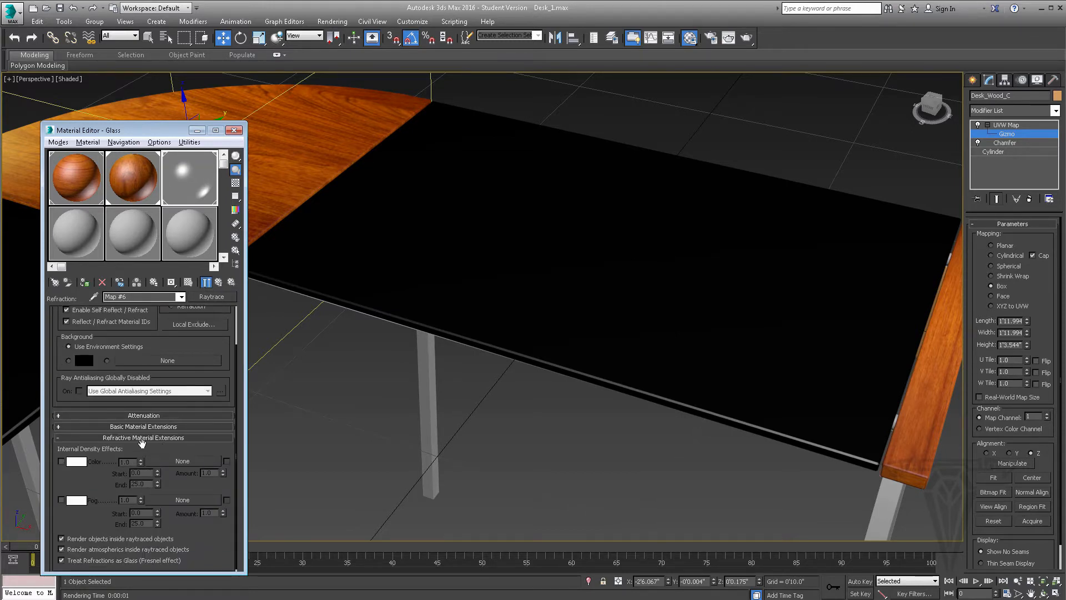
{"action": "left_click", "coordinate": [190, 437]}
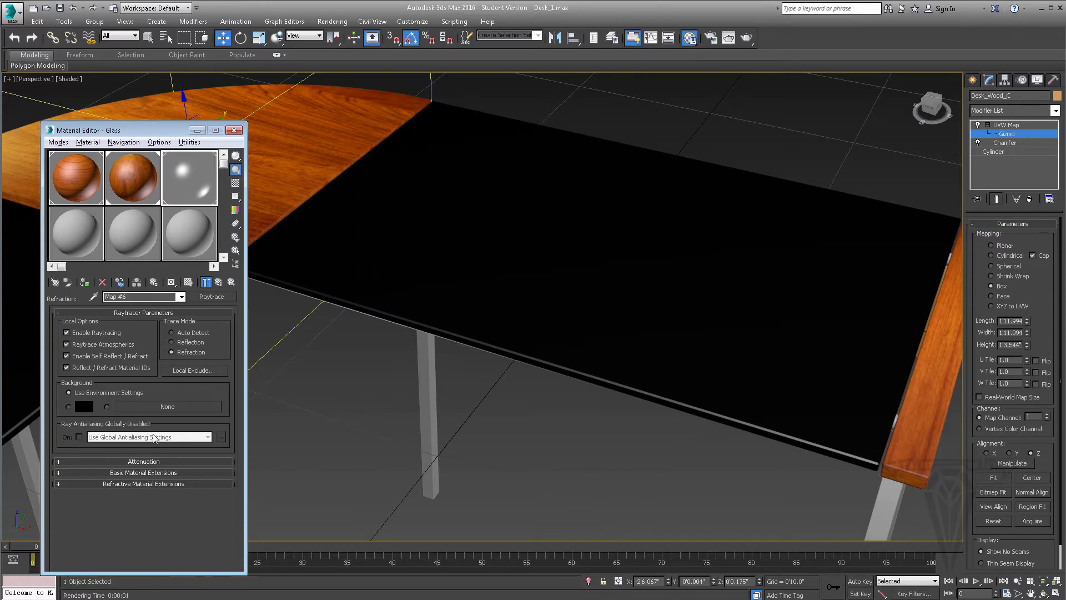
Return to the Glass material, turn off its global supersampling settings, and keep the Max 2.5 Star supersampling method
{"action": "left_click", "coordinate": [218, 283]}
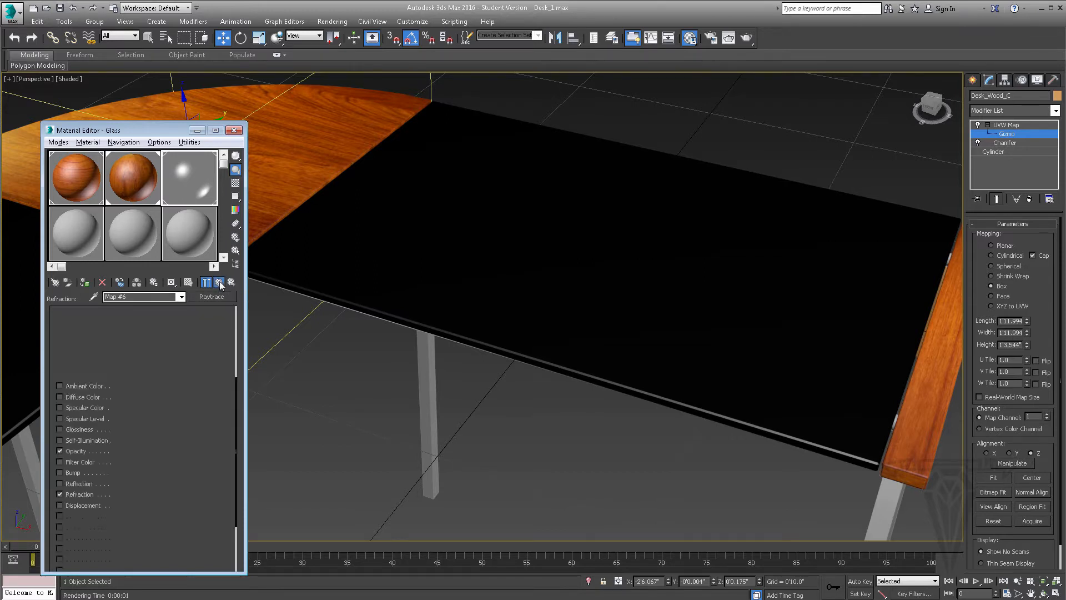
{"action": "left_click", "coordinate": [160, 350]}
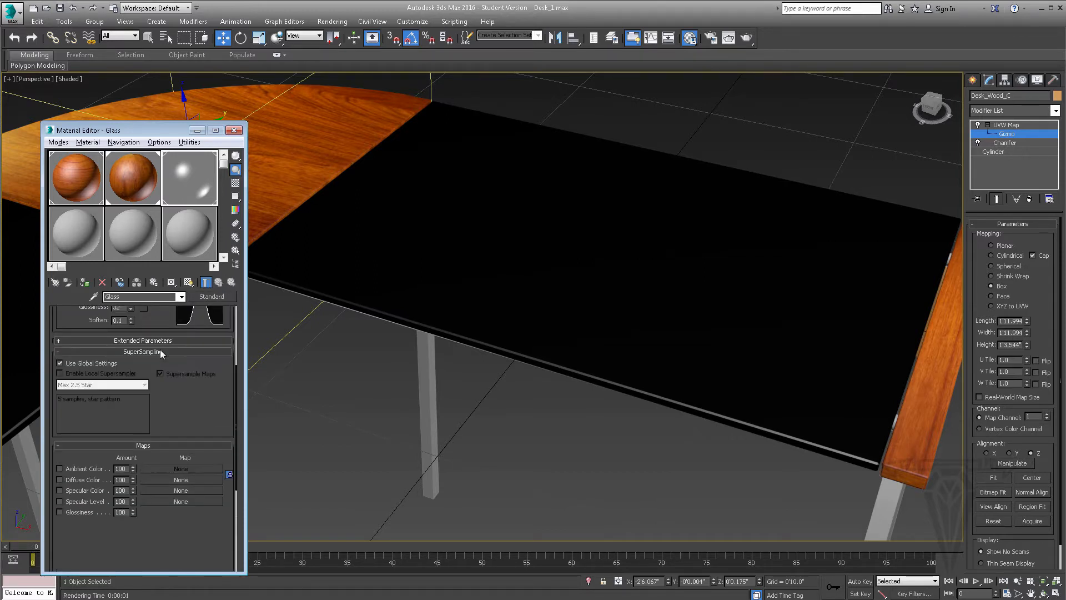
{"action": "left_click", "coordinate": [71, 364]}
{"action": "left_click", "coordinate": [106, 384]}
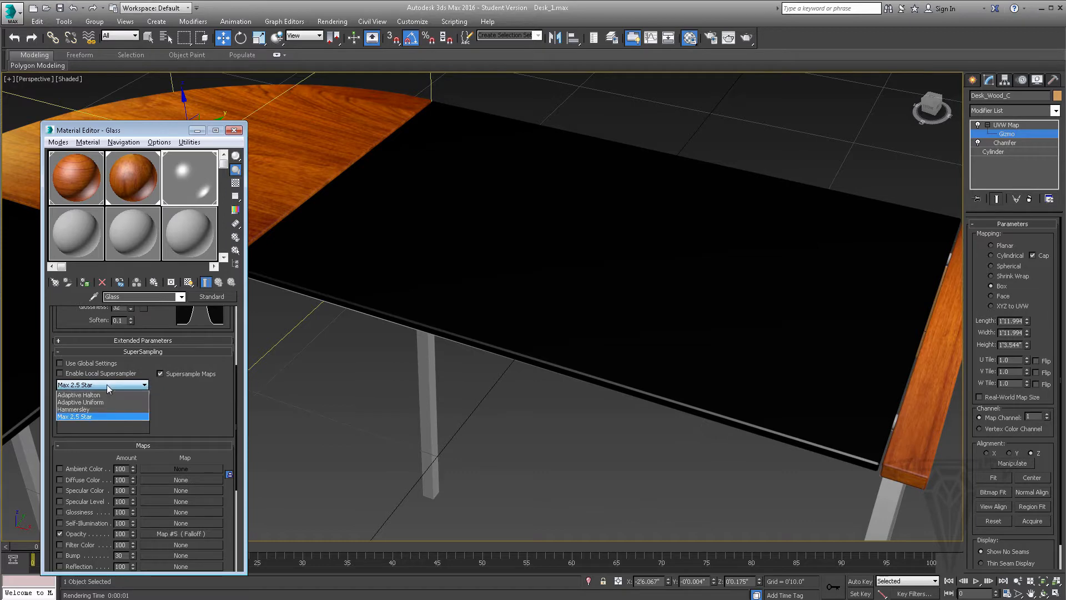
{"action": "left_click", "coordinate": [81, 416]}
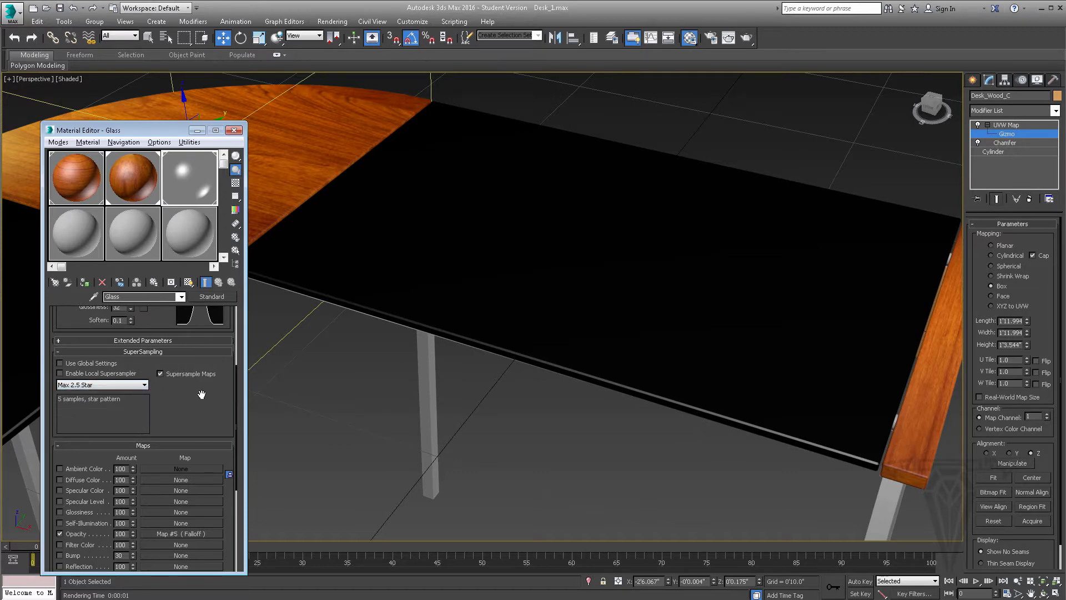
{"action": "left_click", "coordinate": [145, 352]}
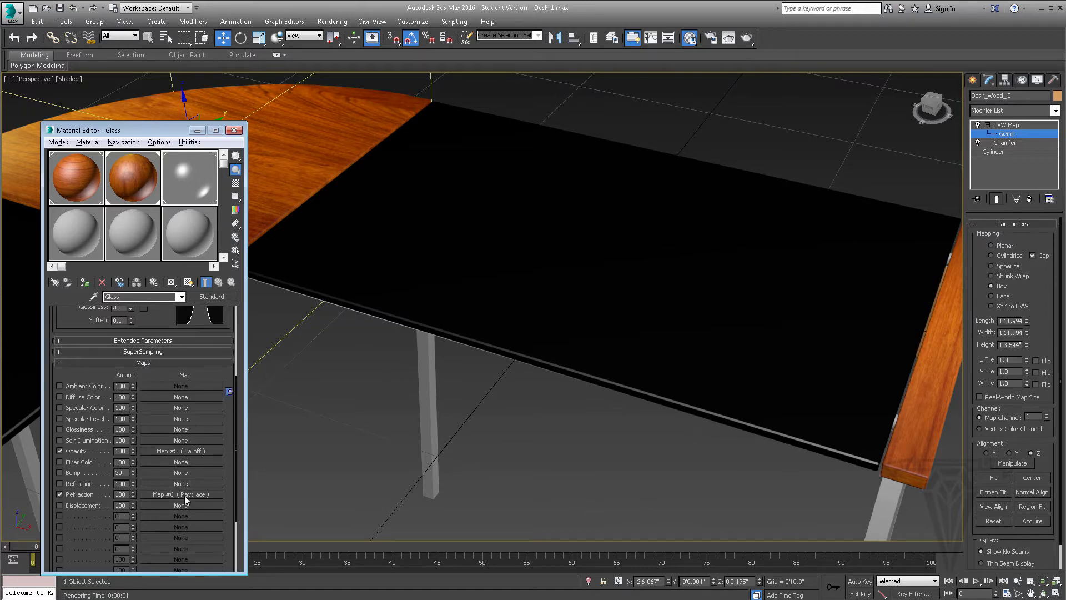
Assign a Raytrace map to the Glass material's Reflection channel and set the reflection amount to 50
{"action": "left_click", "coordinate": [164, 484]}
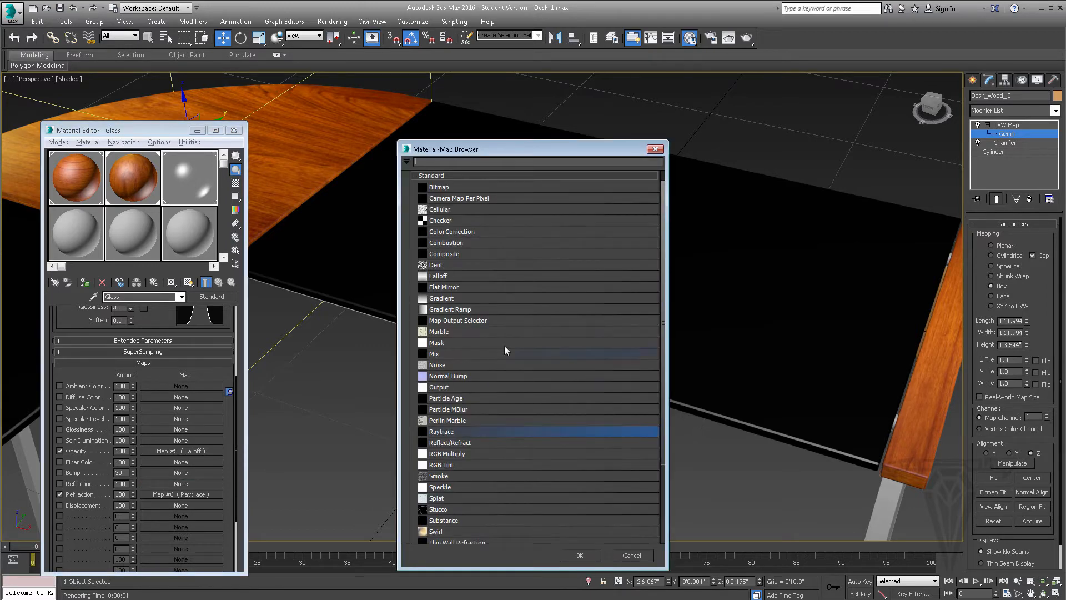
{"action": "left_click", "coordinate": [579, 555]}
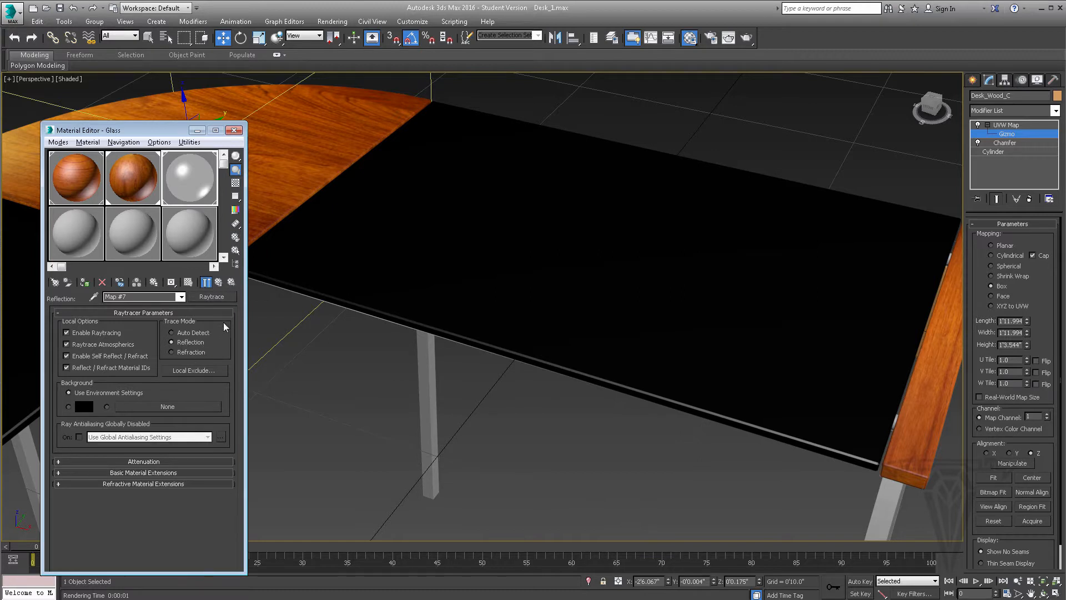
{"action": "left_click", "coordinate": [219, 283]}
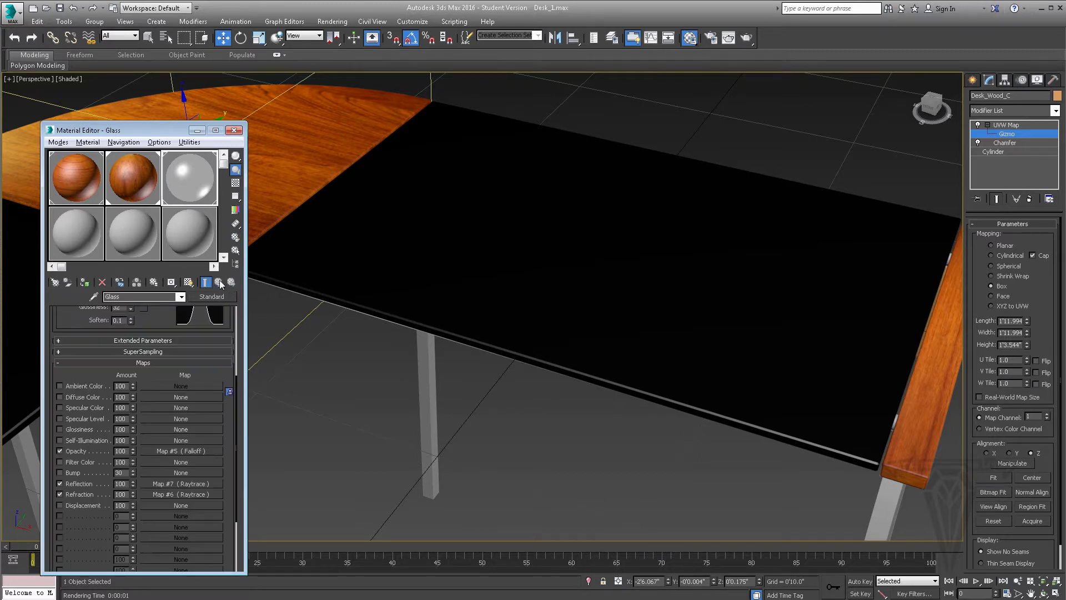
{"action": "double_click", "coordinate": [127, 483]}
{"action": "type", "text": "50"}
{"action": "key", "text": "Return"}
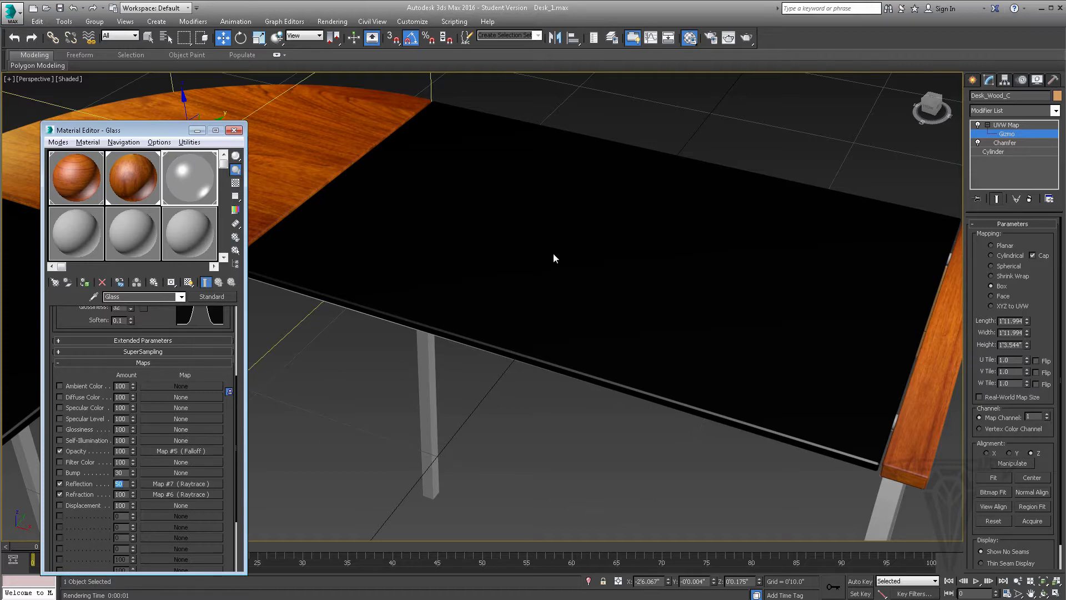
Render the perspective view to inspect the glass desktop panels, then close the render window and the Material Editor
{"action": "middle_click_drag", "start_coordinate": [554, 259], "coordinate": [550, 266], "text": "alt"}
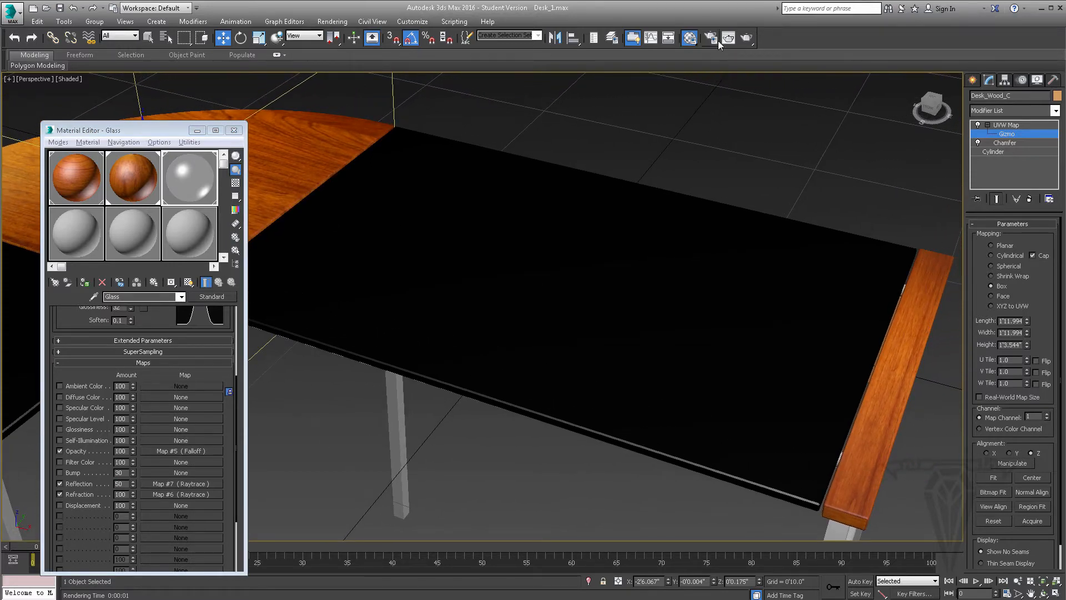
{"action": "left_click", "coordinate": [747, 37]}
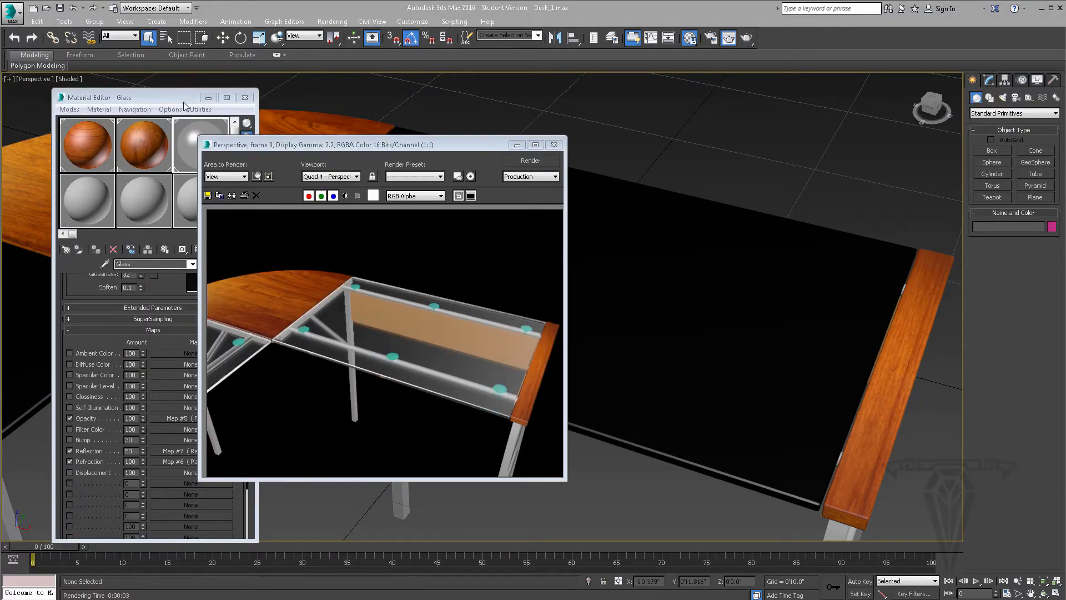
{"action": "left_click", "coordinate": [177, 97]}
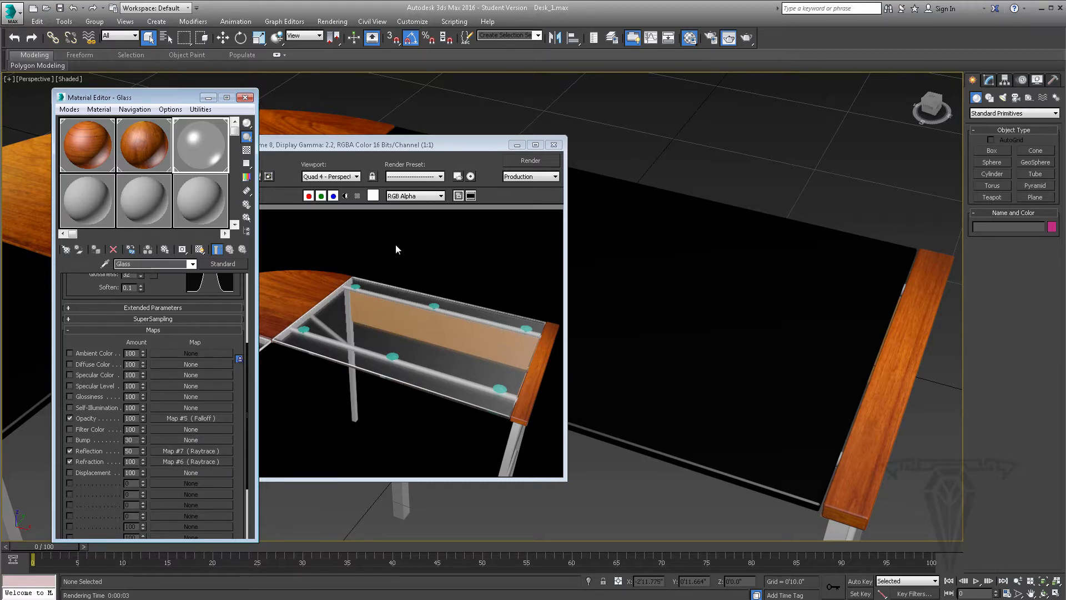
{"action": "left_click_drag", "start_coordinate": [463, 144], "coordinate": [521, 144]}
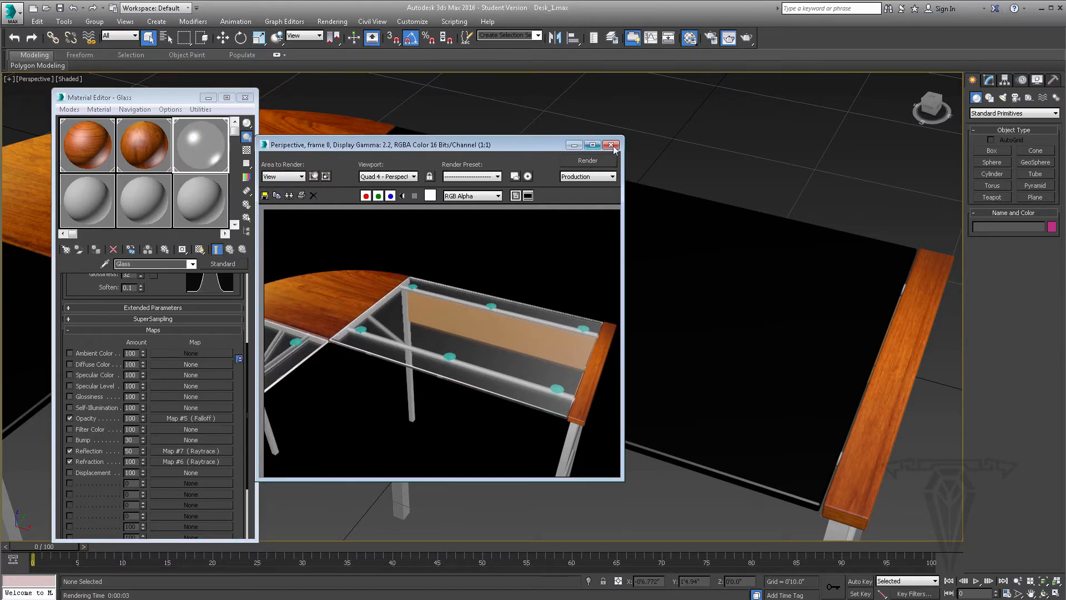
{"action": "left_click", "coordinate": [611, 145]}
{"action": "left_click", "coordinate": [245, 97]}
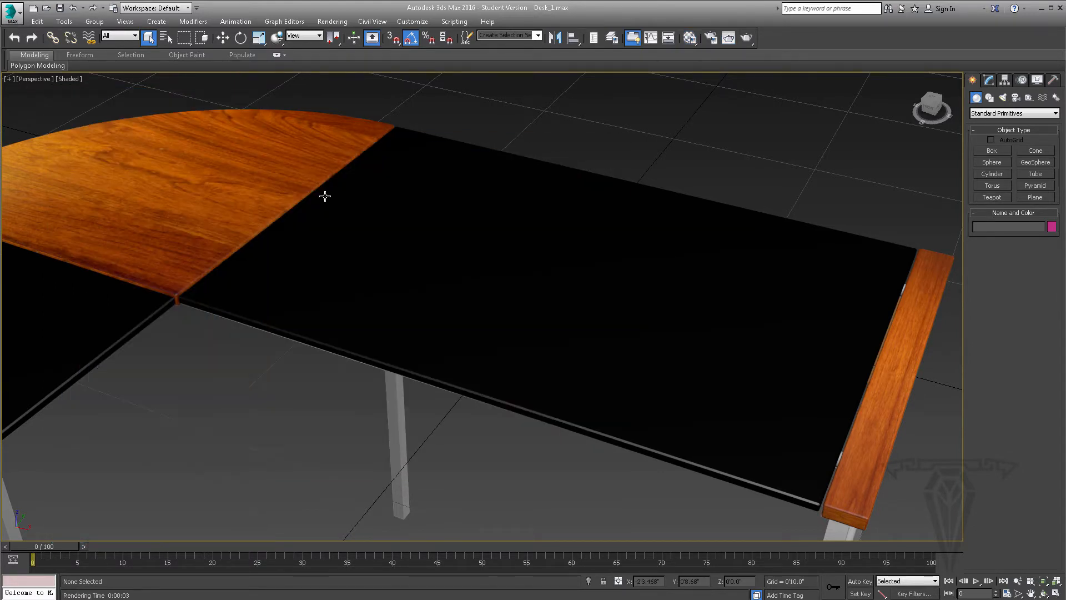
Select the bent metal leg and rename the unused 07 - Default material to Metal1
{"action": "middle_click_drag", "start_coordinate": [552, 519], "coordinate": [765, 395], "text": "alt"}
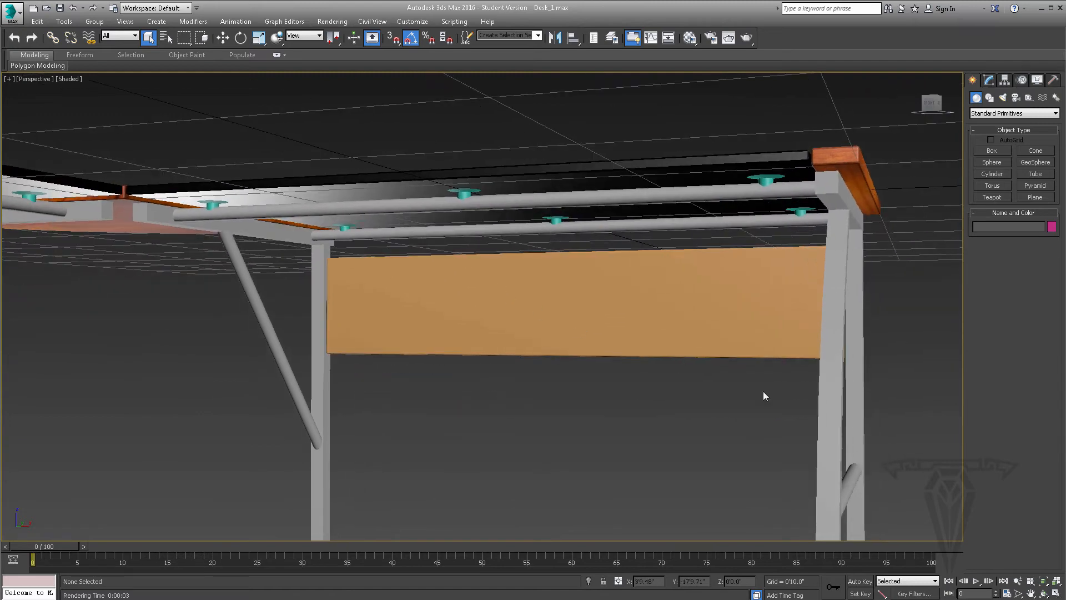
{"action": "left_click", "coordinate": [834, 389]}
{"action": "middle_click_drag", "start_coordinate": [704, 366], "coordinate": [633, 335], "text": "alt"}
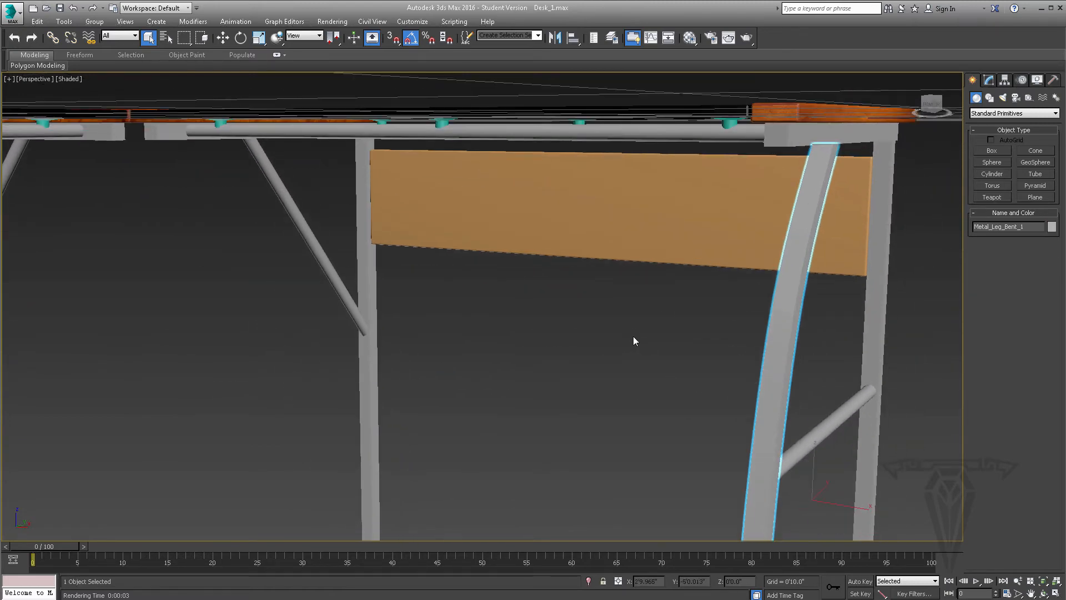
{"action": "scroll", "coordinate": [633, 335], "scroll_direction": "down", "scroll_amount": 3}
{"action": "left_click", "coordinate": [692, 38]}
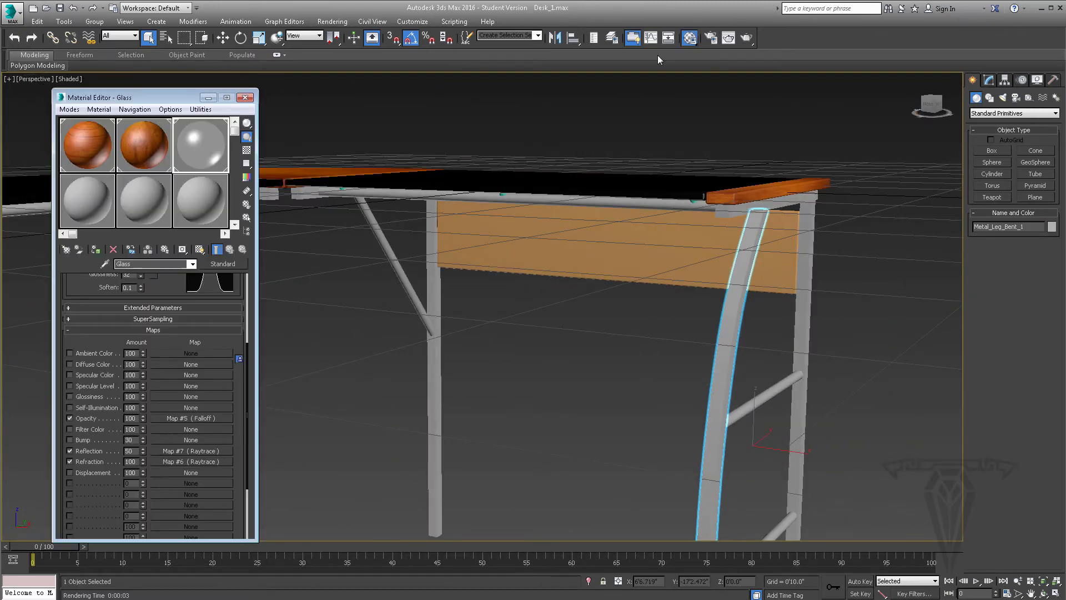
{"action": "left_click", "coordinate": [91, 207]}
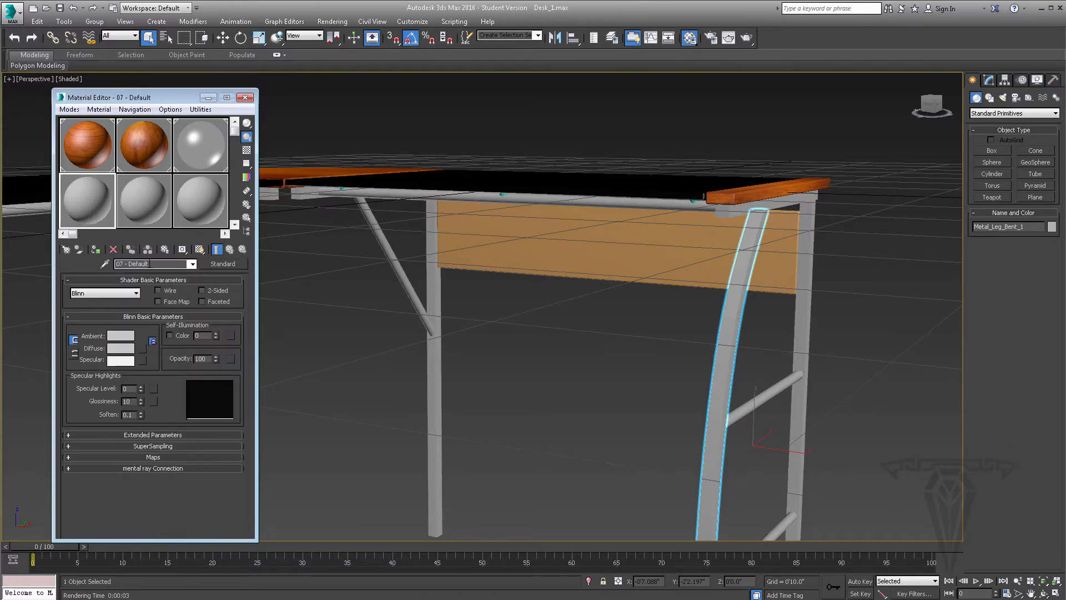
{"action": "left_click_drag", "start_coordinate": [158, 265], "coordinate": [85, 261]}
{"action": "type", "text": "Metal1"}
Select all the metal legs, braces, crossbeams and rails of the desk section that has the orange back panel
{"action": "scroll", "coordinate": [652, 369], "scroll_direction": "up", "scroll_amount": 2}
{"action": "middle_click_drag", "start_coordinate": [653, 373], "coordinate": [567, 286]}
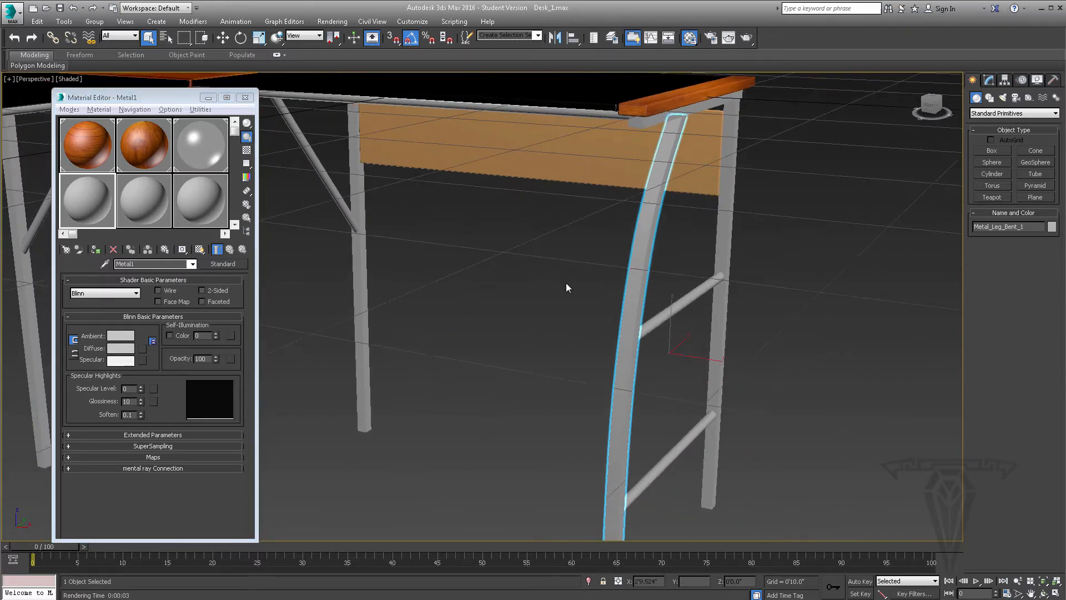
{"action": "scroll", "coordinate": [567, 286], "scroll_direction": "down", "scroll_amount": 2}
{"action": "left_click_drag", "start_coordinate": [573, 439], "coordinate": [344, 236]}
{"action": "middle_click_drag", "start_coordinate": [432, 355], "coordinate": [441, 333], "text": "alt"}
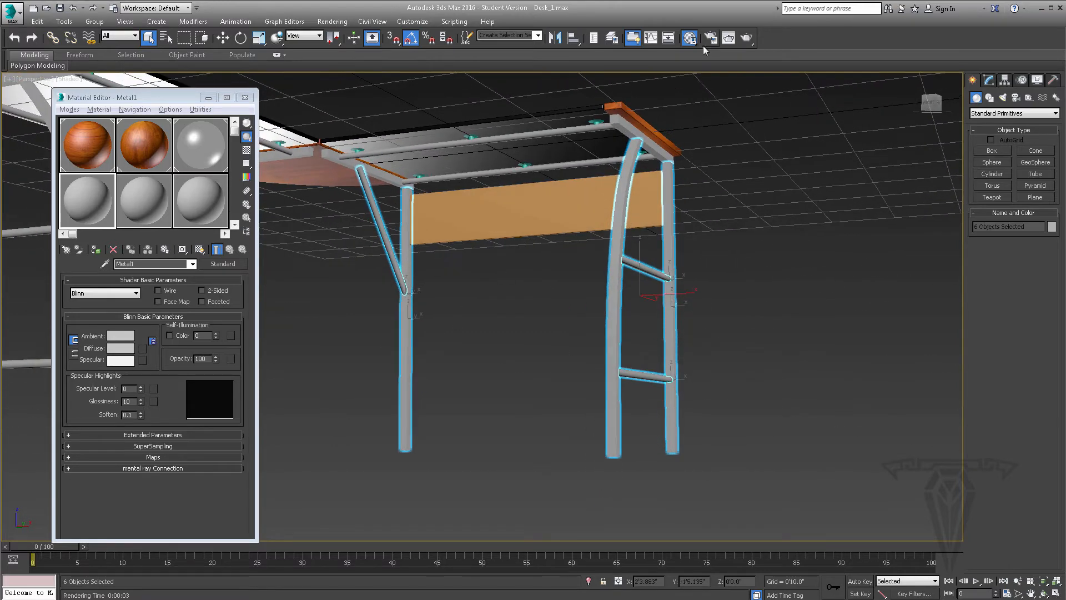
{"action": "left_click", "coordinate": [626, 128], "text": "ctrl"}
{"action": "left_click", "coordinate": [548, 135], "text": "ctrl"}
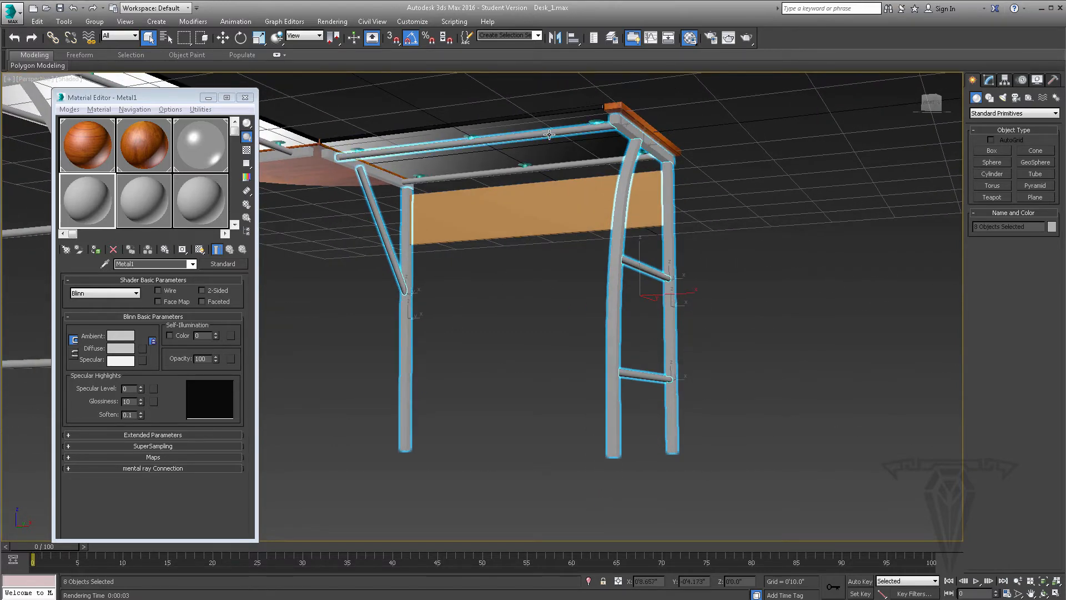
{"action": "left_click", "coordinate": [551, 167], "text": "ctrl"}
{"action": "middle_click_drag", "start_coordinate": [546, 185], "coordinate": [483, 206], "text": "alt"}
{"action": "left_click", "coordinate": [474, 192], "text": "ctrl"}
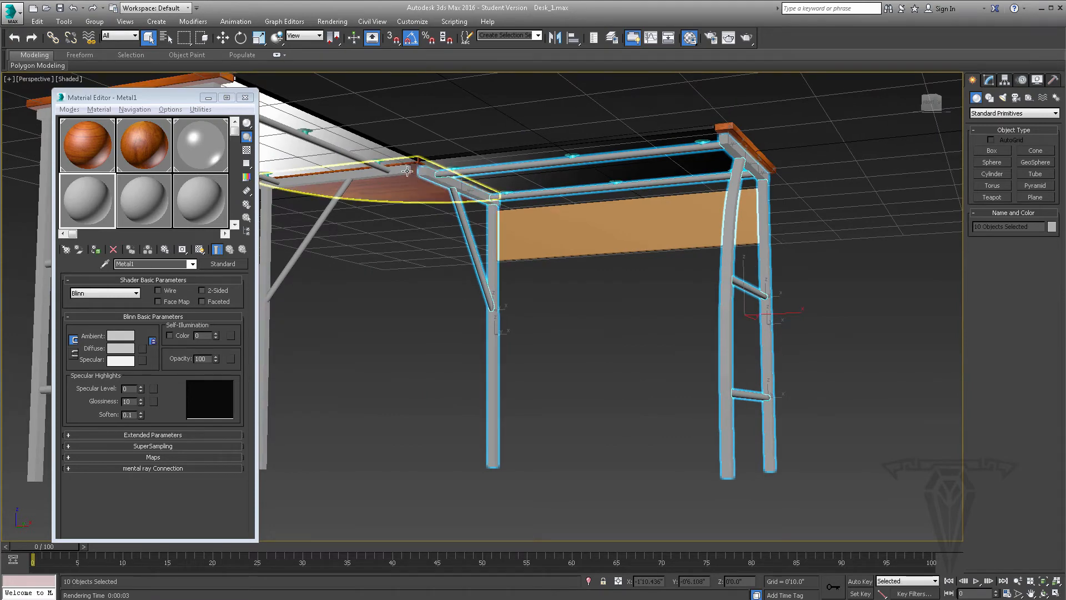
Add the other desk section's metal legs, braces, crossbeams and rails to the selection and assign the Metal1 material to all selected parts
{"action": "left_click", "coordinate": [379, 178], "text": "ctrl"}
{"action": "middle_click_drag", "start_coordinate": [325, 194], "coordinate": [454, 195]}
{"action": "scroll", "coordinate": [467, 206], "scroll_direction": "down", "scroll_amount": 4}
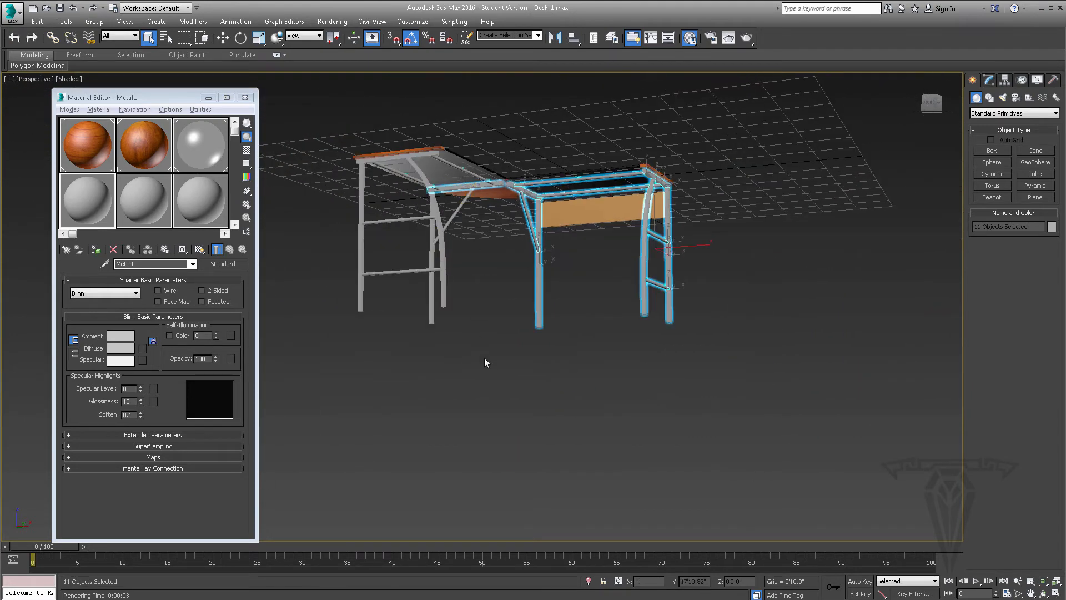
{"action": "left_click_drag", "start_coordinate": [346, 255], "coordinate": [322, 228], "text": "ctrl"}
{"action": "scroll", "coordinate": [374, 162], "scroll_direction": "up", "scroll_amount": 5}
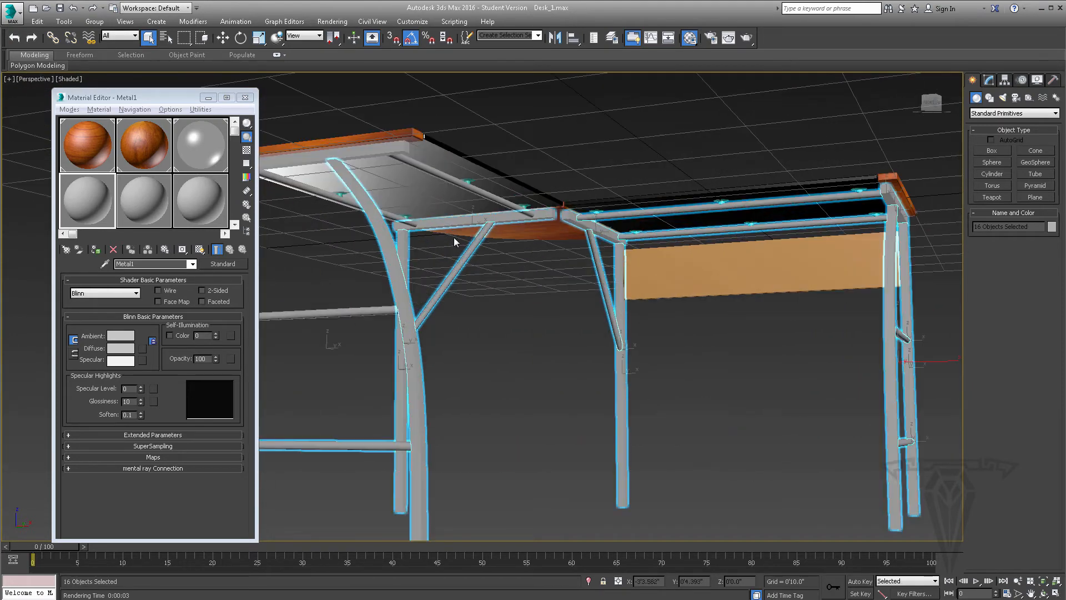
{"action": "left_click", "coordinate": [376, 154], "text": "ctrl"}
{"action": "left_click", "coordinate": [287, 185], "text": "ctrl"}
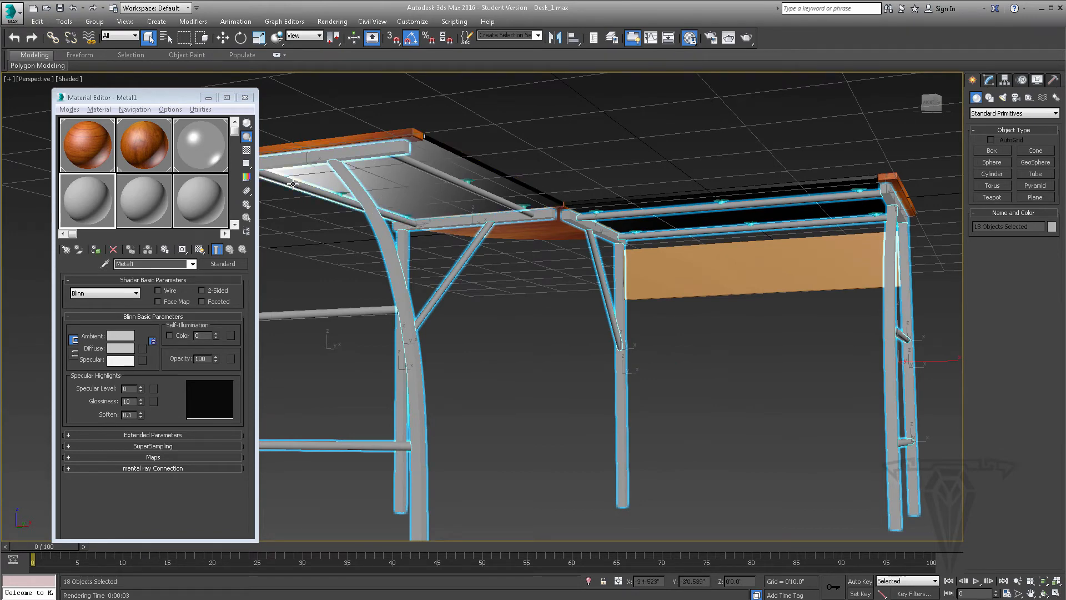
{"action": "left_click", "coordinate": [450, 179], "text": "ctrl"}
{"action": "middle_click_drag", "start_coordinate": [595, 262], "coordinate": [457, 264], "text": "alt"}
{"action": "left_click", "coordinate": [111, 263]}
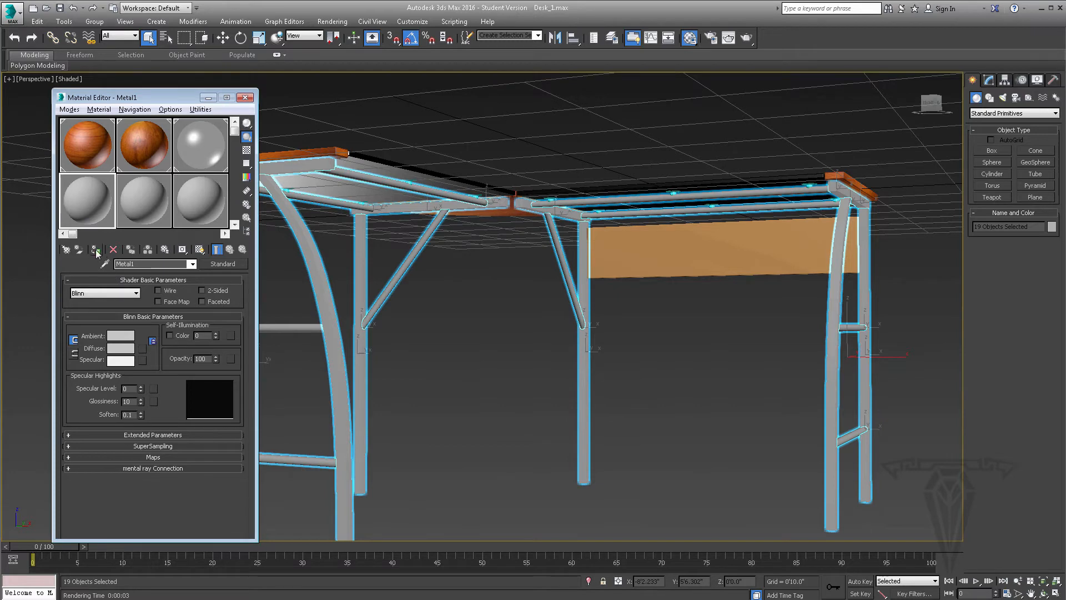
{"action": "left_click", "coordinate": [96, 251]}
Lighten Metal1's ambient and diffuse color to RGB 190, and set its Specular Level to 91 and Glossiness to 22
{"action": "middle_click_drag", "start_coordinate": [608, 260], "coordinate": [557, 284]}
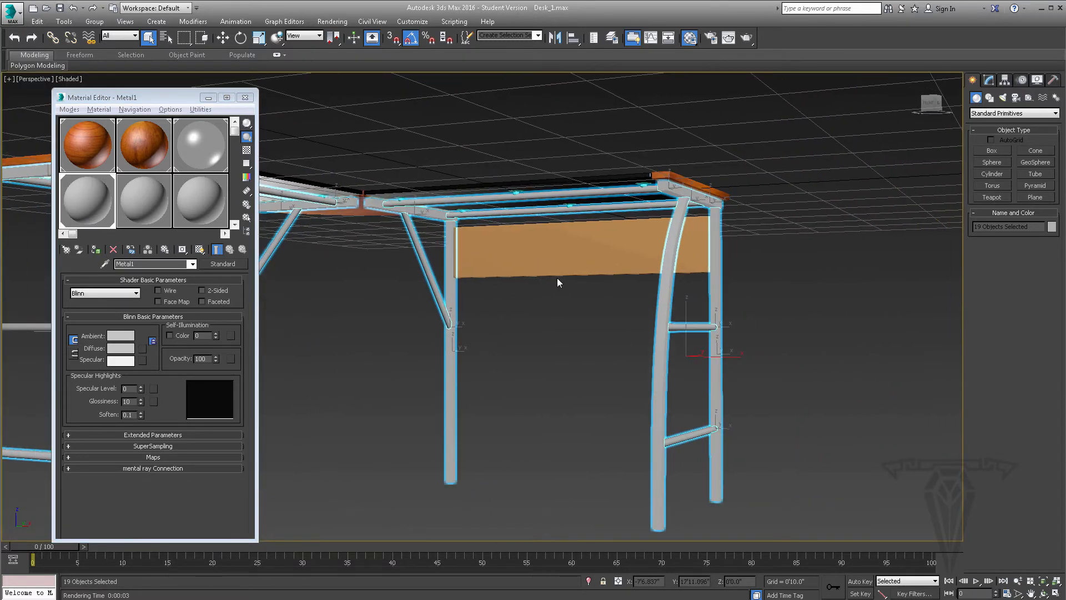
{"action": "scroll", "coordinate": [557, 283], "scroll_direction": "up", "scroll_amount": 4}
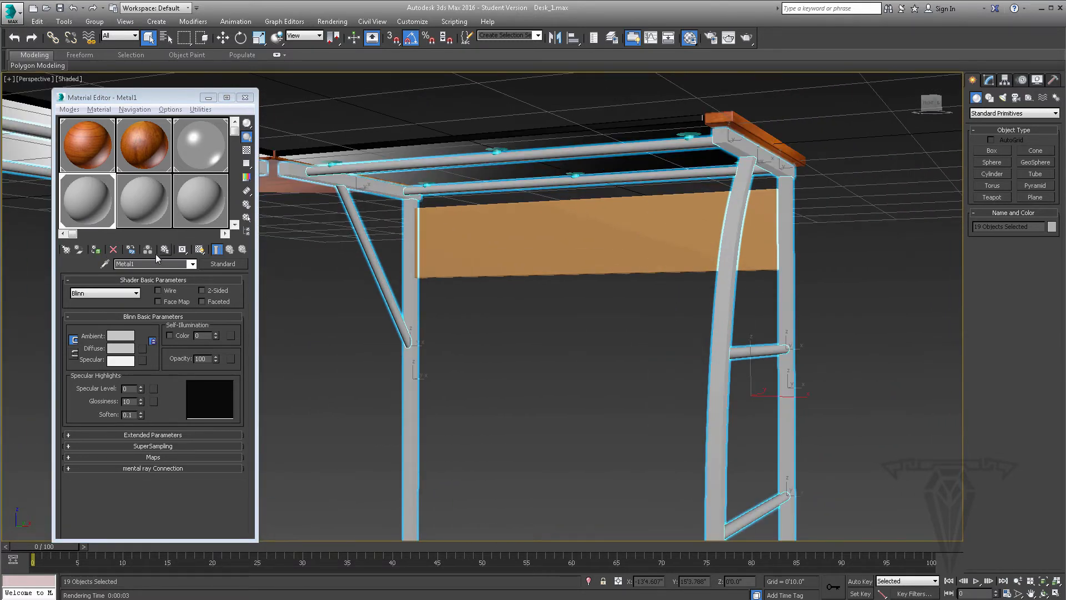
{"action": "left_click", "coordinate": [120, 336]}
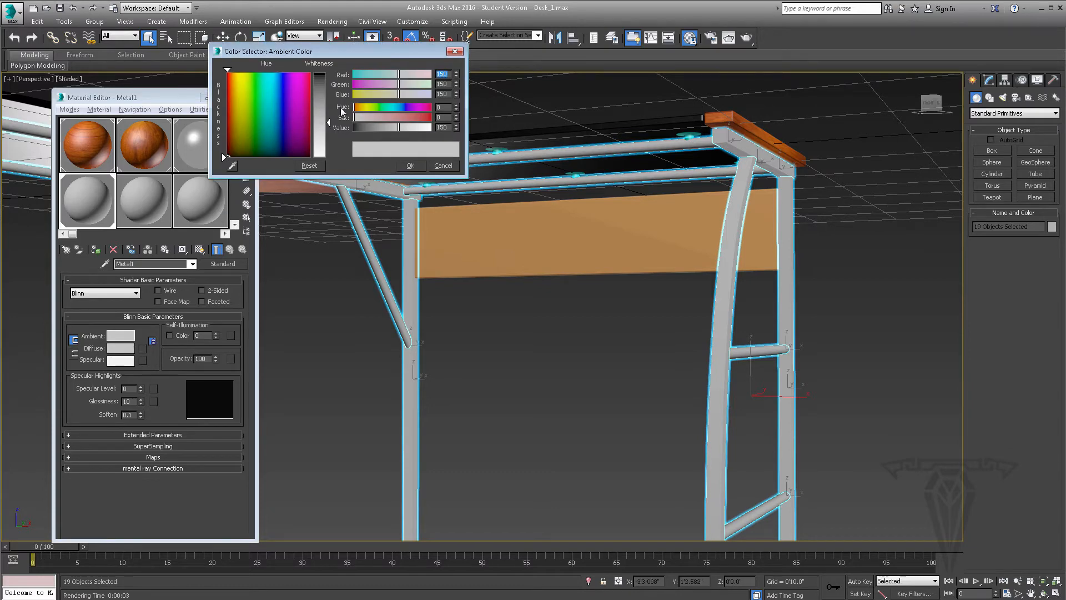
{"action": "left_click_drag", "start_coordinate": [328, 124], "coordinate": [328, 138]}
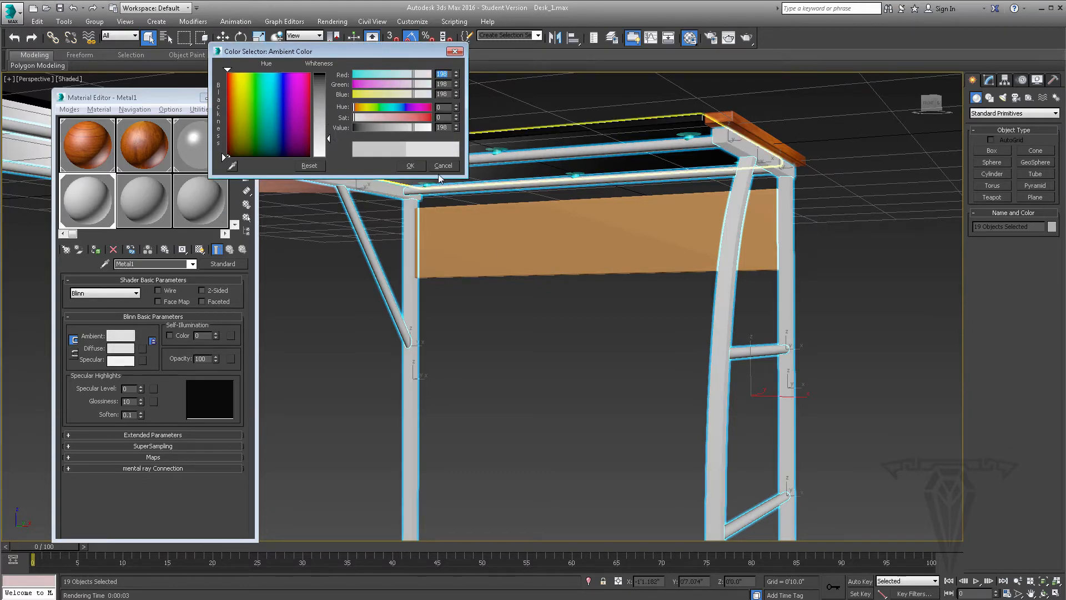
{"action": "left_click", "coordinate": [411, 166]}
{"action": "left_click_drag", "start_coordinate": [141, 387], "coordinate": [134, 343]}
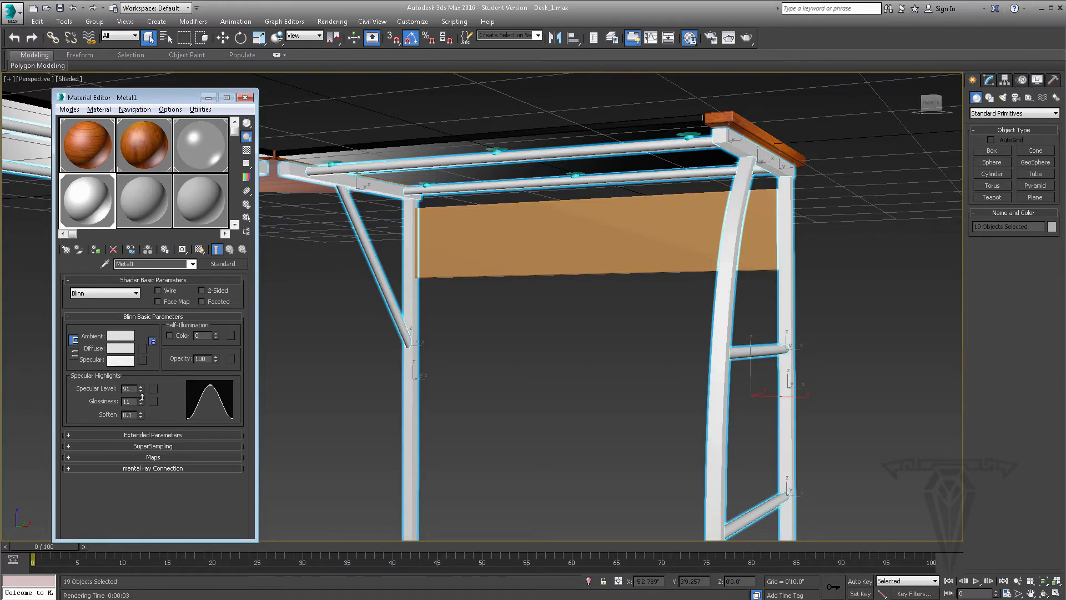
{"action": "left_click_drag", "start_coordinate": [142, 401], "coordinate": [143, 386]}
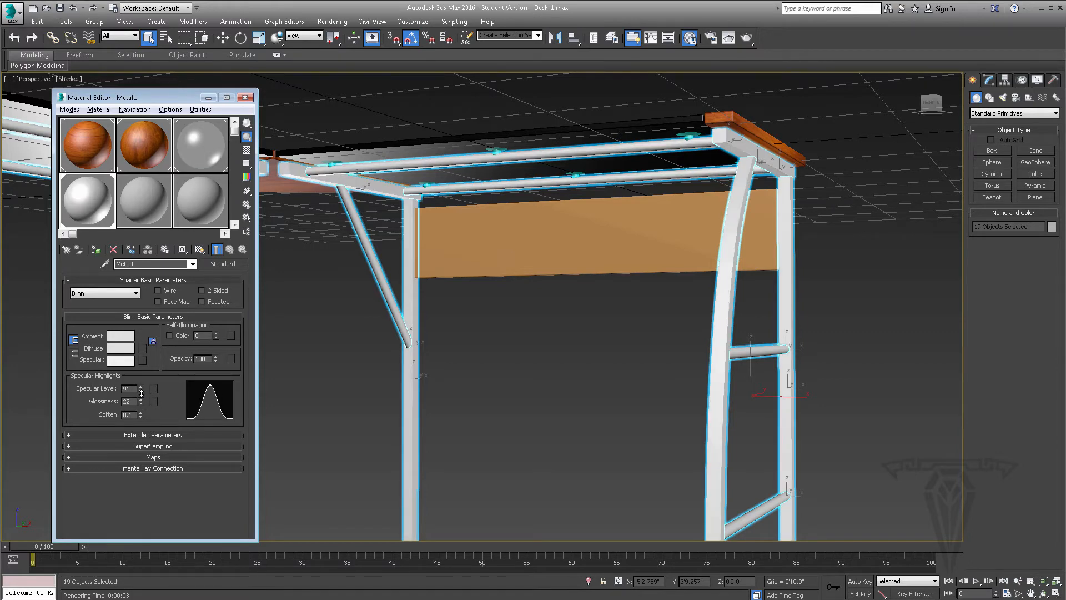
Add a Raytrace map to Metal1's Reflection and render the perspective view
{"action": "left_click", "coordinate": [164, 457]}
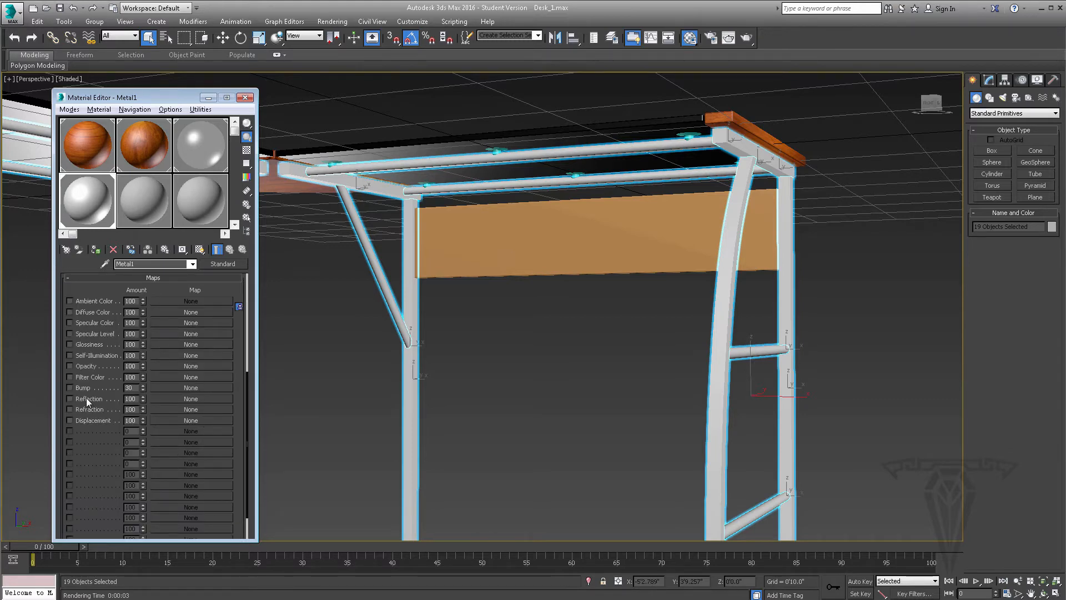
{"action": "left_click", "coordinate": [178, 398]}
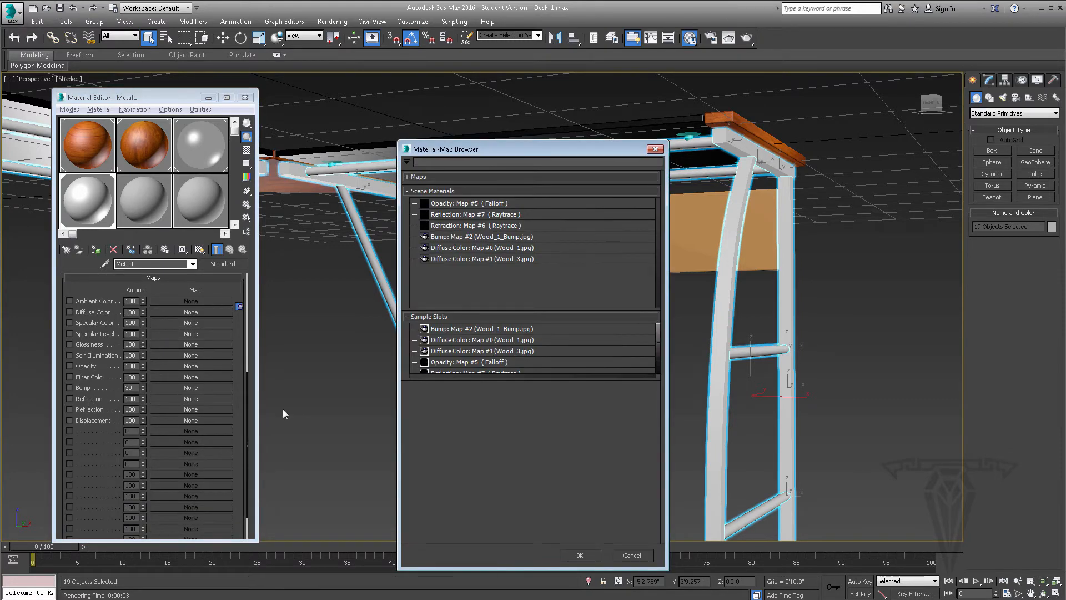
{"action": "left_click", "coordinate": [426, 177]}
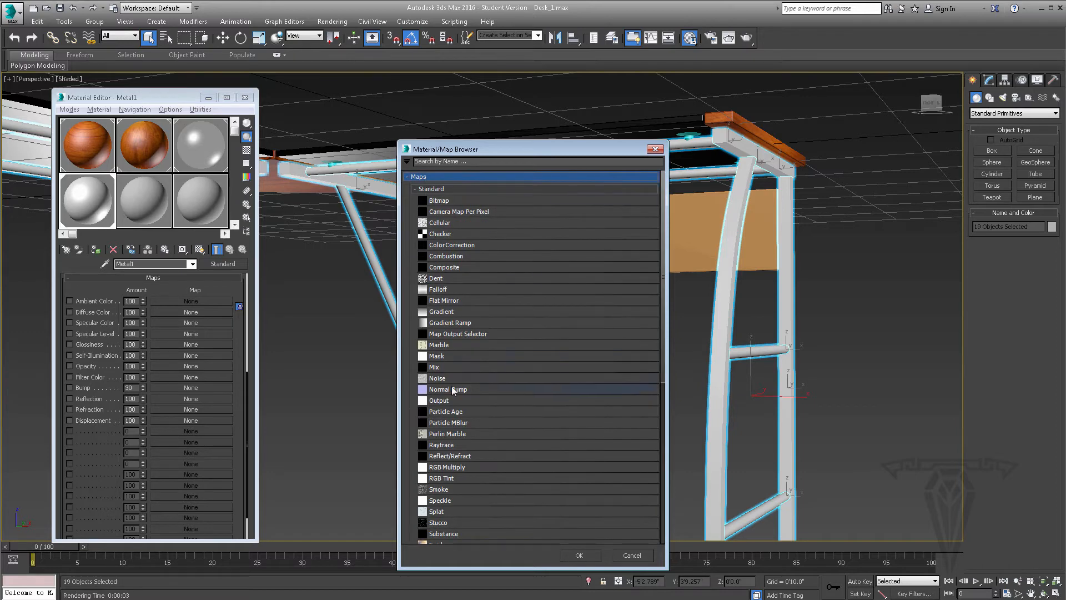
{"action": "left_click", "coordinate": [451, 445]}
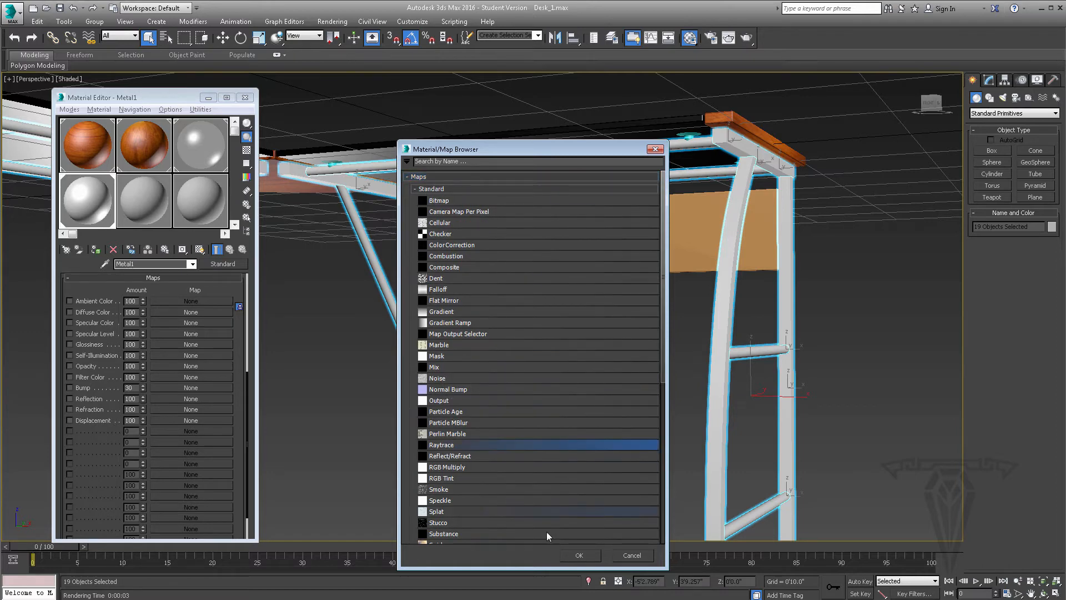
{"action": "left_click", "coordinate": [584, 552]}
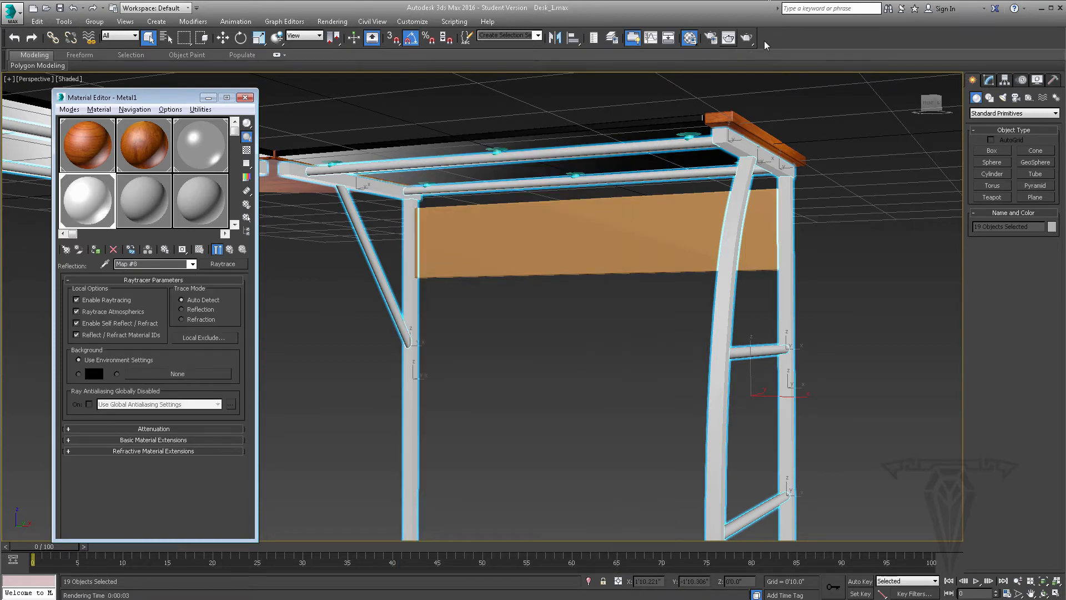
{"action": "left_click", "coordinate": [747, 39]}
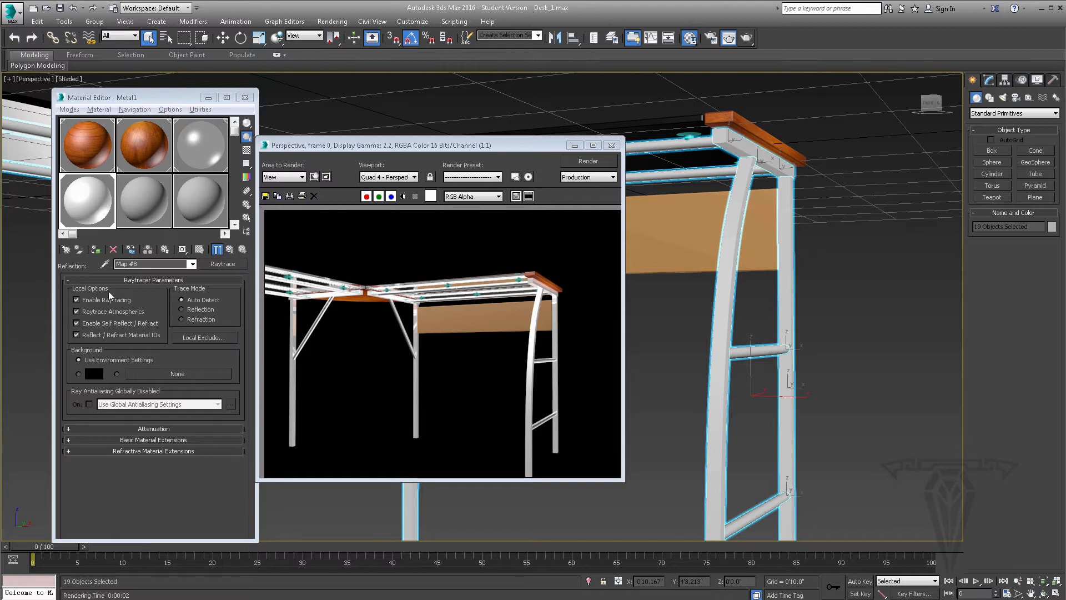
Switch Metal1 to the Metal shader with Specular Level 184 and Glossiness 34, and render the perspective view again
{"action": "left_click", "coordinate": [229, 249]}
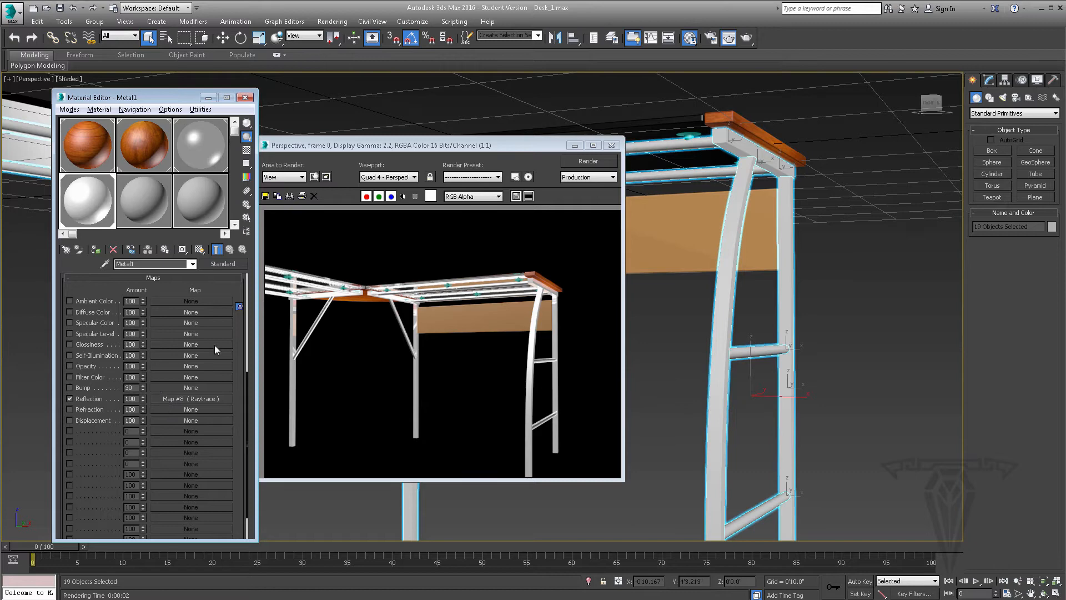
{"action": "scroll", "coordinate": [239, 313], "scroll_direction": "up", "scroll_amount": 5}
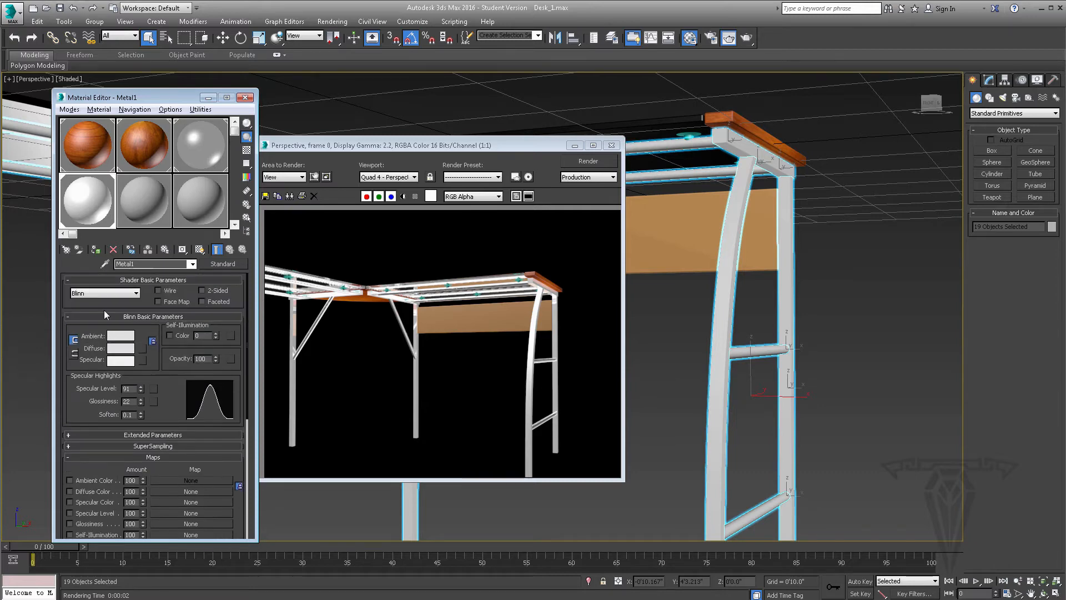
{"action": "left_click", "coordinate": [98, 292]}
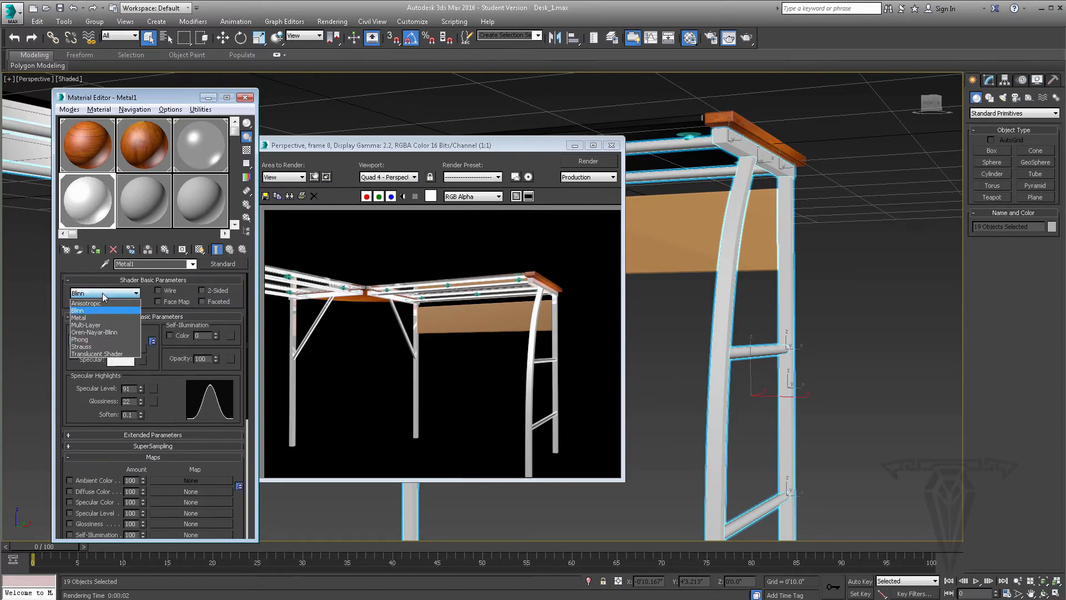
{"action": "left_click", "coordinate": [84, 317]}
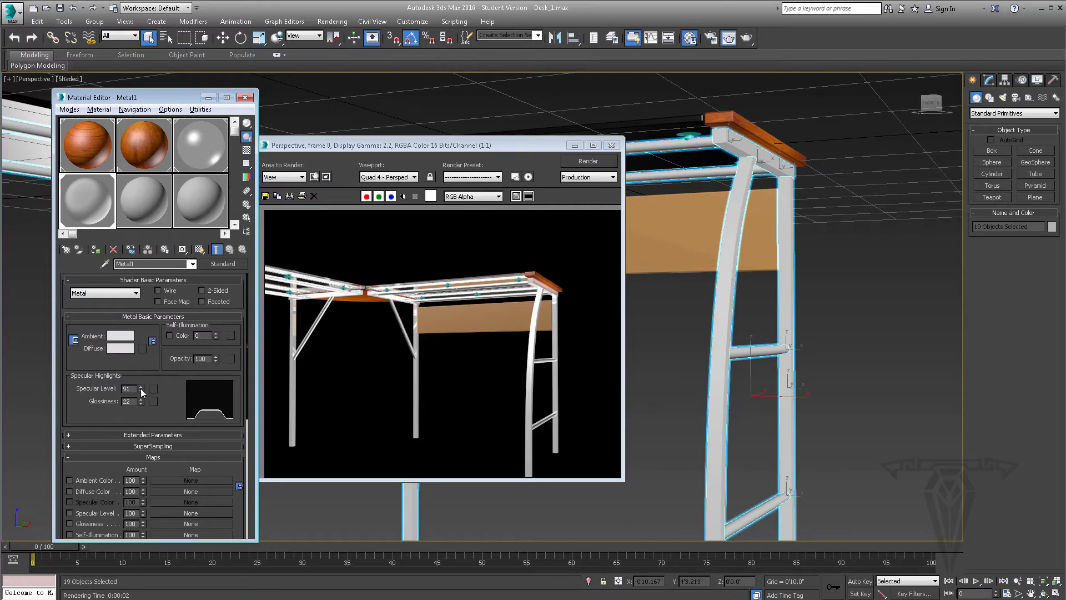
{"action": "left_click_drag", "start_coordinate": [141, 388], "coordinate": [132, 333]}
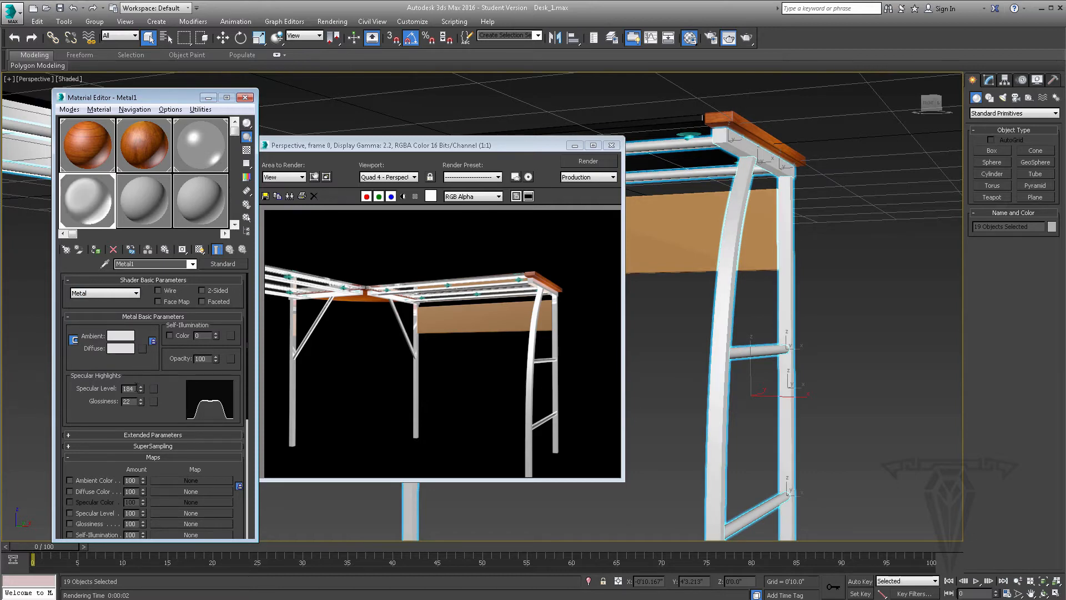
{"action": "left_click_drag", "start_coordinate": [142, 404], "coordinate": [142, 390]}
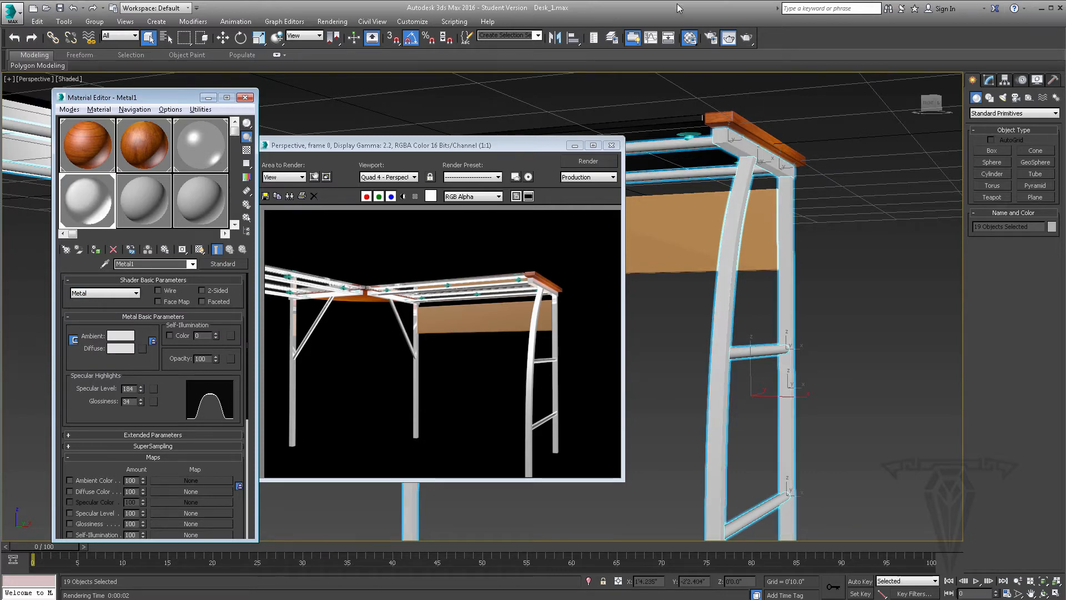
{"action": "left_click", "coordinate": [748, 38]}
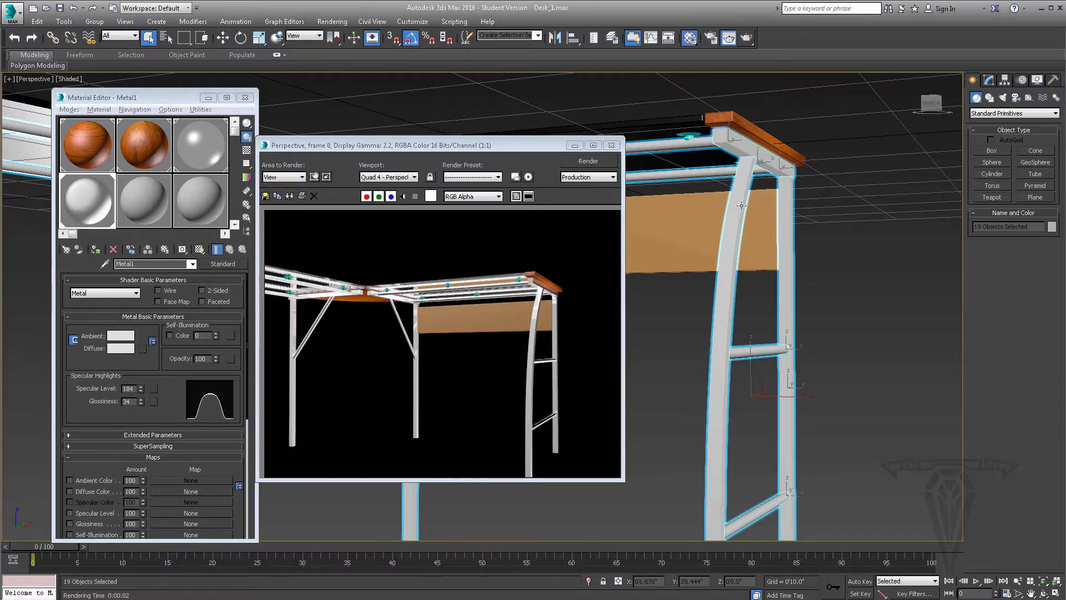
{"action": "left_click", "coordinate": [611, 145]}
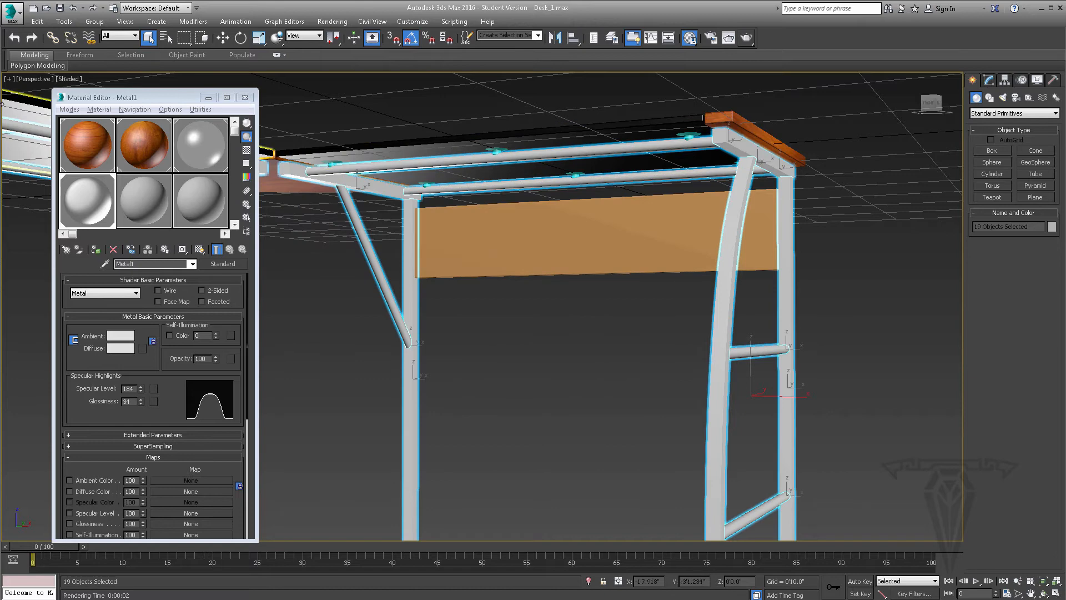
Apply the wood material to the orange back panel and add a UVW Map modifier to the panel
{"action": "left_click", "coordinate": [561, 259]}
{"action": "middle_click_drag", "start_coordinate": [591, 284], "coordinate": [607, 247], "text": "alt"}
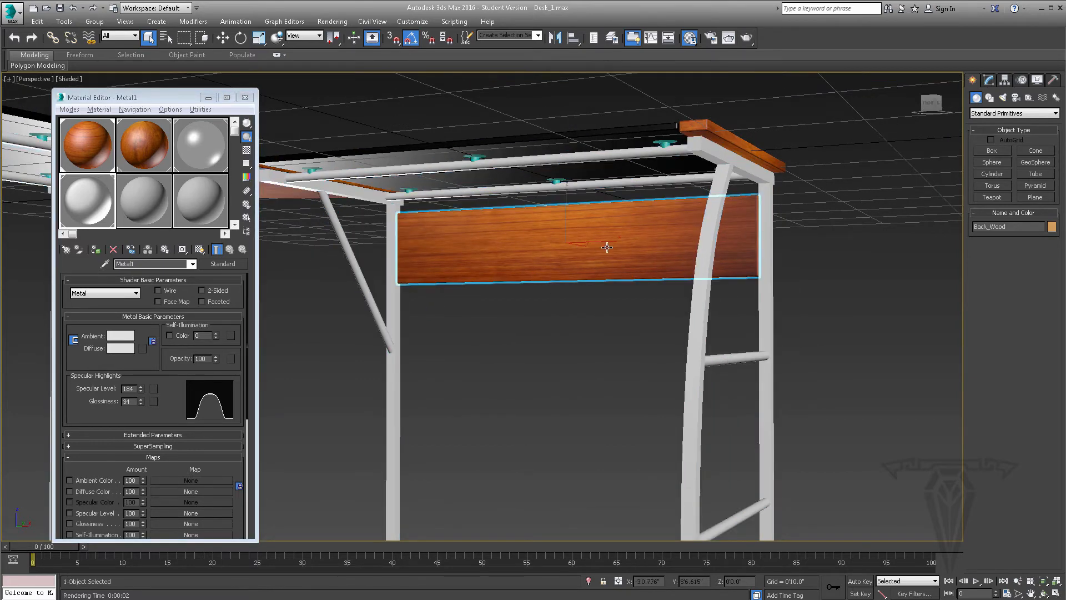
{"action": "left_click", "coordinate": [989, 80]}
{"action": "left_click", "coordinate": [1056, 110]}
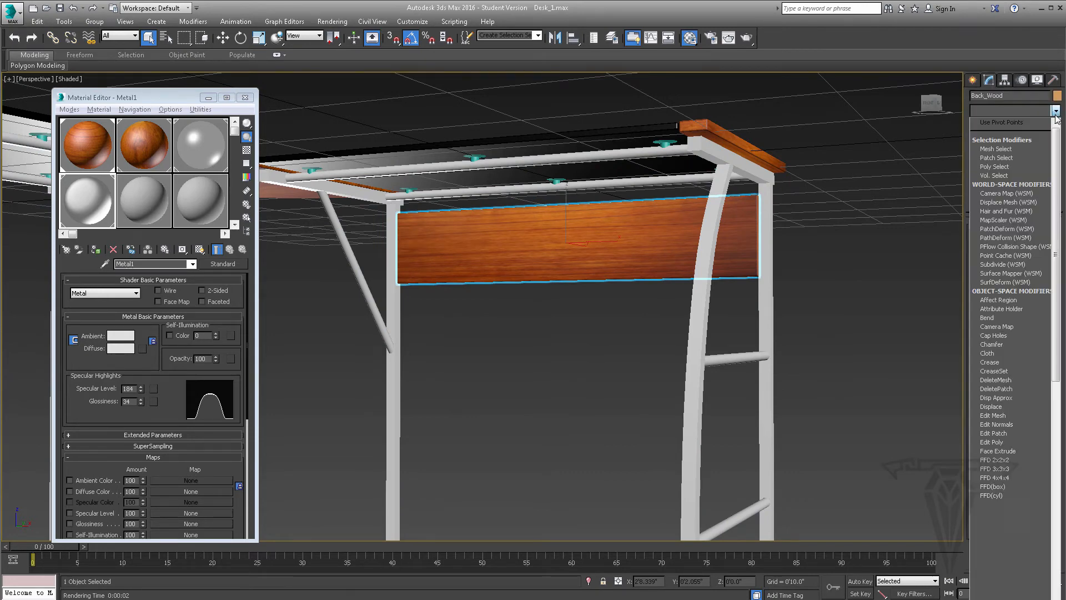
{"action": "left_click_drag", "start_coordinate": [1057, 149], "coordinate": [1058, 390]}
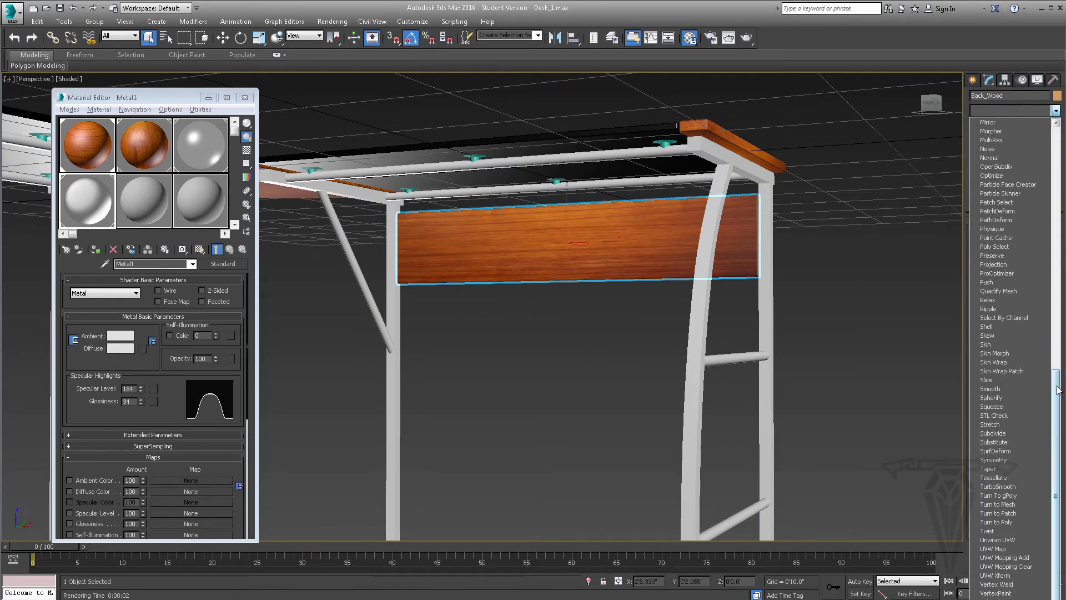
{"action": "left_click", "coordinate": [998, 549]}
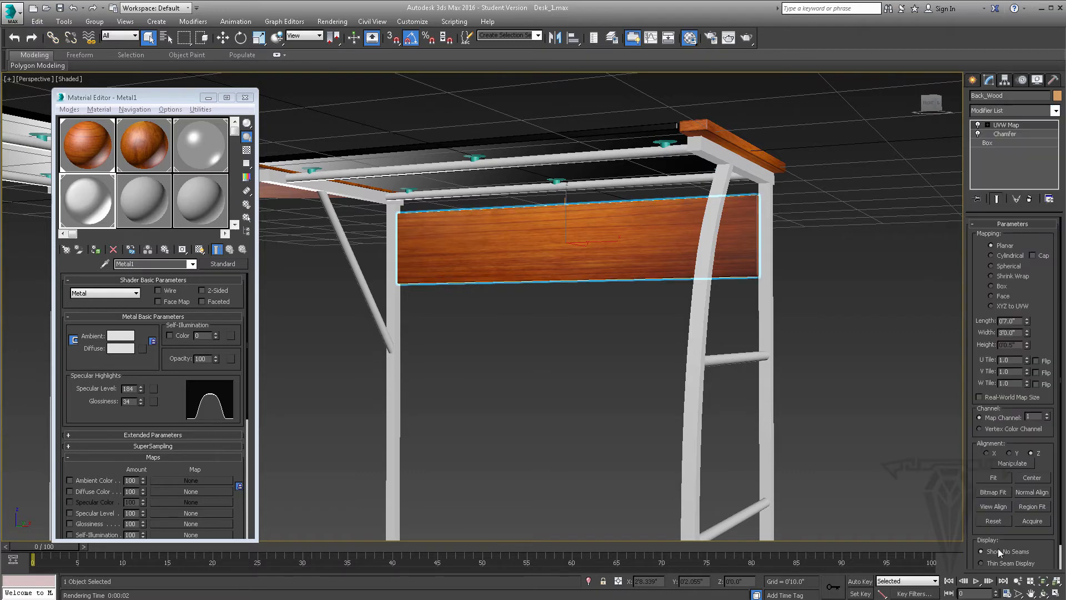
Set the back panel's UVW mapping to Box with a length of about 1'3.8", and deselect the panel
{"action": "left_click", "coordinate": [1001, 286]}
{"action": "left_click_drag", "start_coordinate": [1026, 321], "coordinate": [1019, 256]}
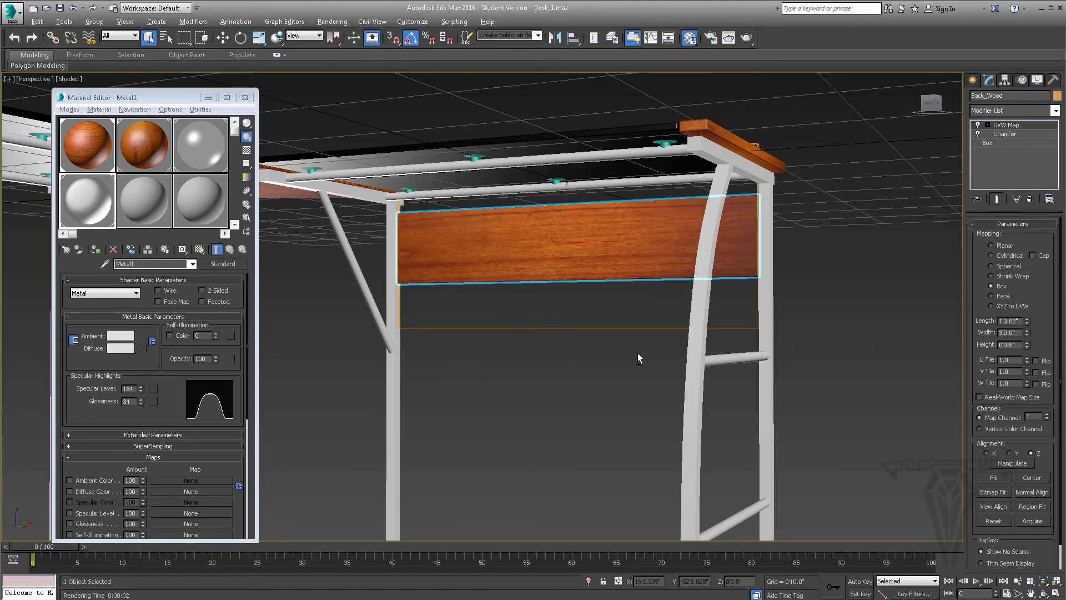
{"action": "mouse_move", "coordinate": [638, 353]}
{"action": "middle_mouse_down", "text": "alt"}
{"action": "mouse_move", "coordinate": [674, 350]}
{"action": "mouse_move", "coordinate": [632, 353]}
{"action": "middle_mouse_up", "text": "alt"}
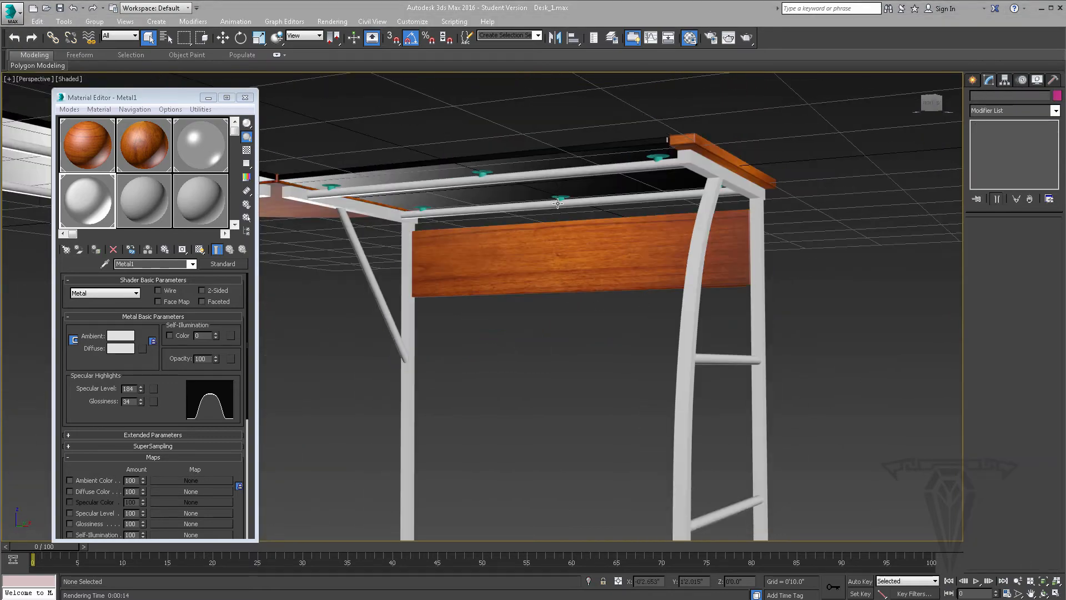
Select all the suction cups under the glass by name, from S_Cup_1 to S_Cup_012
{"action": "middle_click_drag", "start_coordinate": [558, 203], "coordinate": [494, 272], "text": "alt"}
{"action": "scroll", "coordinate": [517, 218], "scroll_direction": "up", "scroll_amount": 2}
{"action": "scroll", "coordinate": [507, 272], "scroll_direction": "down", "scroll_amount": 2}
{"action": "left_click", "coordinate": [166, 39]}
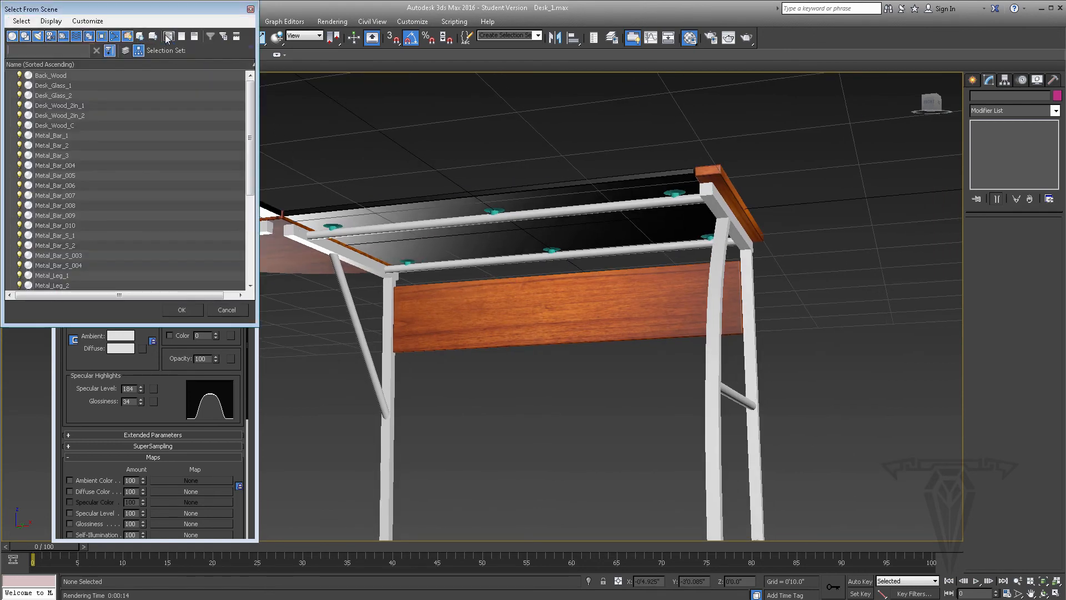
{"action": "scroll", "coordinate": [245, 125], "scroll_direction": "down", "scroll_amount": 5}
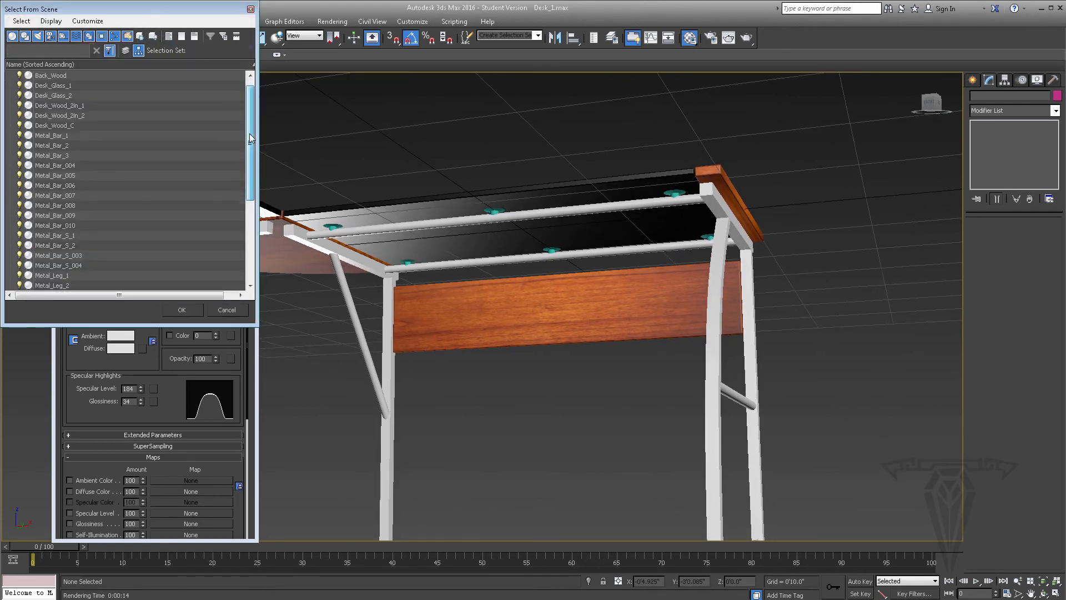
{"action": "left_click", "coordinate": [47, 176]}
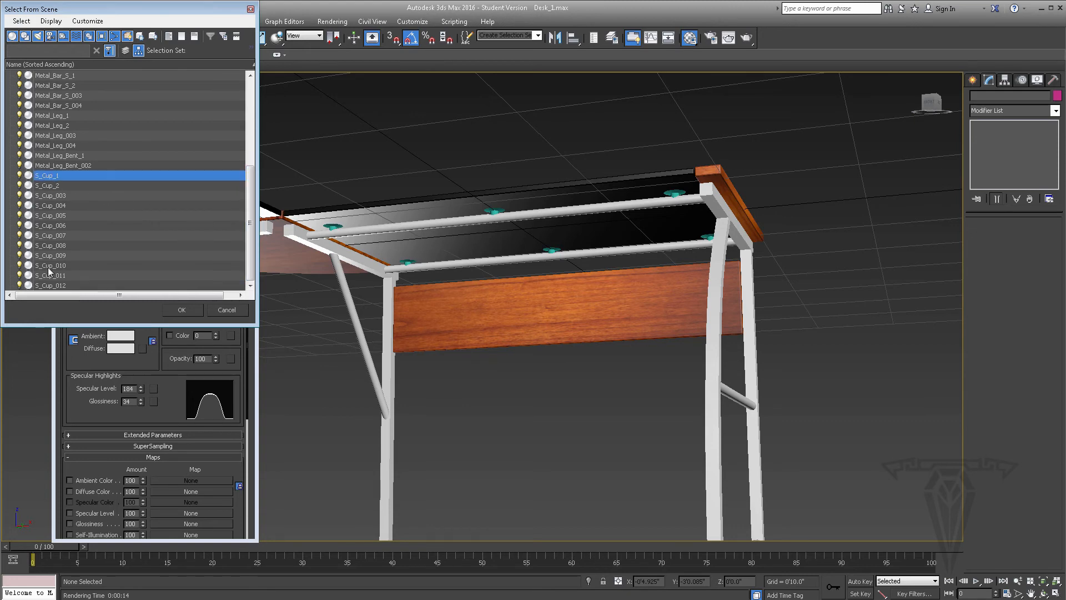
{"action": "left_click", "coordinate": [54, 286], "text": "shift"}
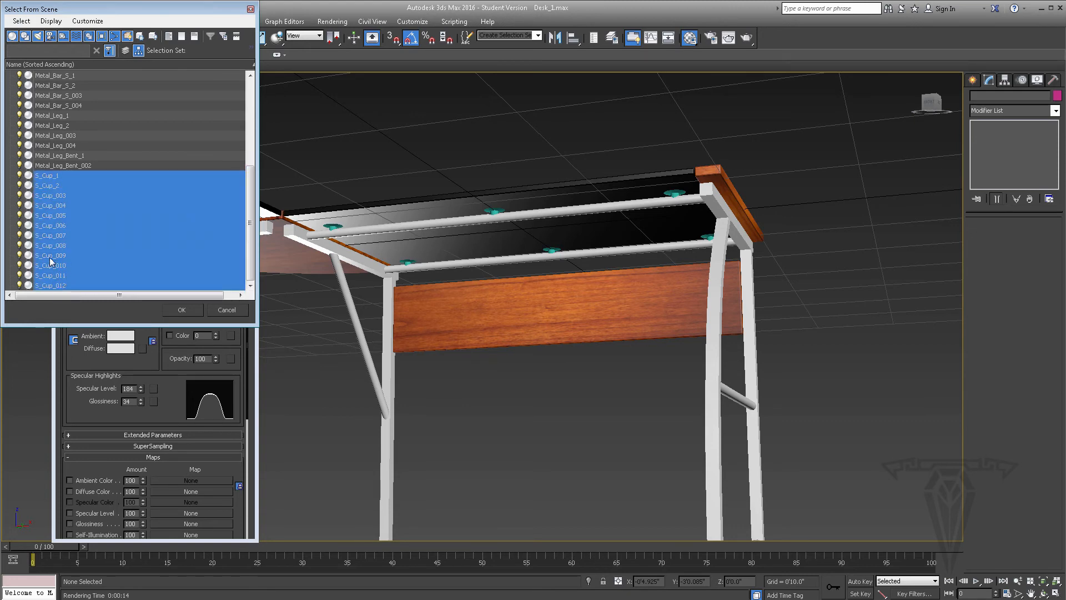
{"action": "left_click", "coordinate": [182, 310]}
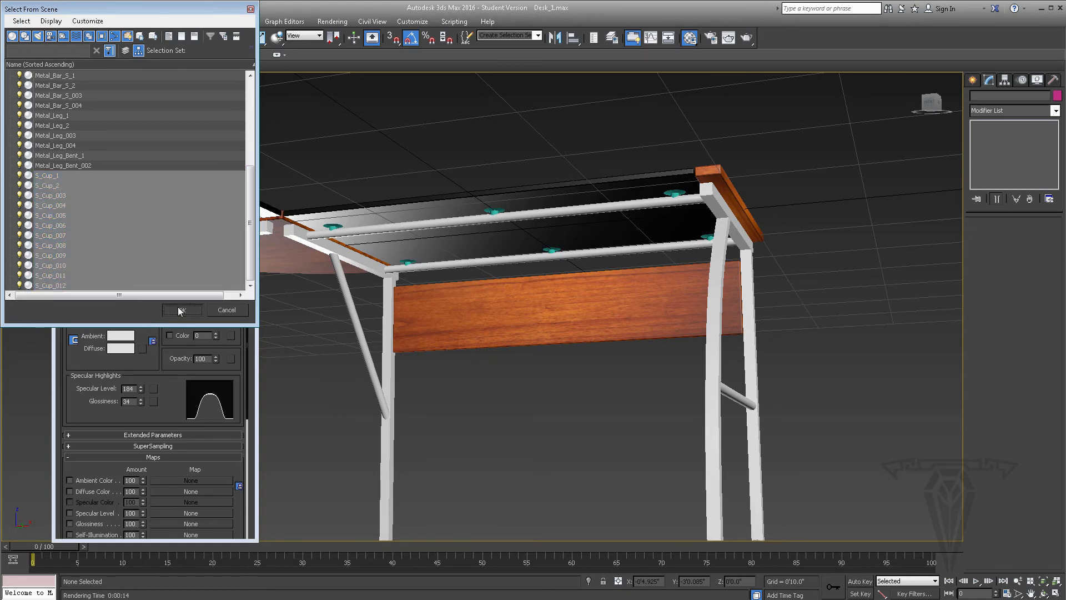
Assign the unused 08 - Default material to the selected suction cups and rename the material to S_Cup
{"action": "middle_click_drag", "start_coordinate": [471, 300], "coordinate": [396, 283]}
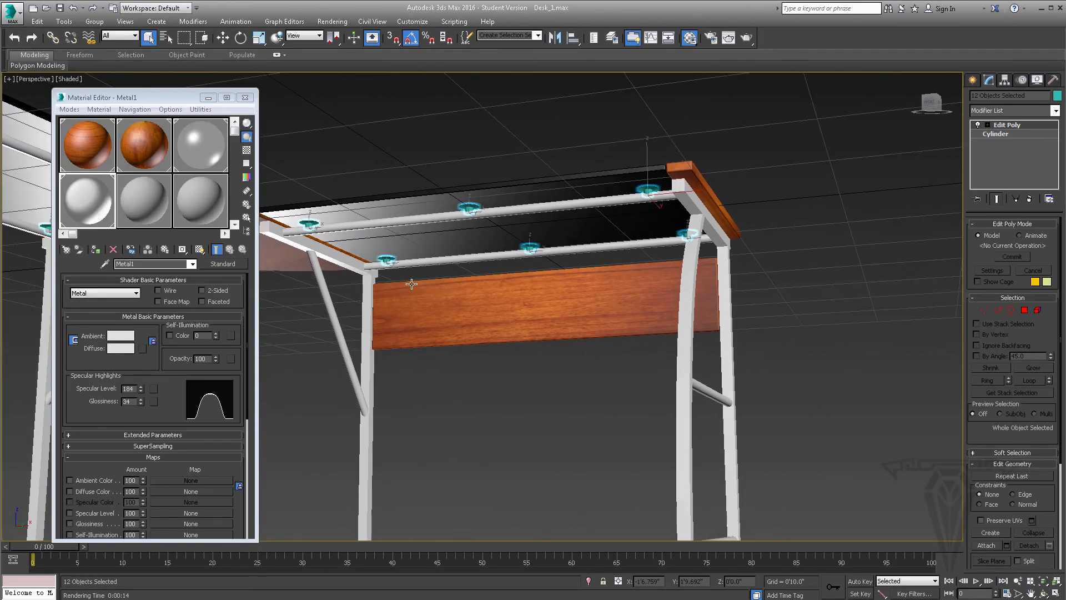
{"action": "left_click", "coordinate": [134, 207]}
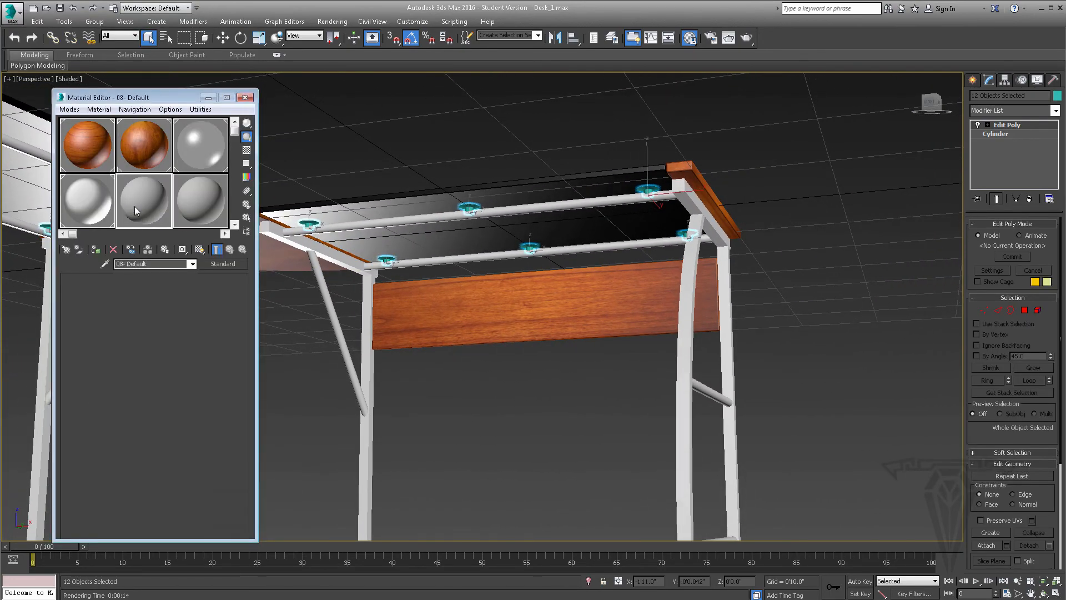
{"action": "left_click", "coordinate": [96, 250]}
{"action": "left_click_drag", "start_coordinate": [171, 263], "coordinate": [81, 260]}
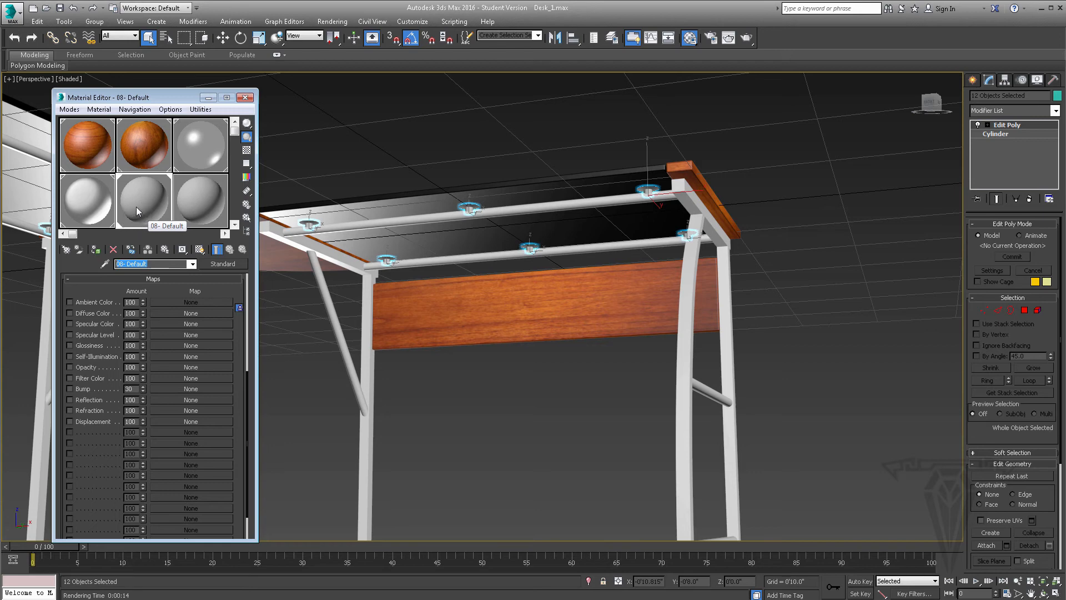
{"action": "left_click", "coordinate": [96, 250]}
{"action": "type", "text": "S_Cup"}
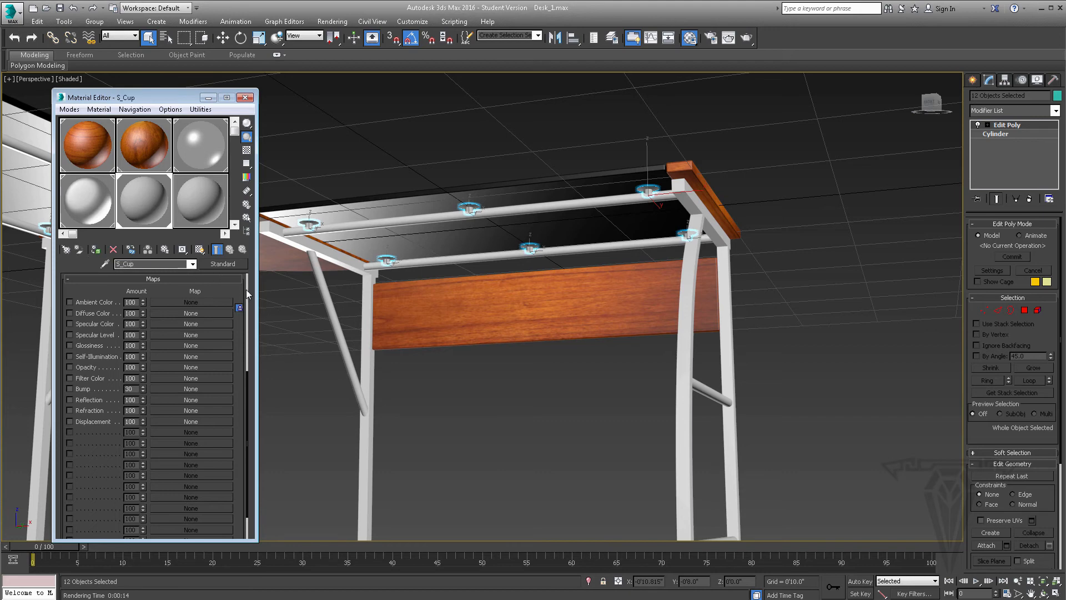
Set S_Cup's ambient and diffuse color to black, with Specular Level 31 and Glossiness 15
{"action": "scroll", "coordinate": [245, 289], "scroll_direction": "up", "scroll_amount": 5}
{"action": "scroll", "coordinate": [247, 300], "scroll_direction": "up", "scroll_amount": 3}
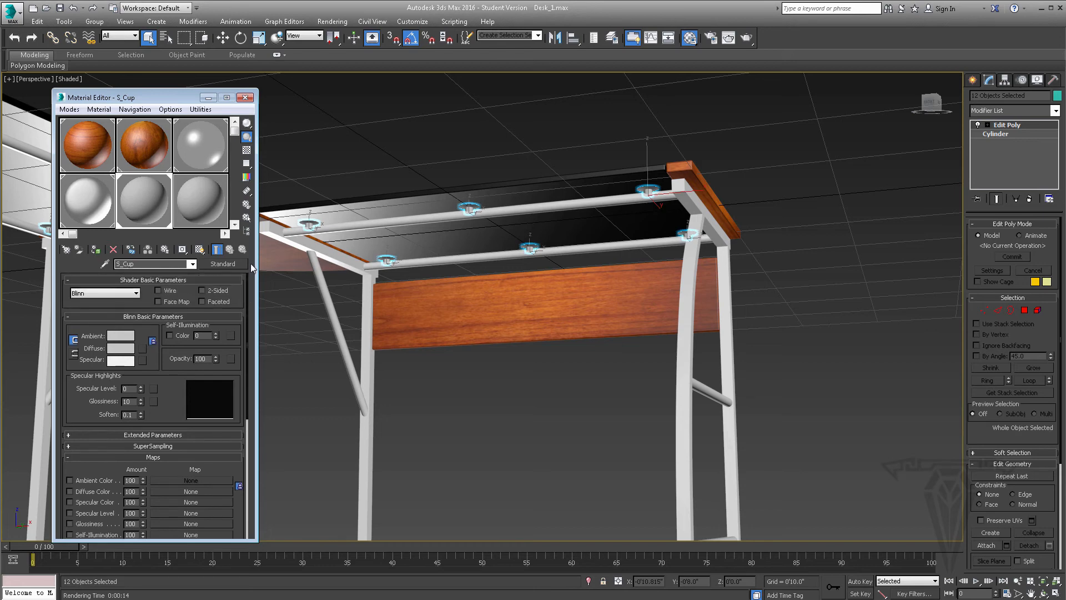
{"action": "left_click", "coordinate": [123, 339]}
{"action": "left_click_drag", "start_coordinate": [323, 121], "coordinate": [328, 76]}
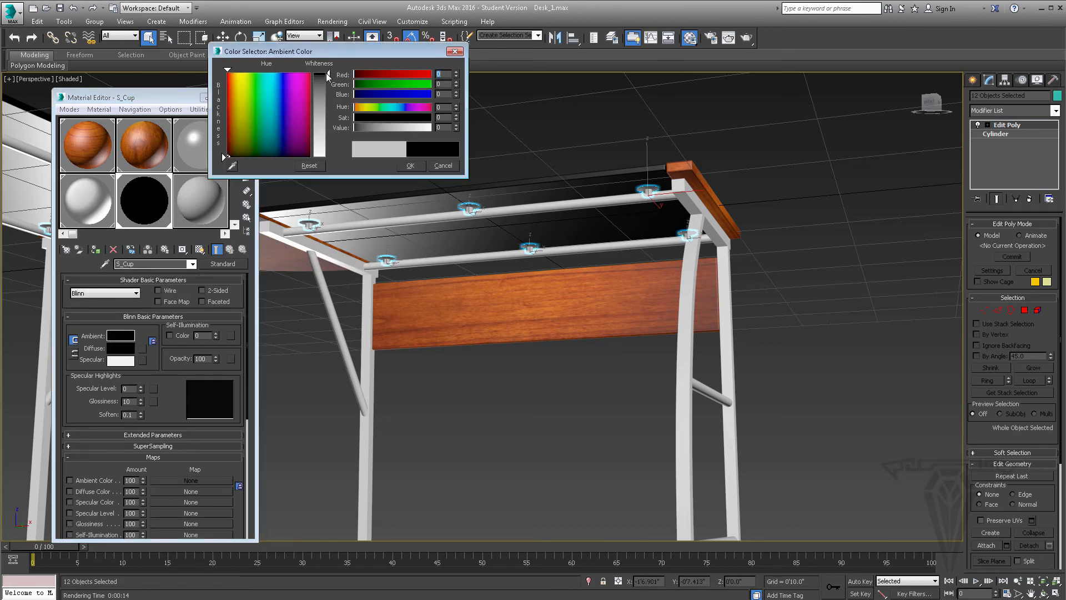
{"action": "left_click", "coordinate": [414, 164]}
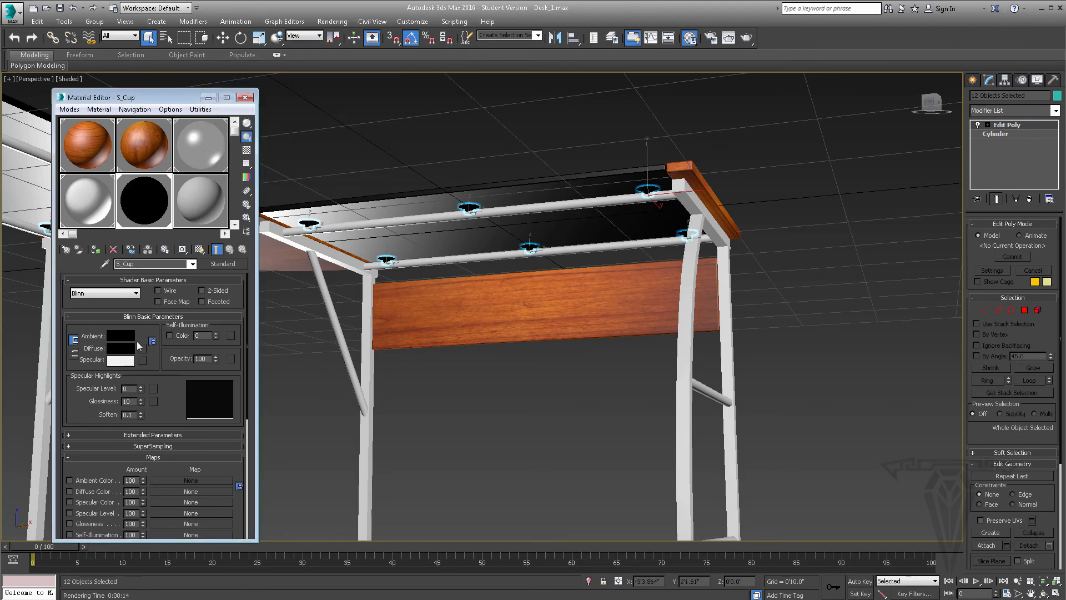
{"action": "mouse_move", "coordinate": [142, 384]}
{"action": "left_mouse_down"}
{"action": "mouse_move", "coordinate": [140, 364]}
{"action": "mouse_move", "coordinate": [140, 392]}
{"action": "left_mouse_up"}
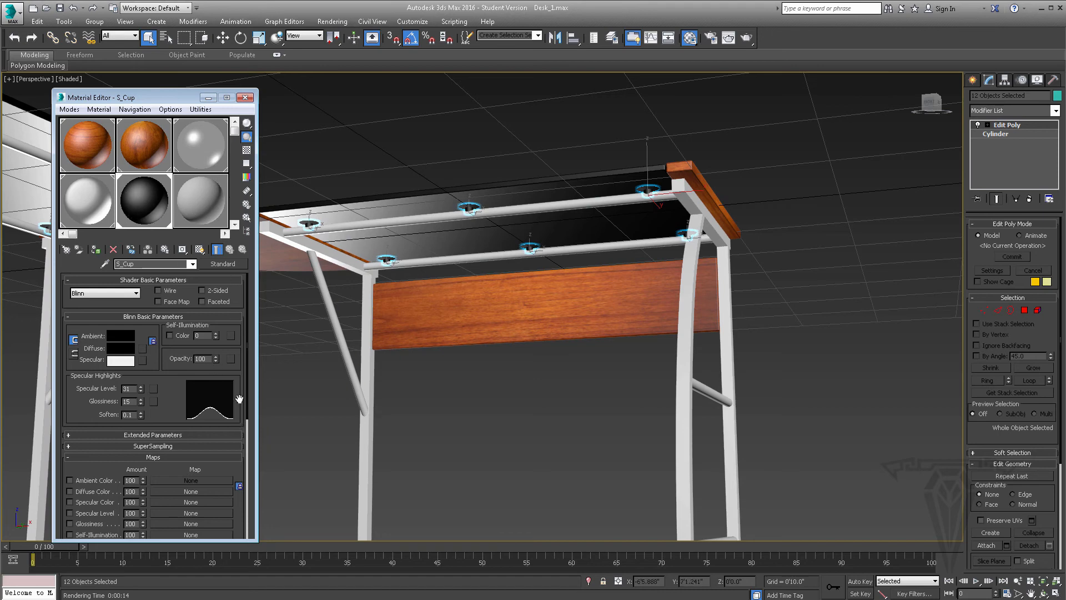
Add a Raytrace map to S_Cup's refraction with an amount of 80, and show the patterned background behind the material sample
{"action": "left_click_drag", "start_coordinate": [239, 398], "coordinate": [236, 301]}
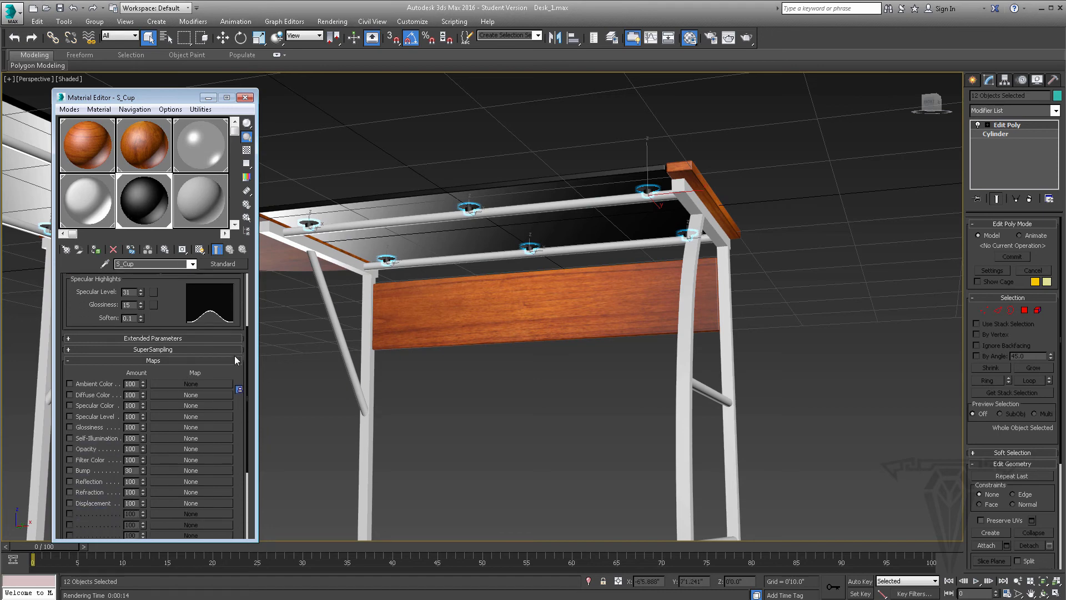
{"action": "scroll", "coordinate": [222, 359], "scroll_direction": "down", "scroll_amount": 2}
{"action": "scroll", "coordinate": [221, 356], "scroll_direction": "down", "scroll_amount": 2}
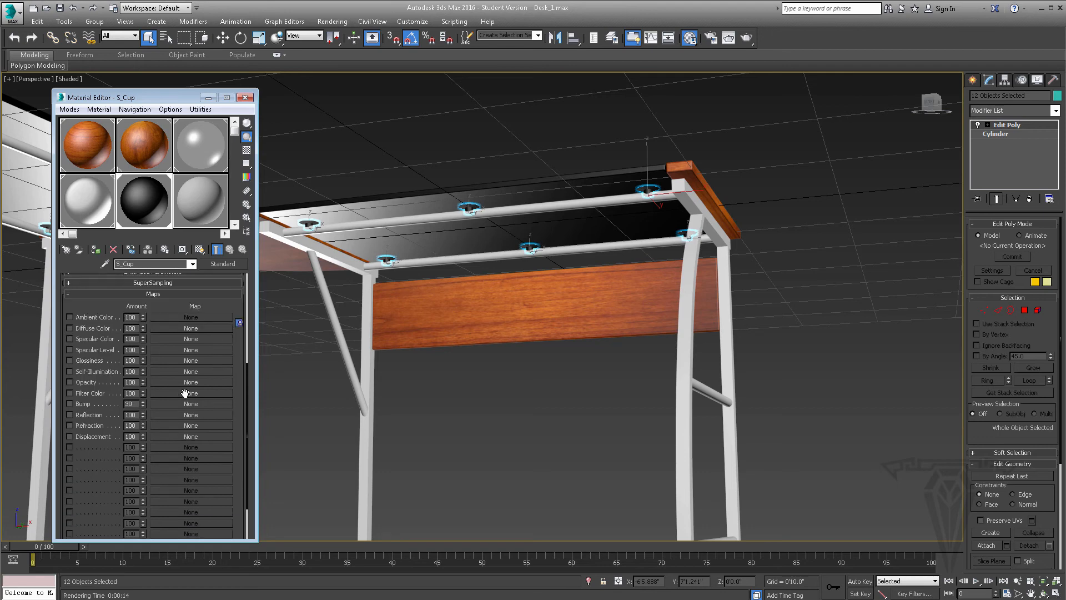
{"action": "left_click", "coordinate": [173, 425]}
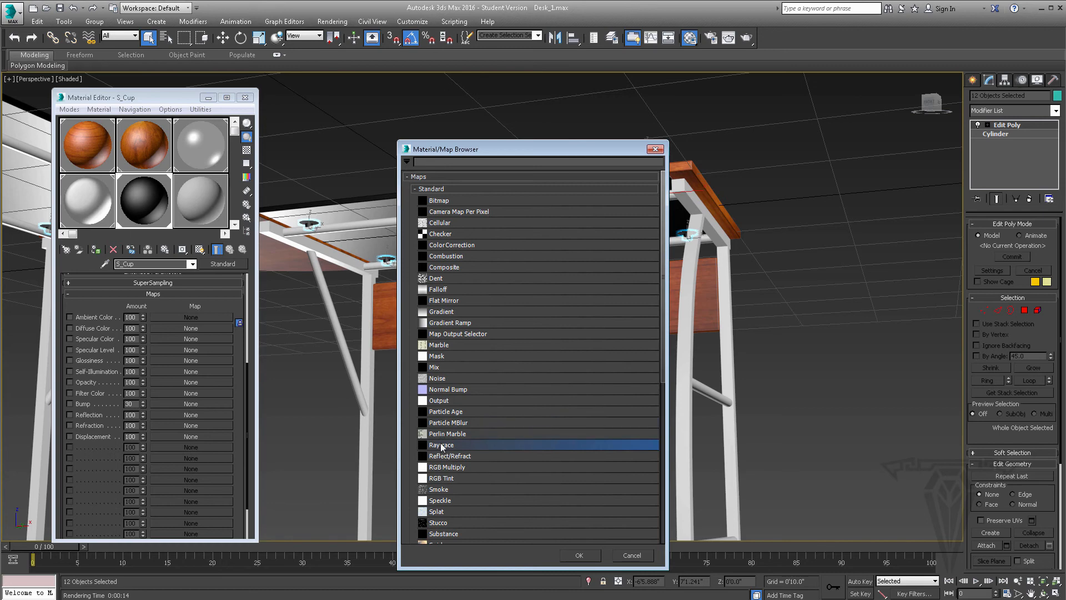
{"action": "left_click", "coordinate": [586, 557]}
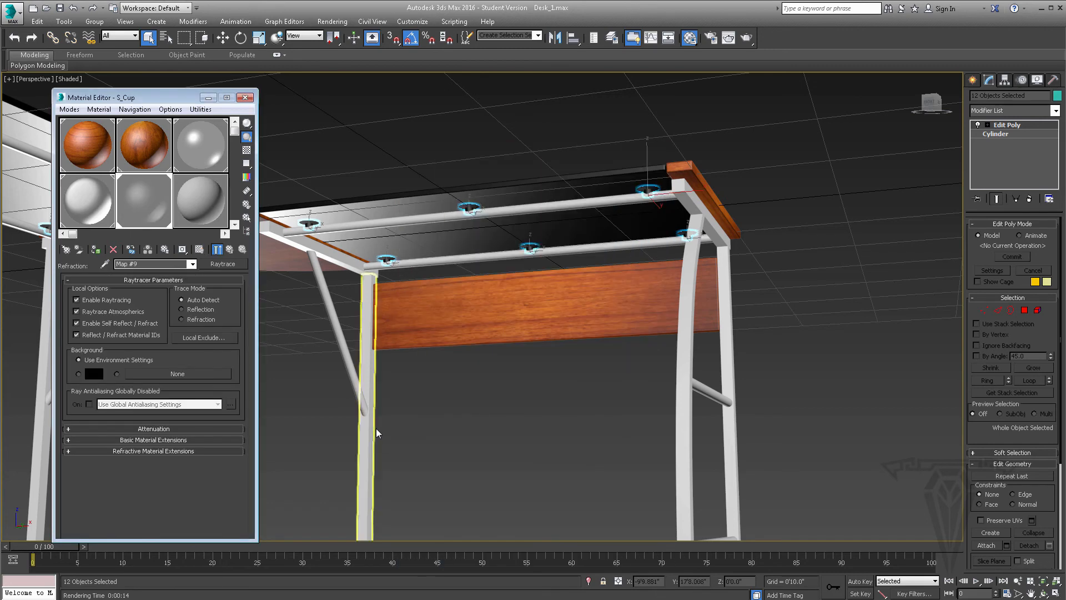
{"action": "left_click", "coordinate": [229, 250]}
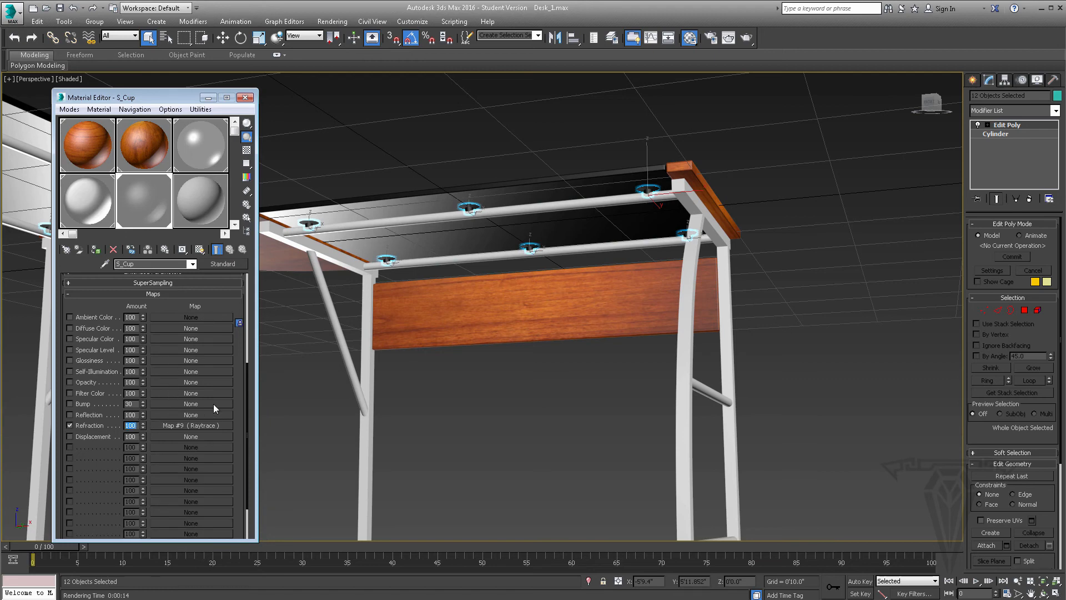
{"action": "type", "text": "80"}
{"action": "key", "text": "Return"}
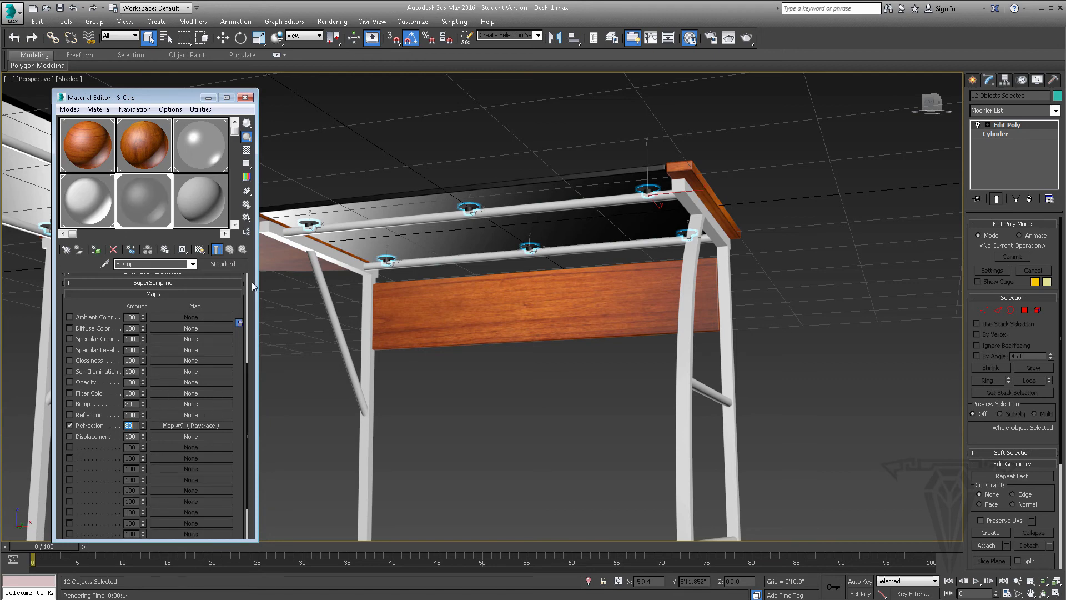
{"action": "left_click", "coordinate": [246, 150]}
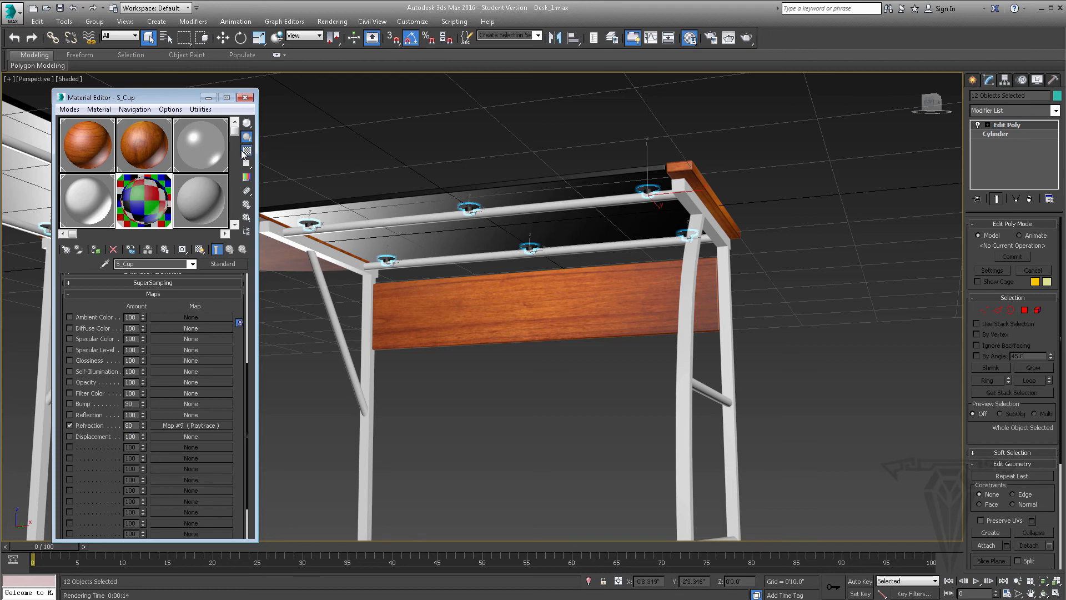
Try refraction amounts of 100 and 10 on S_Cup, and set the amount back to 80
{"action": "double_click", "coordinate": [131, 426]}
{"action": "type", "text": "100"}
{"action": "key", "text": "Return"}
{"action": "type", "text": "10"}
{"action": "key", "text": "Return"}
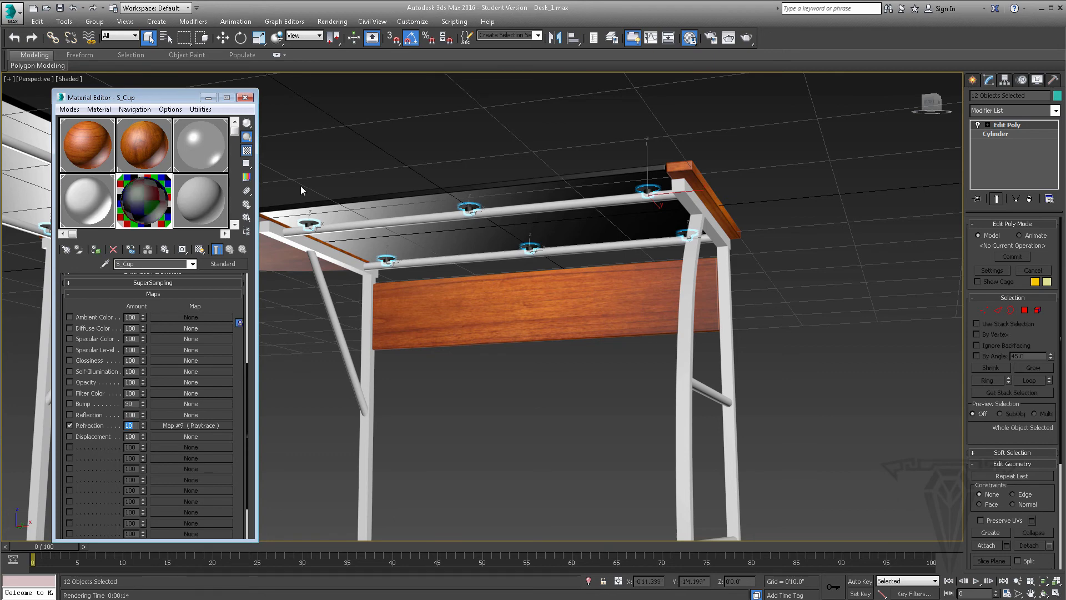
{"action": "left_click", "coordinate": [130, 425]}
{"action": "key", "text": "BackSpace"}
{"action": "key", "text": "BackSpace"}
{"action": "type", "text": "80"}
{"action": "key", "text": "Return"}
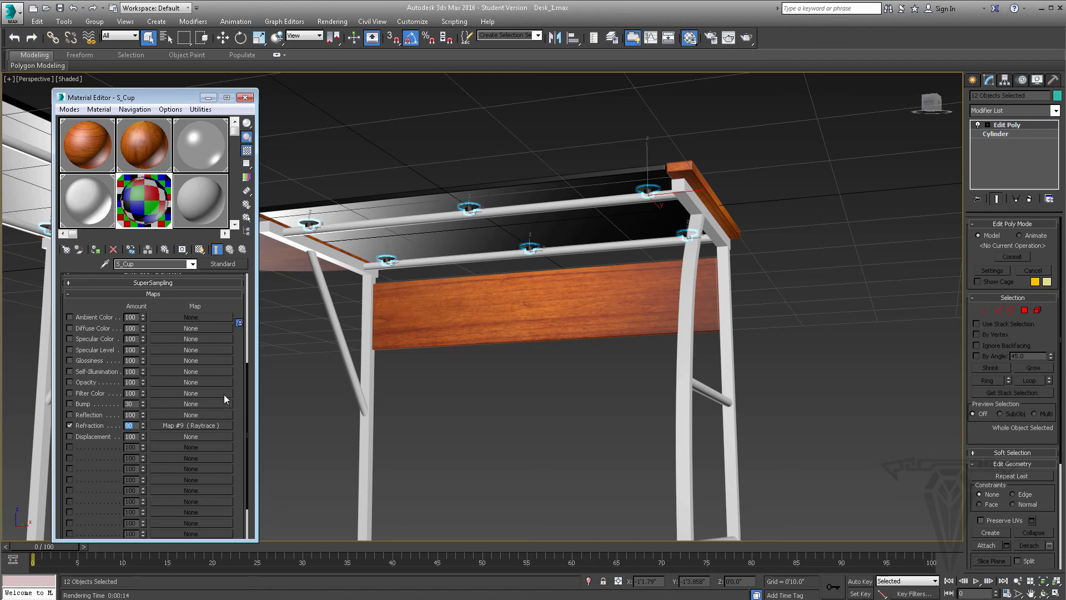
Add a Falloff map of the Fresnel type to S_Cup's opacity, and collapse the material's Maps section
{"action": "left_click_drag", "start_coordinate": [248, 367], "coordinate": [241, 266]}
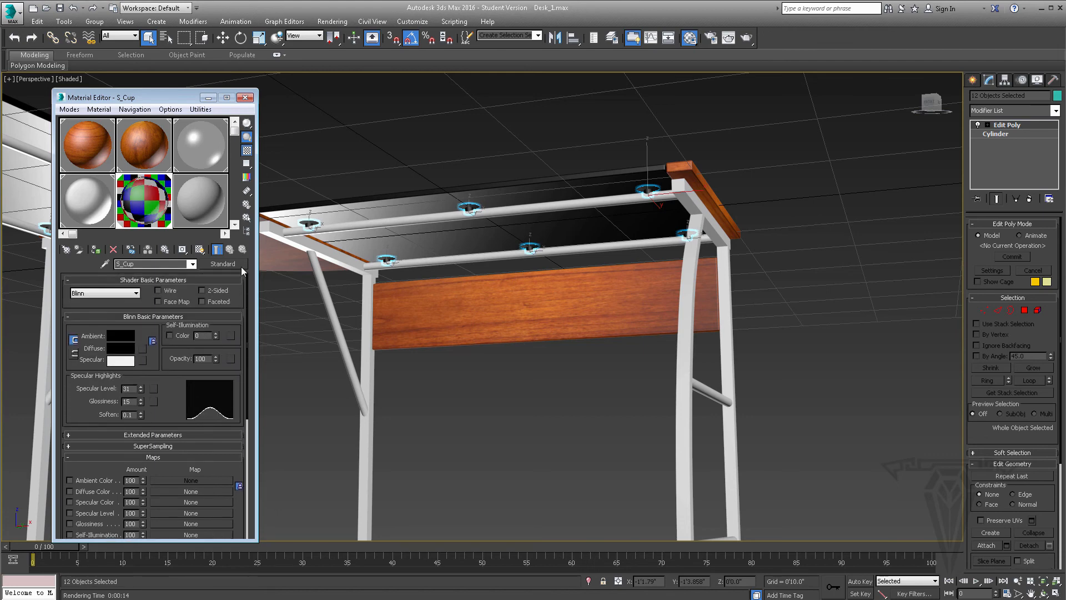
{"action": "left_click", "coordinate": [230, 358]}
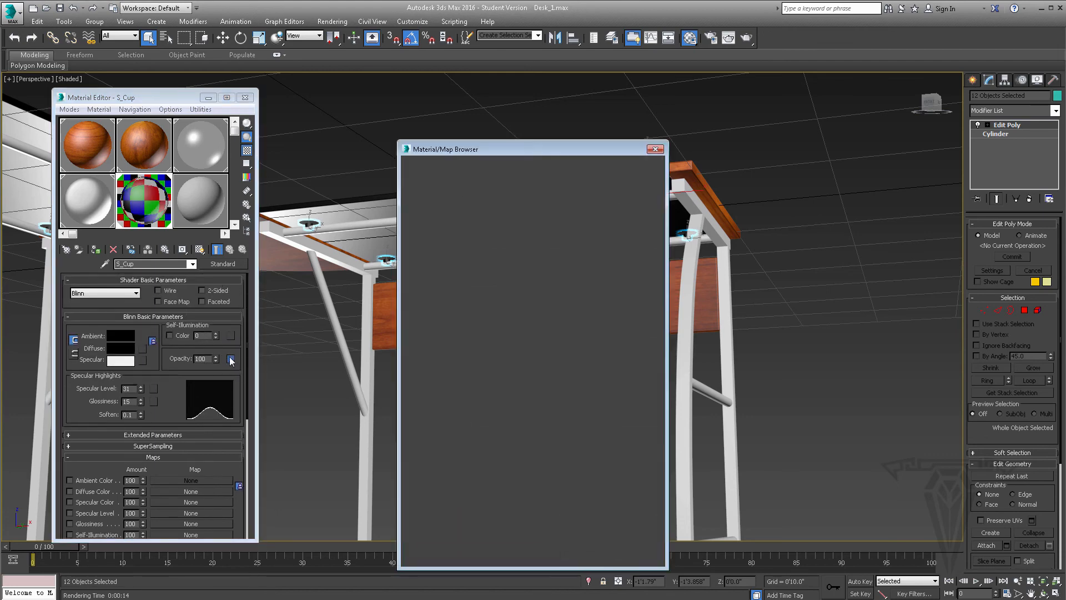
{"action": "left_click", "coordinate": [445, 290]}
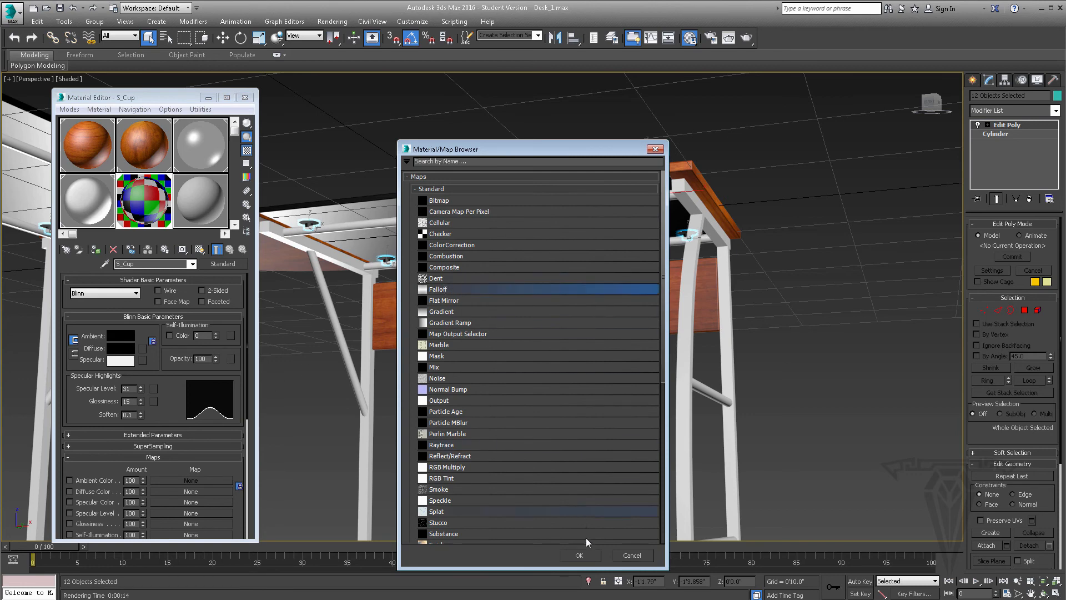
{"action": "left_click", "coordinate": [585, 555]}
{"action": "left_click", "coordinate": [211, 332]}
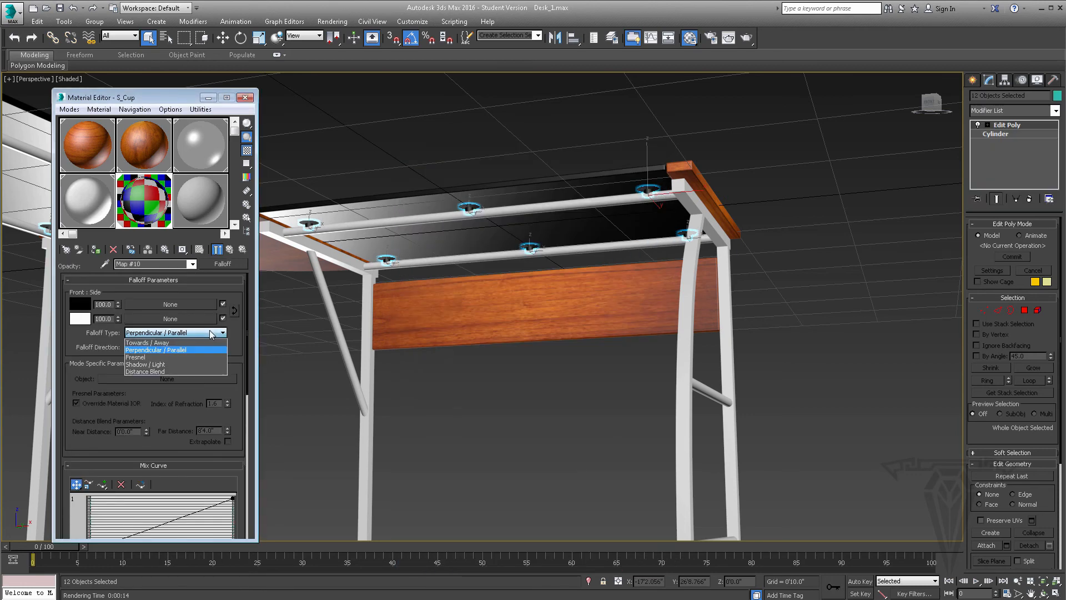
{"action": "left_click", "coordinate": [160, 358]}
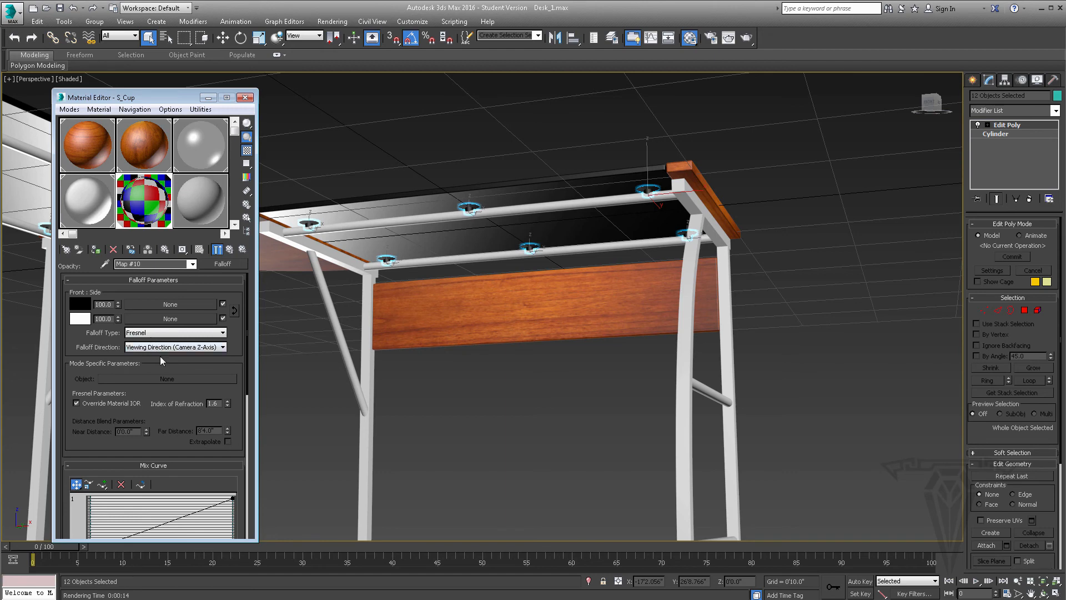
{"action": "left_click", "coordinate": [230, 251]}
{"action": "left_click_drag", "start_coordinate": [239, 380], "coordinate": [238, 259]}
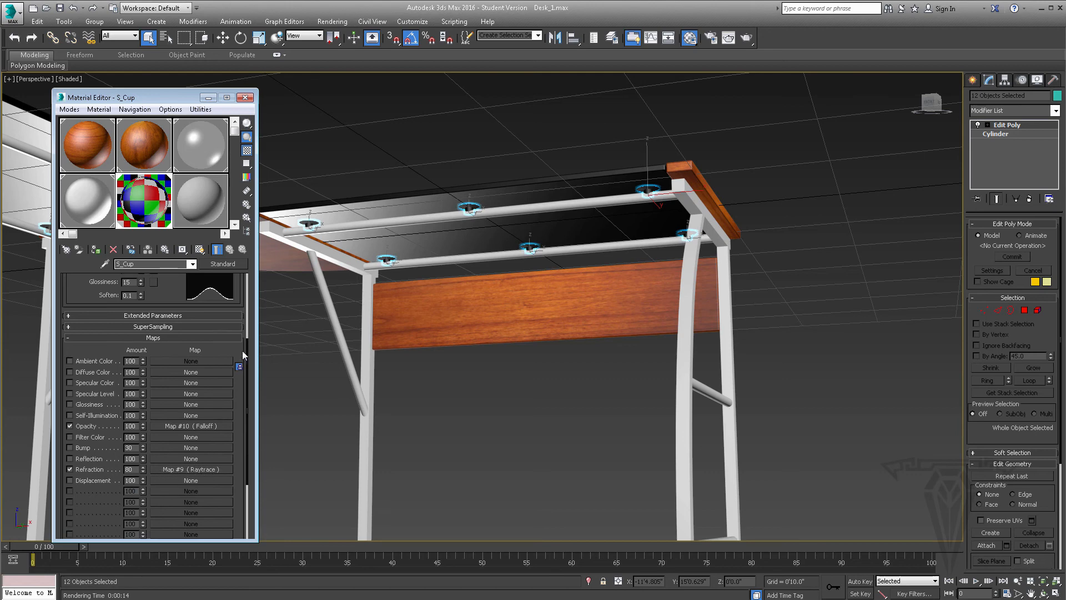
{"action": "left_click_drag", "start_coordinate": [240, 341], "coordinate": [188, 437]}
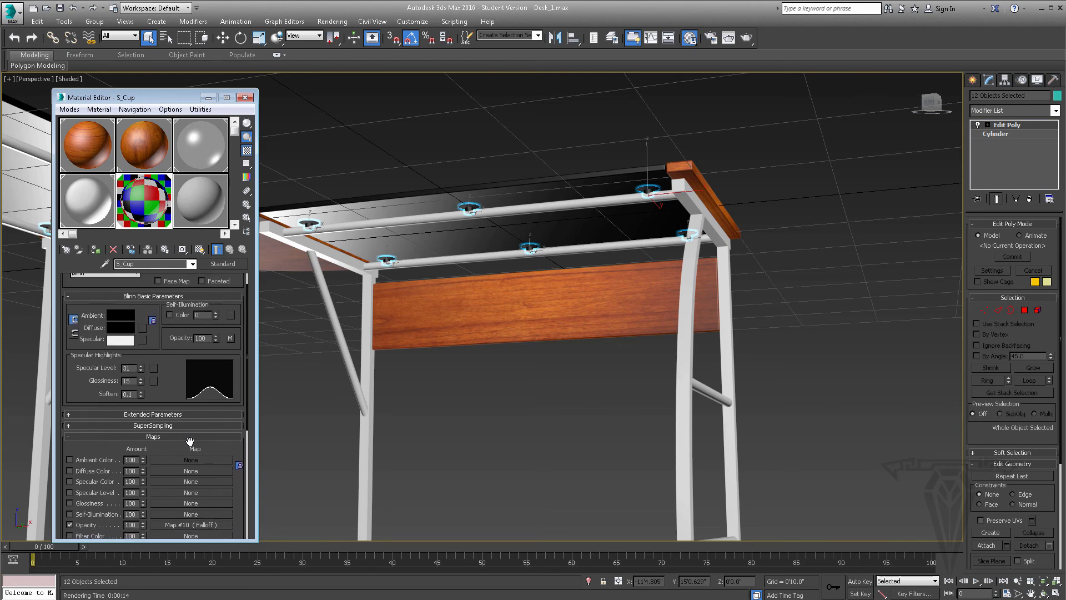
{"action": "left_click", "coordinate": [189, 437]}
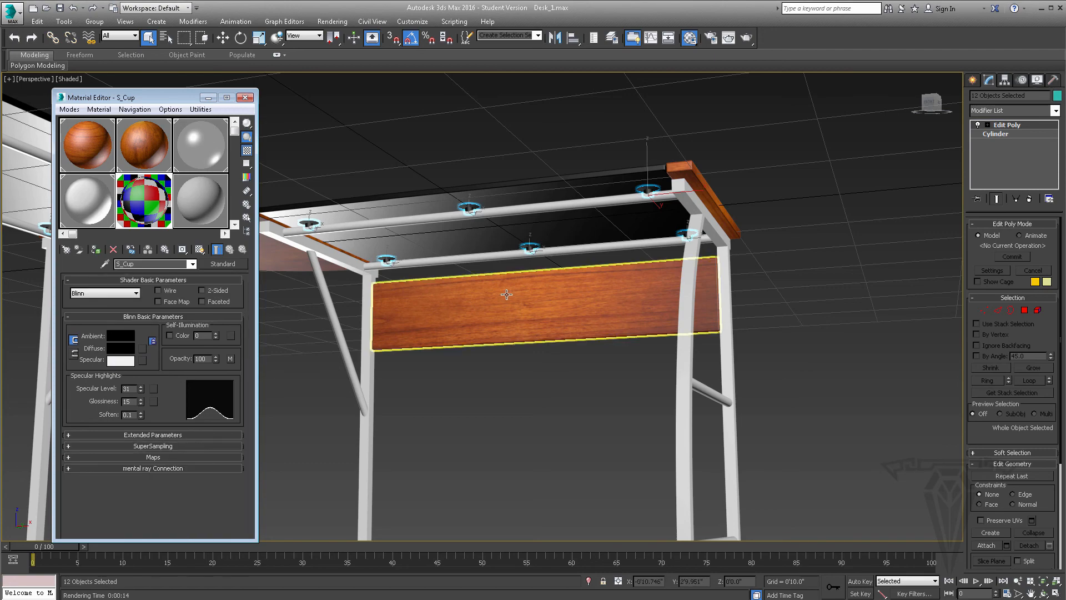
{"action": "middle_click_drag", "start_coordinate": [531, 241], "coordinate": [491, 326], "text": "alt"}
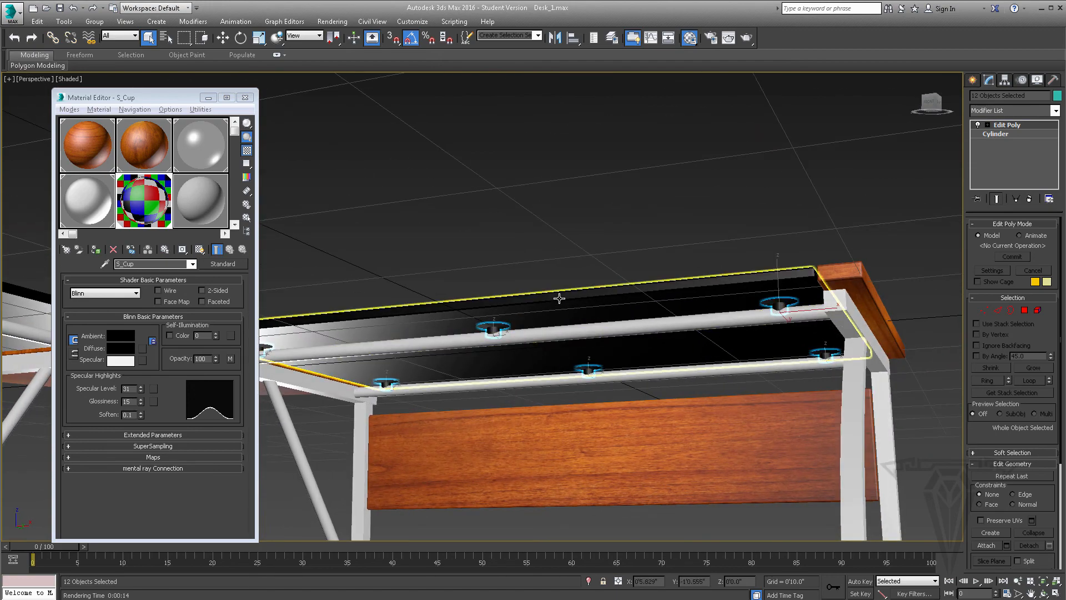
{"action": "middle_click_drag", "start_coordinate": [558, 289], "coordinate": [522, 311], "text": "alt"}
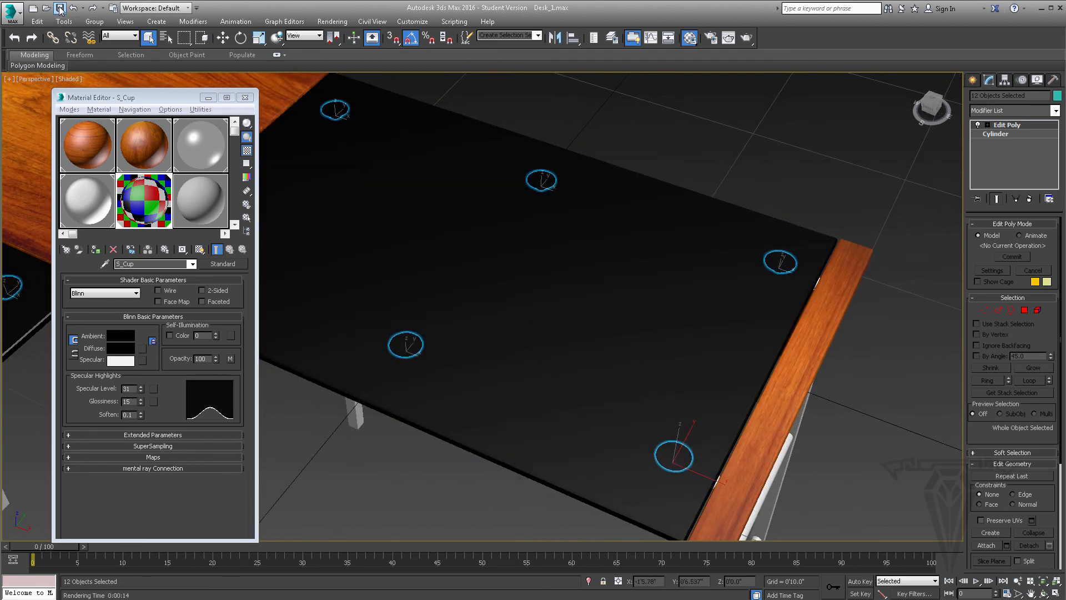
{"action": "left_click", "coordinate": [746, 37]}
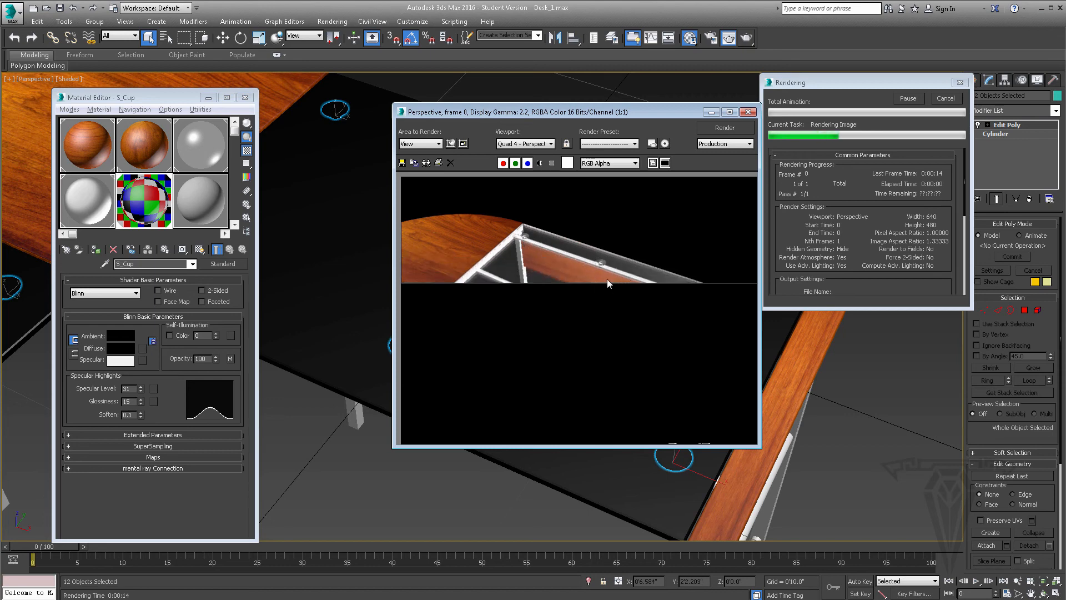
{"action": "left_click", "coordinate": [946, 99]}
{"action": "left_click", "coordinate": [748, 112]}
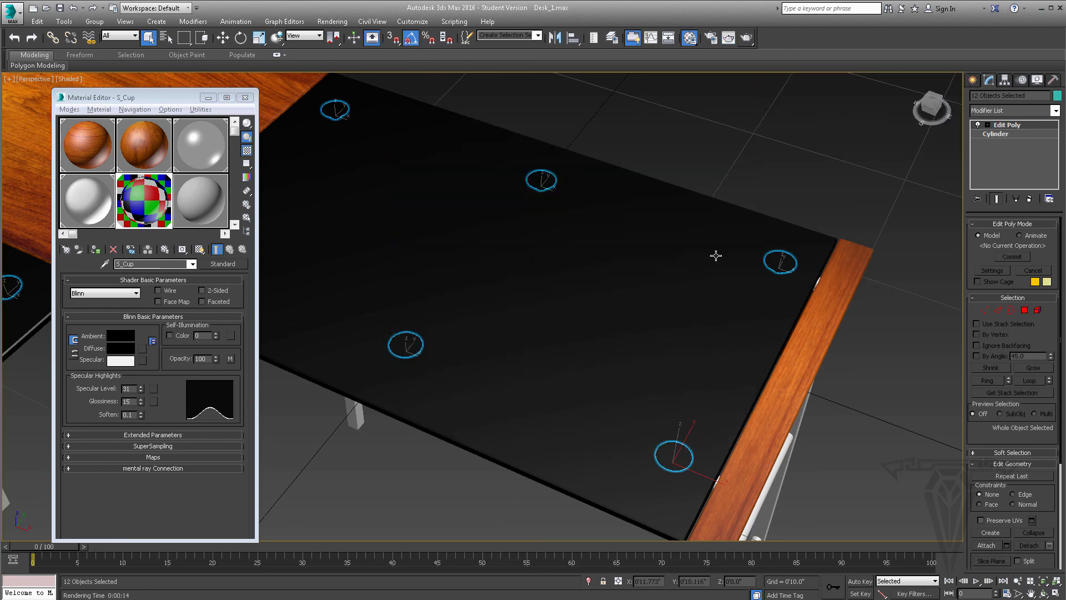
Render a close-up of one suction cup beneath the glass top to check its material, and close the rendered image
{"action": "scroll", "coordinate": [624, 249], "scroll_direction": "up", "scroll_amount": 5}
{"action": "middle_click_drag", "start_coordinate": [511, 221], "coordinate": [571, 395]}
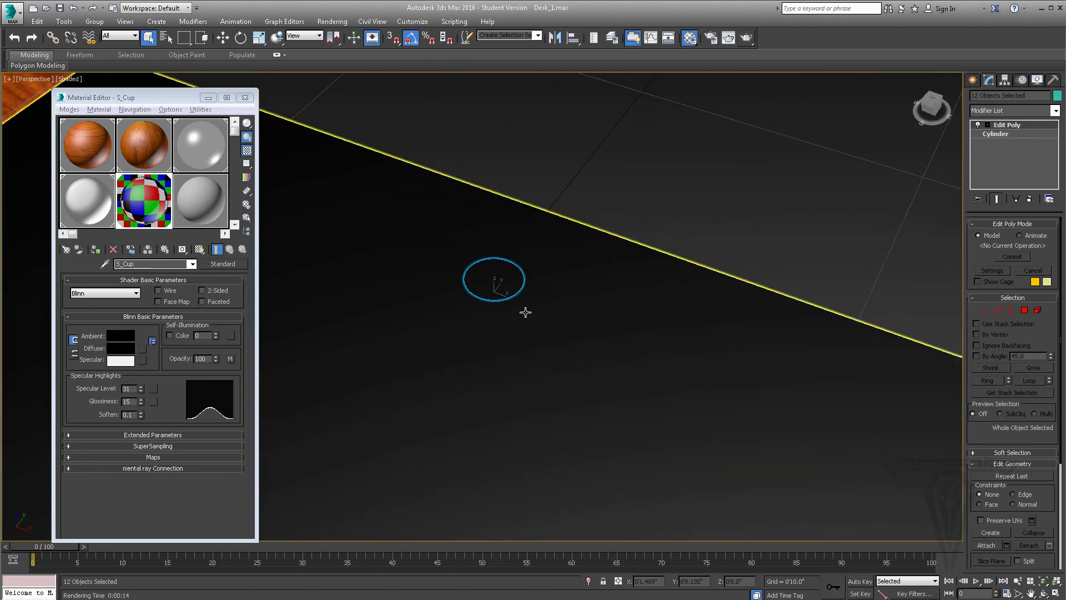
{"action": "scroll", "coordinate": [525, 310], "scroll_direction": "up", "scroll_amount": 4}
{"action": "left_click", "coordinate": [747, 38]}
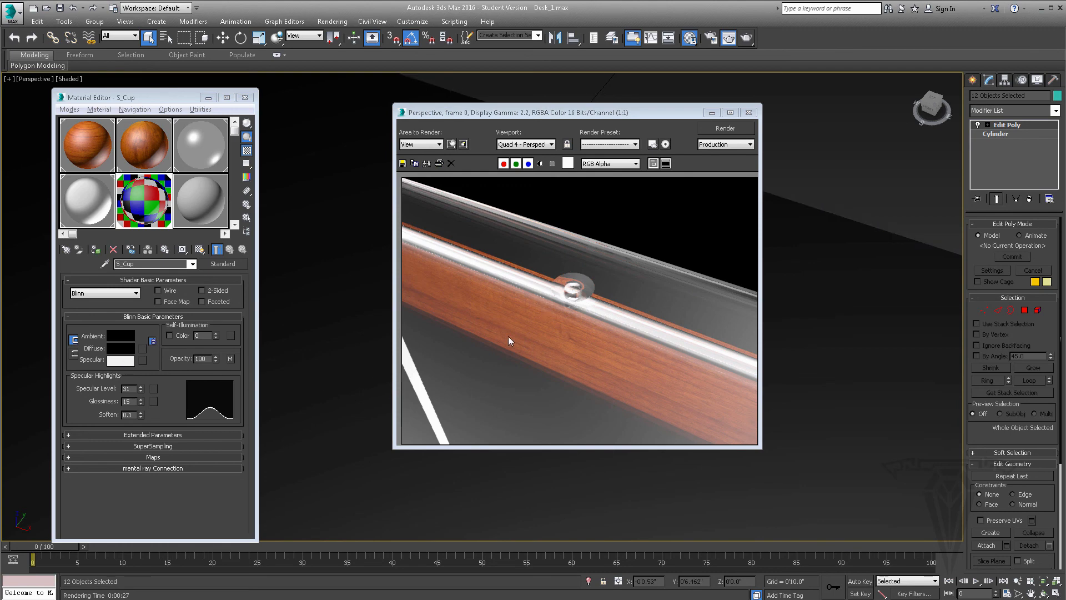
{"action": "left_click", "coordinate": [749, 112]}
{"action": "scroll", "coordinate": [656, 274], "scroll_direction": "down", "scroll_amount": 8}
{"action": "middle_click_drag", "start_coordinate": [638, 316], "coordinate": [611, 307], "text": "alt"}
{"action": "scroll", "coordinate": [606, 303], "scroll_direction": "up", "scroll_amount": 3}
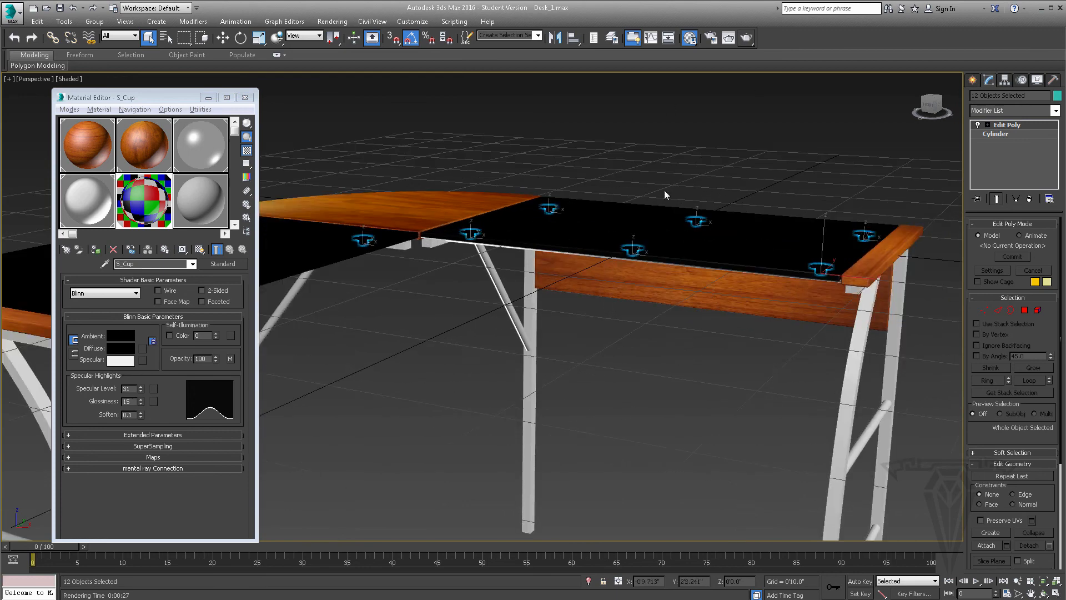
{"action": "middle_click_drag", "start_coordinate": [665, 190], "coordinate": [619, 203]}
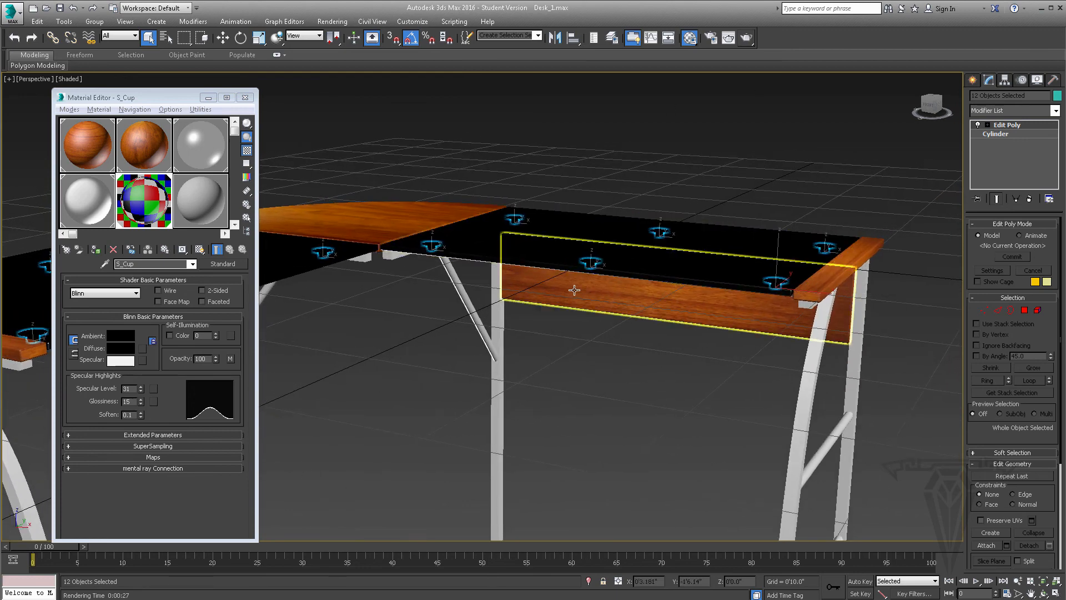
{"action": "middle_click_drag", "start_coordinate": [572, 291], "coordinate": [608, 309], "text": "alt"}
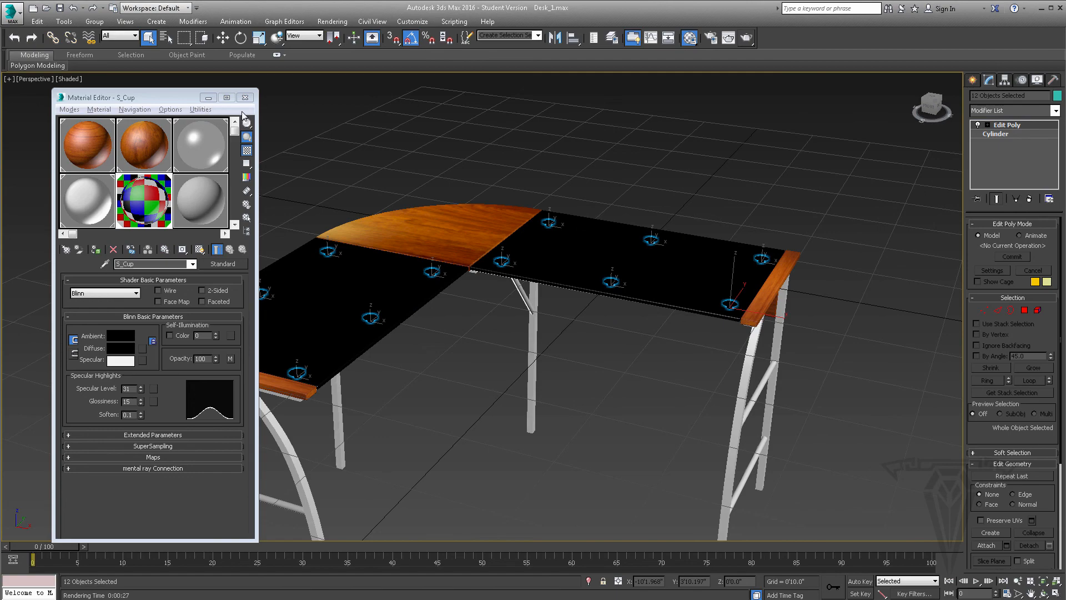